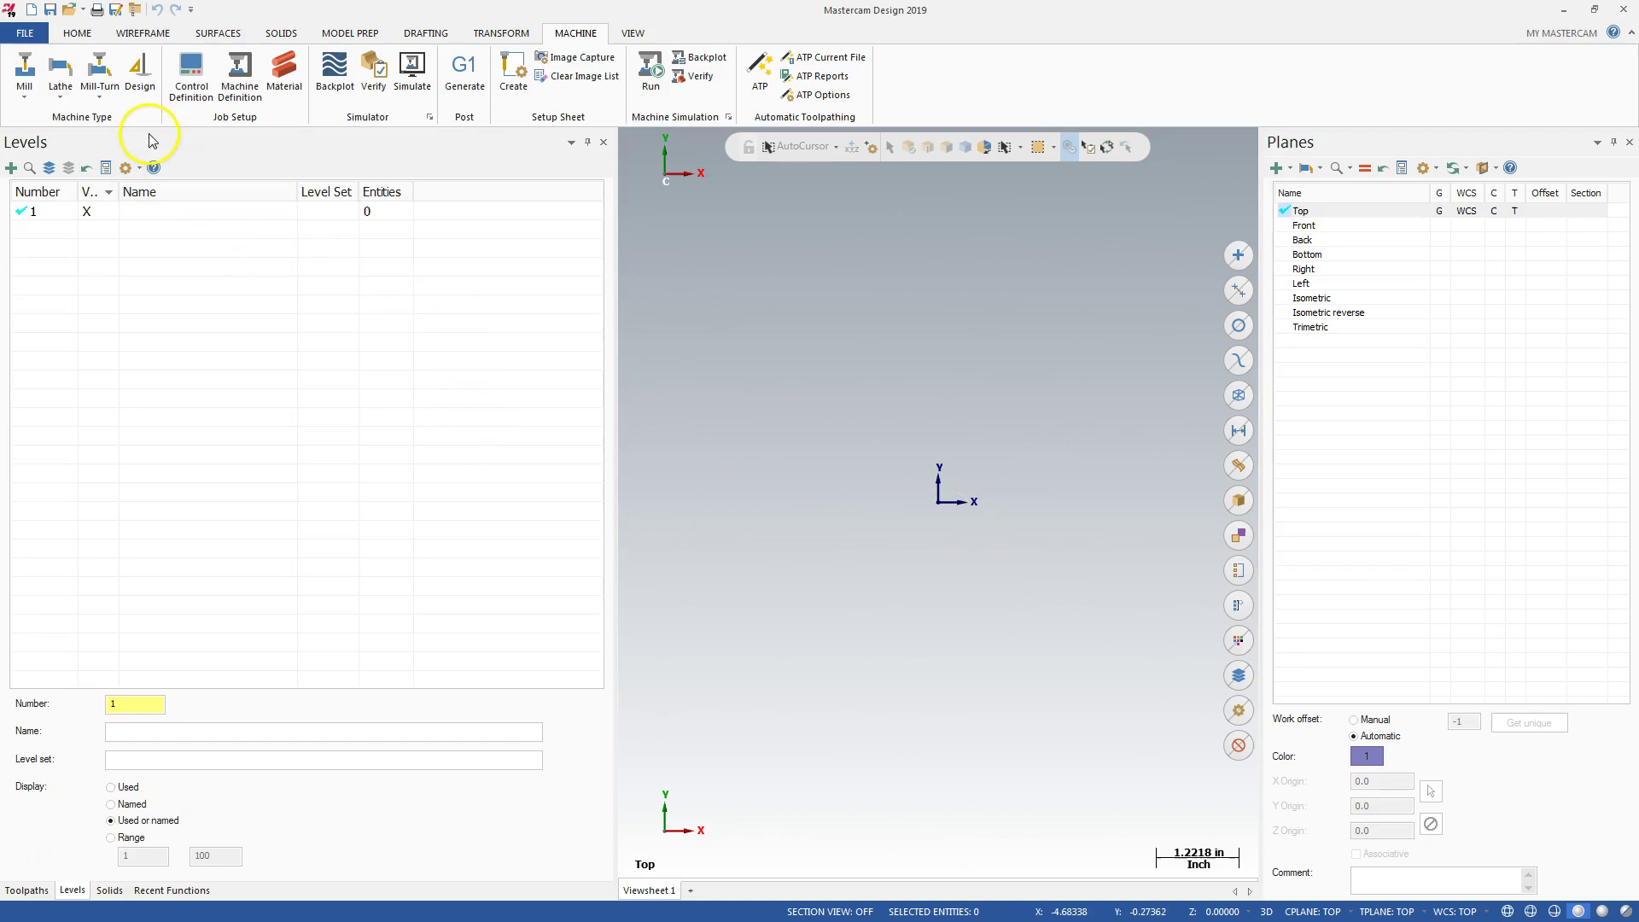
Merge T.mcam into the current file at the origin on level Plan C
{"action": "left_click", "coordinate": [26, 33]}
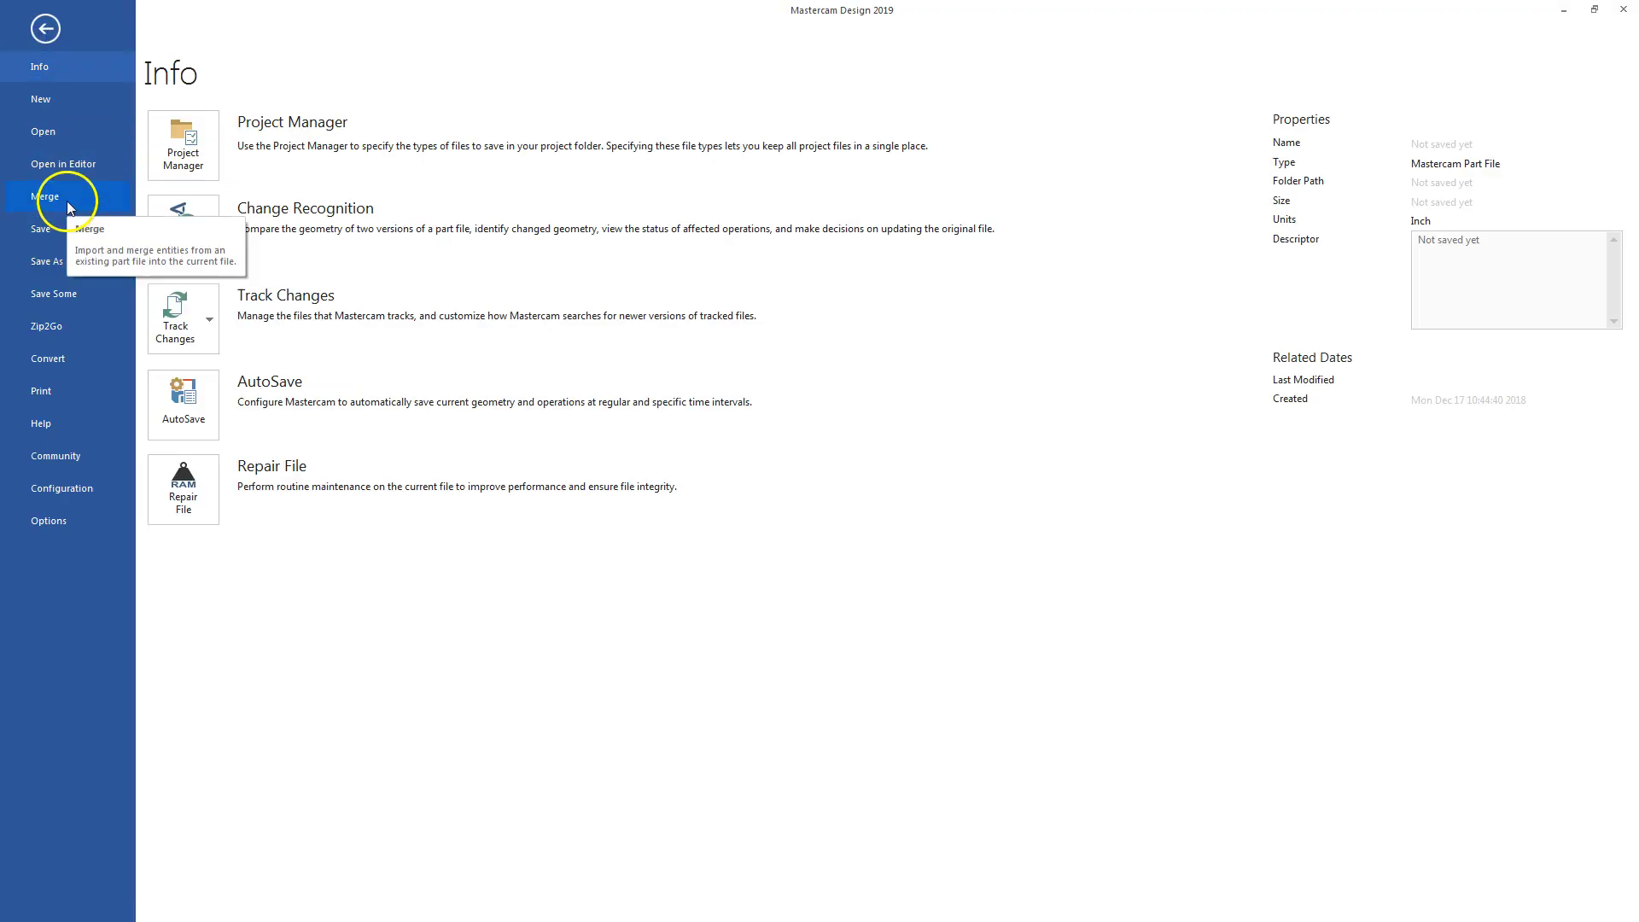
{"action": "left_click", "coordinate": [45, 30]}
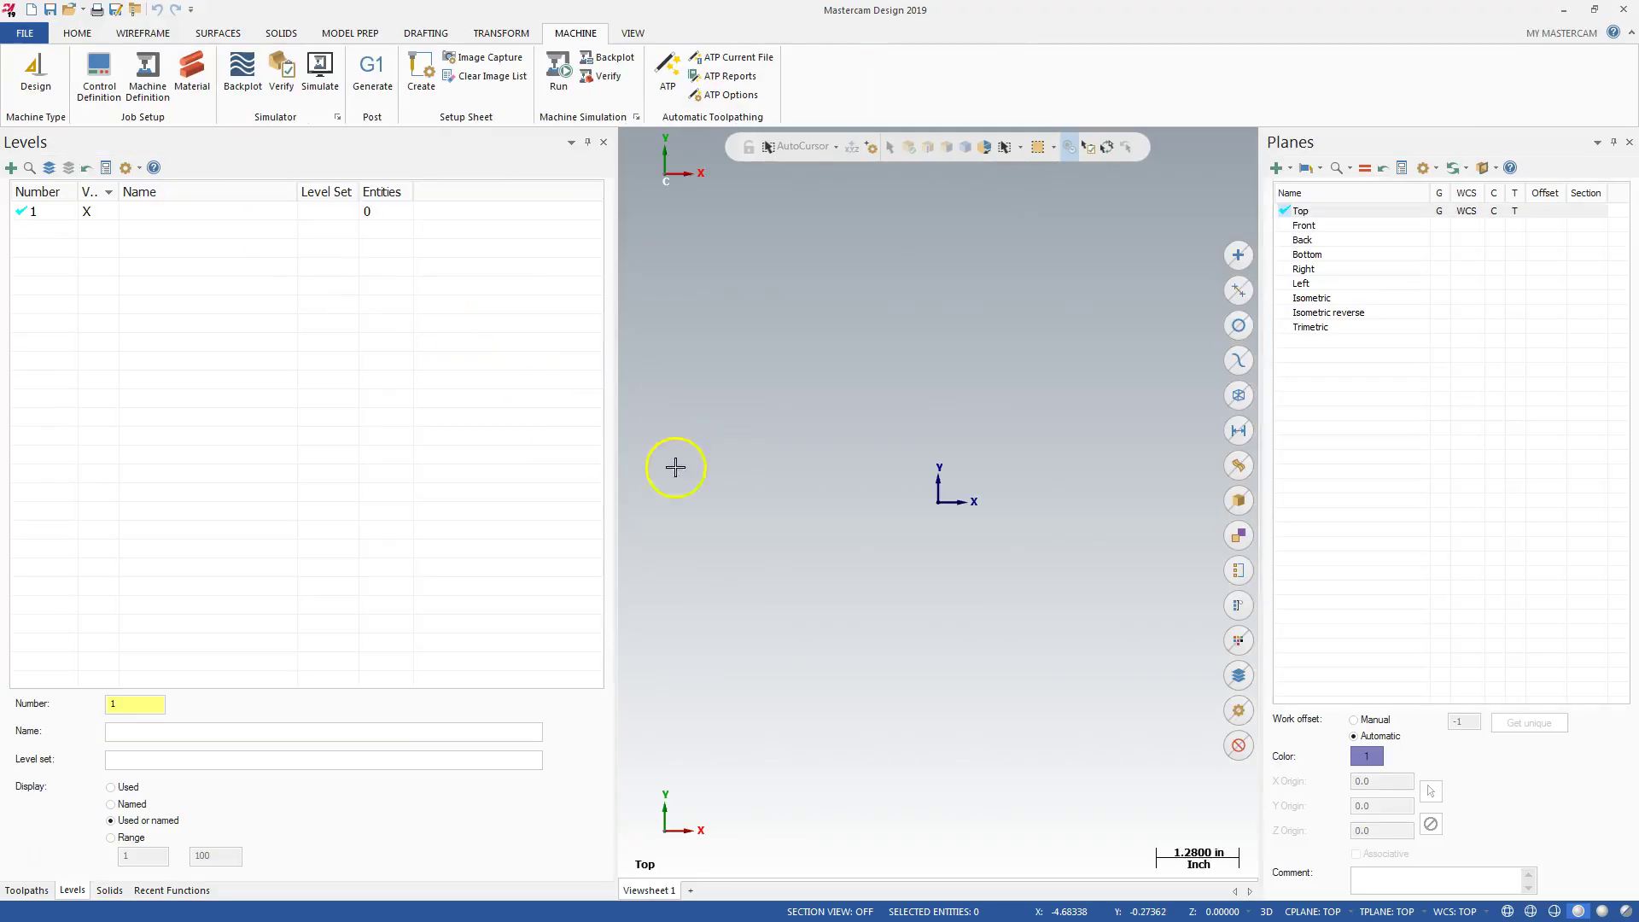
{"action": "left_click", "coordinate": [26, 34]}
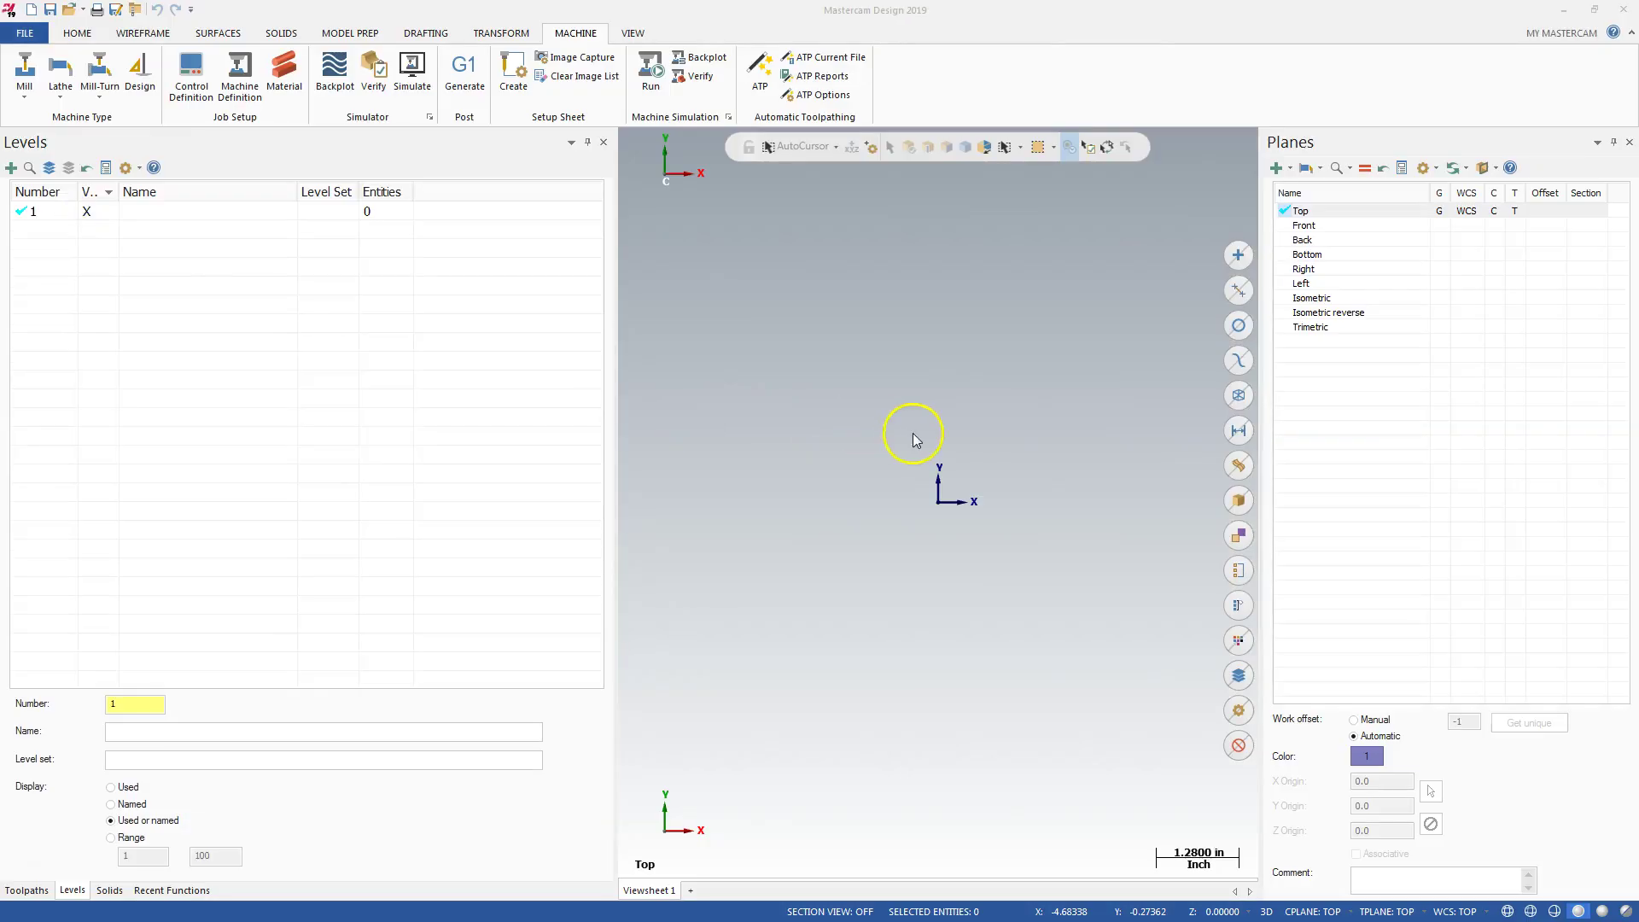
{"action": "double_click", "coordinate": [669, 263]}
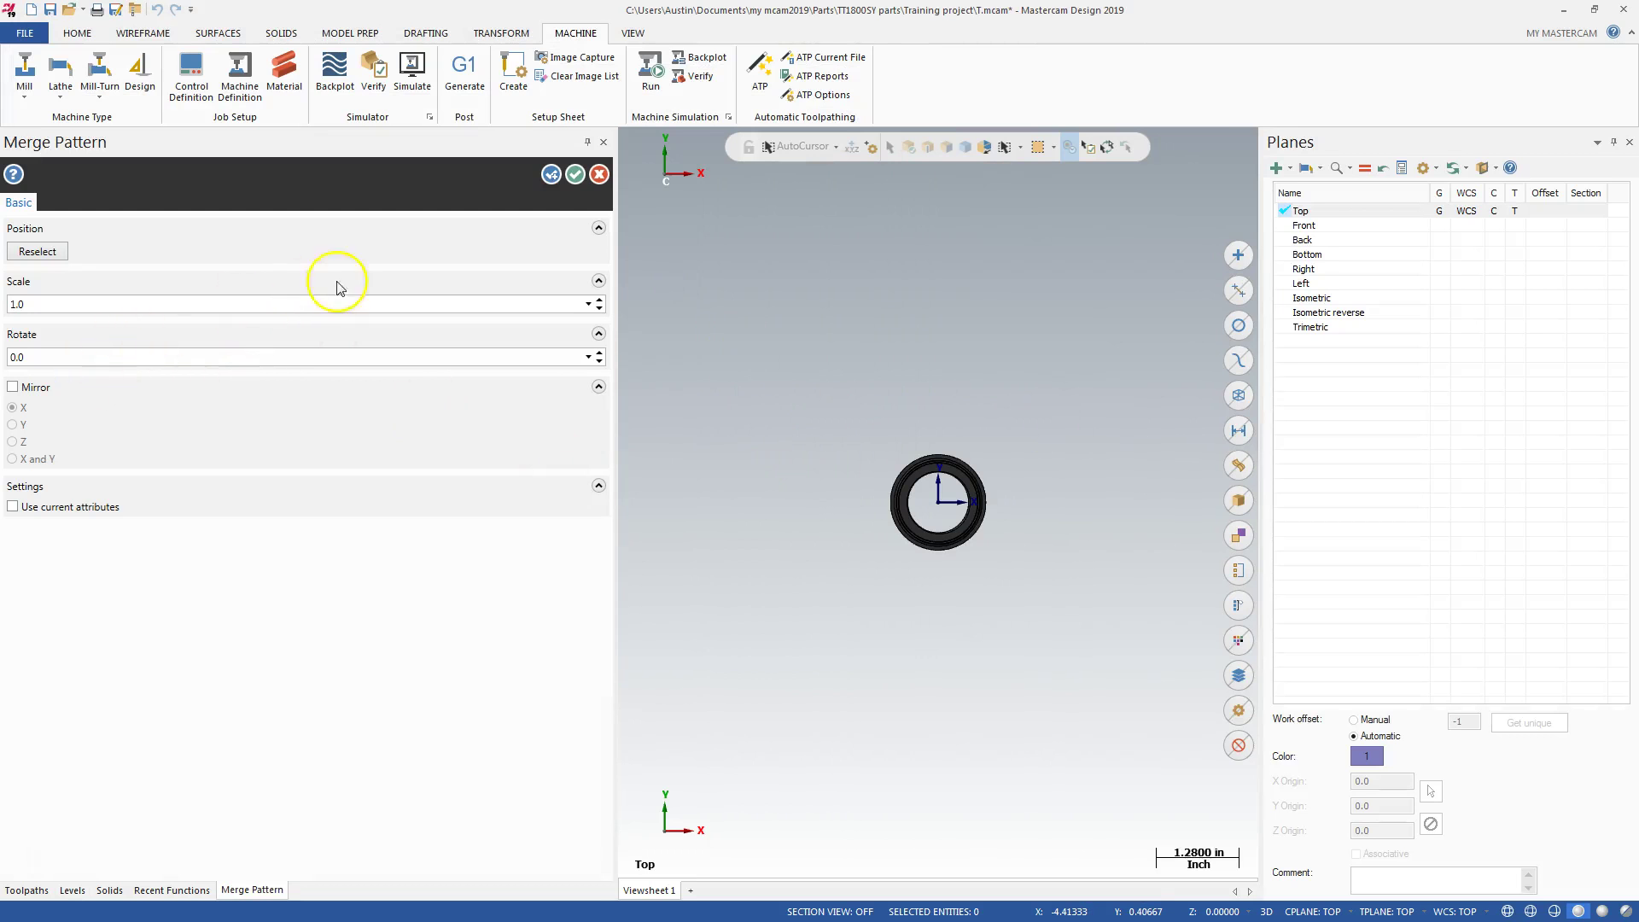
{"action": "left_click", "coordinate": [574, 176]}
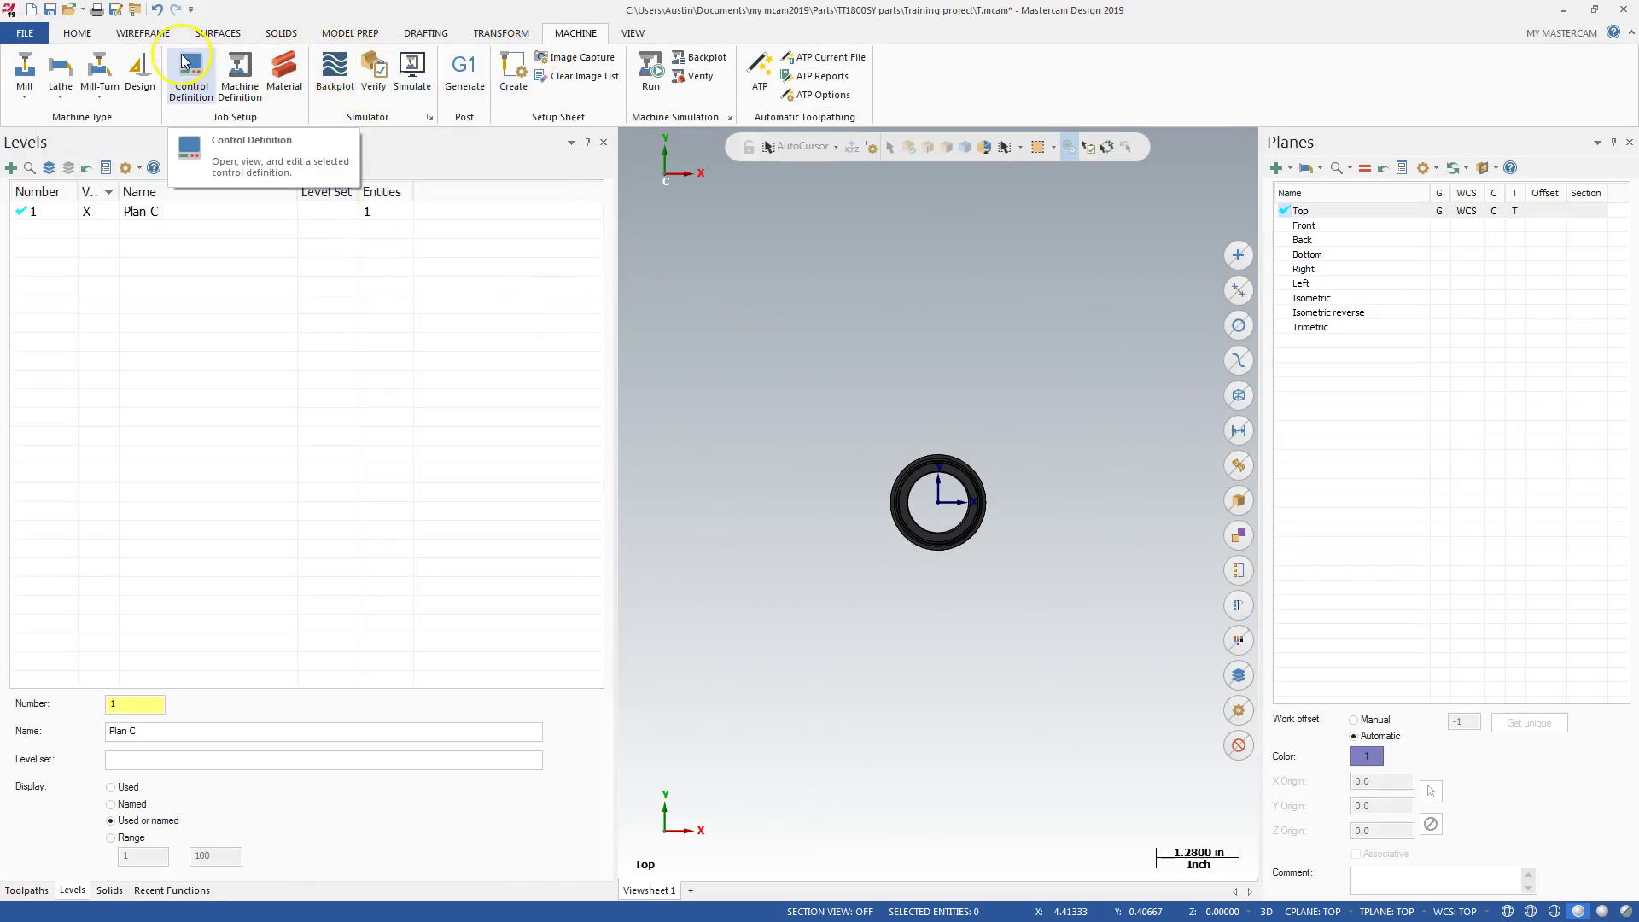
Align the part's cylindrical face to Z, transforming it onto the Top plane
{"action": "left_click", "coordinate": [501, 34]}
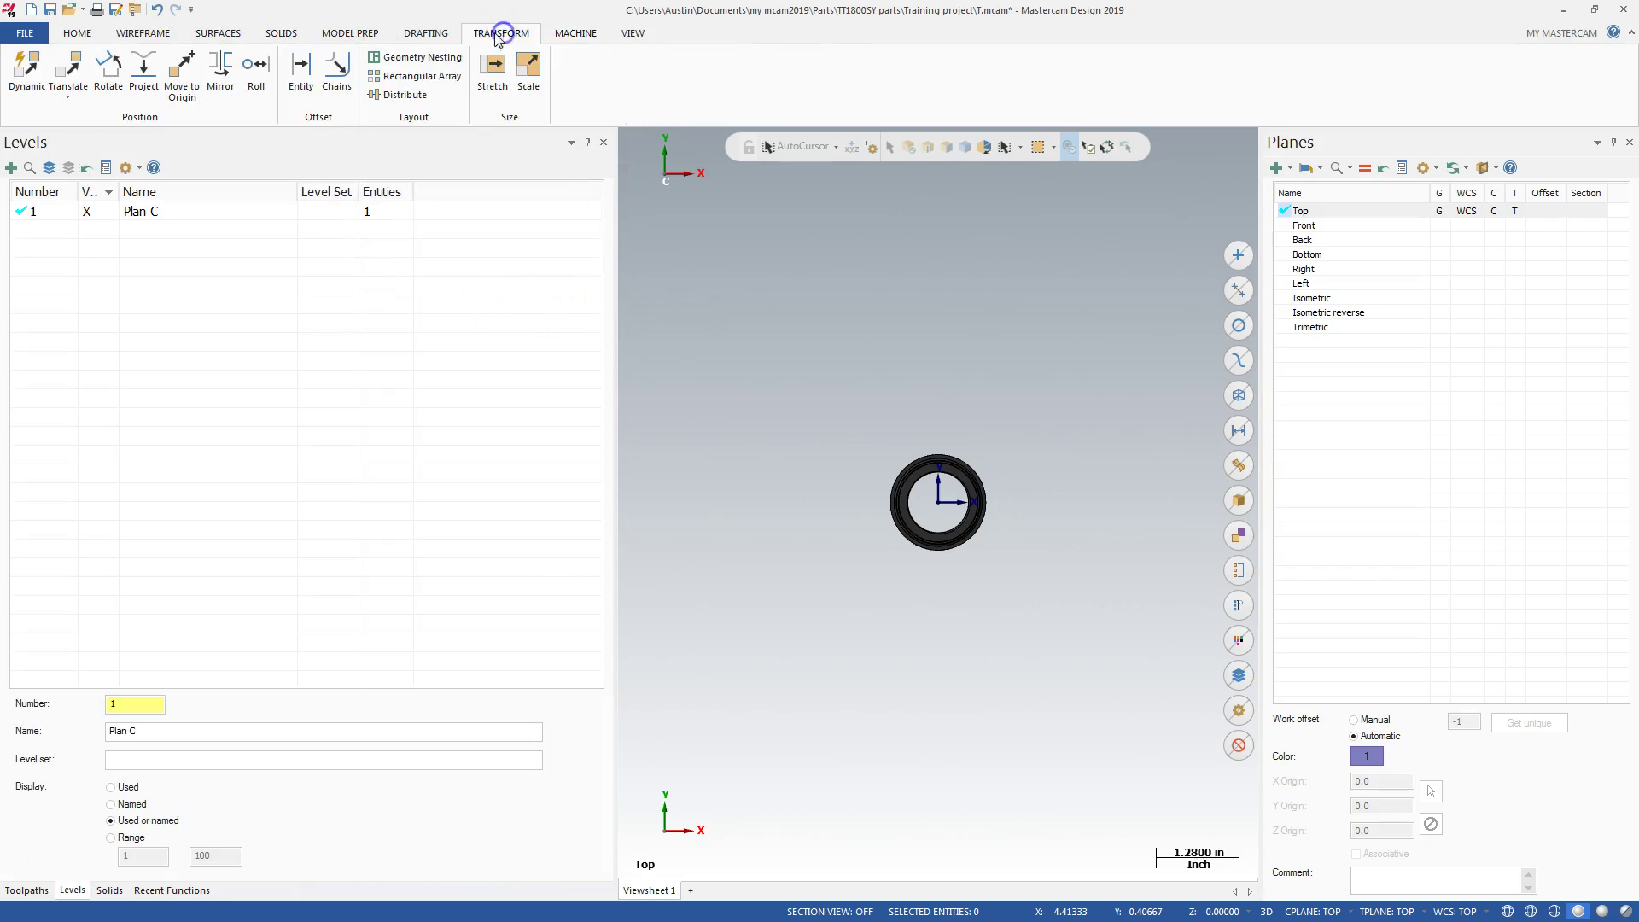
{"action": "left_click", "coordinate": [426, 34]}
{"action": "left_click", "coordinate": [369, 34]}
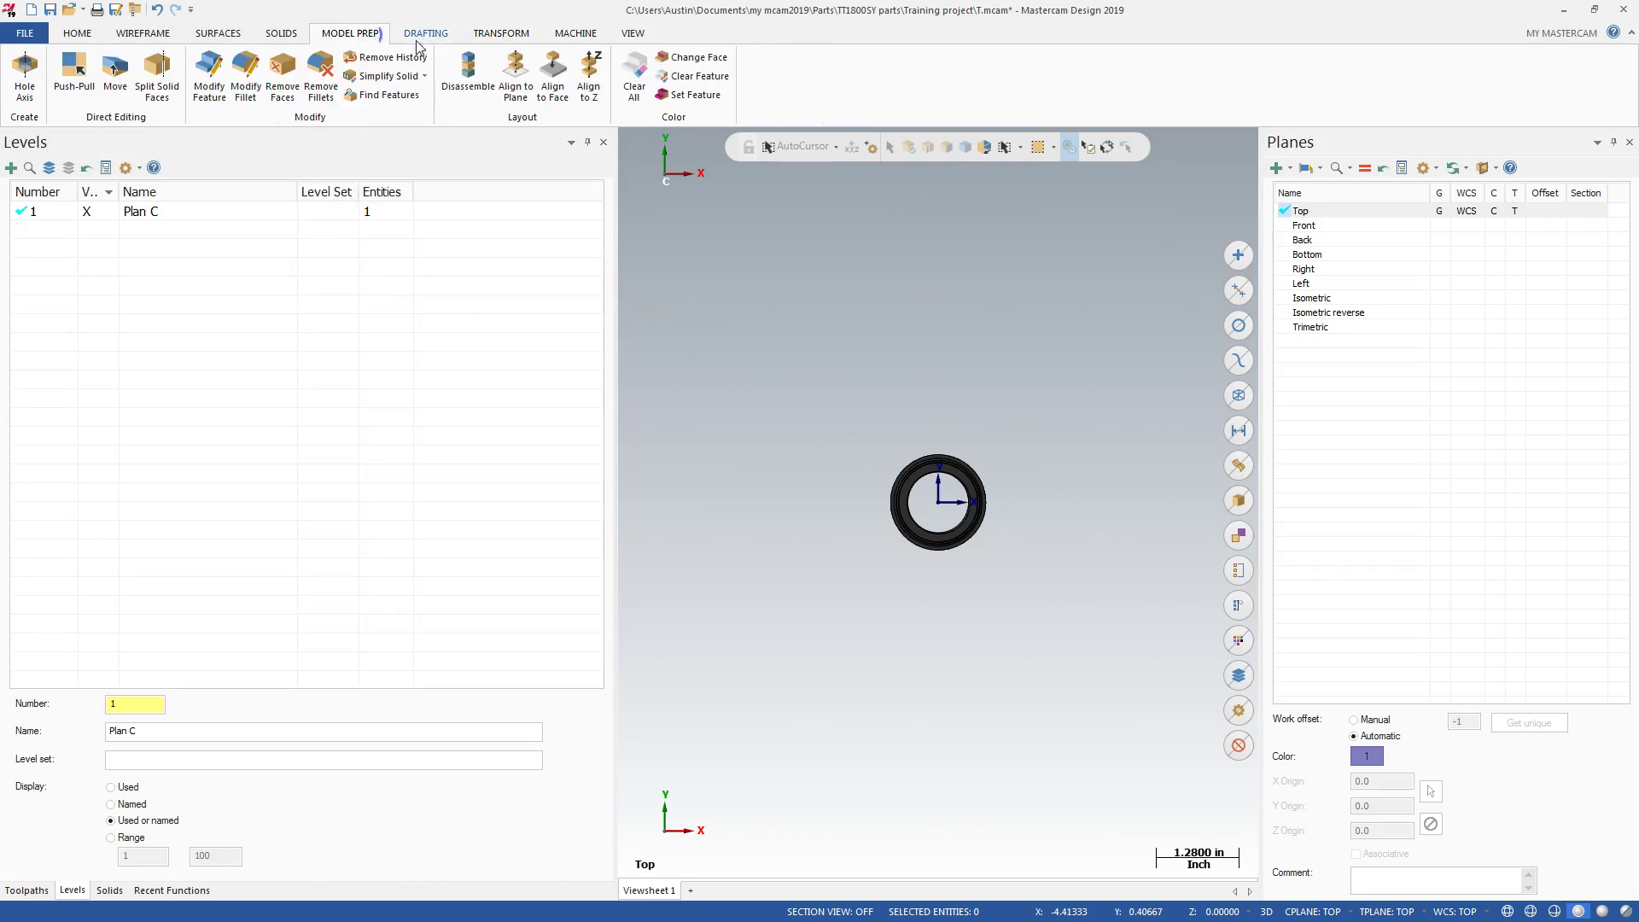
{"action": "left_click", "coordinate": [589, 79]}
{"action": "middle_click_drag", "start_coordinate": [853, 402], "coordinate": [946, 497]}
{"action": "scroll", "coordinate": [950, 465], "scroll_direction": "up", "scroll_amount": 5}
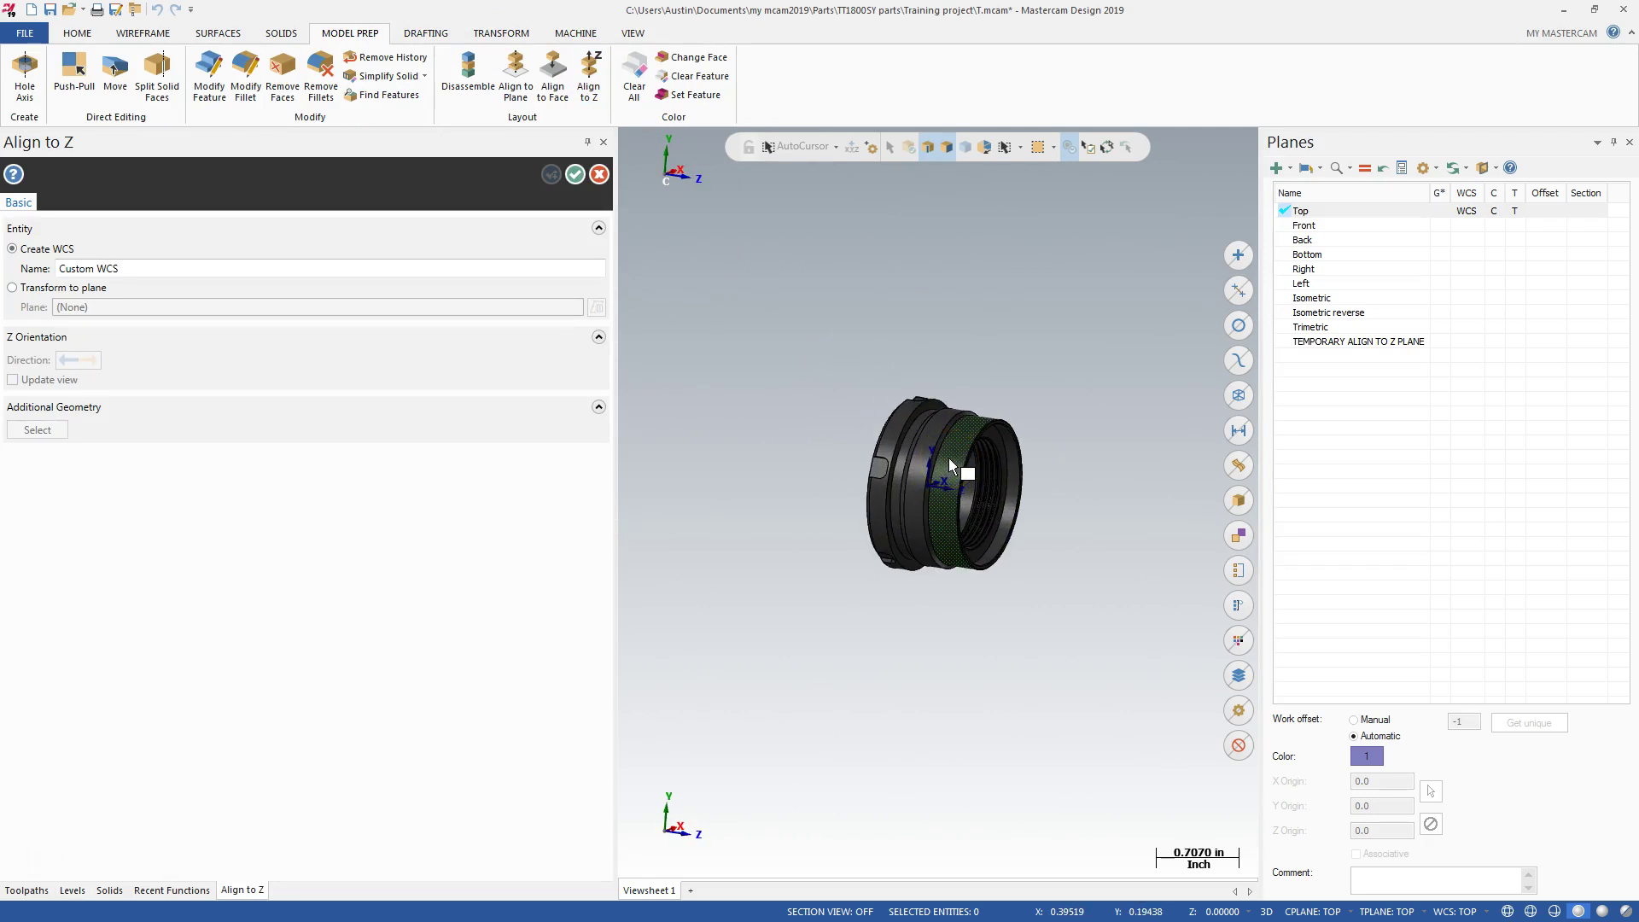
{"action": "left_click", "coordinate": [949, 464]}
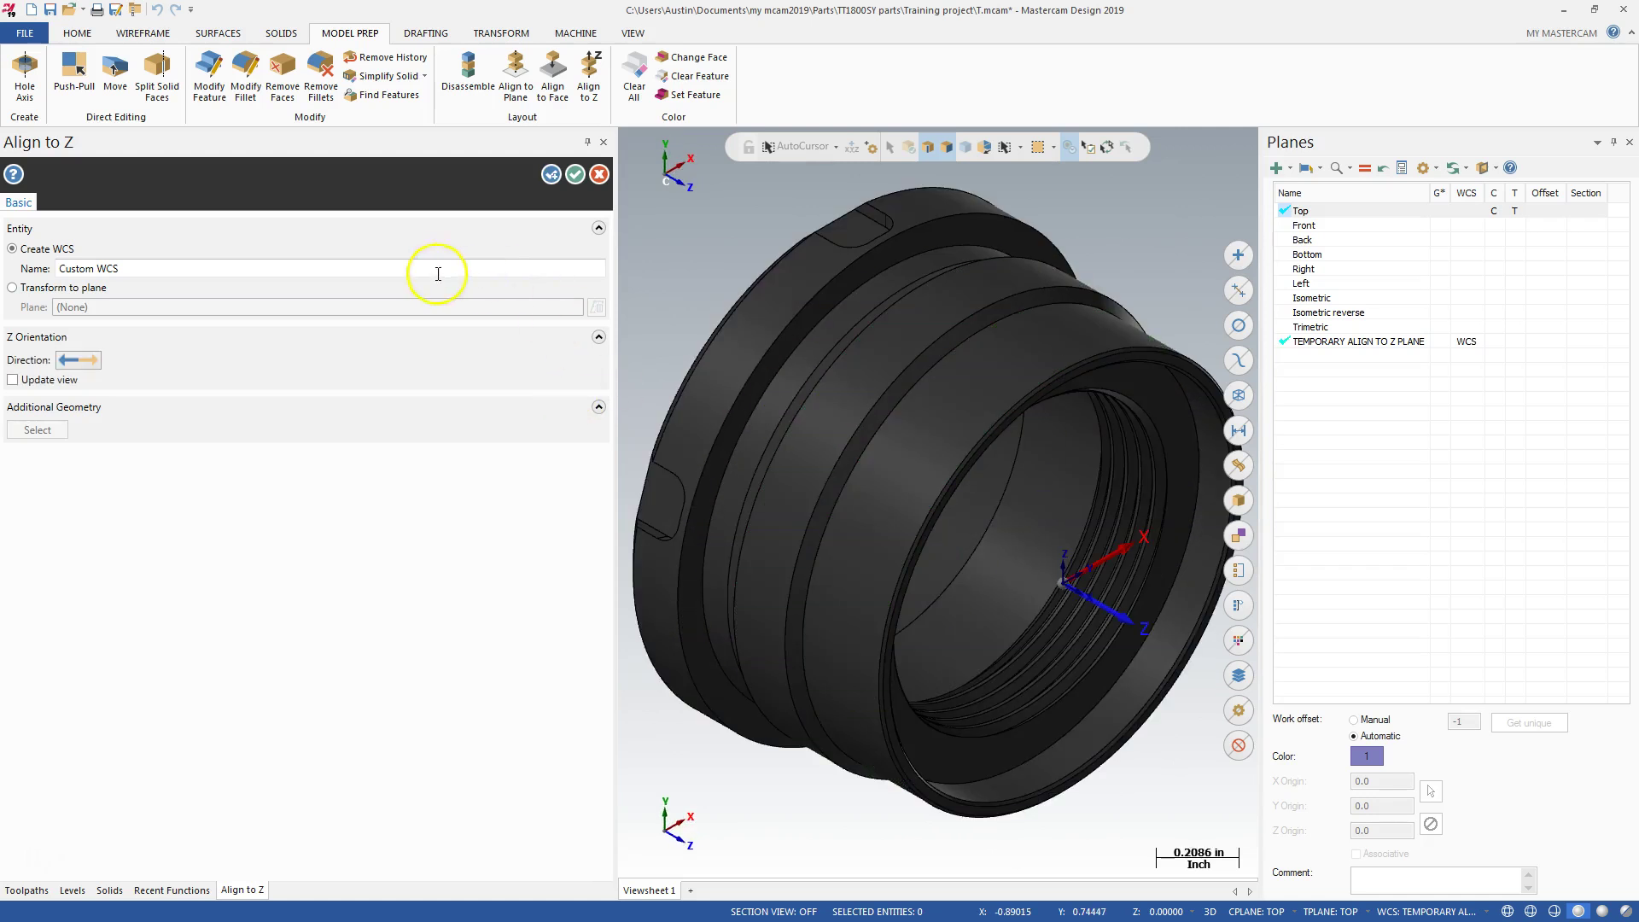
{"action": "left_click", "coordinate": [41, 288]}
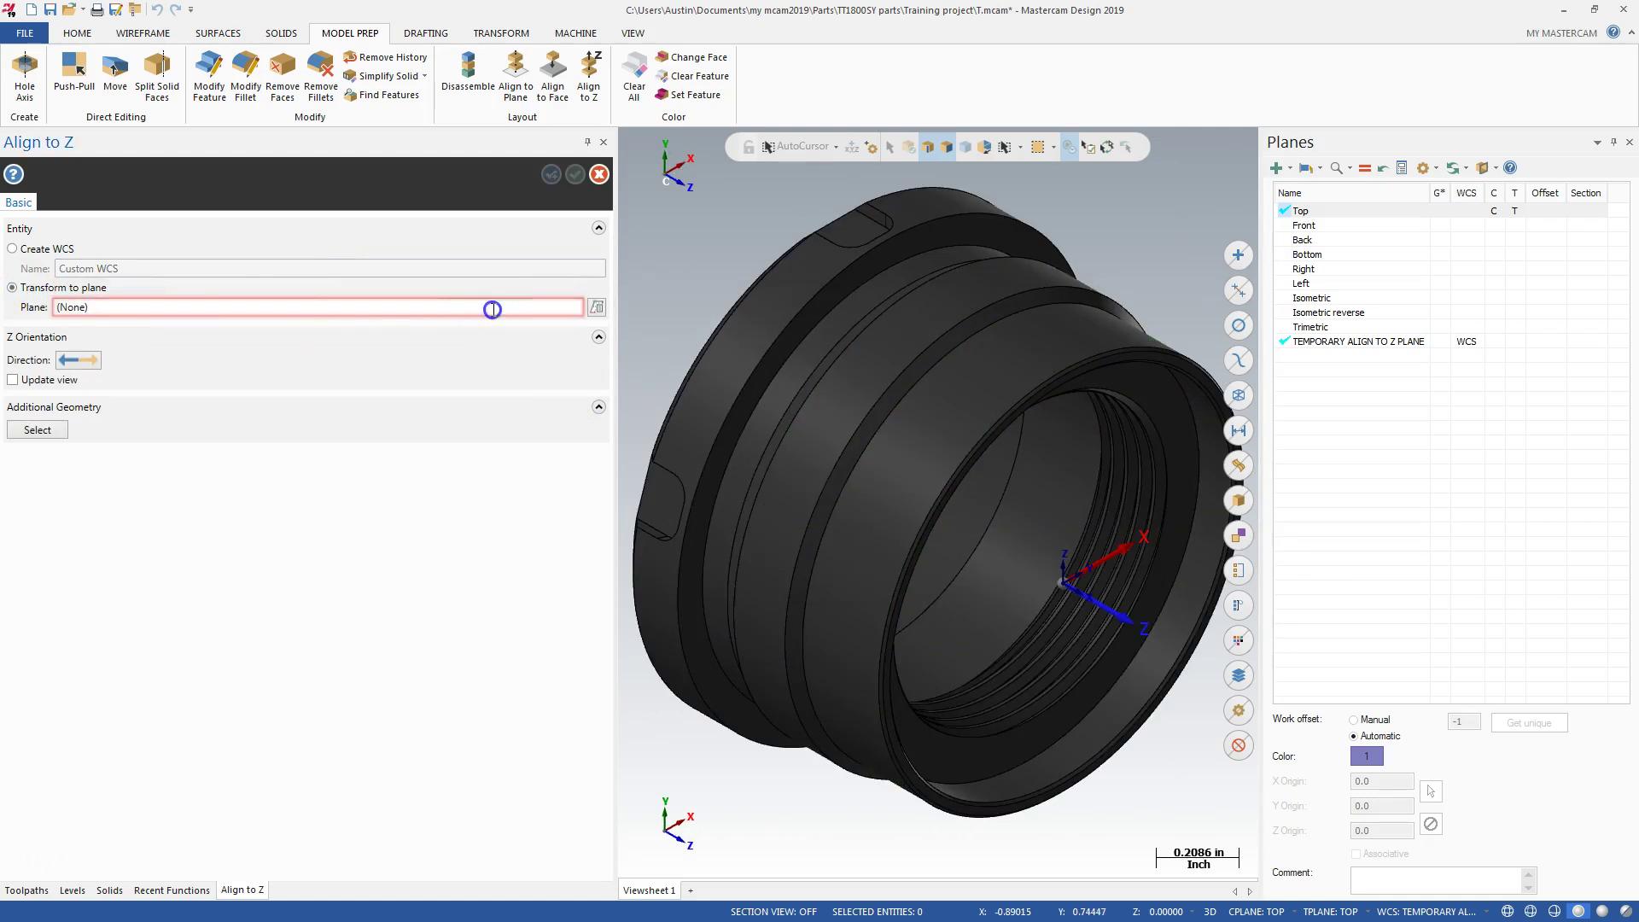
{"action": "left_click", "coordinate": [596, 307]}
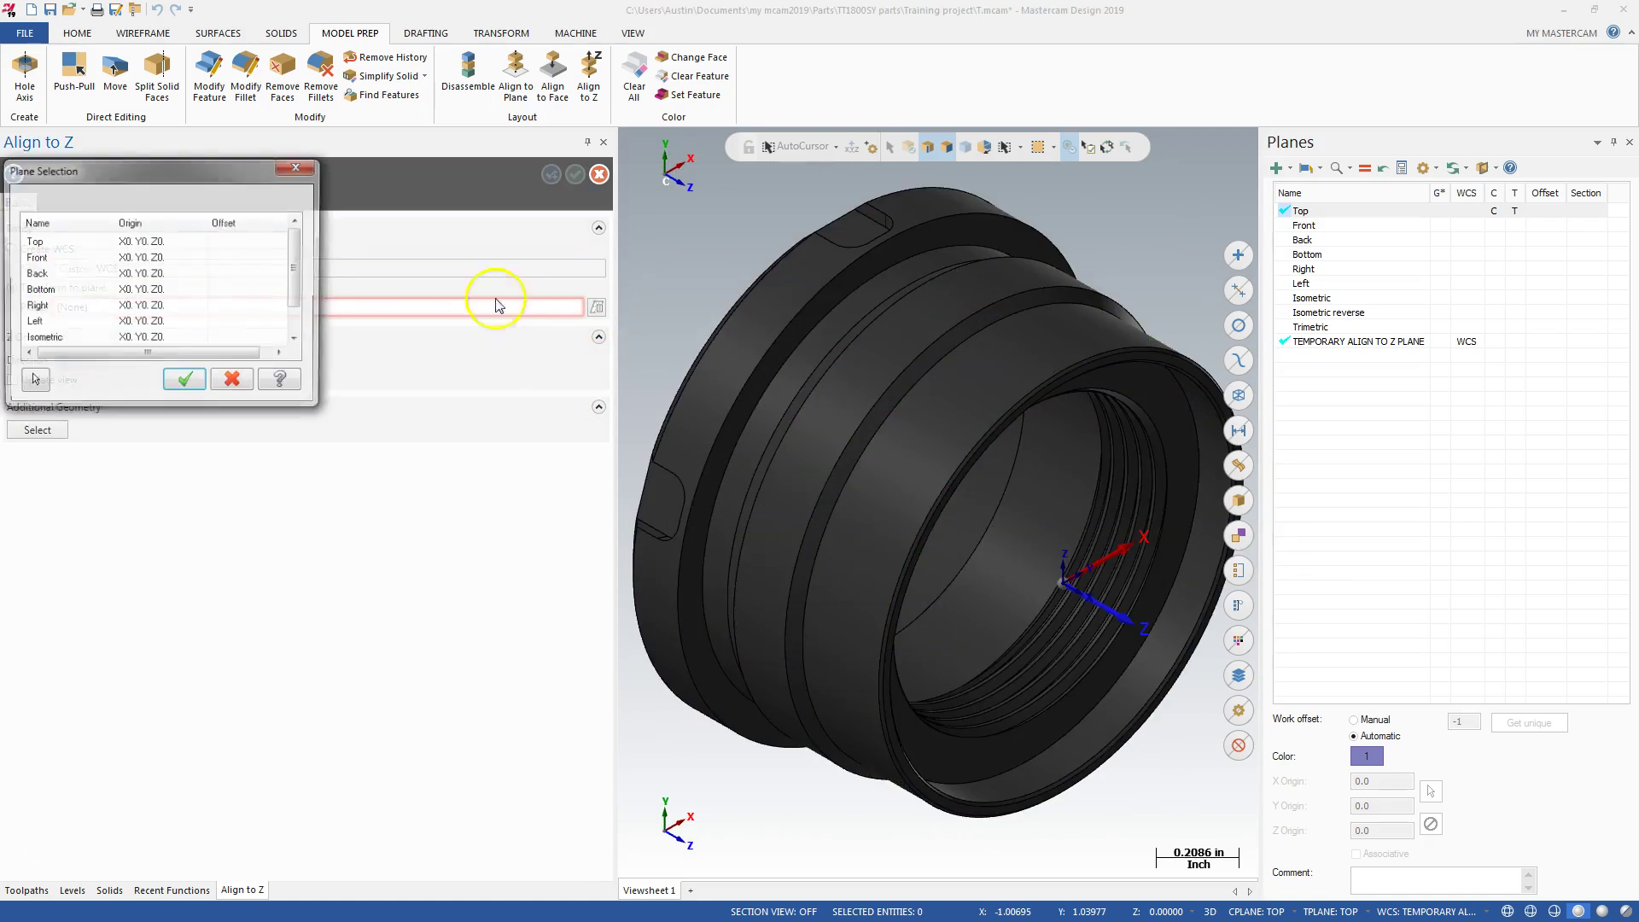
{"action": "left_click", "coordinate": [67, 243]}
{"action": "left_click", "coordinate": [185, 382]}
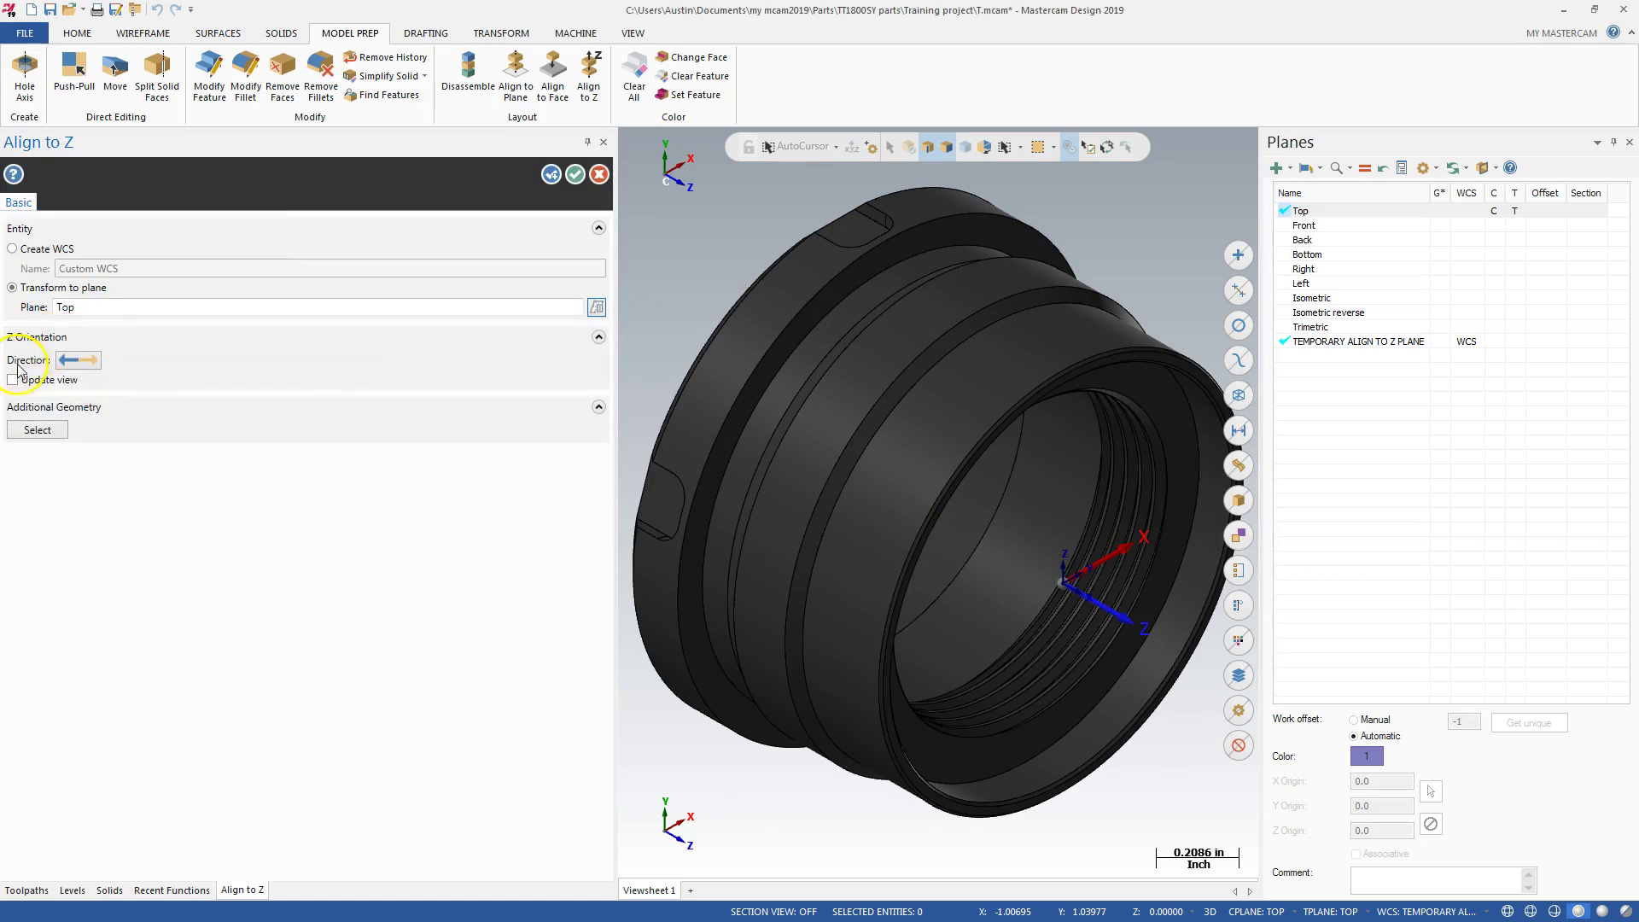
{"action": "left_click", "coordinate": [577, 176]}
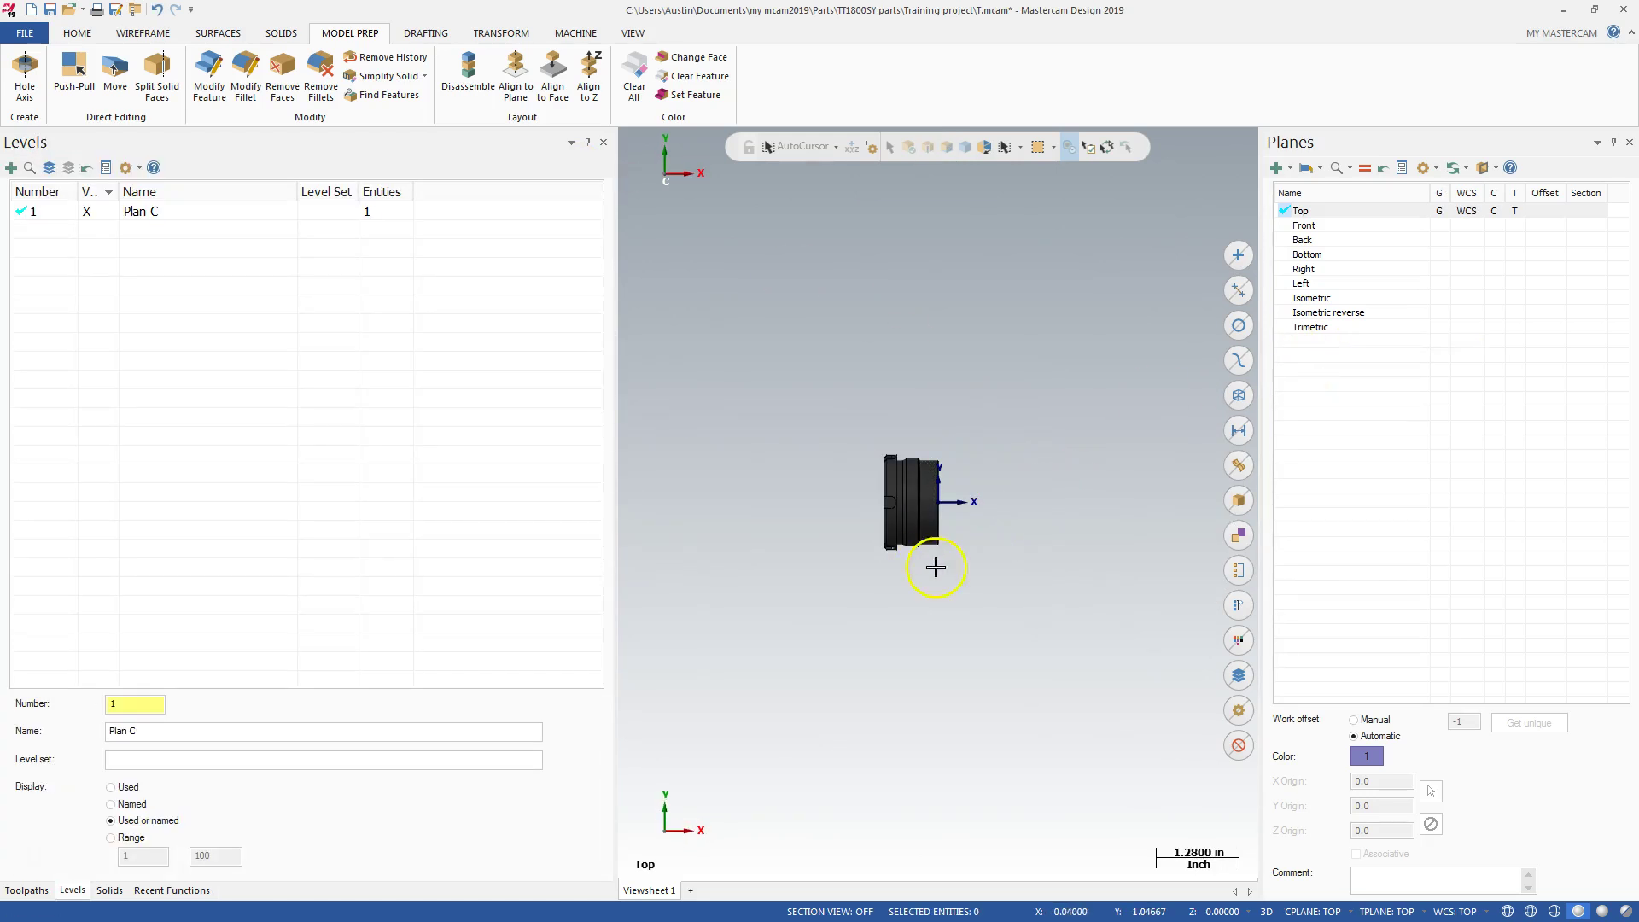
{"action": "right_click", "coordinate": [973, 561]}
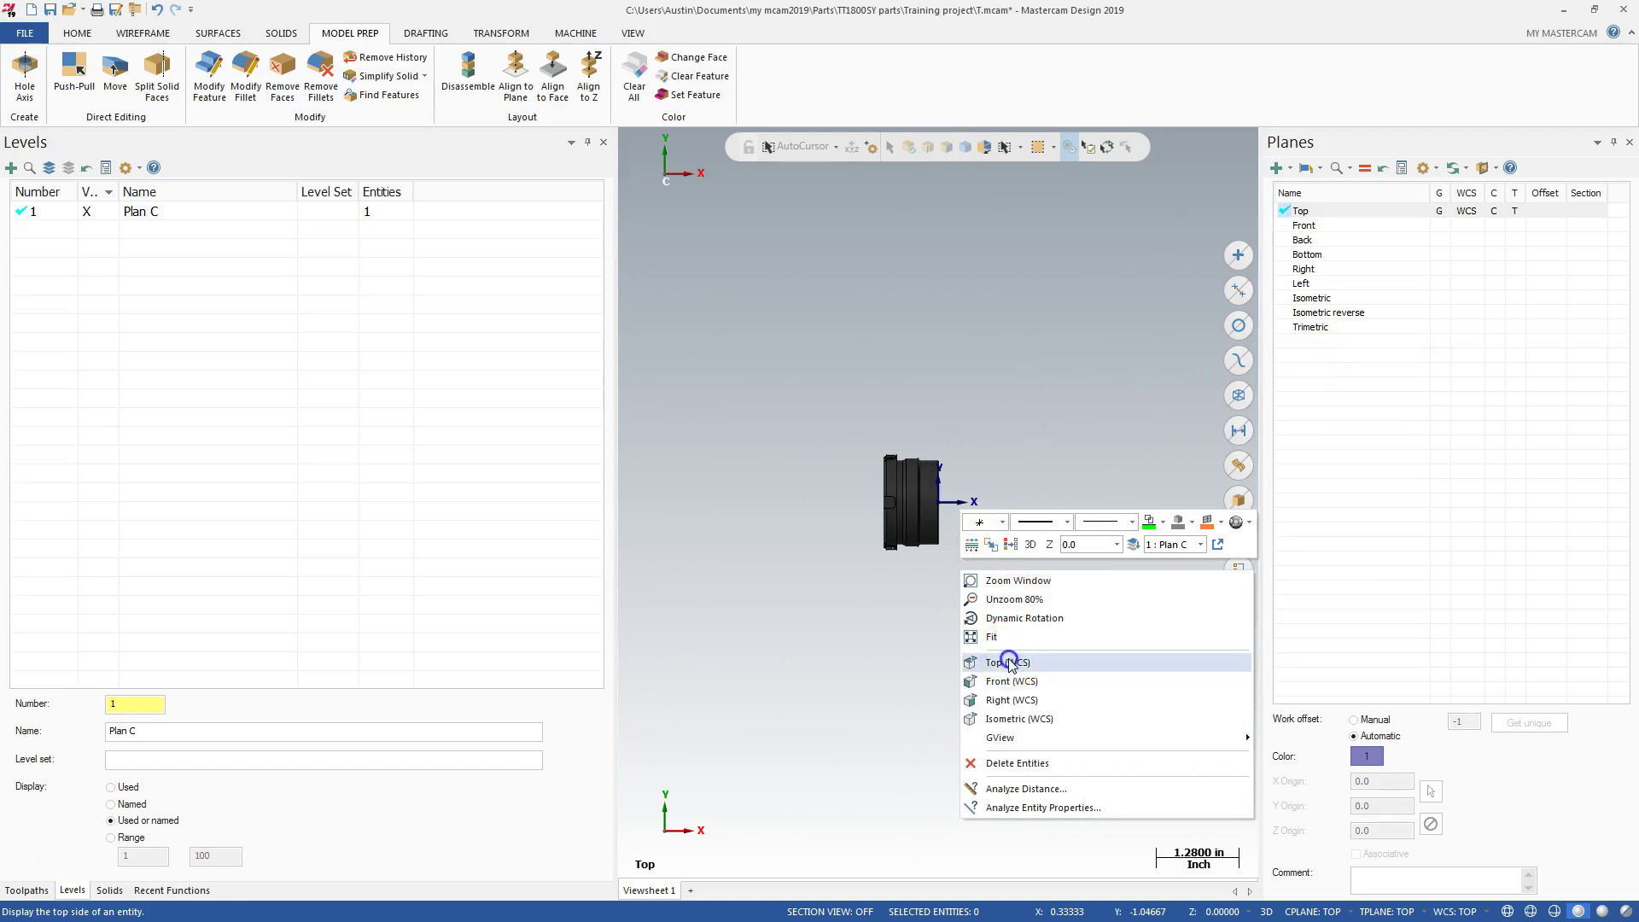
{"action": "left_click", "coordinate": [961, 658]}
{"action": "scroll", "coordinate": [943, 488], "scroll_direction": "up", "scroll_amount": 6}
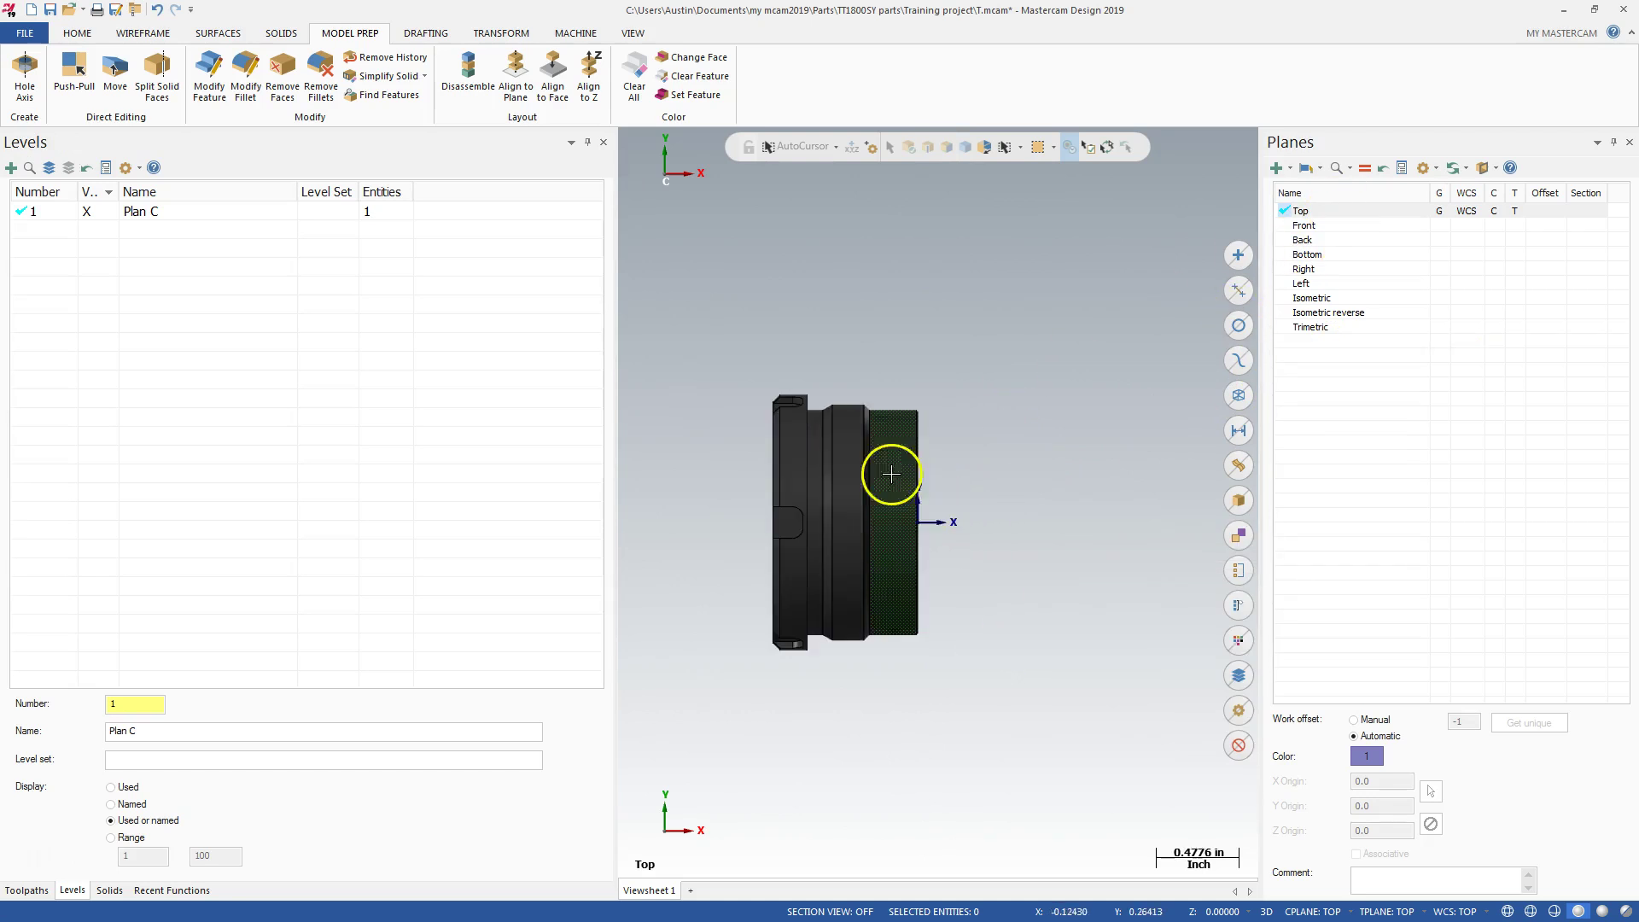
{"action": "left_click", "coordinate": [1350, 210]}
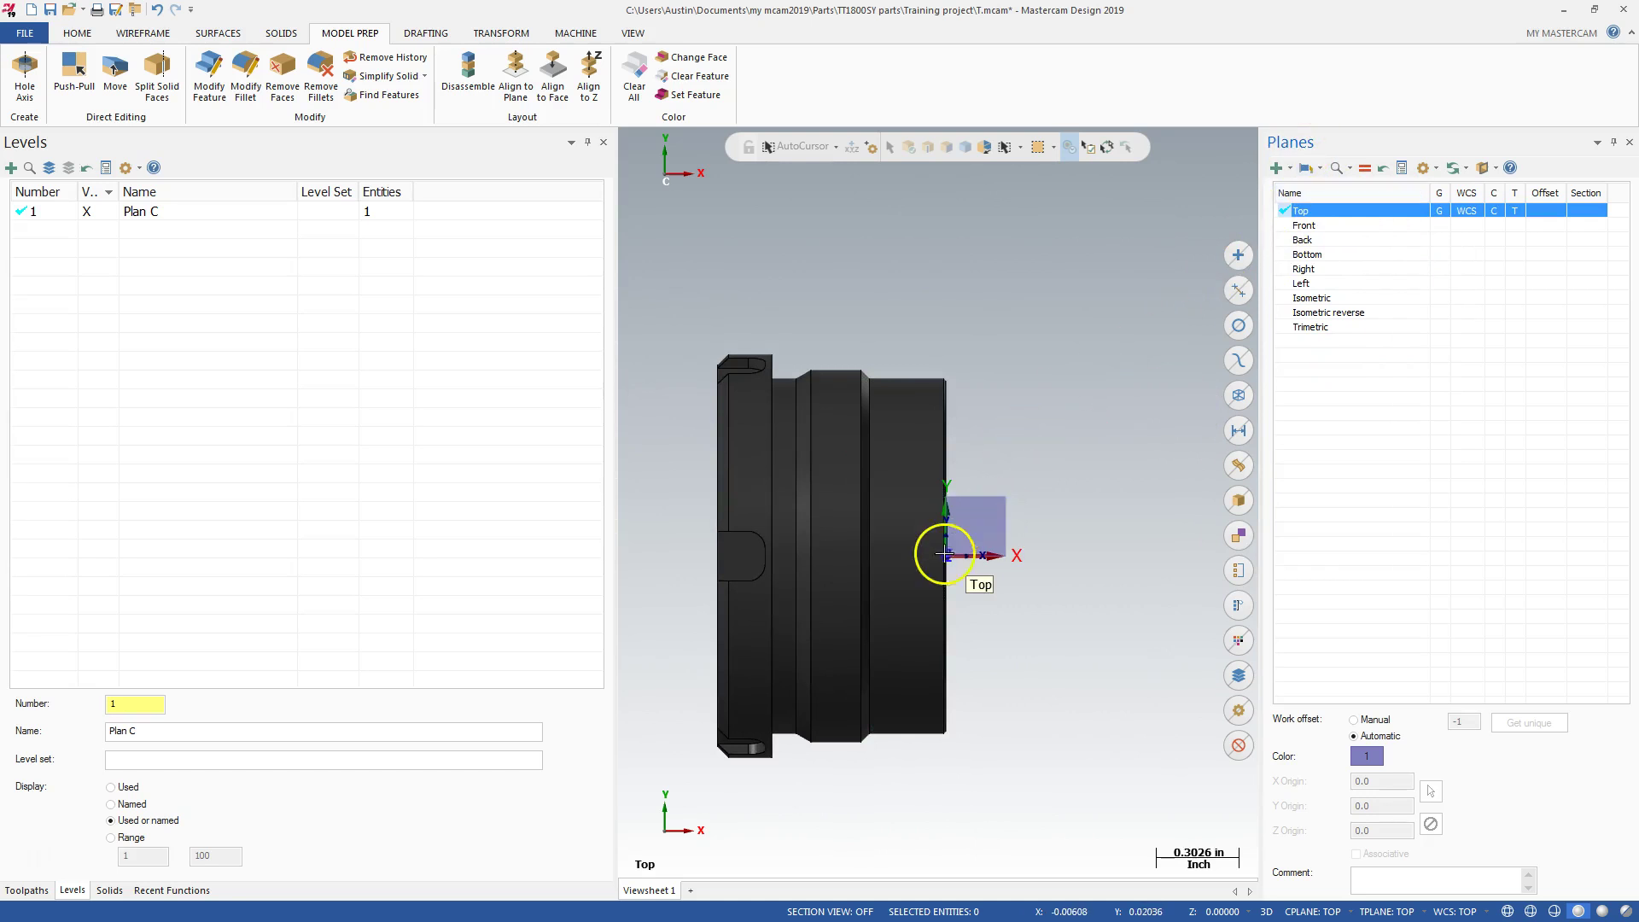
{"action": "scroll", "coordinate": [944, 554], "scroll_direction": "up", "scroll_amount": 3}
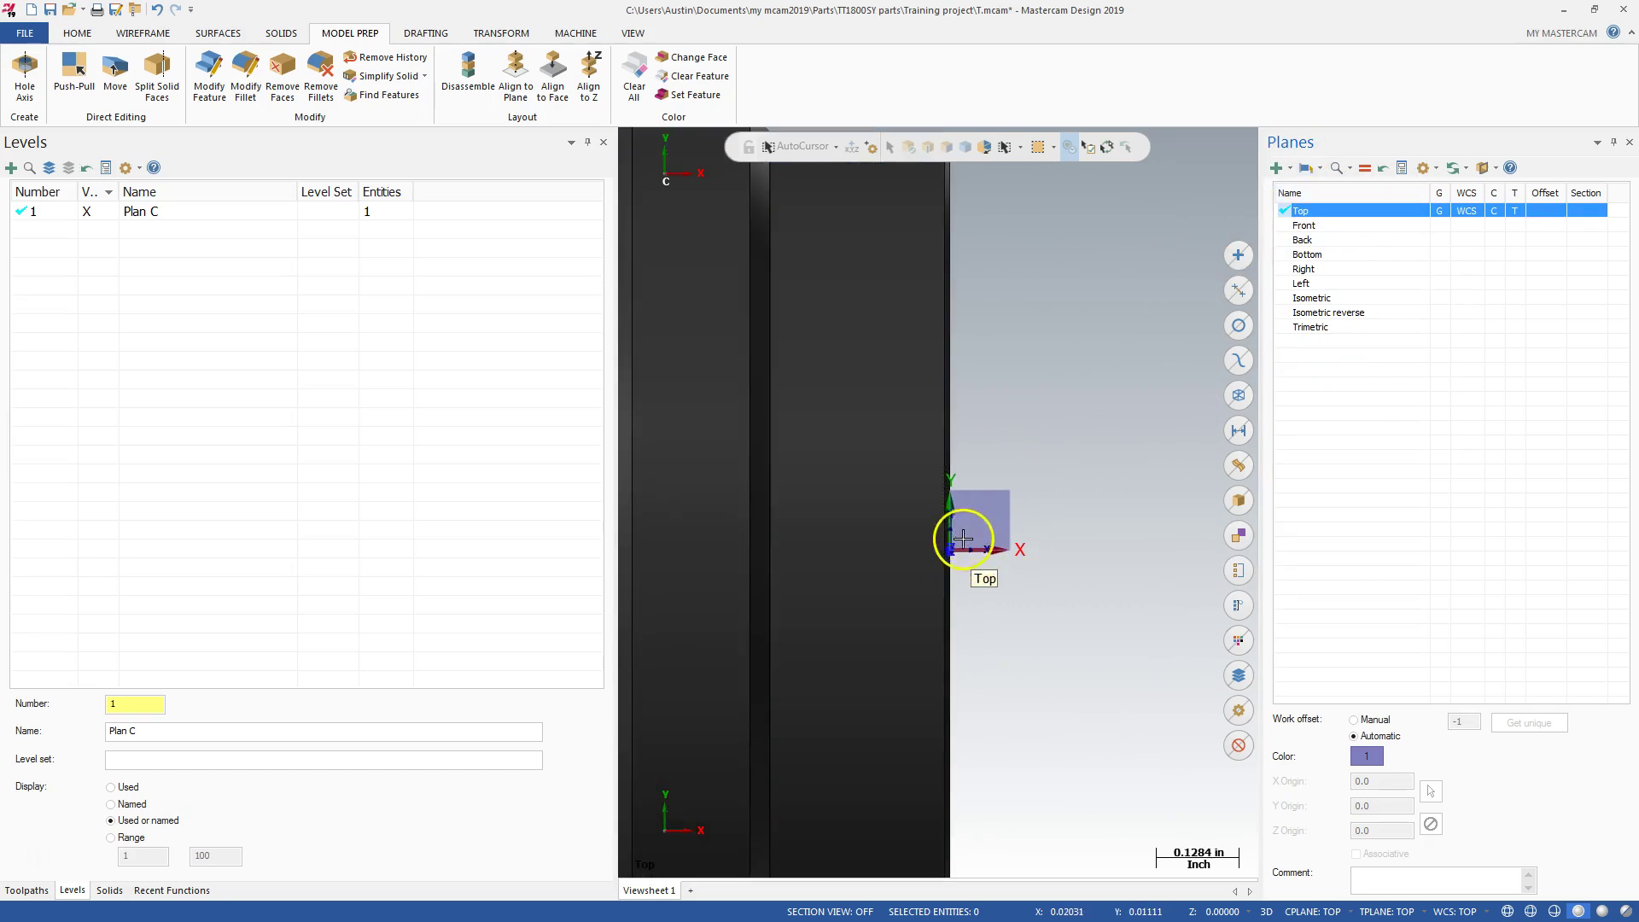
{"action": "middle_click_drag", "start_coordinate": [1007, 560], "coordinate": [930, 538]}
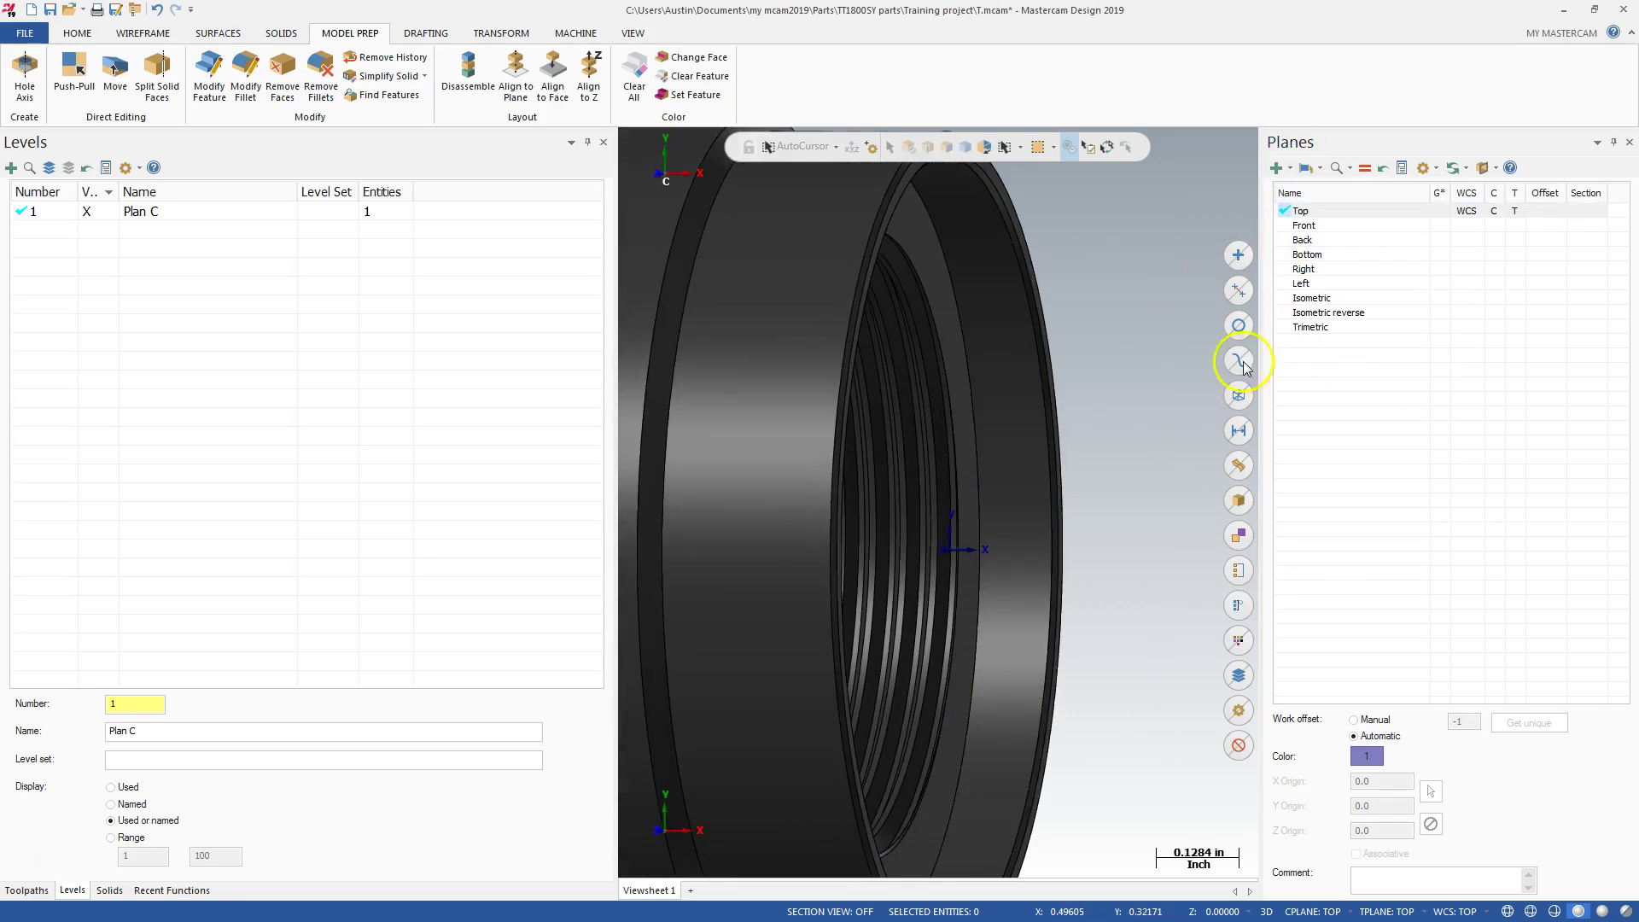
{"action": "left_click", "coordinate": [1345, 211]}
{"action": "right_click", "coordinate": [1171, 440]}
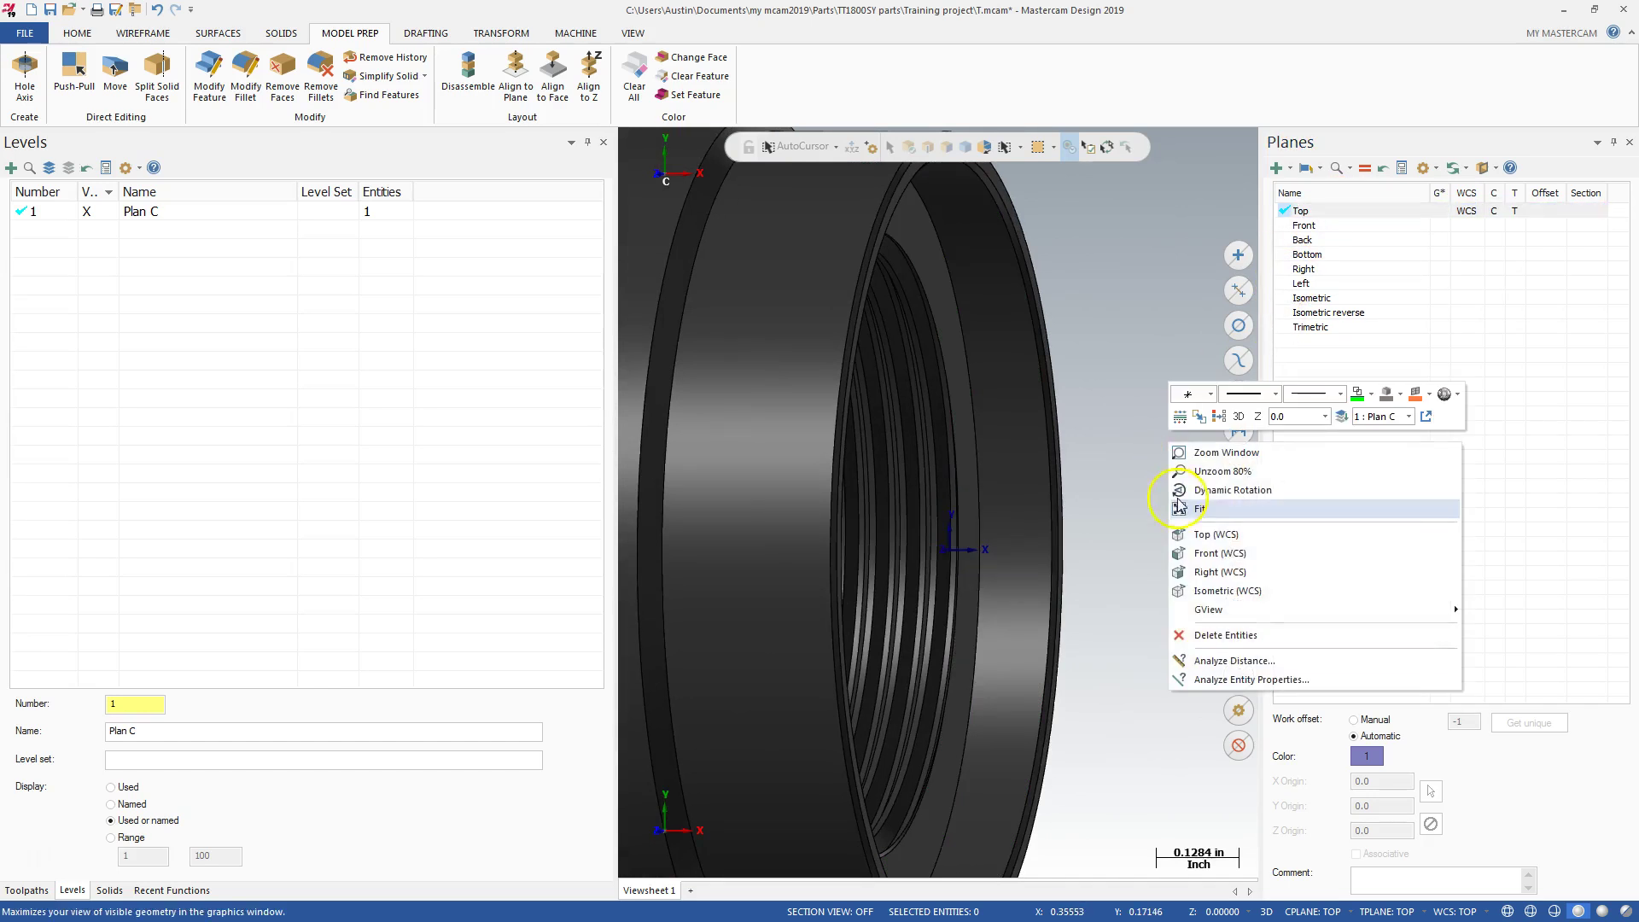
{"action": "left_click", "coordinate": [1199, 526]}
{"action": "scroll", "coordinate": [1011, 494], "scroll_direction": "down", "scroll_amount": 6}
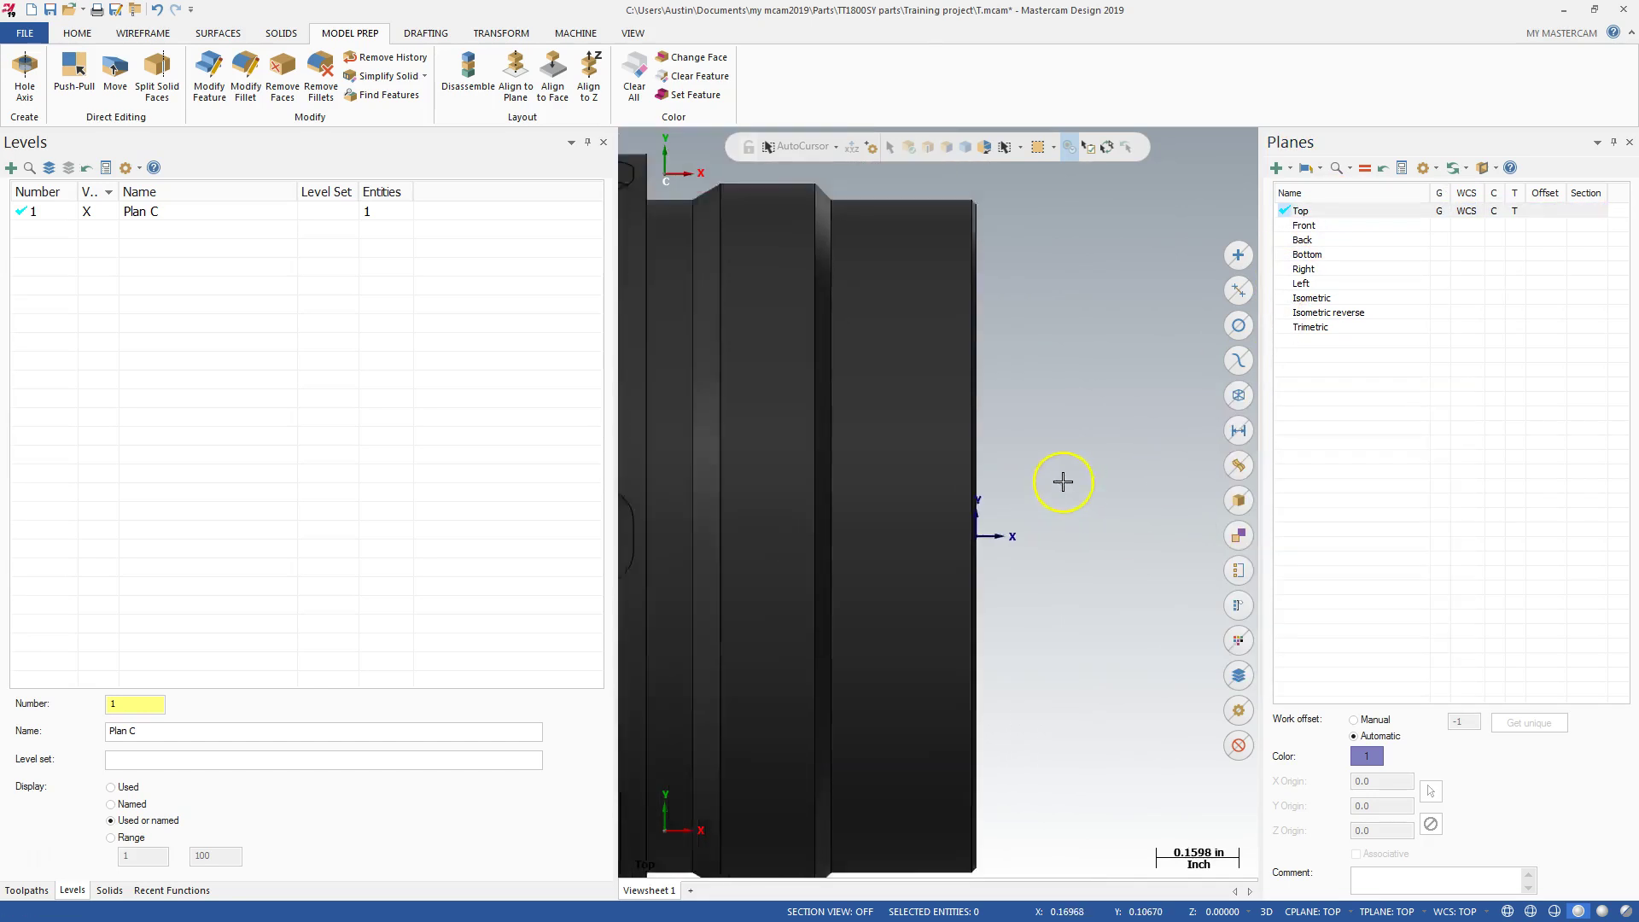
{"action": "right_click", "coordinate": [1041, 455]}
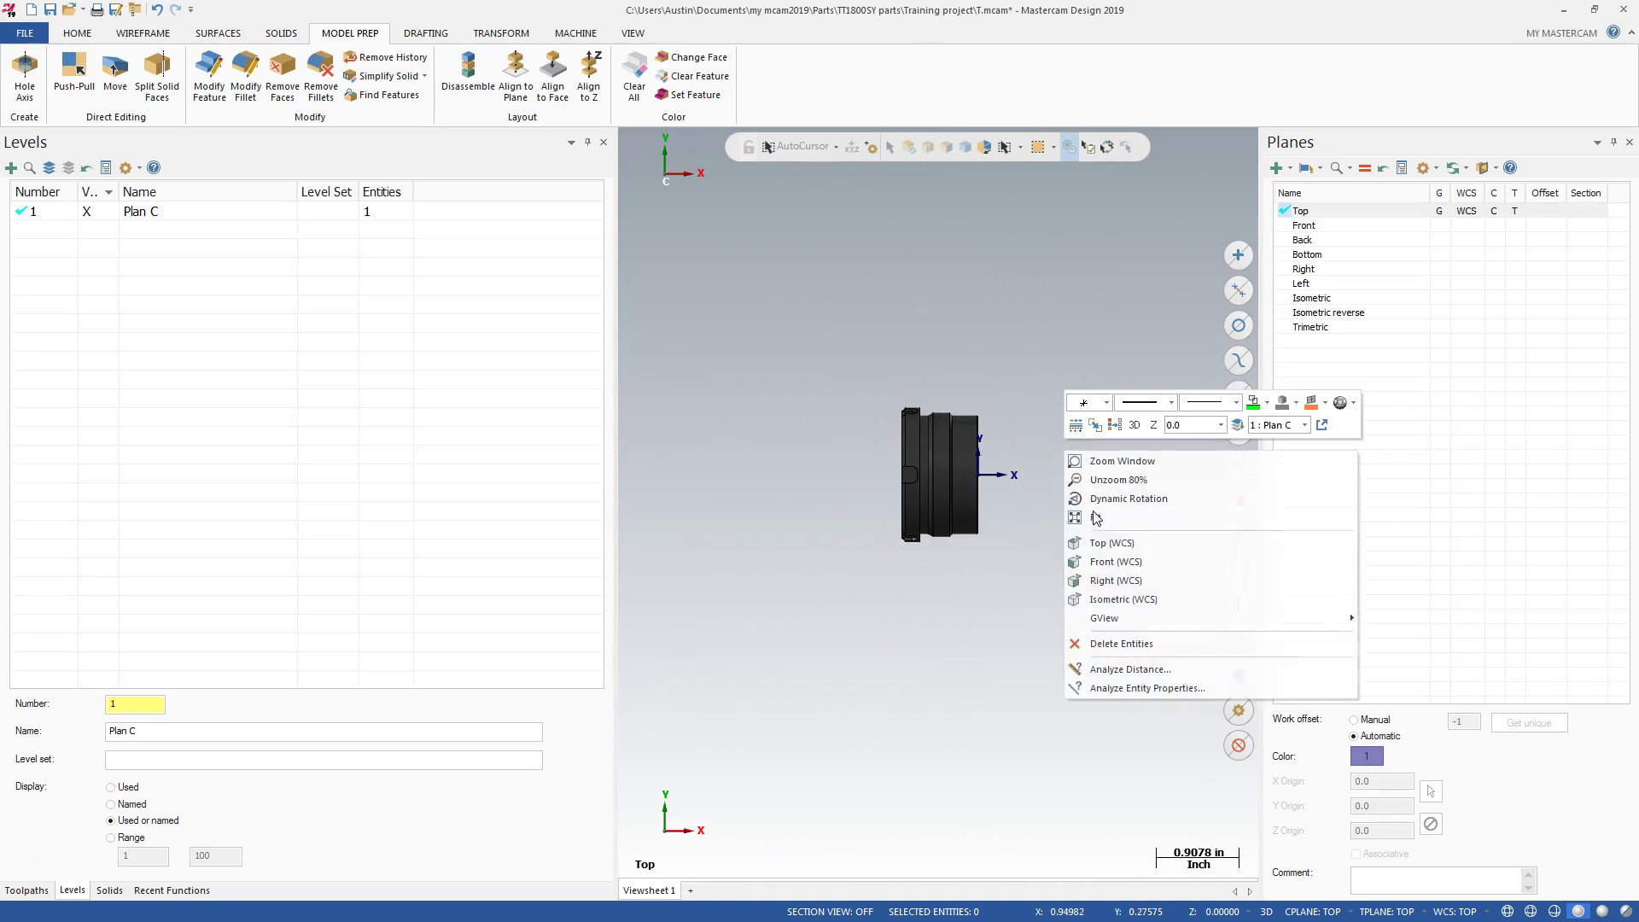
{"action": "key", "text": "Escape"}
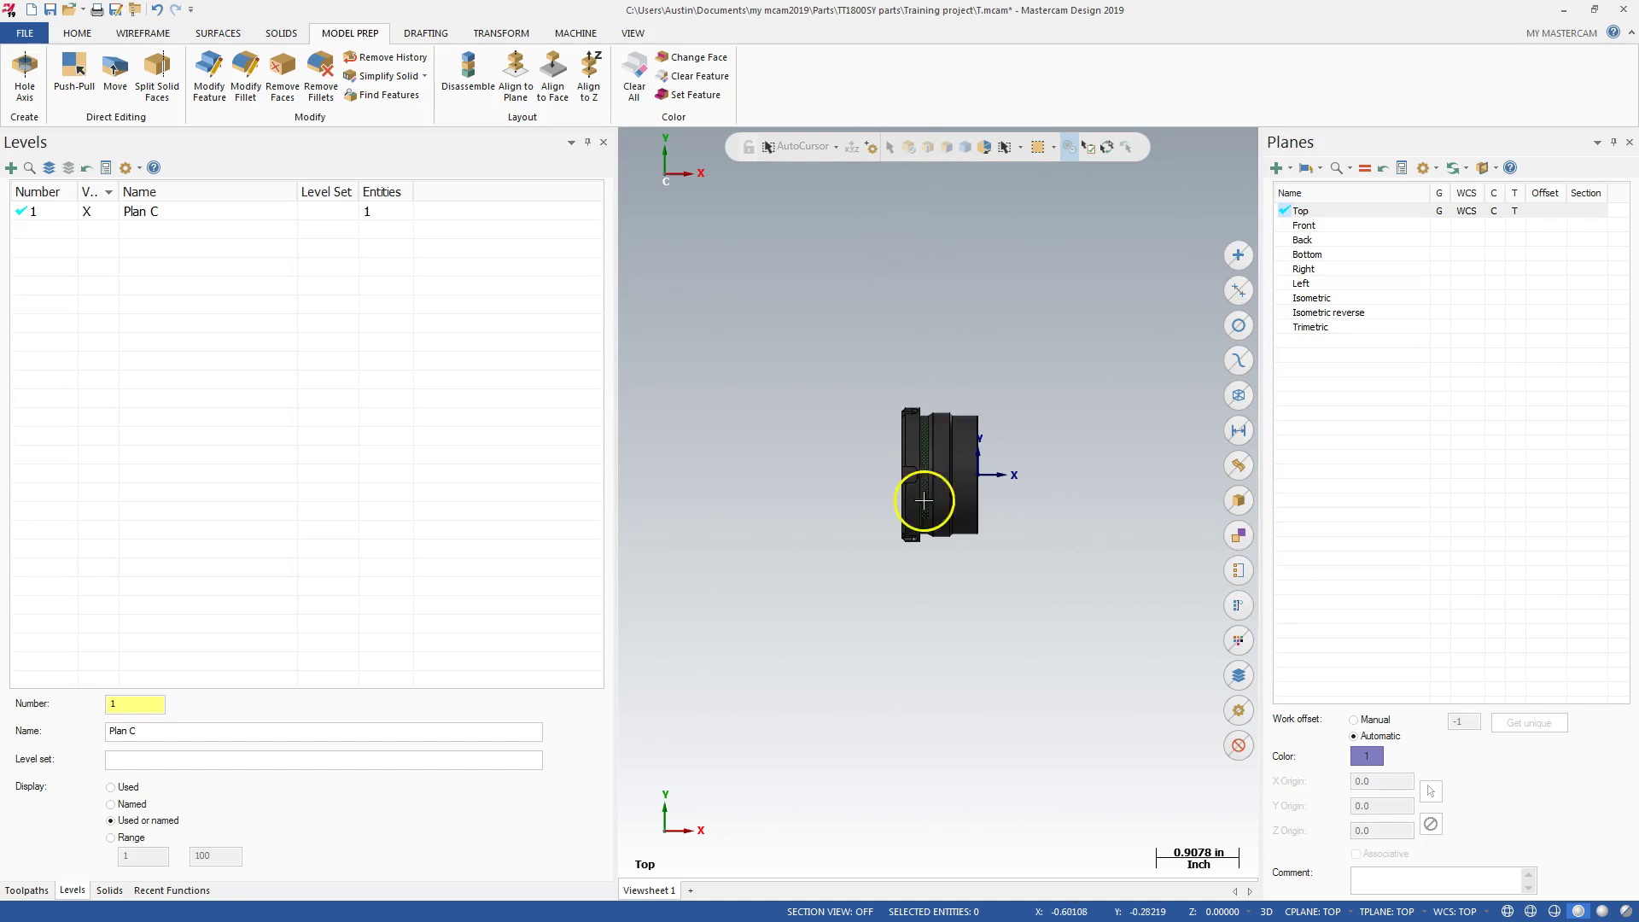
Start a Dynamic transform of the part with its origin on the bore's circular edge
{"action": "left_click", "coordinate": [505, 34]}
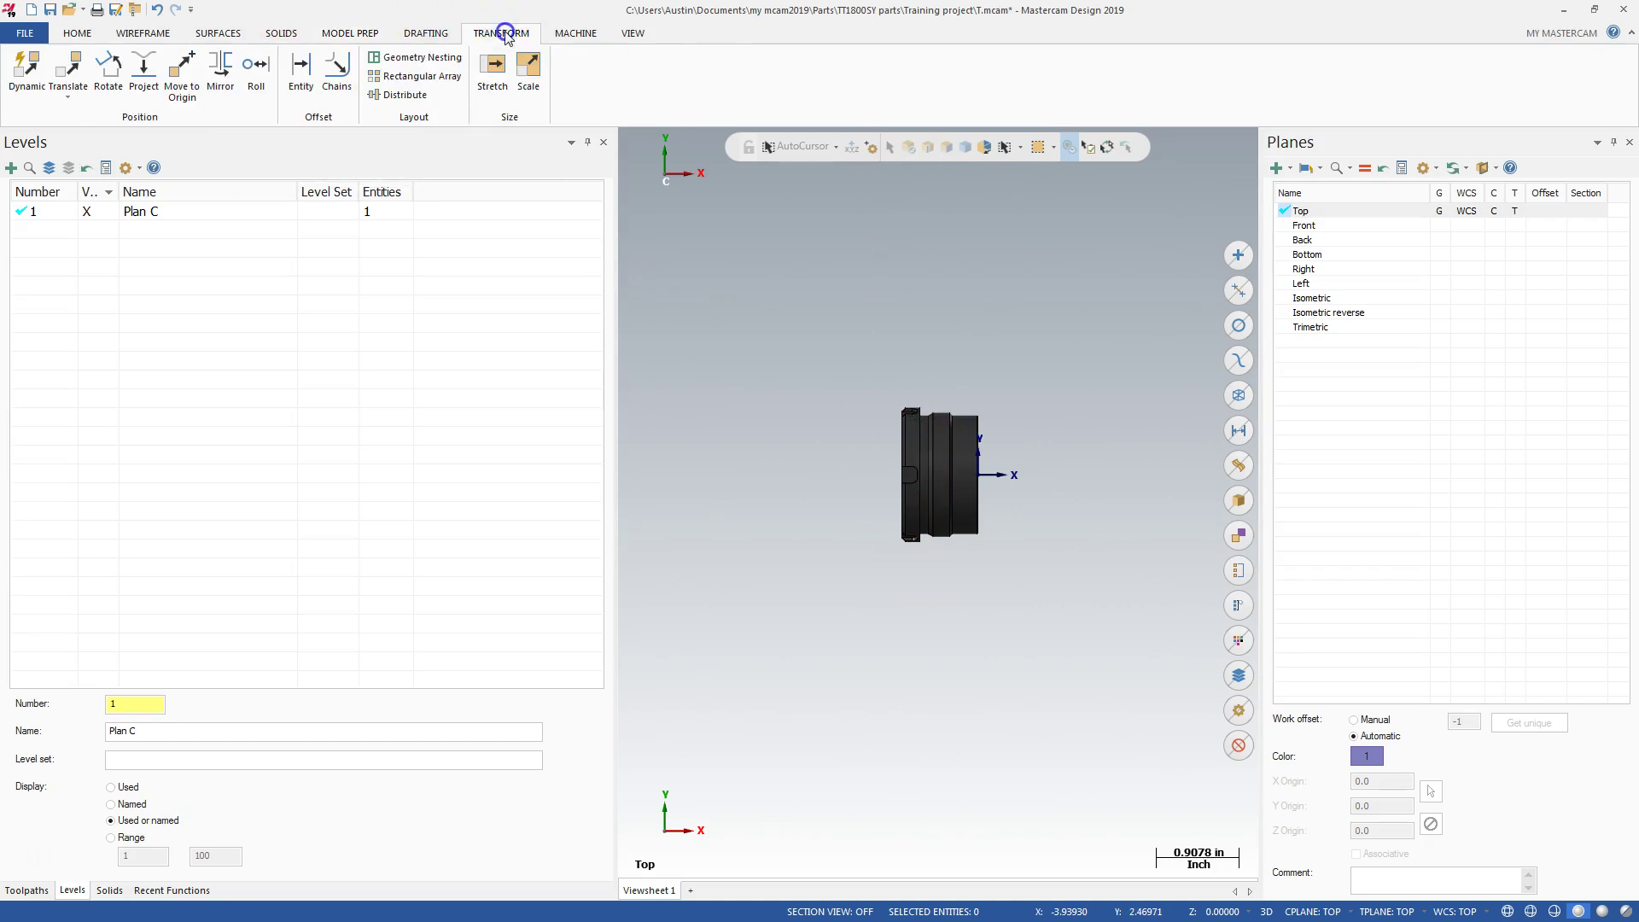
{"action": "left_click", "coordinate": [27, 70]}
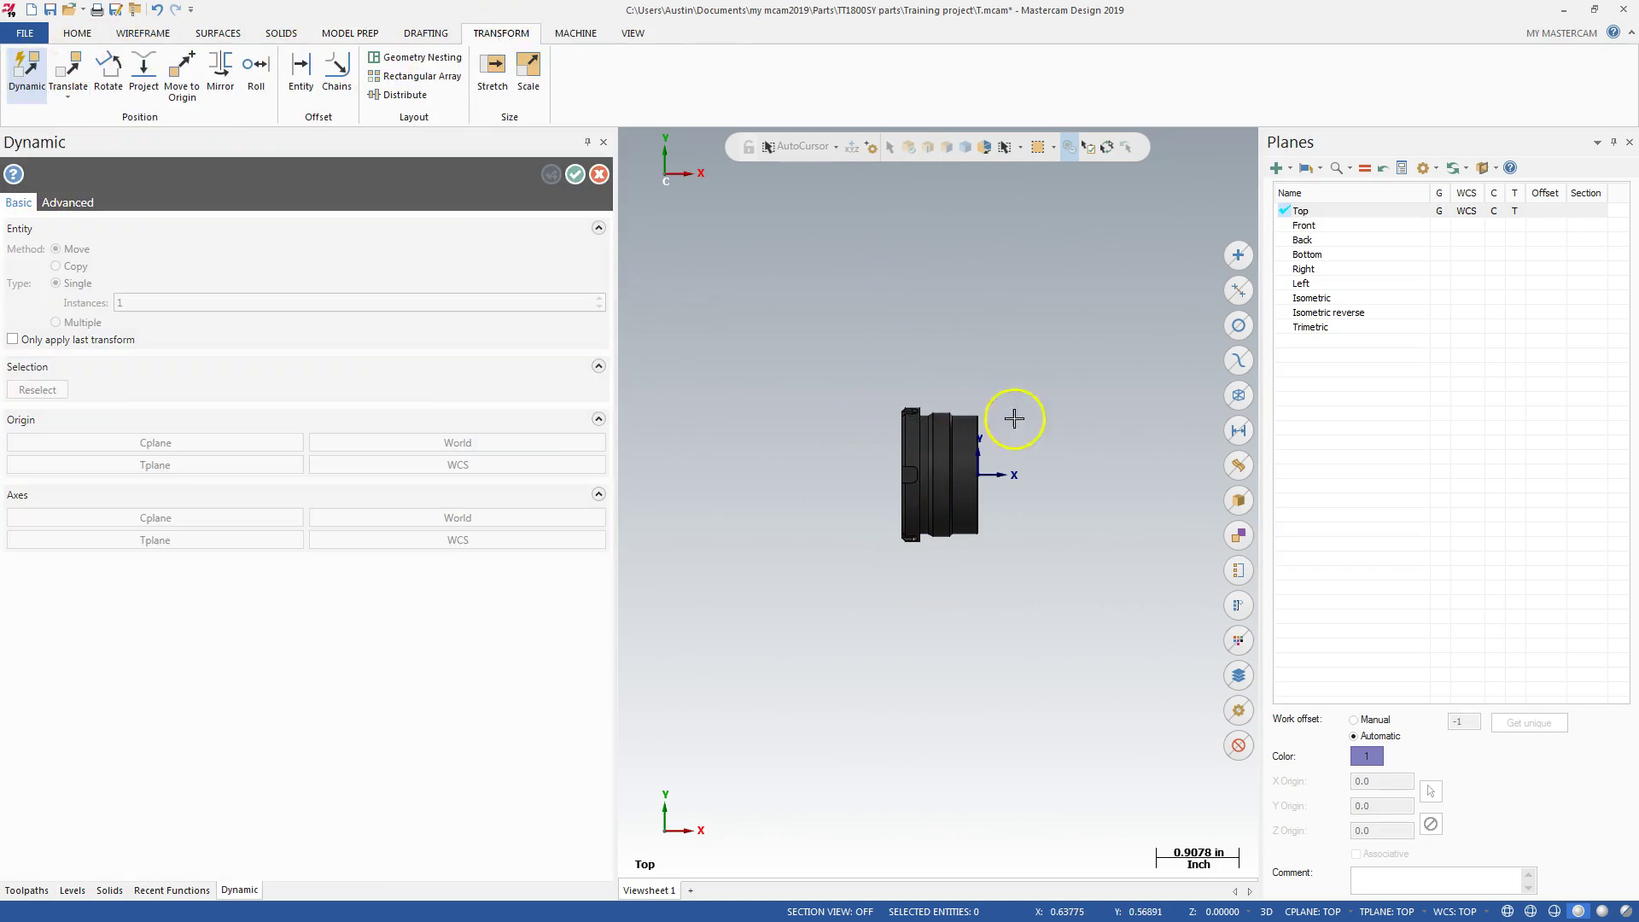
{"action": "left_click", "coordinate": [965, 459]}
{"action": "left_click", "coordinate": [883, 183]}
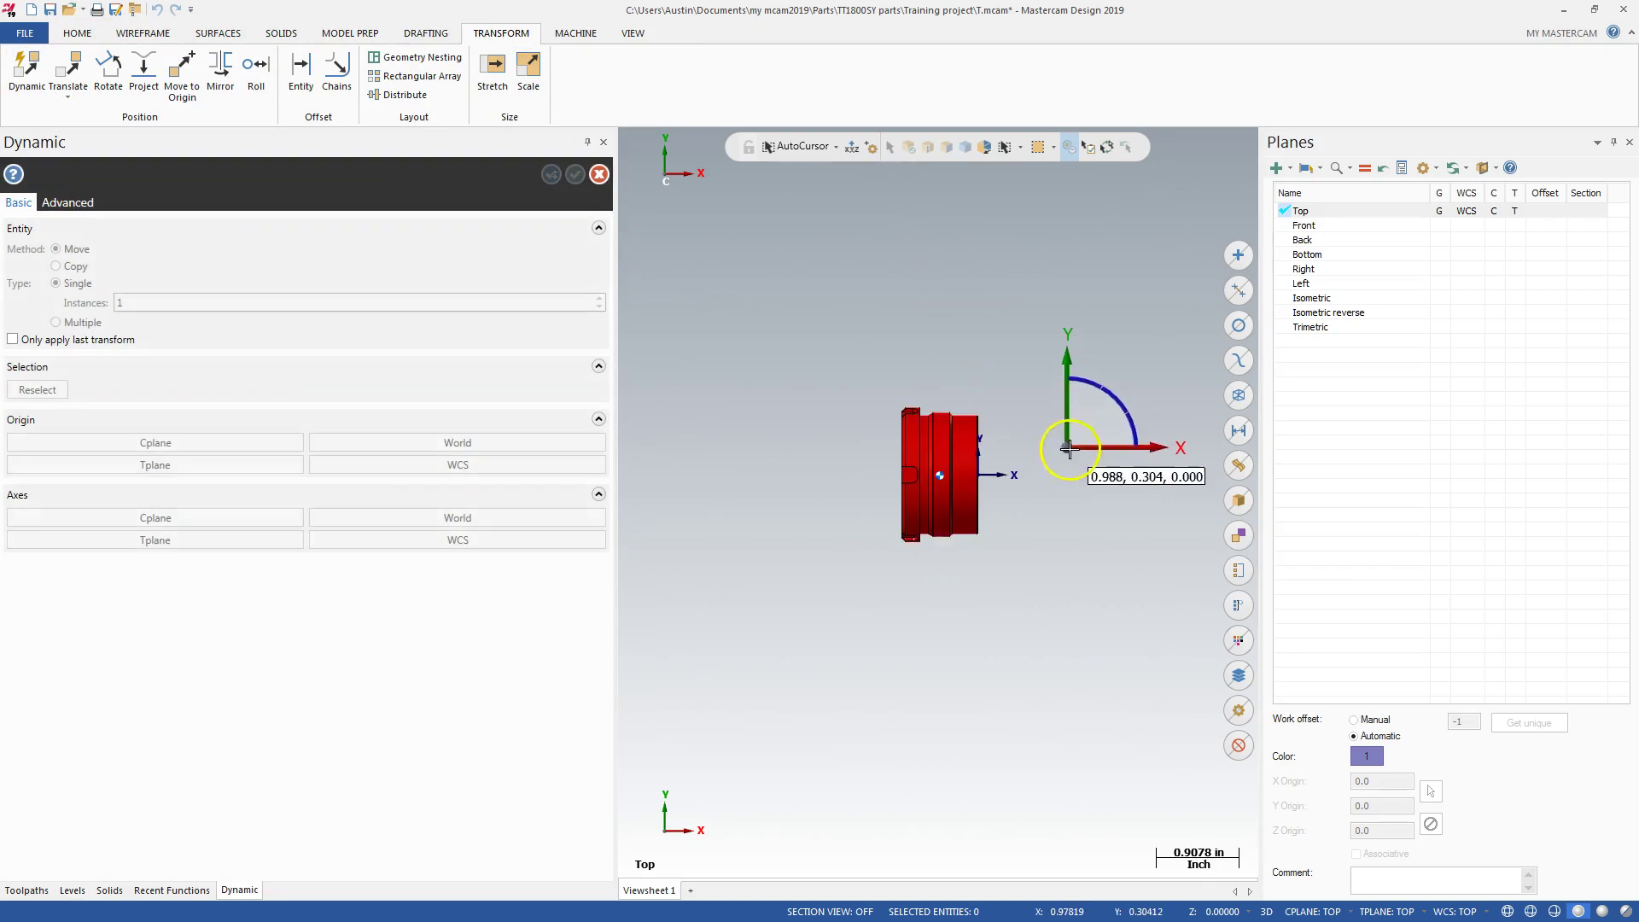
{"action": "scroll", "coordinate": [985, 427], "scroll_direction": "up", "scroll_amount": 10}
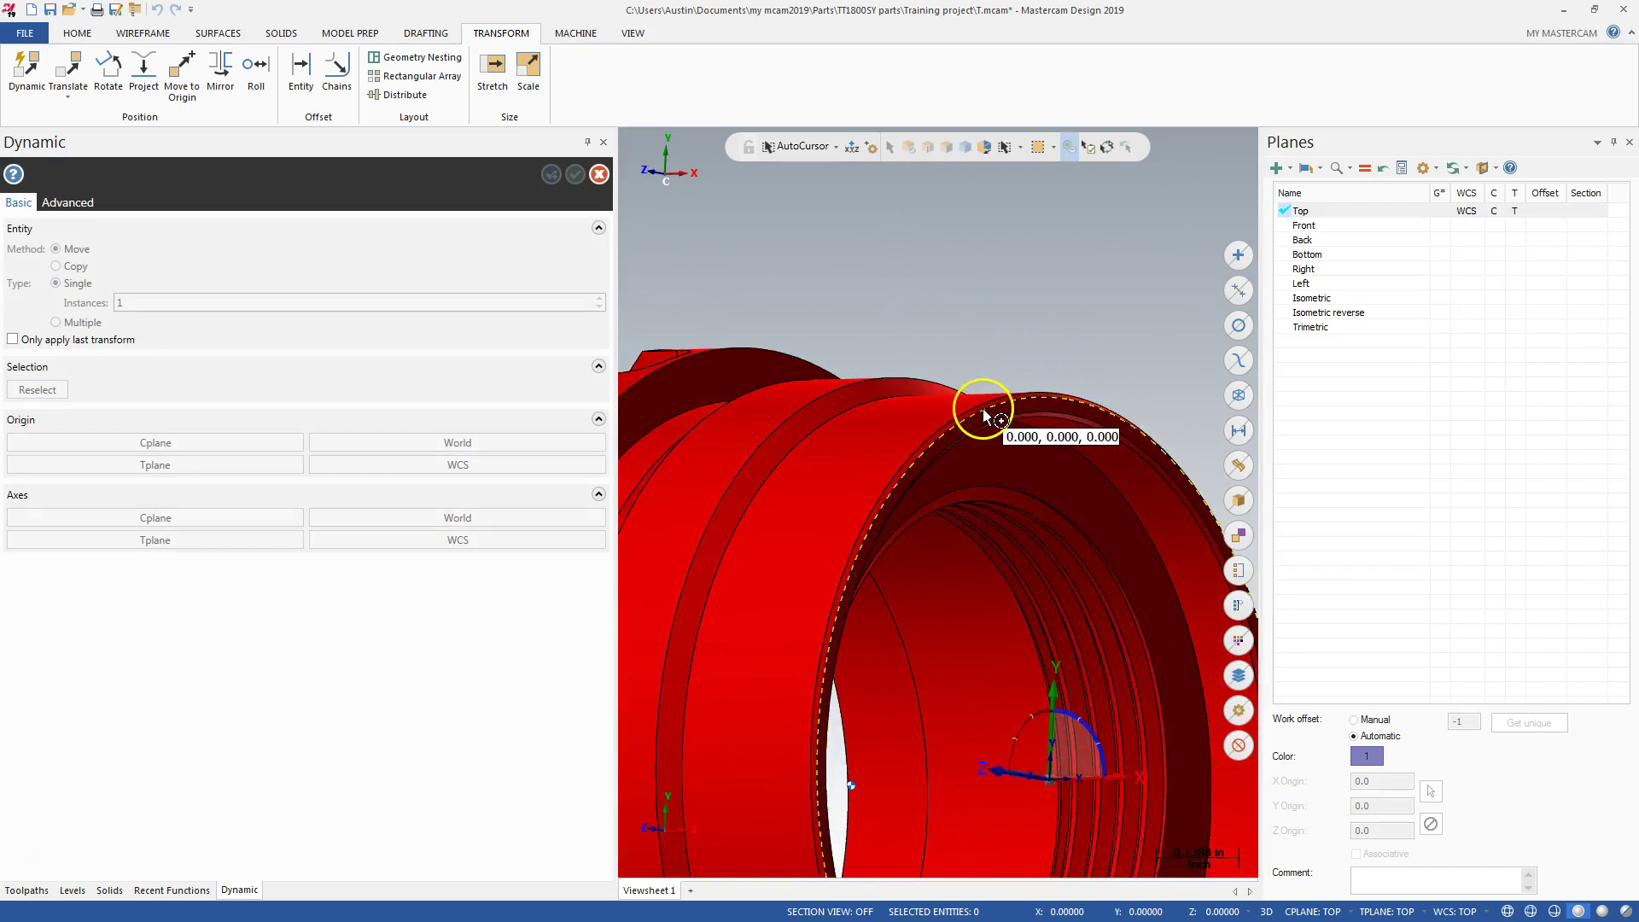
{"action": "left_click", "coordinate": [985, 409]}
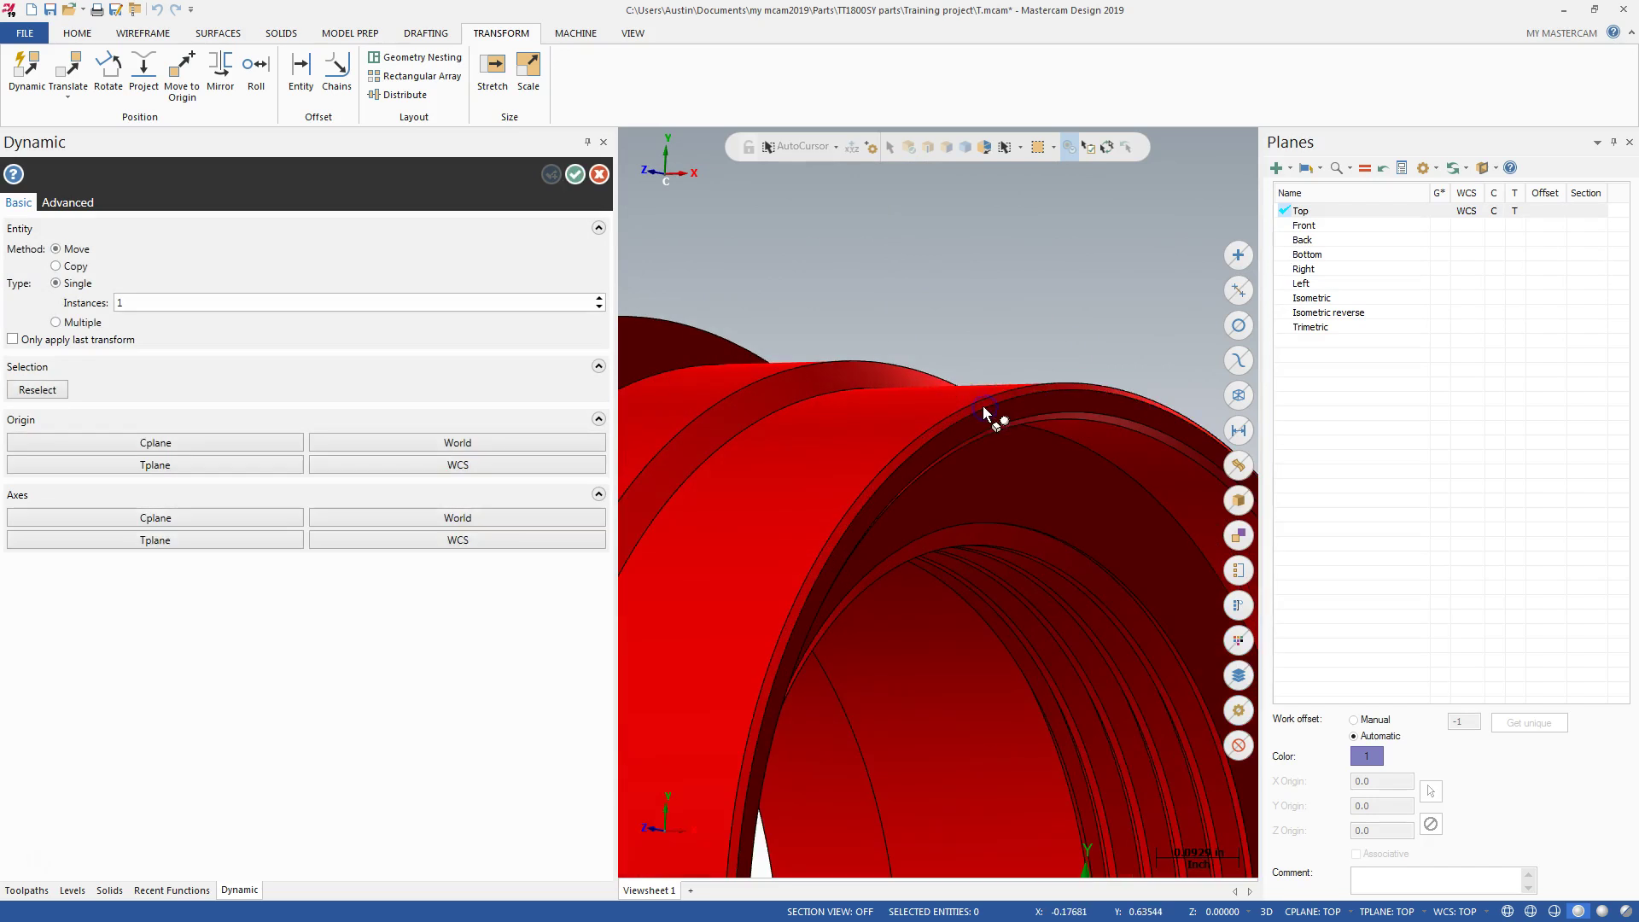
{"action": "scroll", "coordinate": [987, 519], "scroll_direction": "down", "scroll_amount": 4}
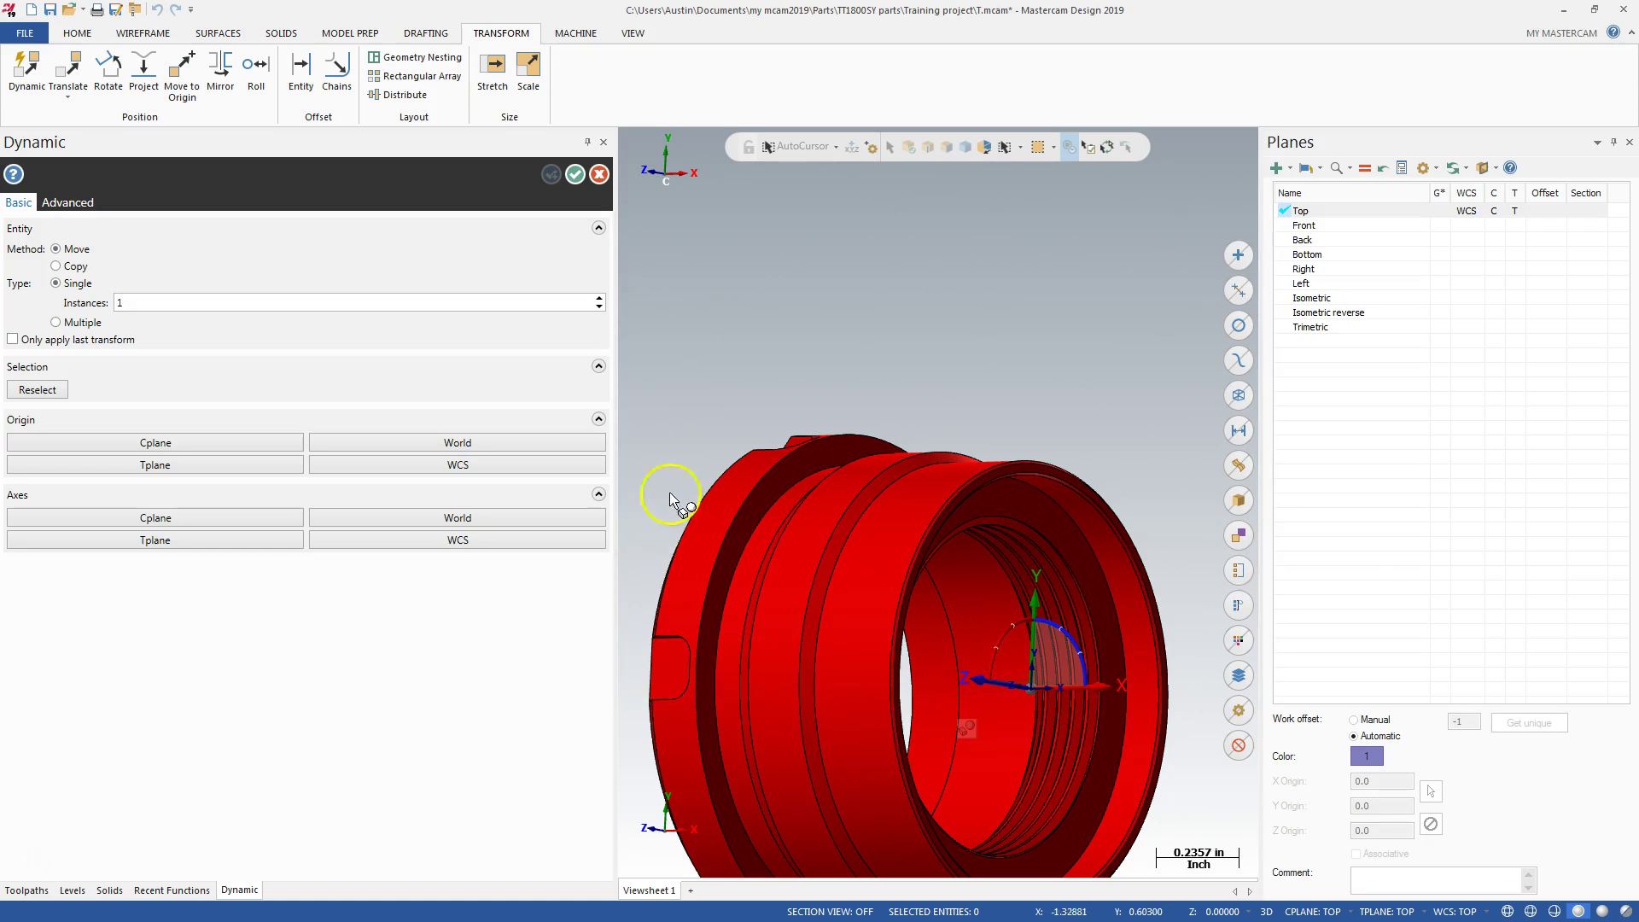
Rotate the part -90° about that origin and apply the transform
{"action": "left_click", "coordinate": [1006, 636]}
{"action": "left_click_drag", "start_coordinate": [1006, 636], "coordinate": [1038, 586]}
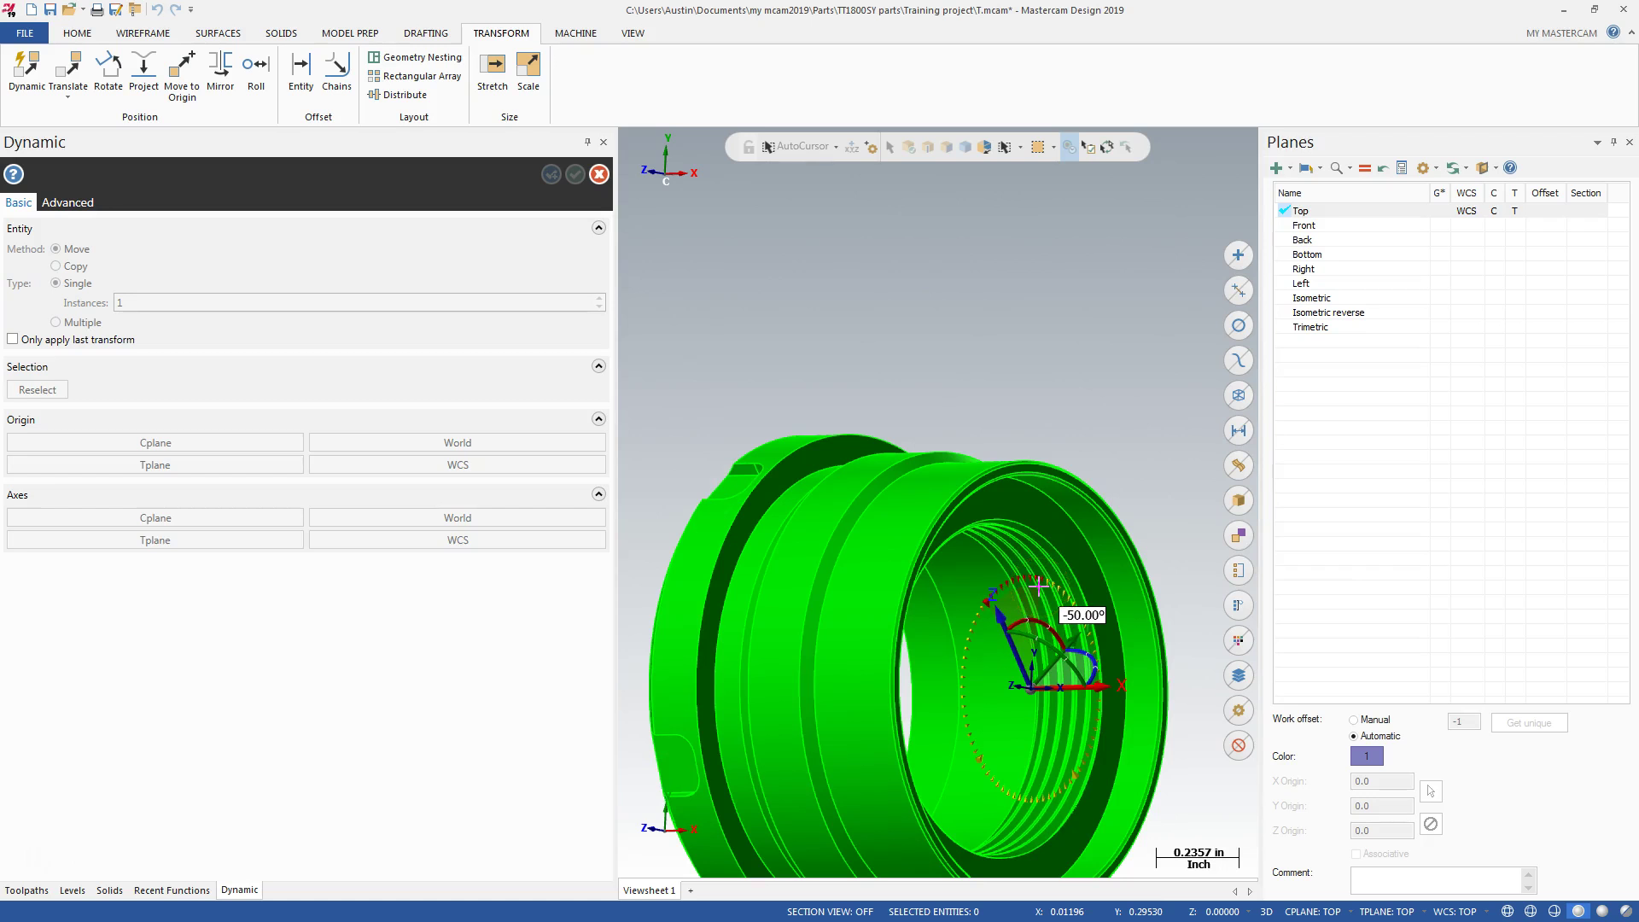
{"action": "type", "text": "-90"}
{"action": "key", "text": "Return"}
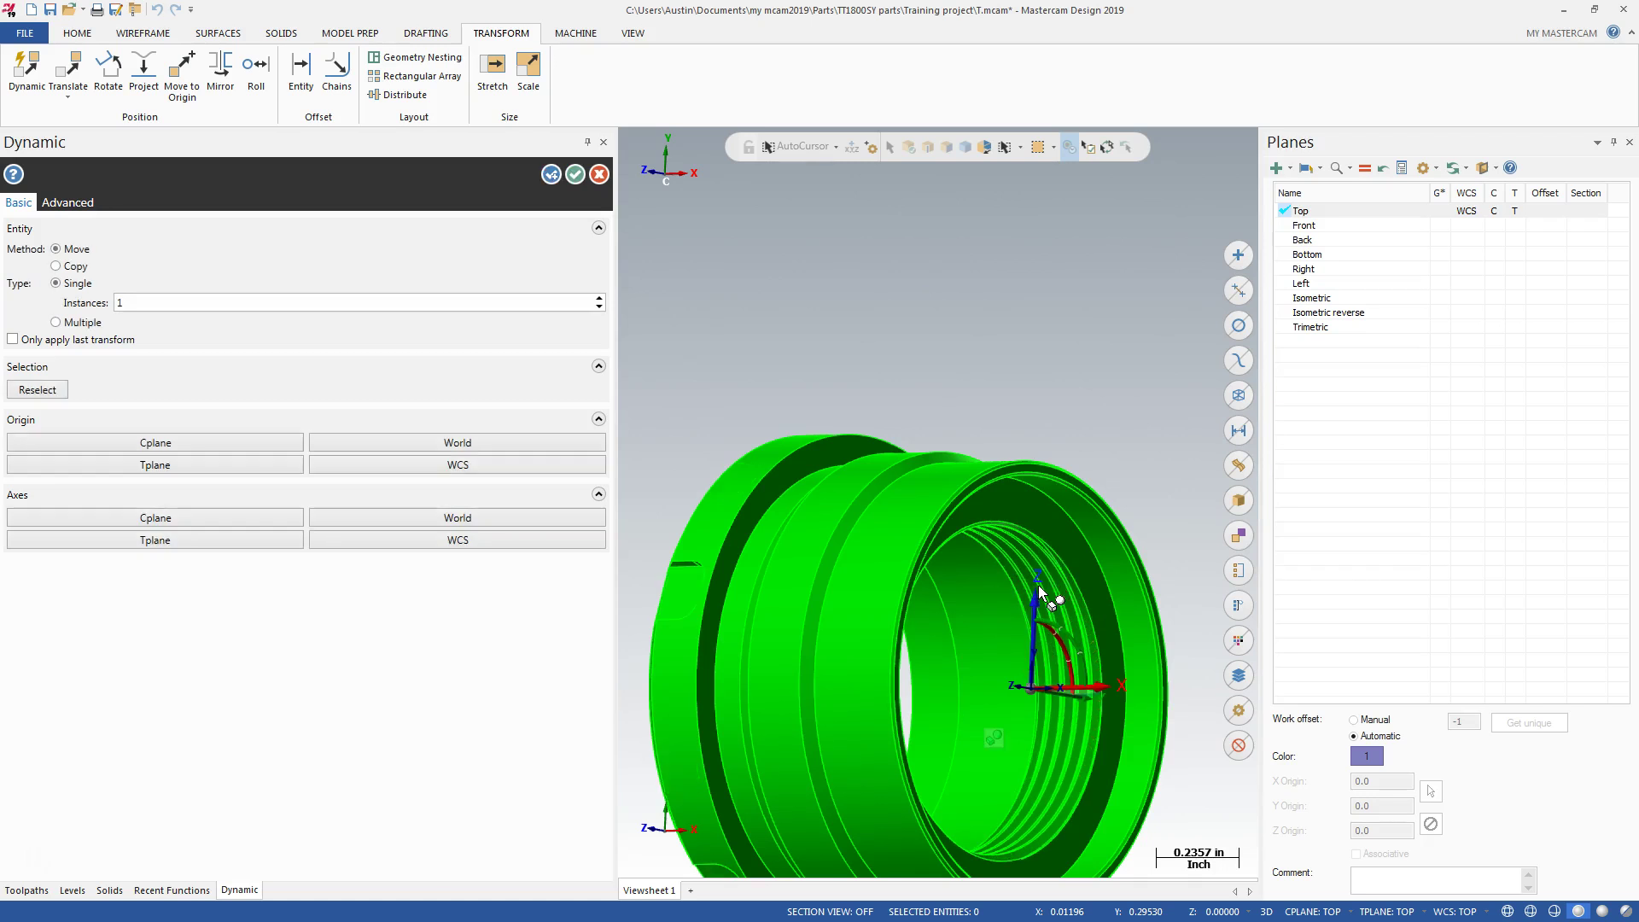
{"action": "left_click", "coordinate": [575, 174]}
Switch the graphics view to Top (WCS) so the part lies flat
{"action": "right_click", "coordinate": [935, 346]}
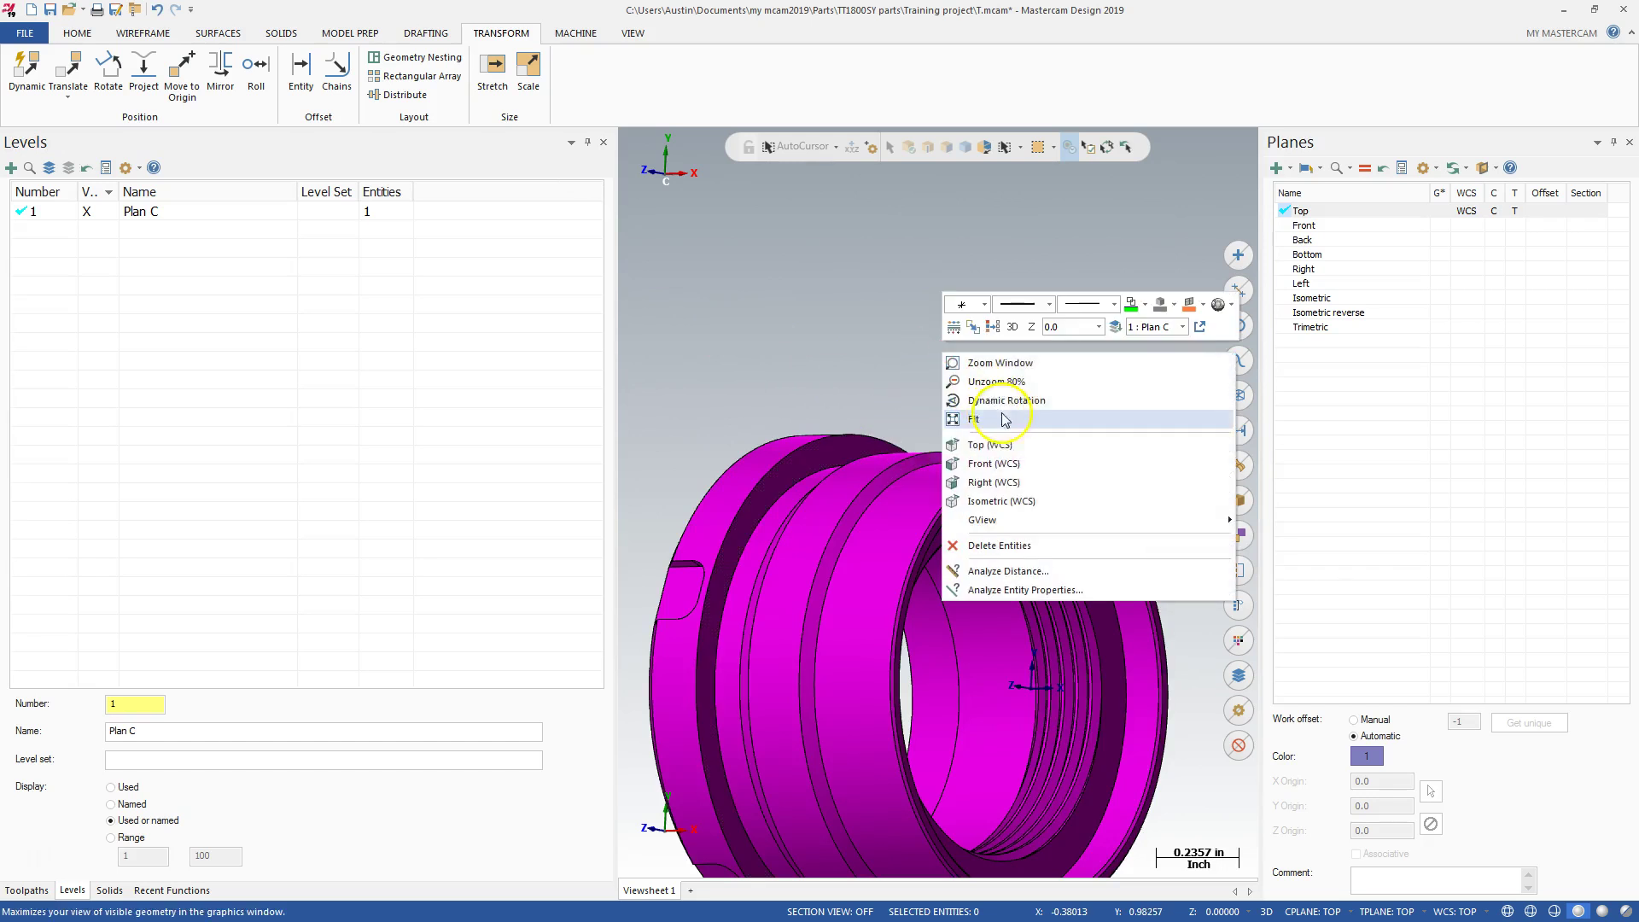
{"action": "left_click", "coordinate": [1003, 436]}
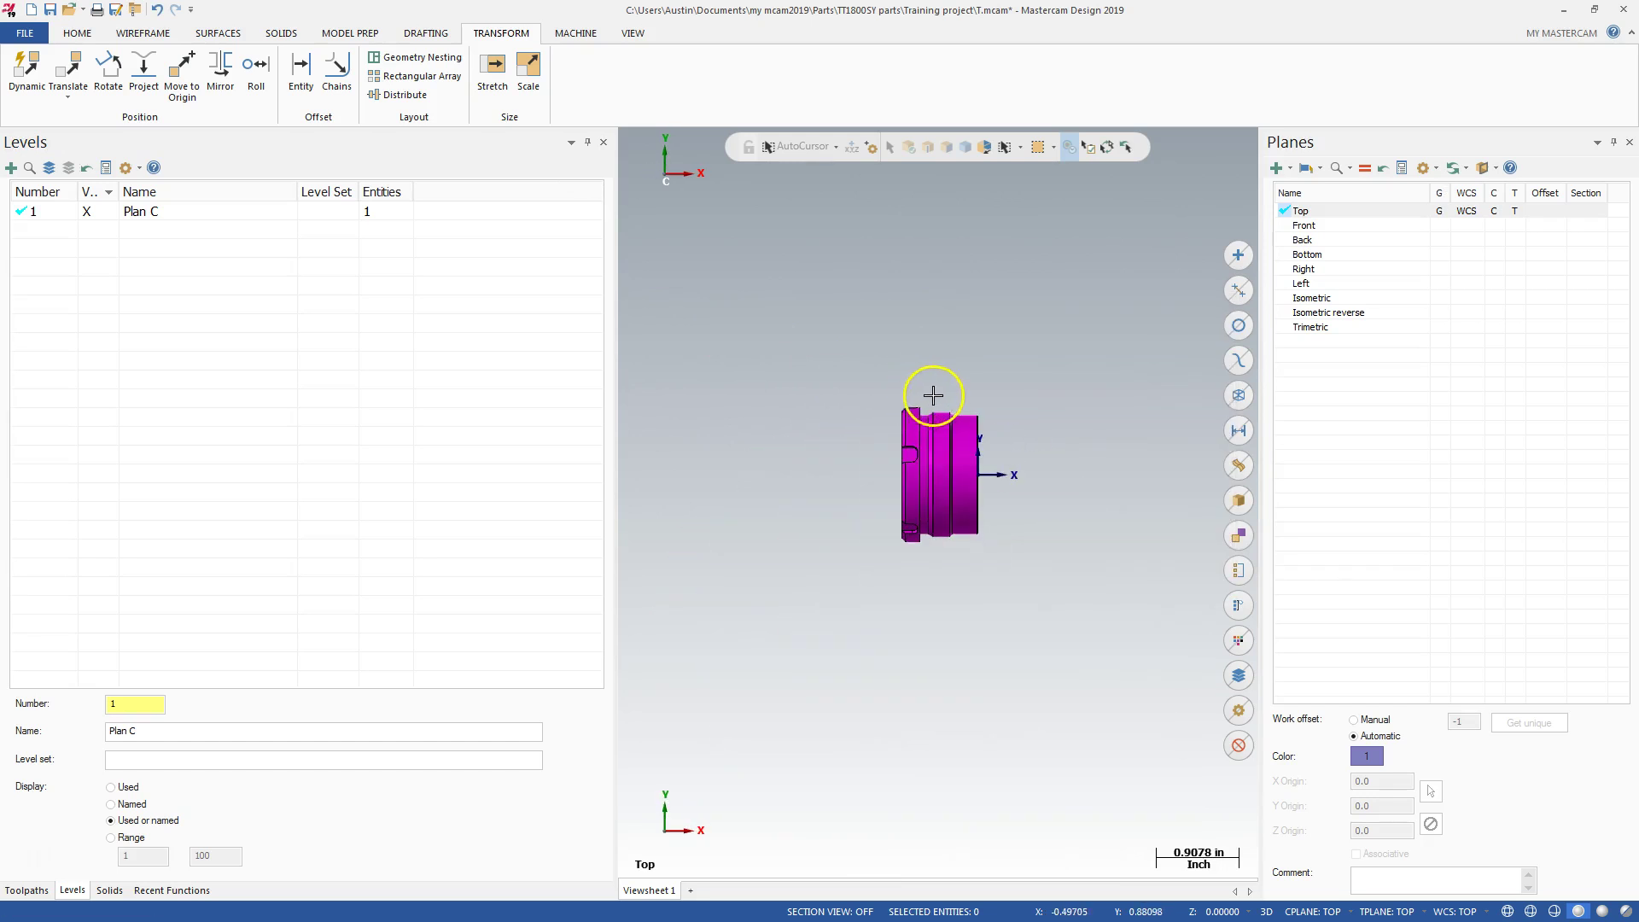
{"action": "middle_click_drag", "start_coordinate": [934, 392], "coordinate": [1031, 443]}
{"action": "right_click", "coordinate": [1030, 443]}
{"action": "left_click", "coordinate": [1099, 536]}
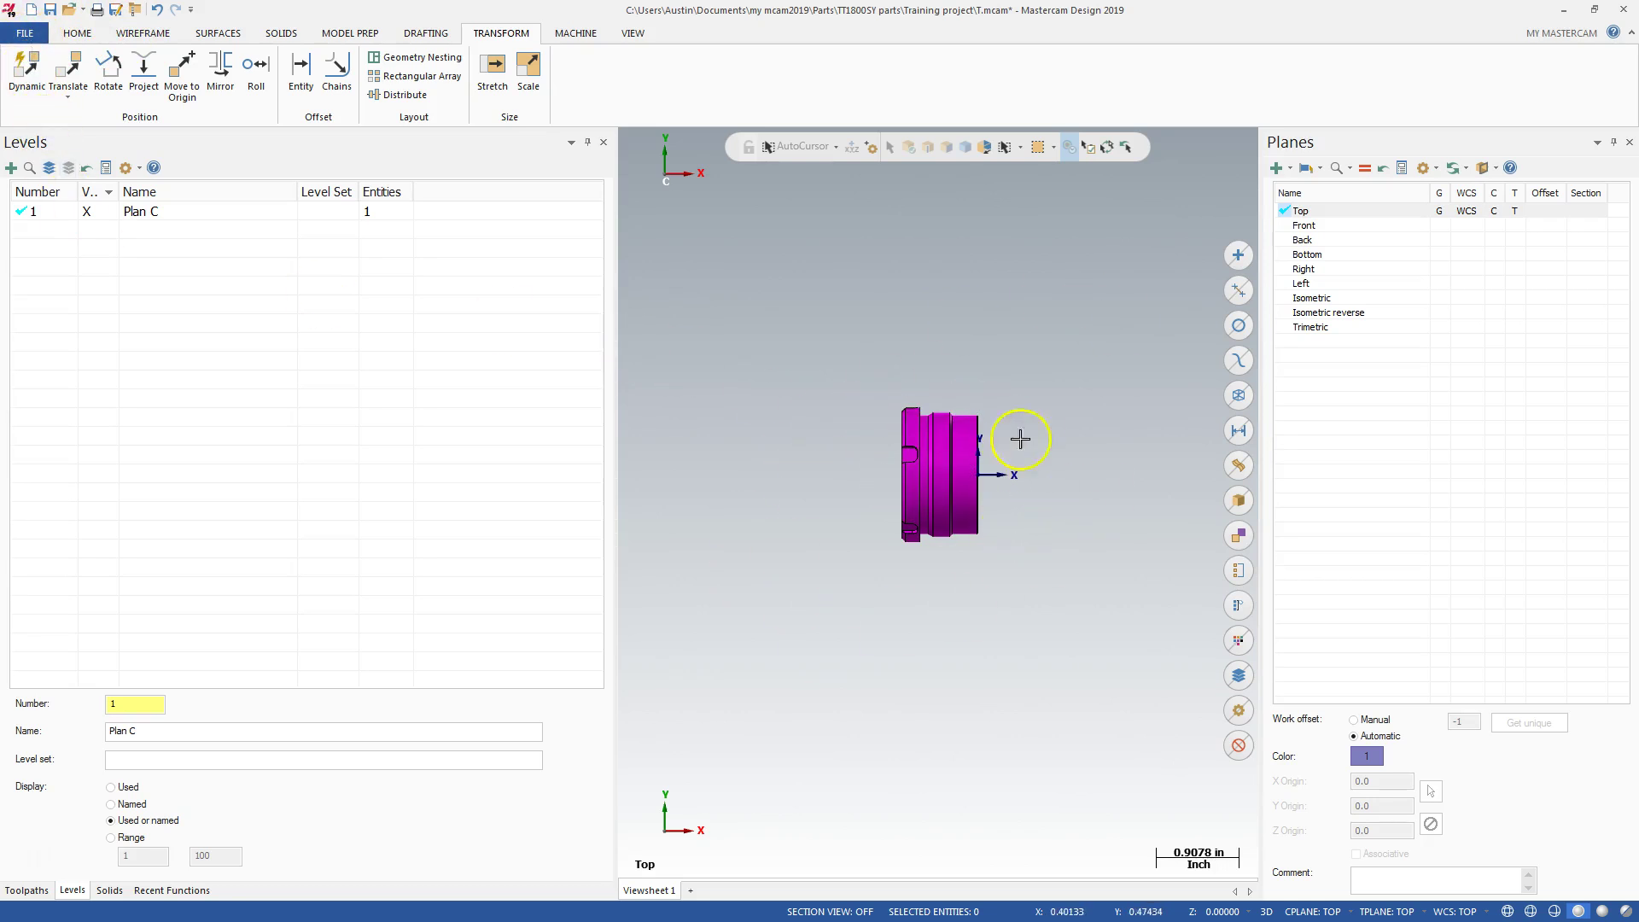
{"action": "left_click", "coordinate": [26, 36]}
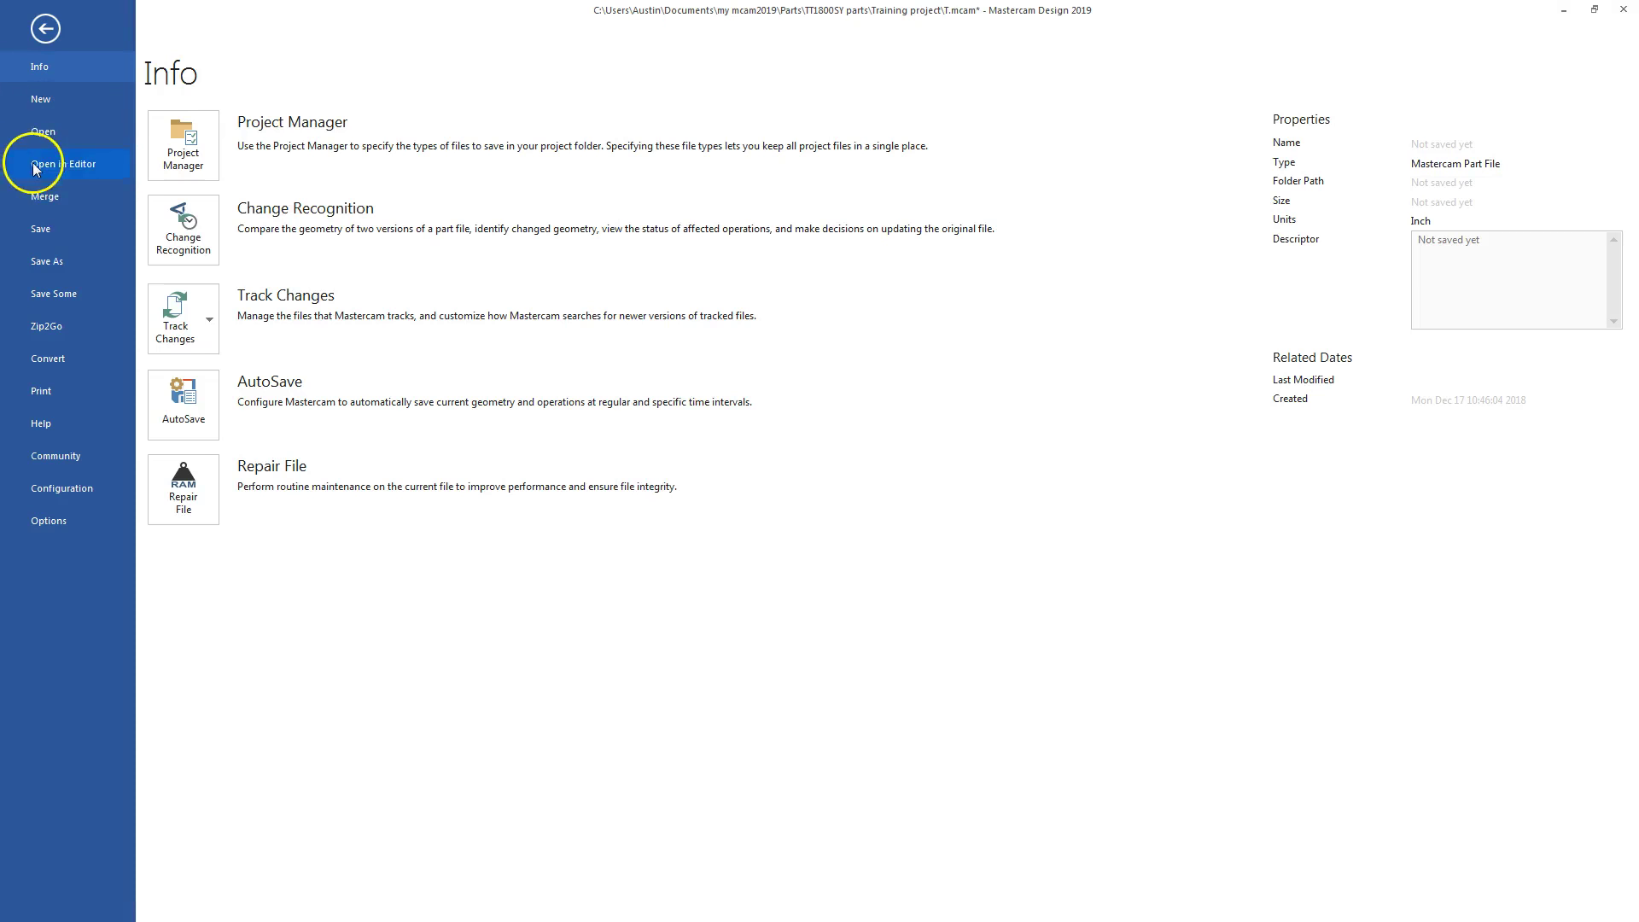
{"action": "left_click", "coordinate": [49, 26]}
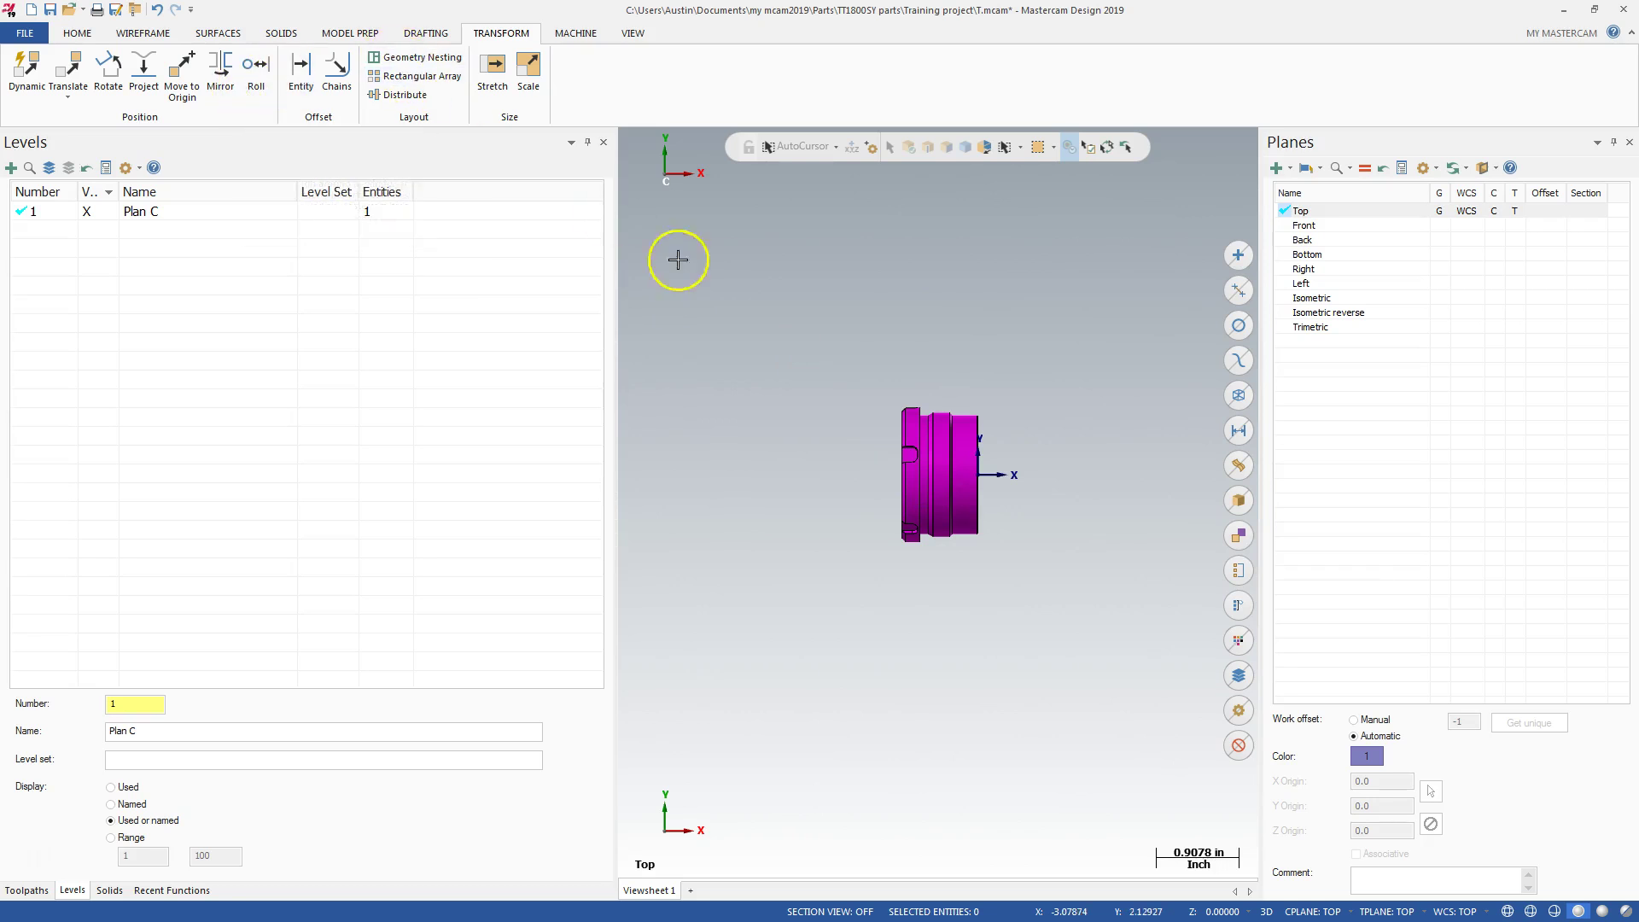
Load the Doosan PUMA TT1800SY_collet Mill-Turn machine definition
{"action": "left_click", "coordinate": [574, 30]}
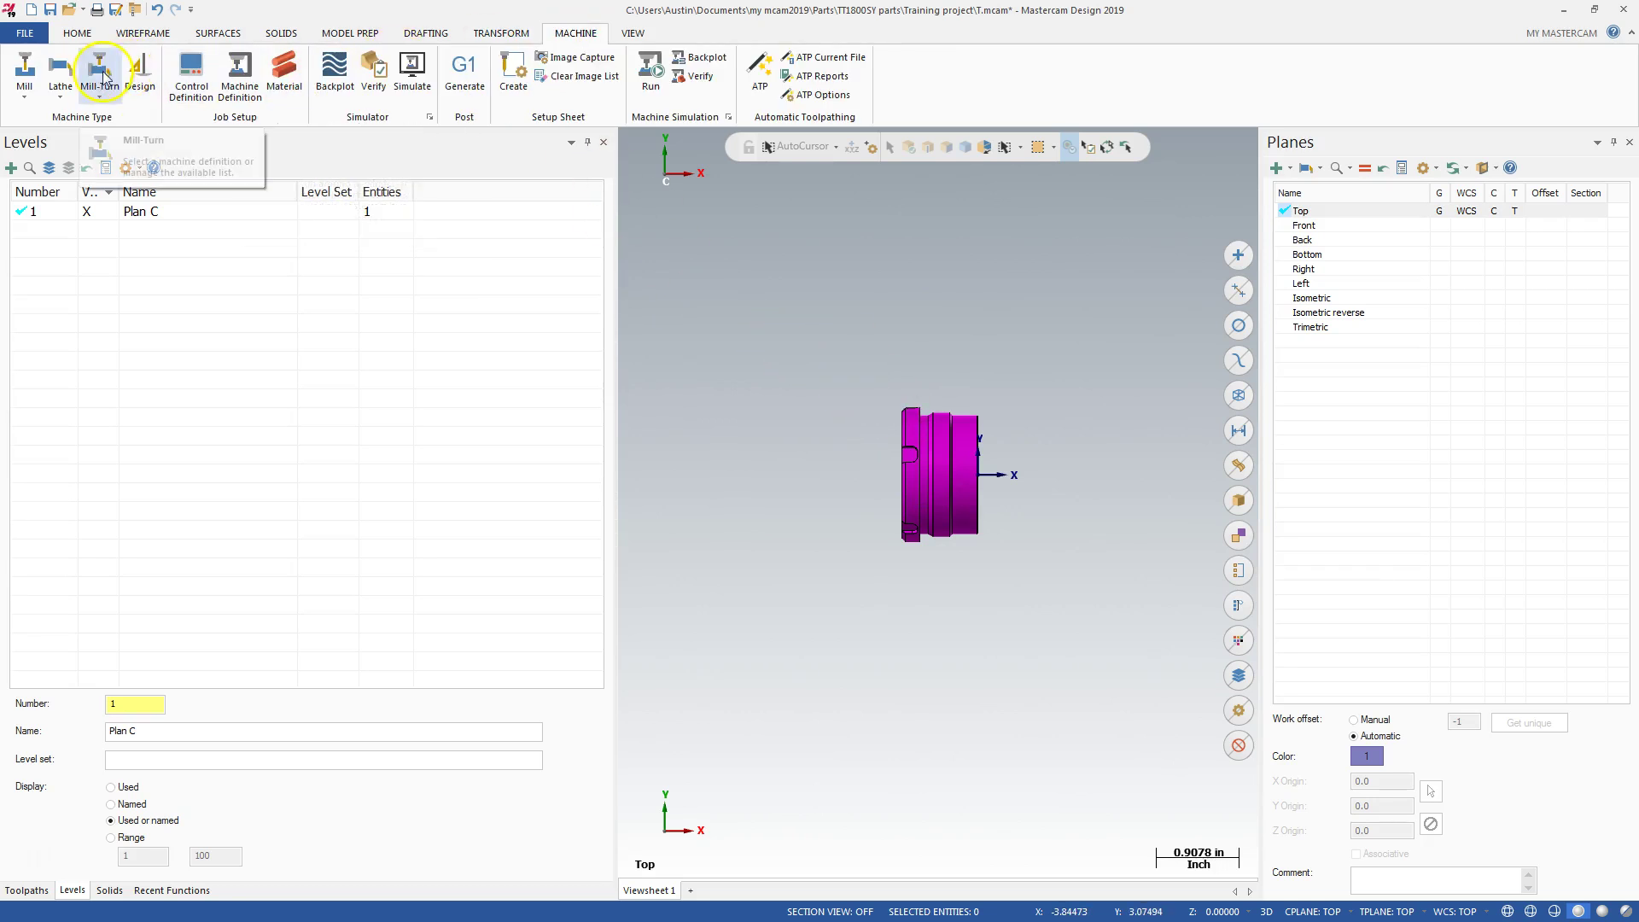
{"action": "left_click", "coordinate": [103, 102]}
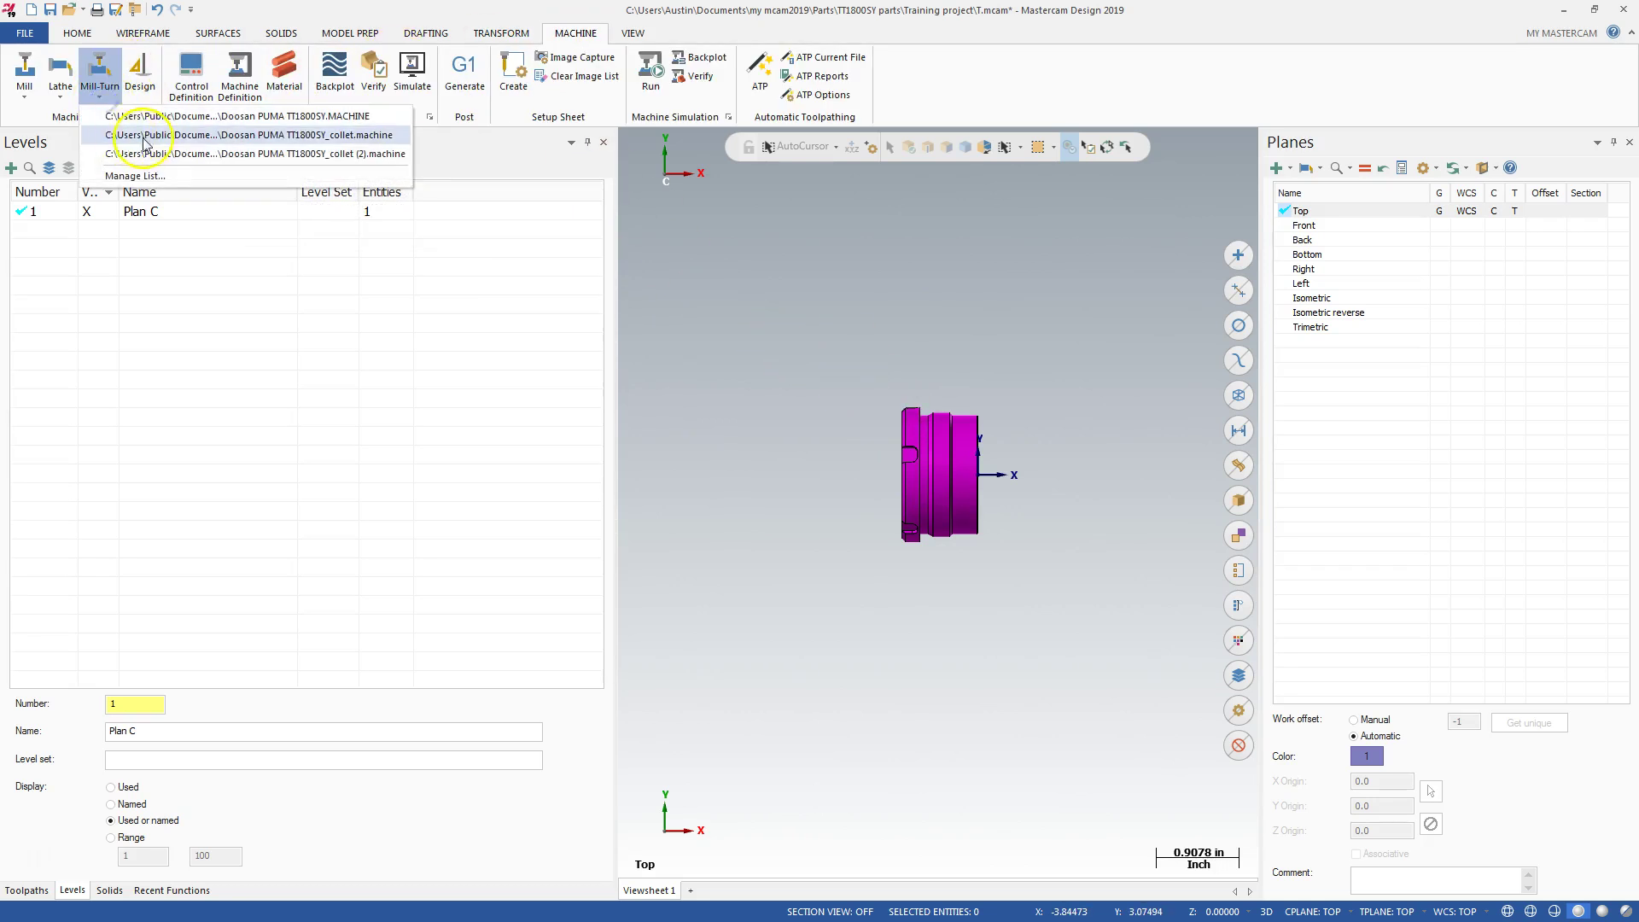
{"action": "left_click", "coordinate": [160, 155]}
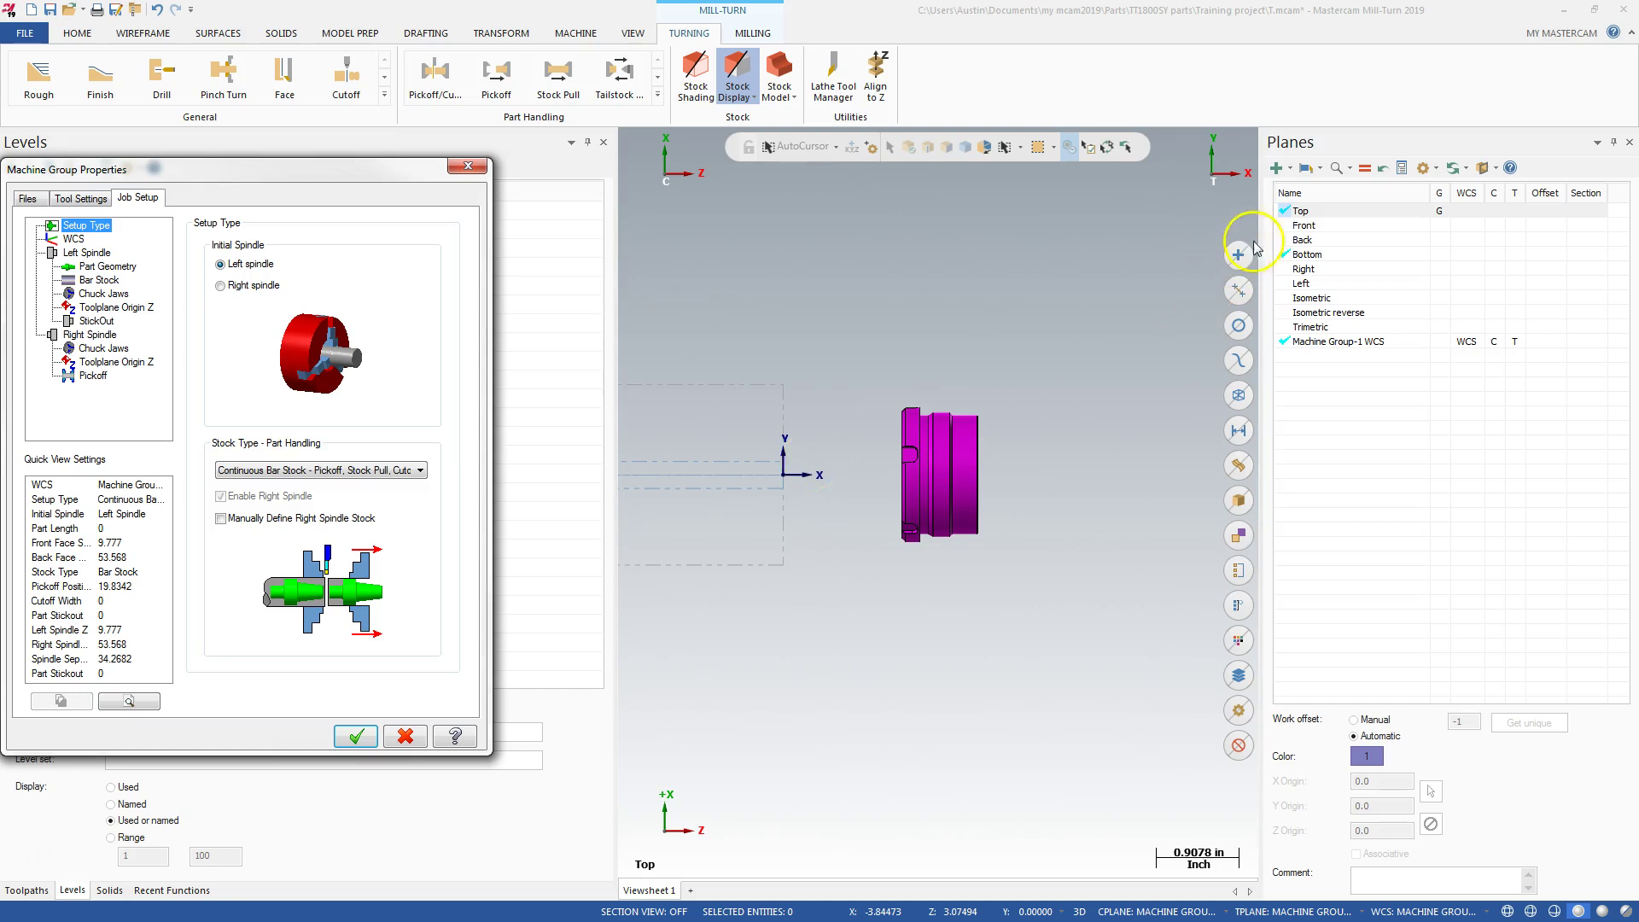
Check Machine Group-1's setup type and confirm its WCS is Top
{"action": "left_click", "coordinate": [1349, 213]}
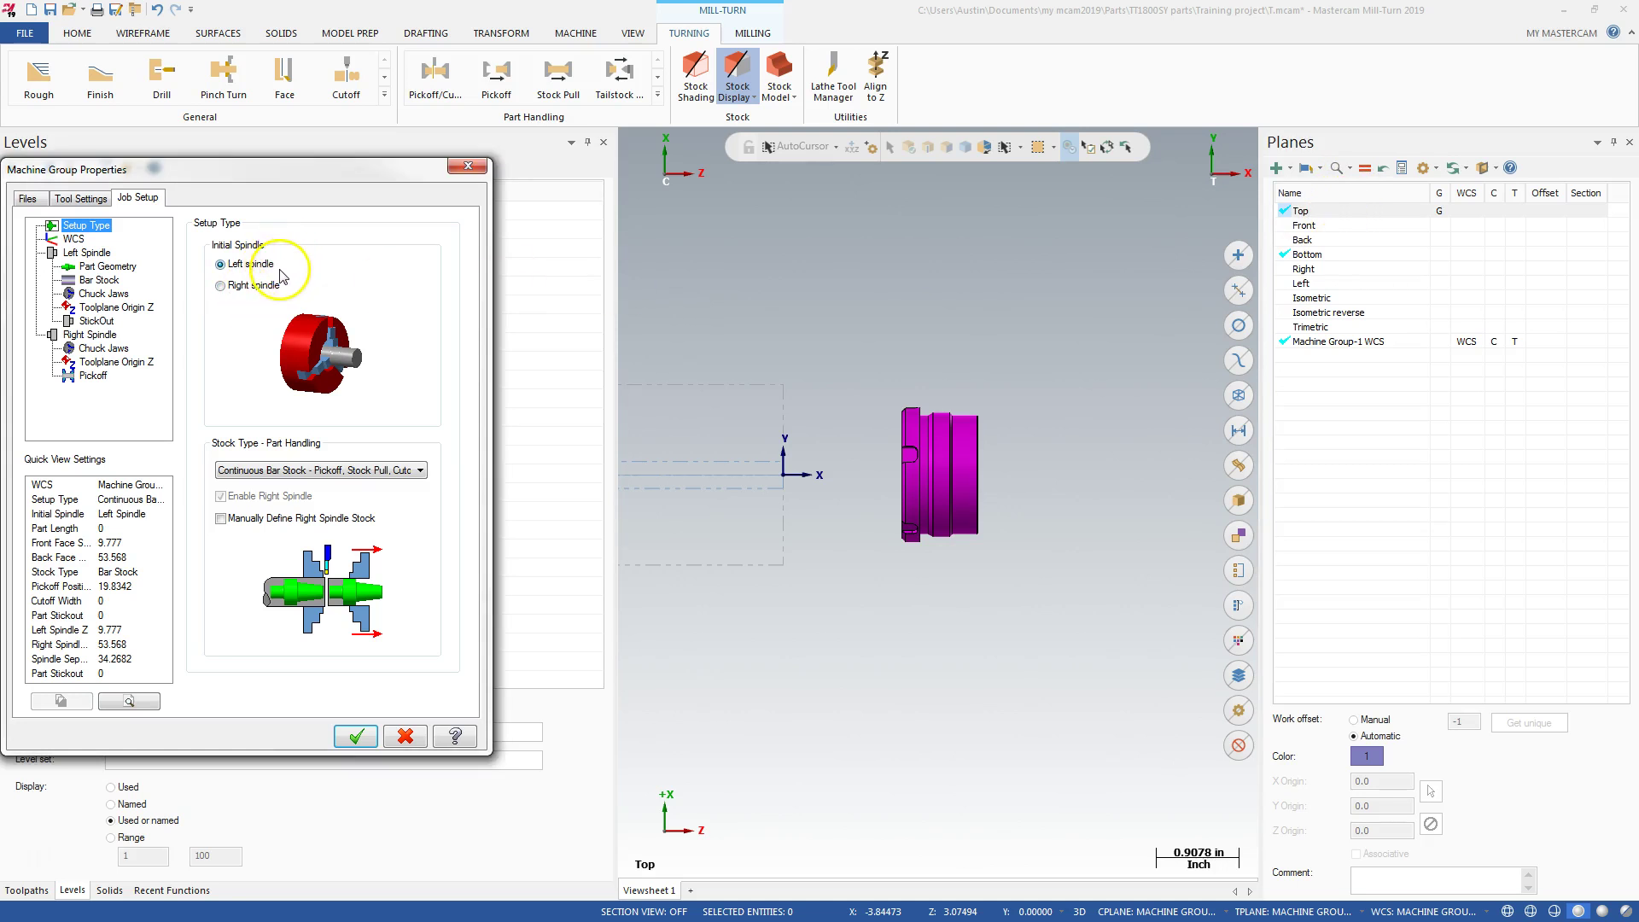
{"action": "left_click", "coordinate": [73, 239]}
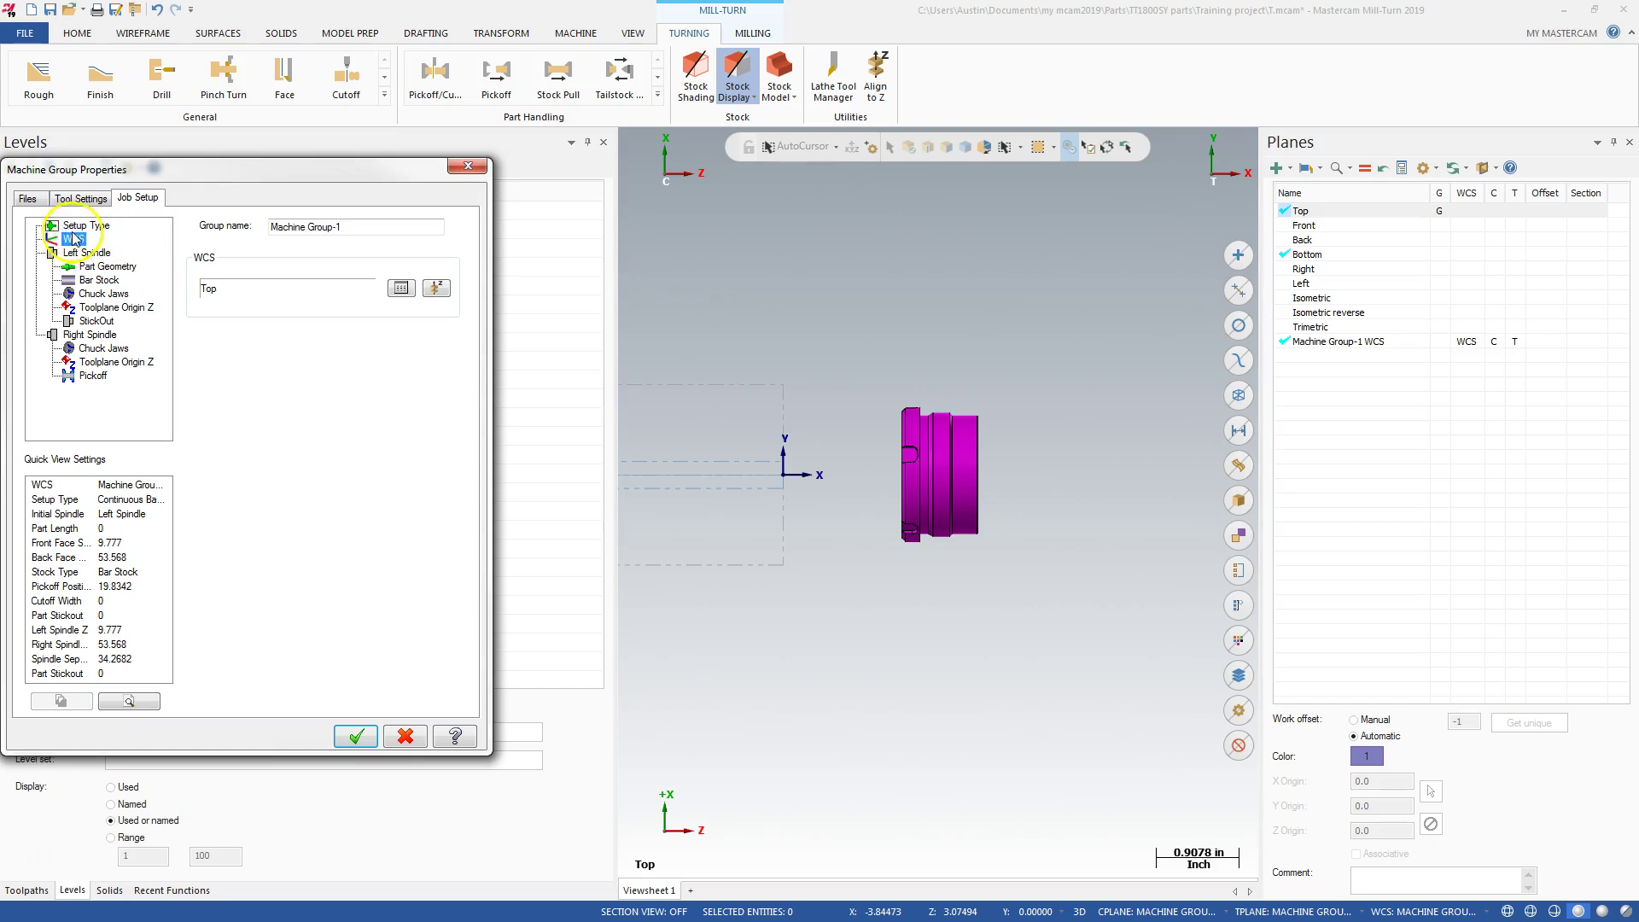
{"action": "left_click", "coordinate": [75, 227]}
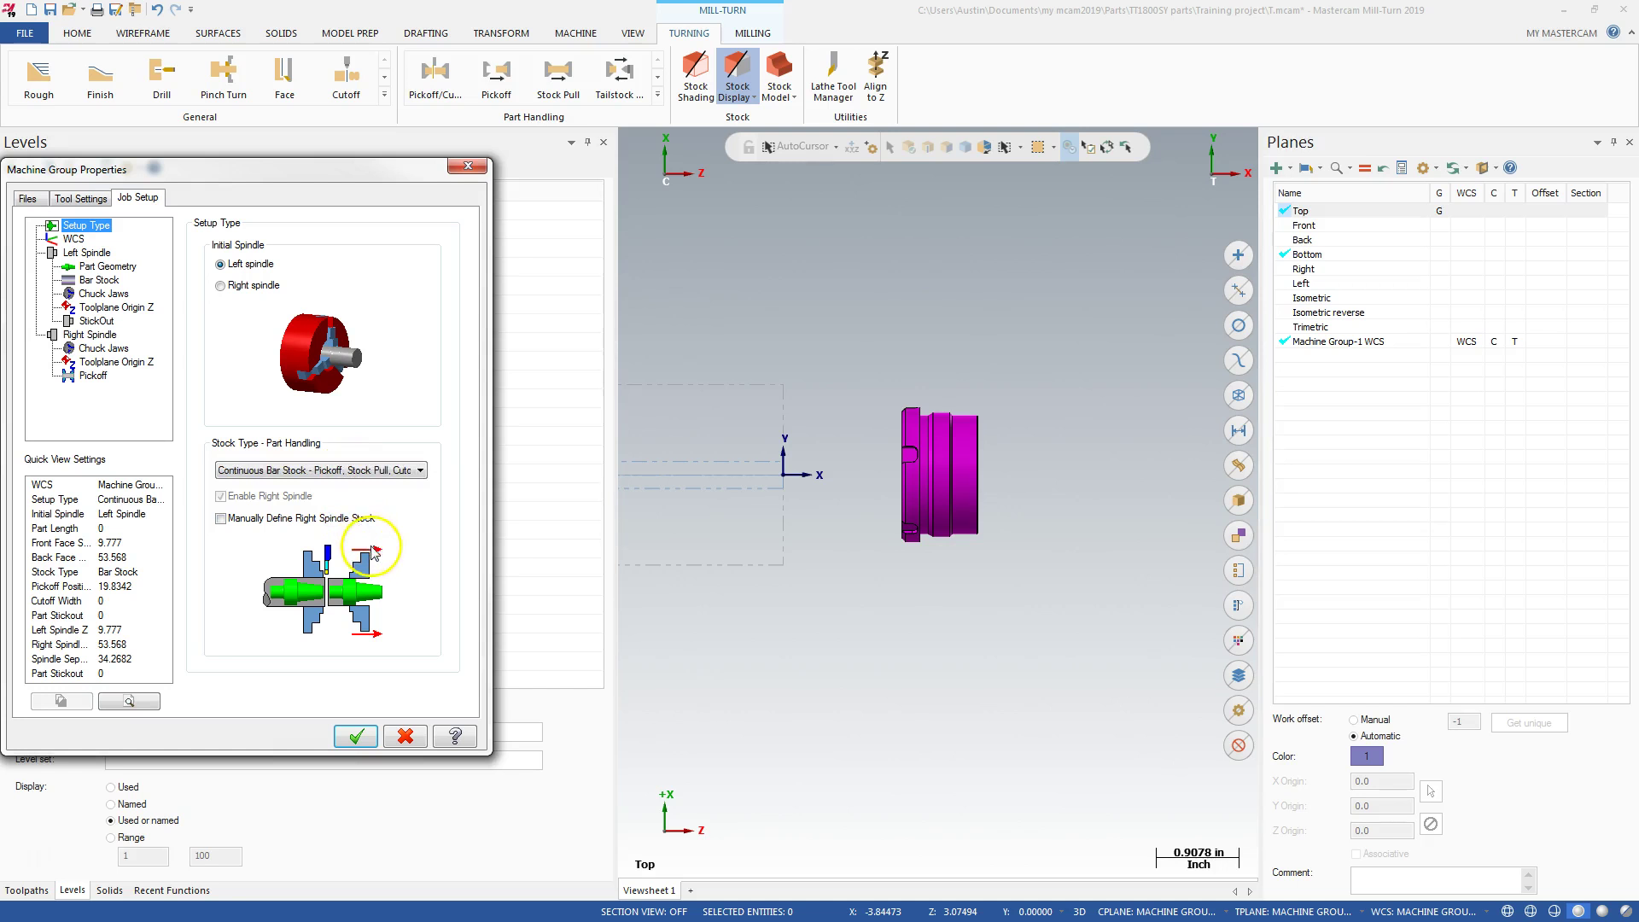
{"action": "left_click", "coordinate": [72, 239]}
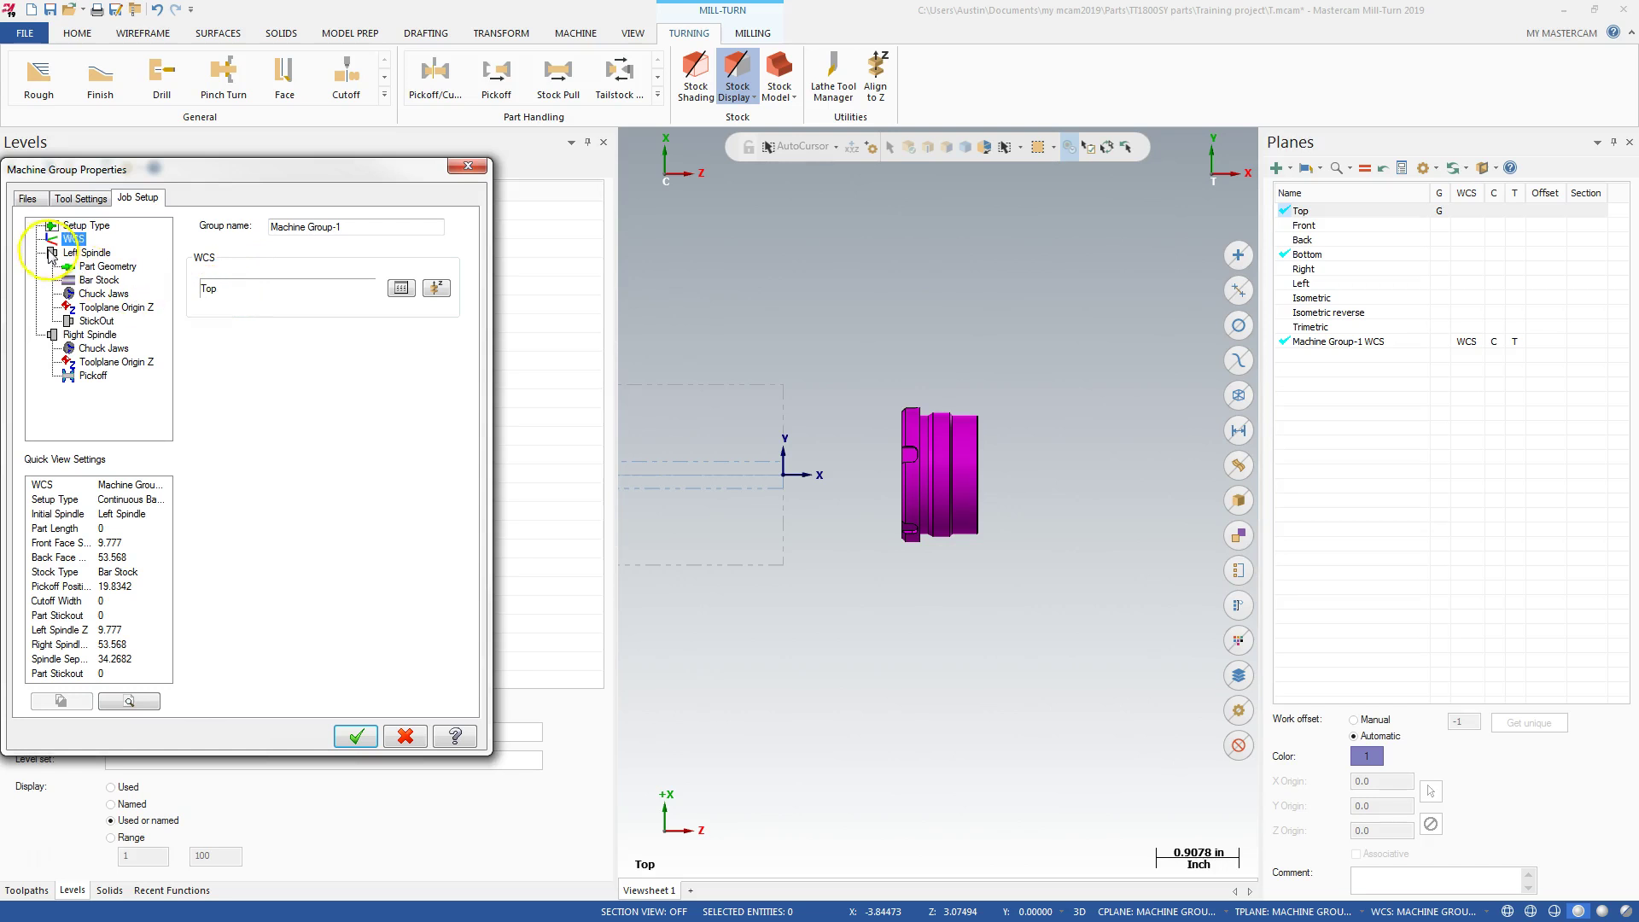
Select the solid as the left-spindle part geometry in Job Setup
{"action": "left_click", "coordinate": [92, 266]}
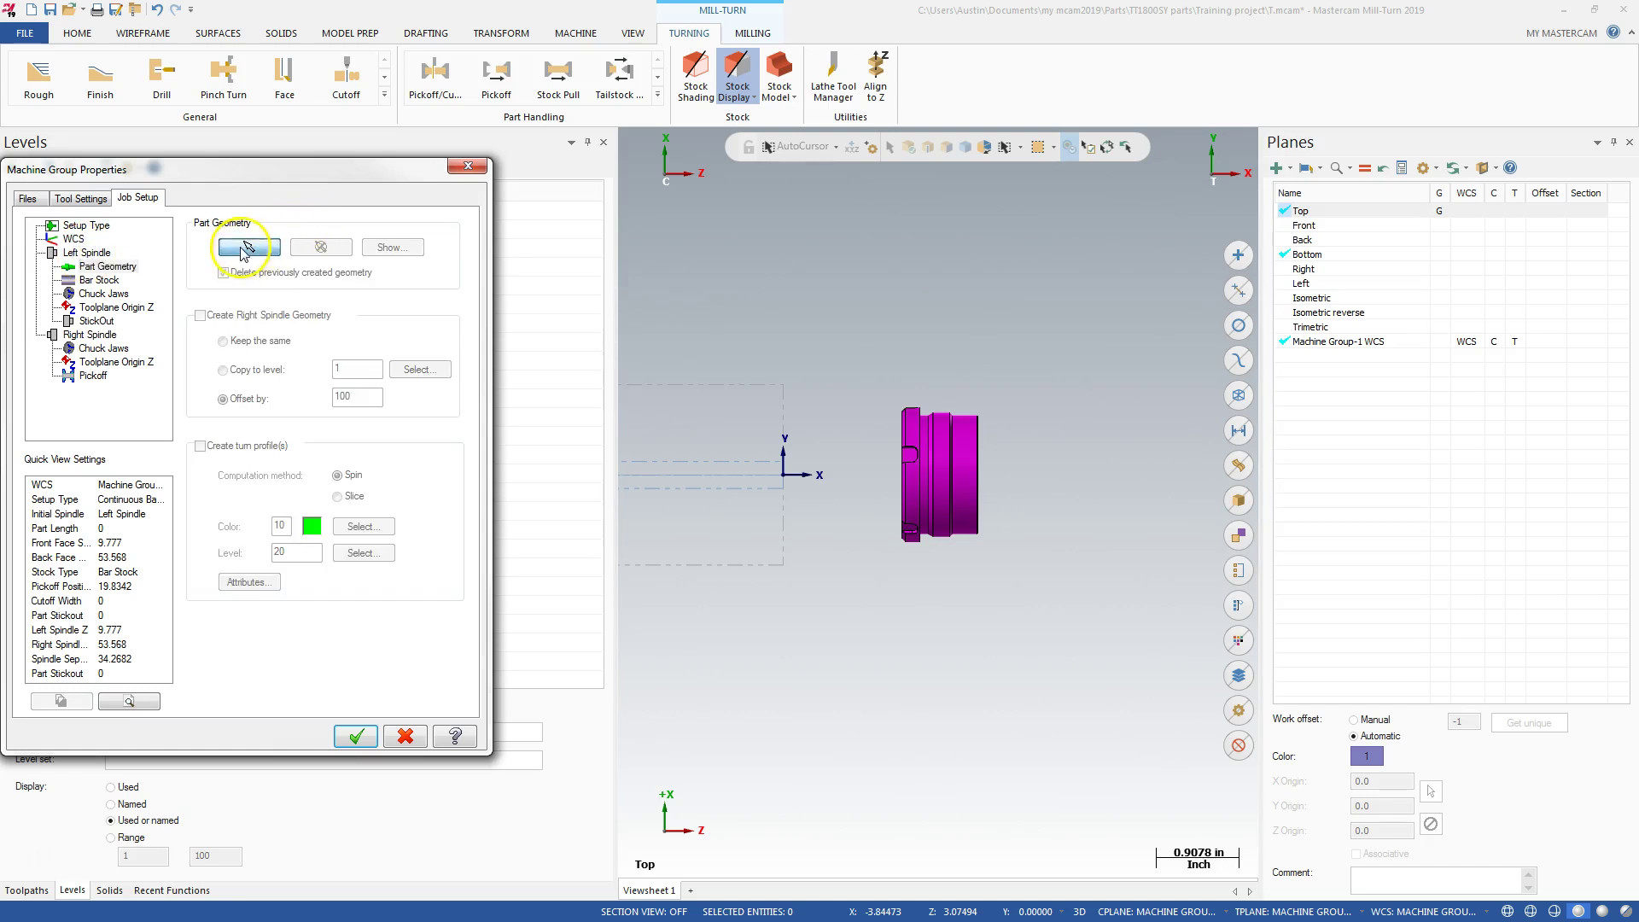
{"action": "left_click", "coordinate": [240, 249]}
{"action": "left_click", "coordinate": [943, 469]}
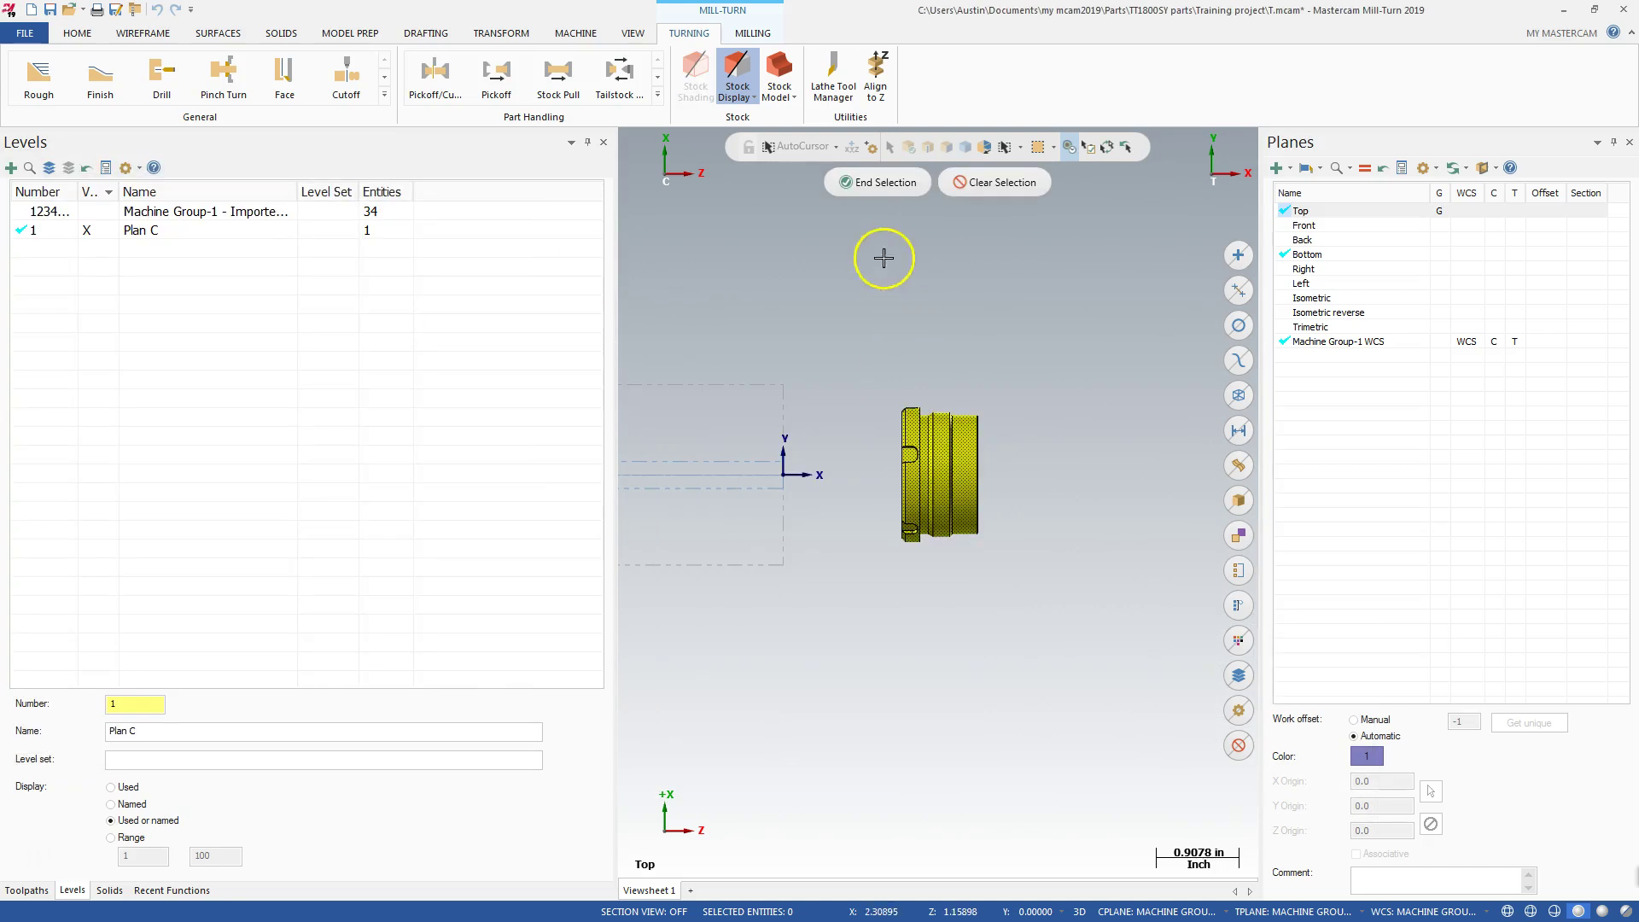
{"action": "left_click", "coordinate": [878, 184]}
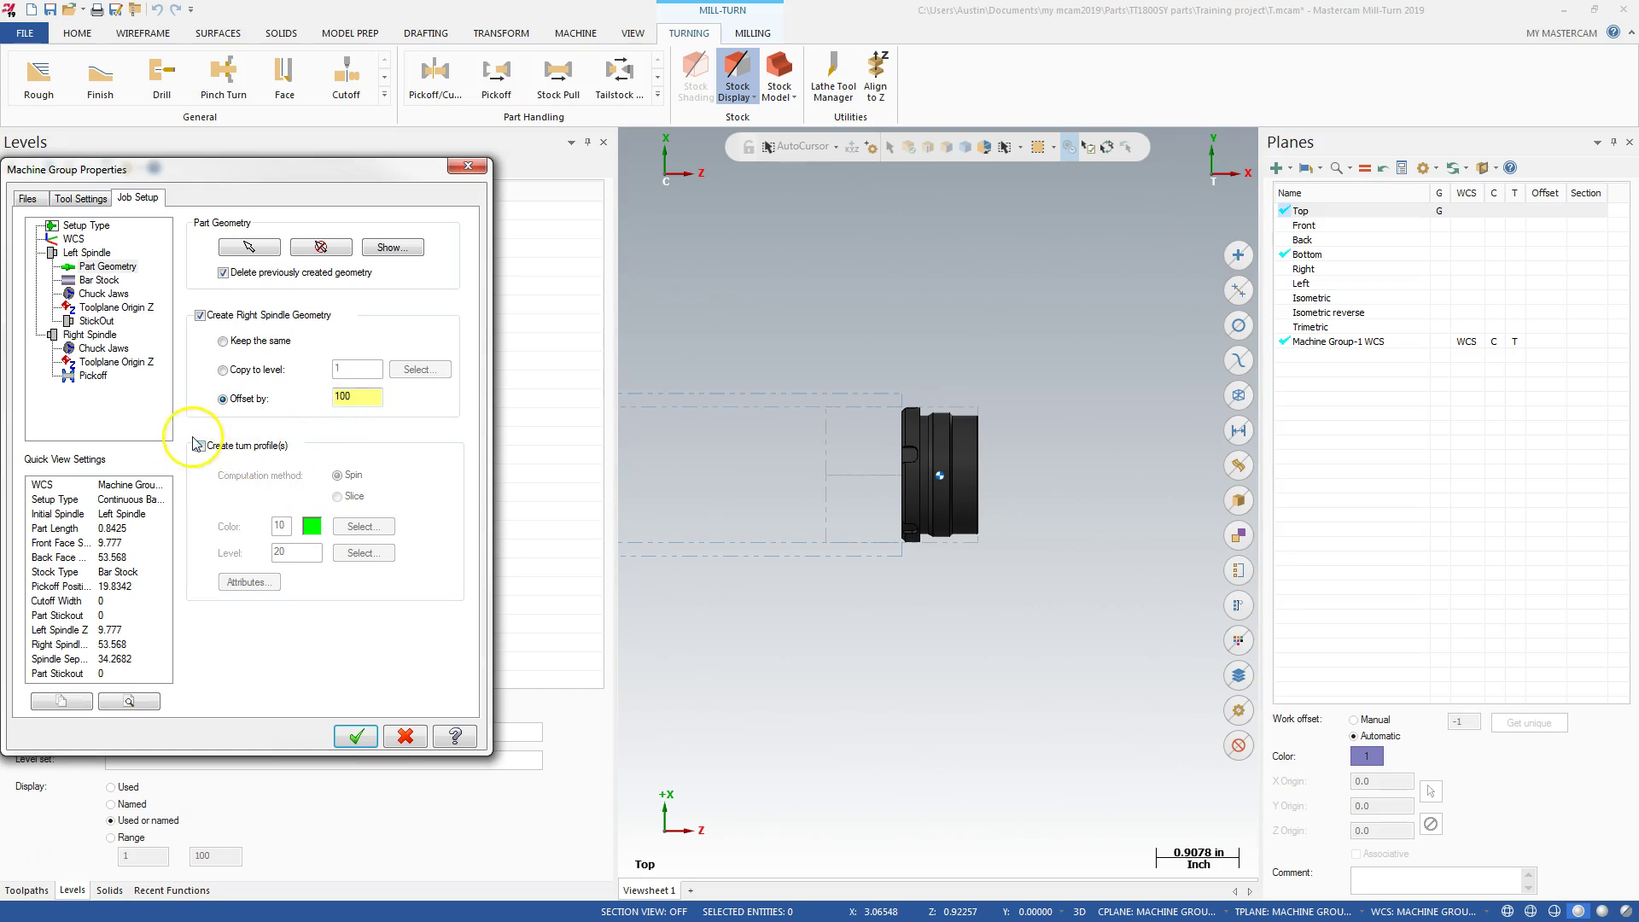
{"action": "left_click", "coordinate": [91, 280]}
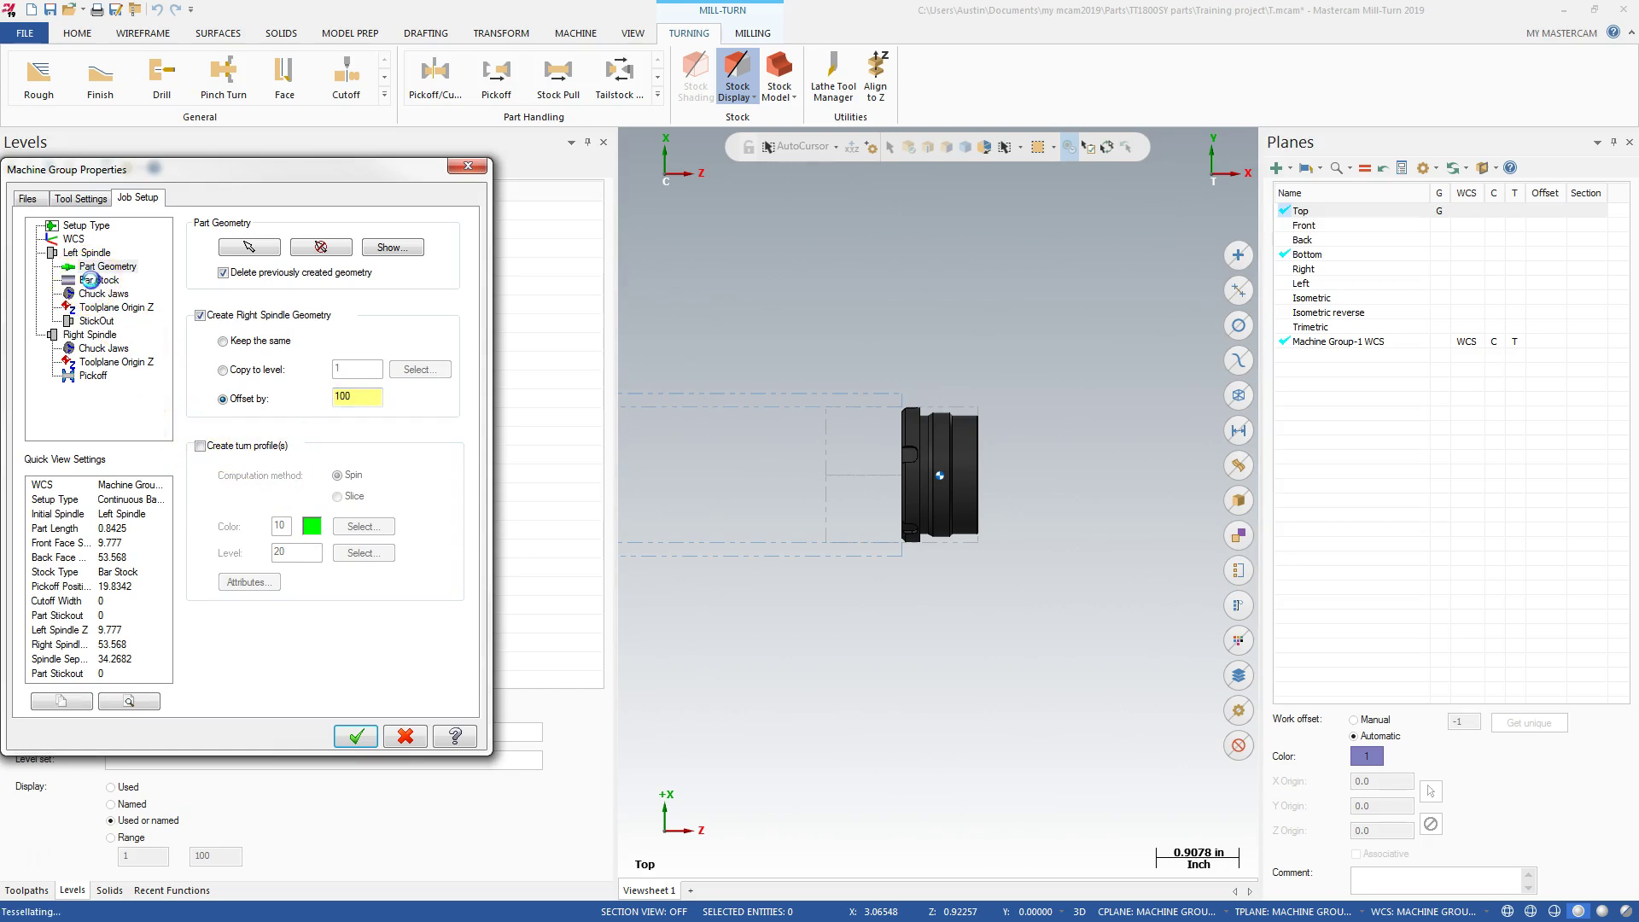
Set bar stock diameter 1.625, extra stock 0.0, face and back stock 0.02
{"action": "left_click", "coordinate": [339, 321]}
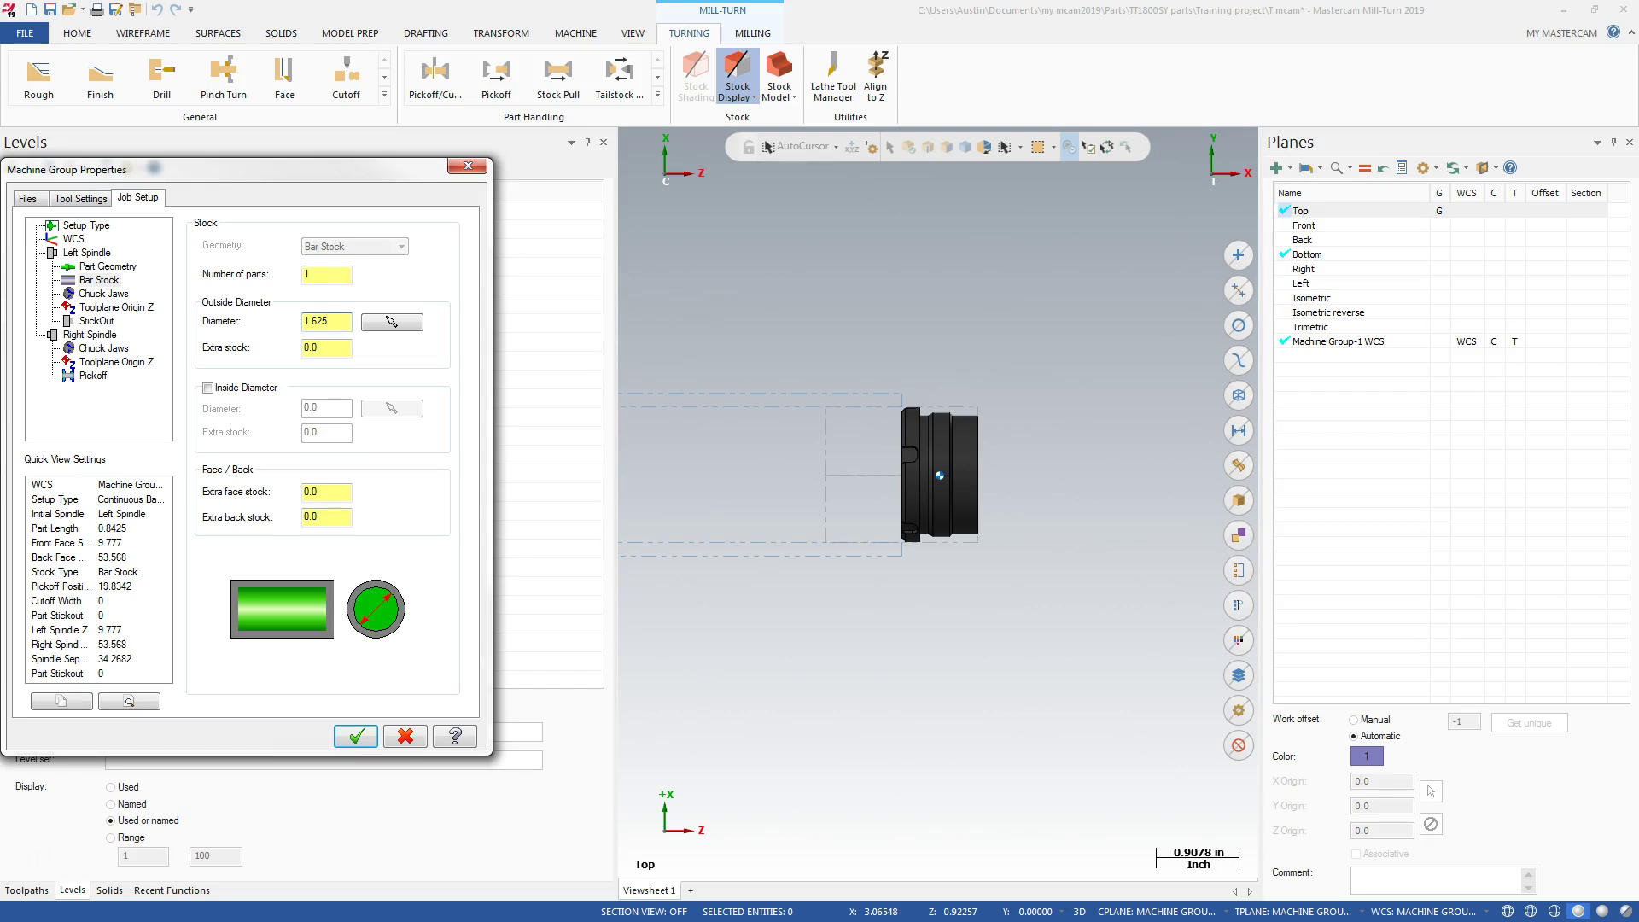
{"action": "left_click", "coordinate": [431, 353]}
{"action": "left_click", "coordinate": [334, 345]}
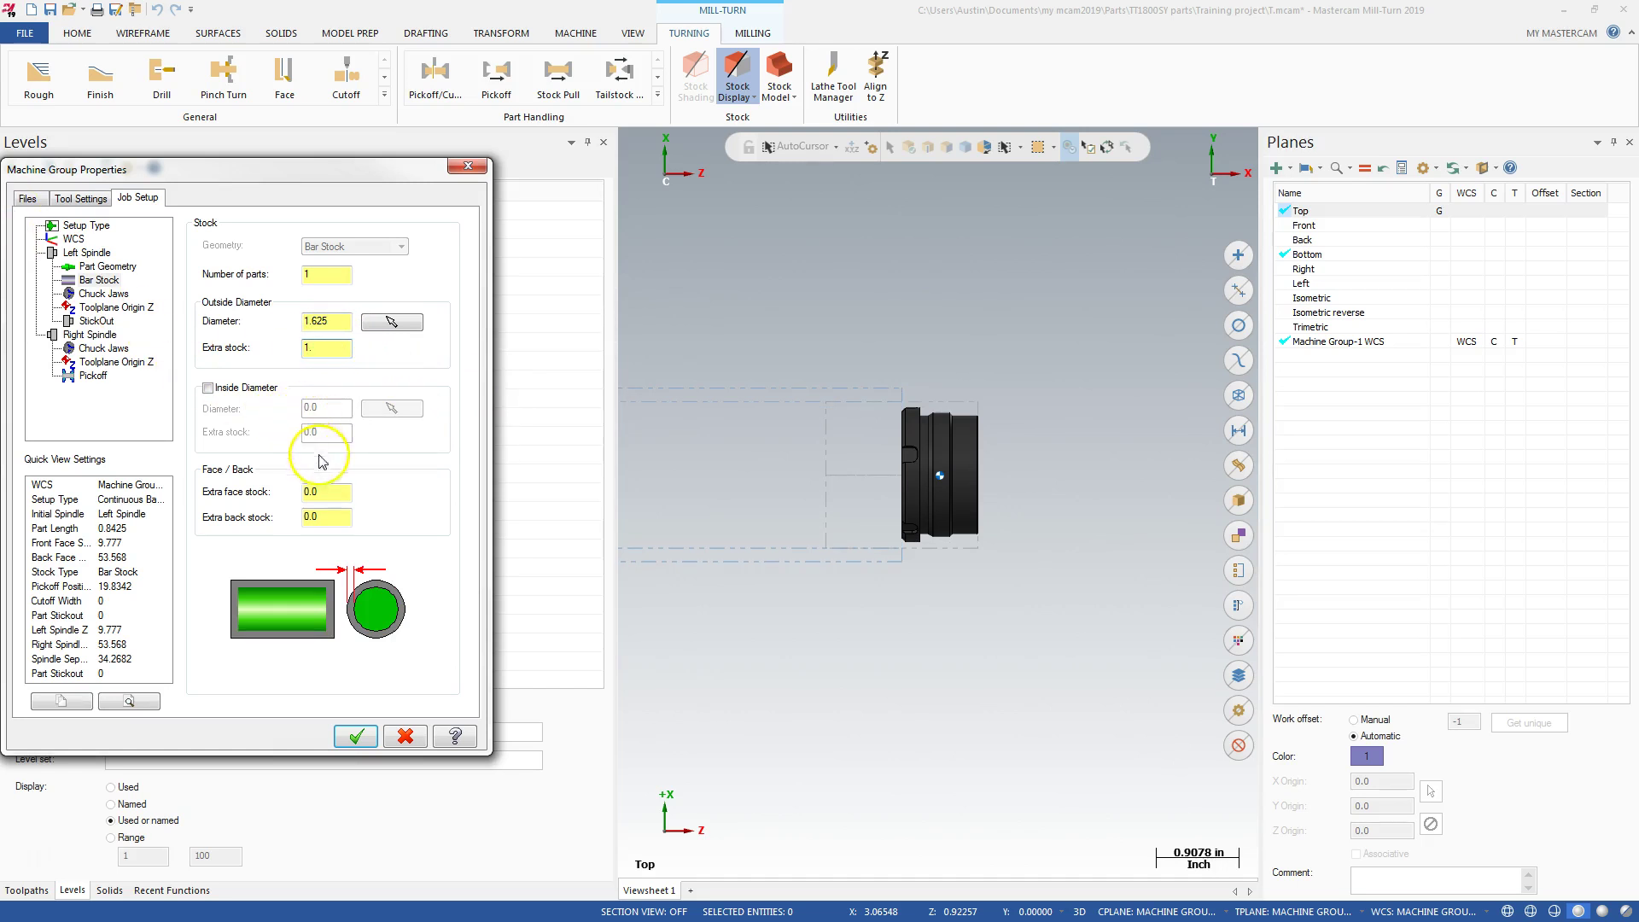
{"action": "left_click", "coordinate": [332, 493]}
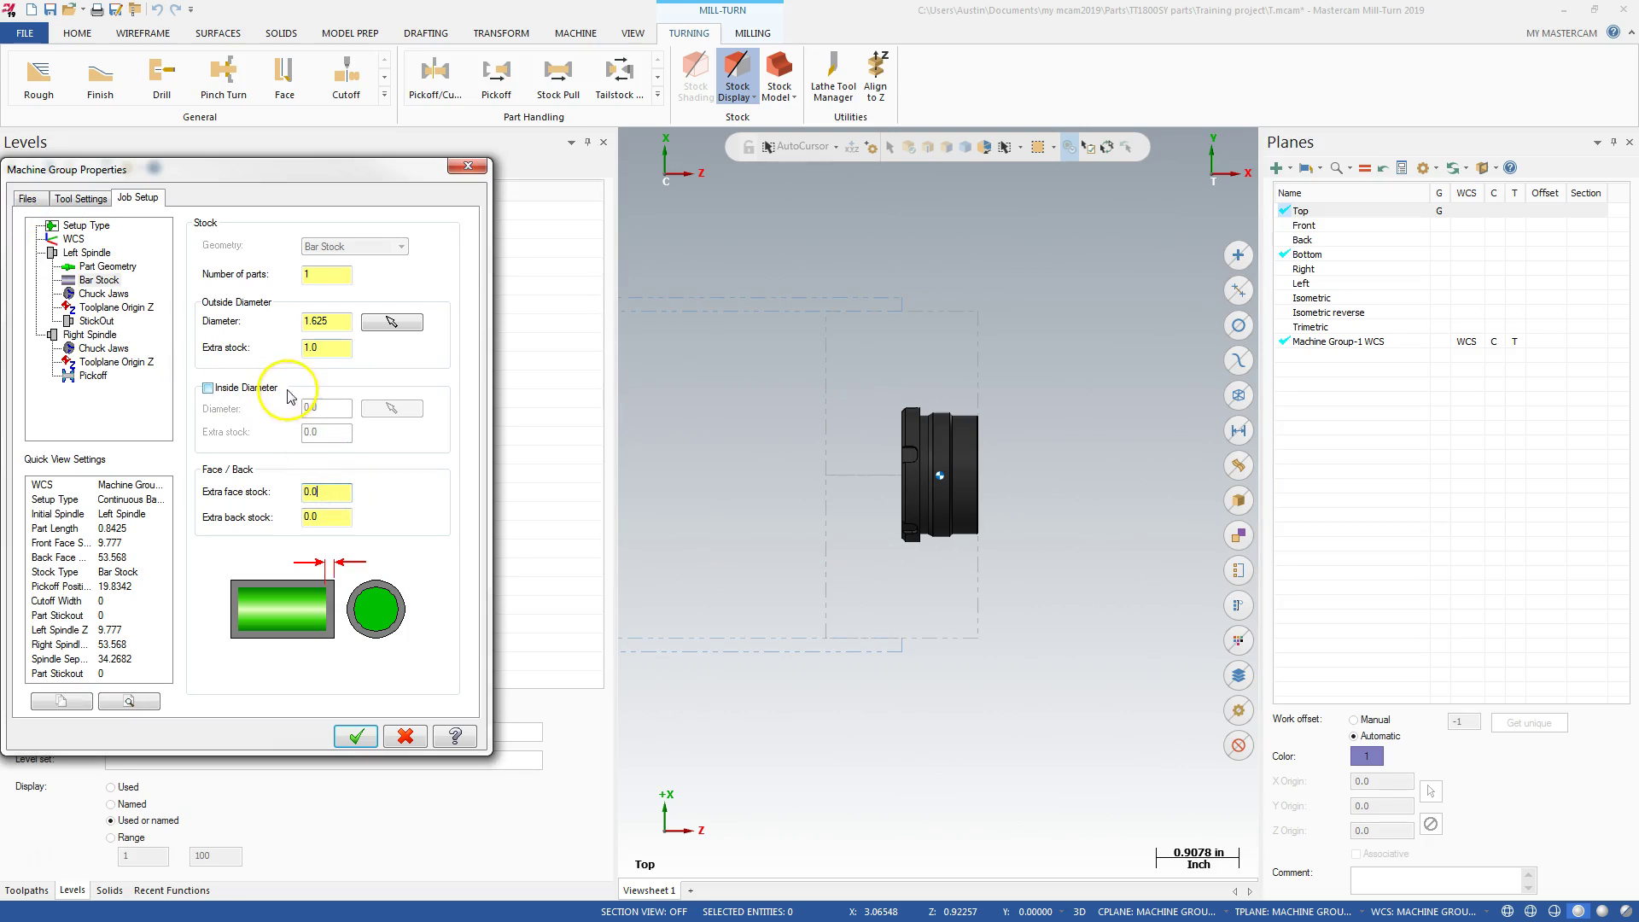
{"action": "left_click_drag", "start_coordinate": [318, 348], "coordinate": [264, 348]}
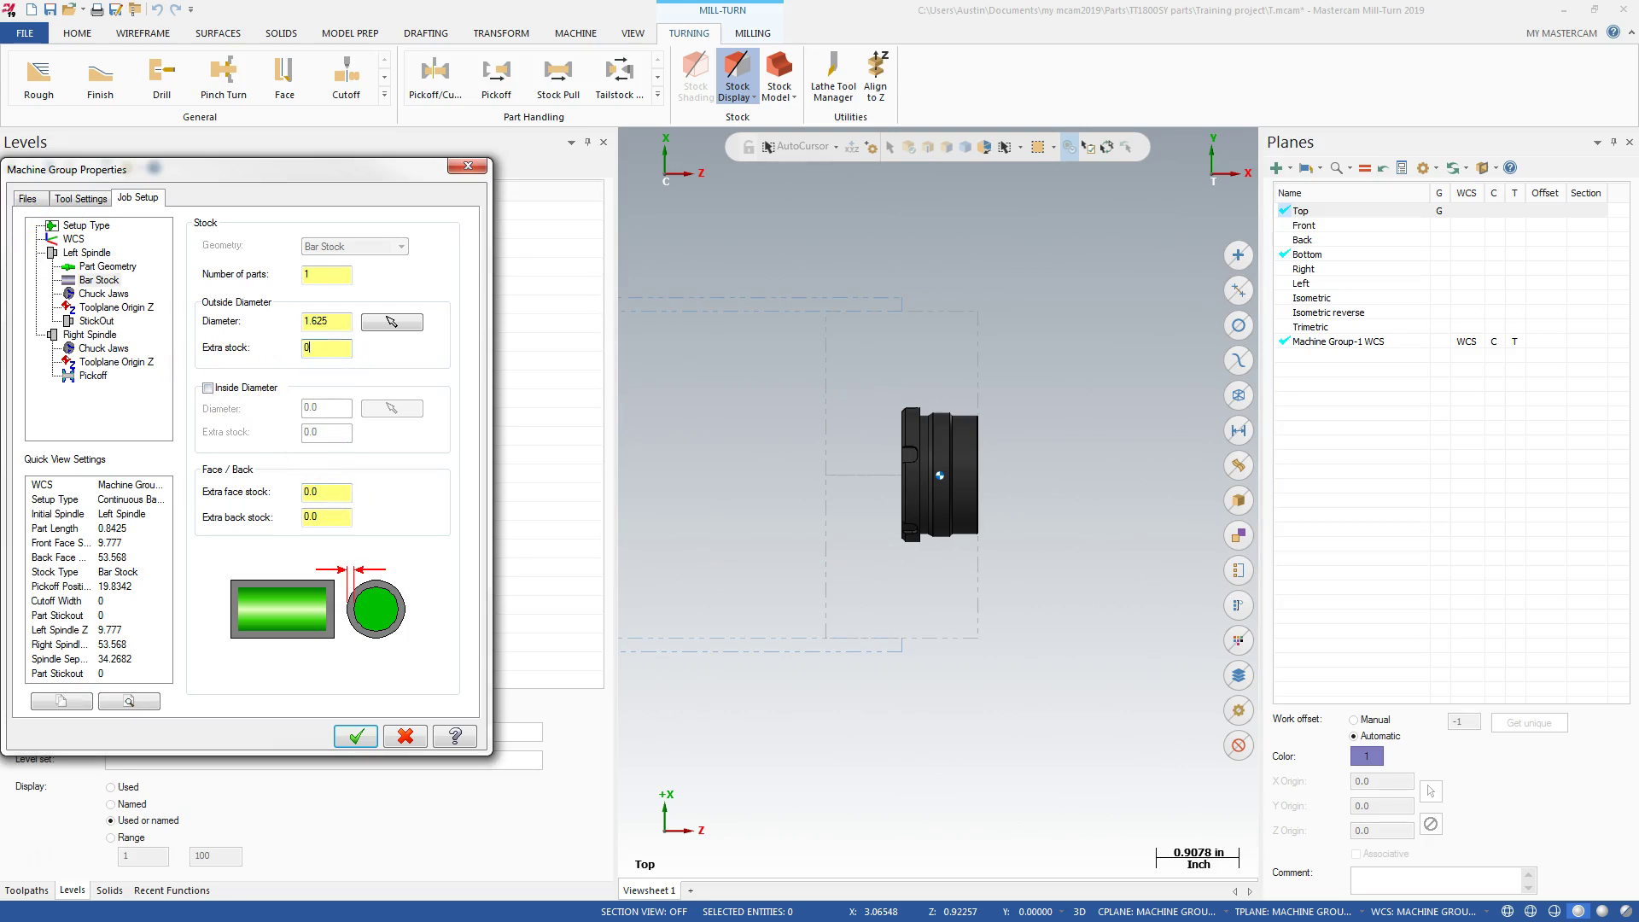
{"action": "left_click", "coordinate": [331, 490]}
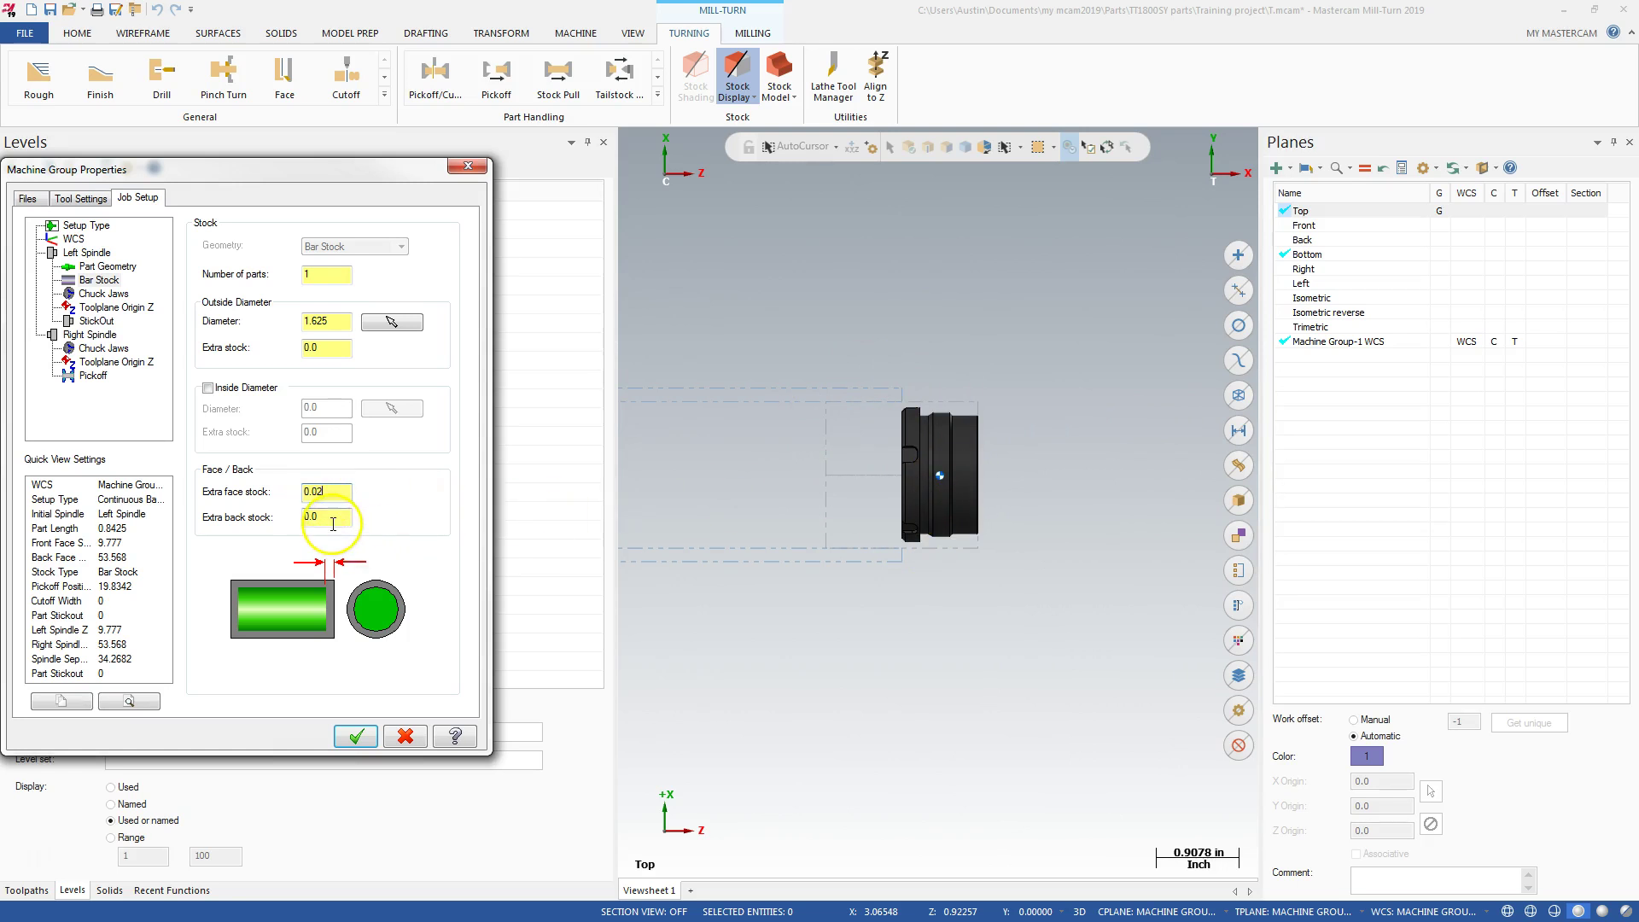
{"action": "left_click", "coordinate": [331, 523]}
{"action": "type", "text": "2"}
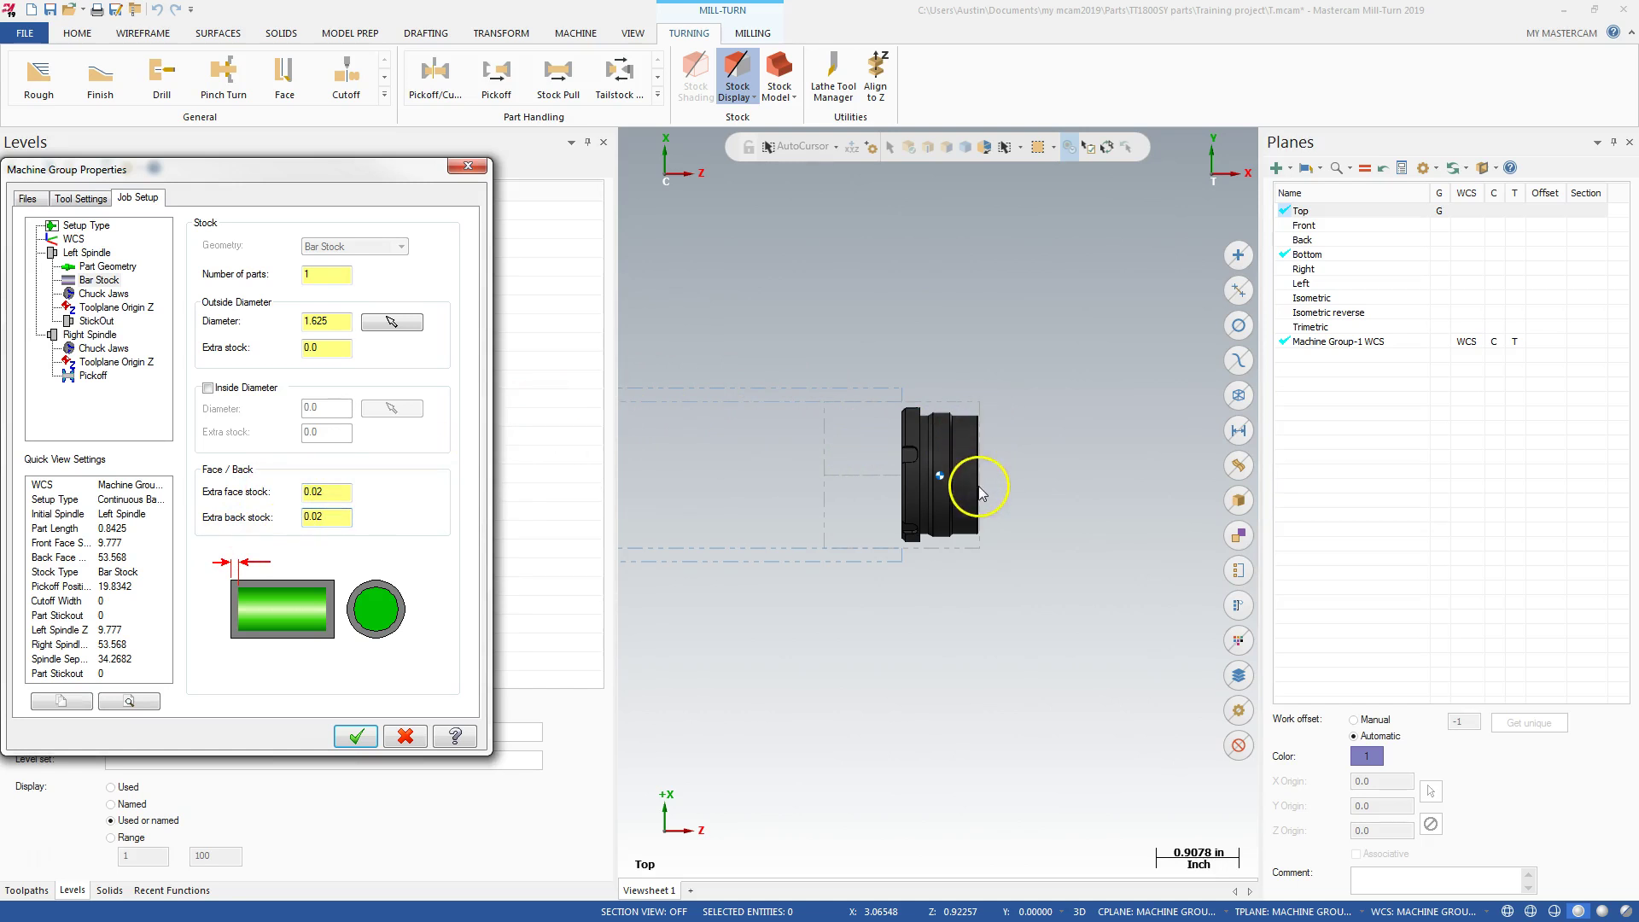
{"action": "left_click", "coordinate": [96, 294]}
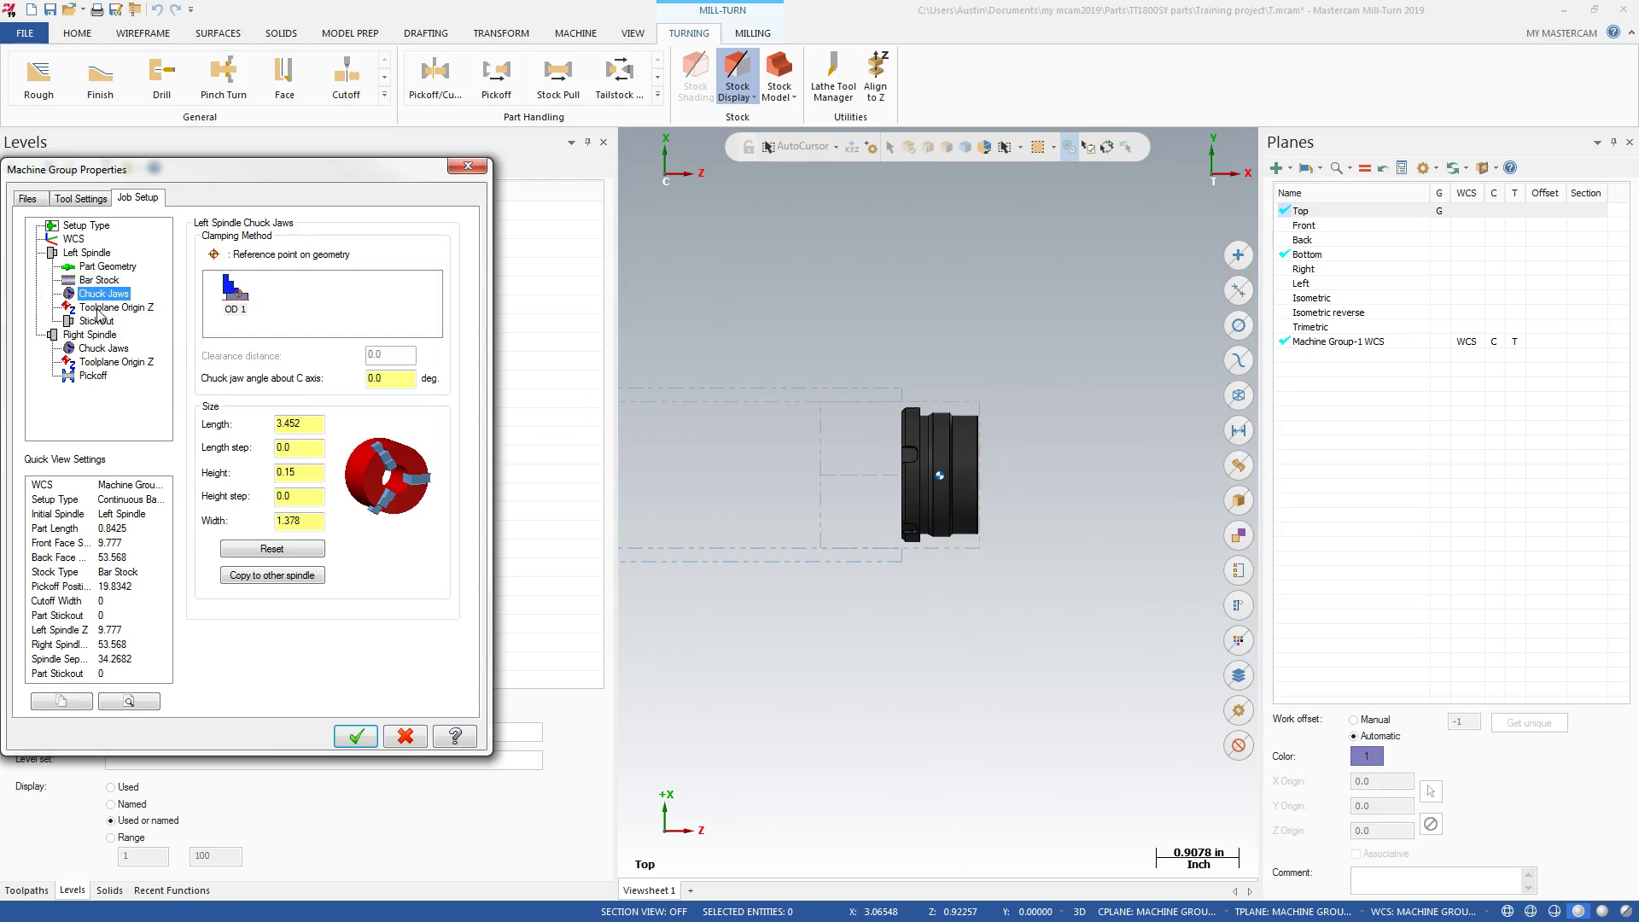
Set left-spindle stickout: 5.197 from chuck face, 1.745 from jaws
{"action": "left_click", "coordinate": [98, 309]}
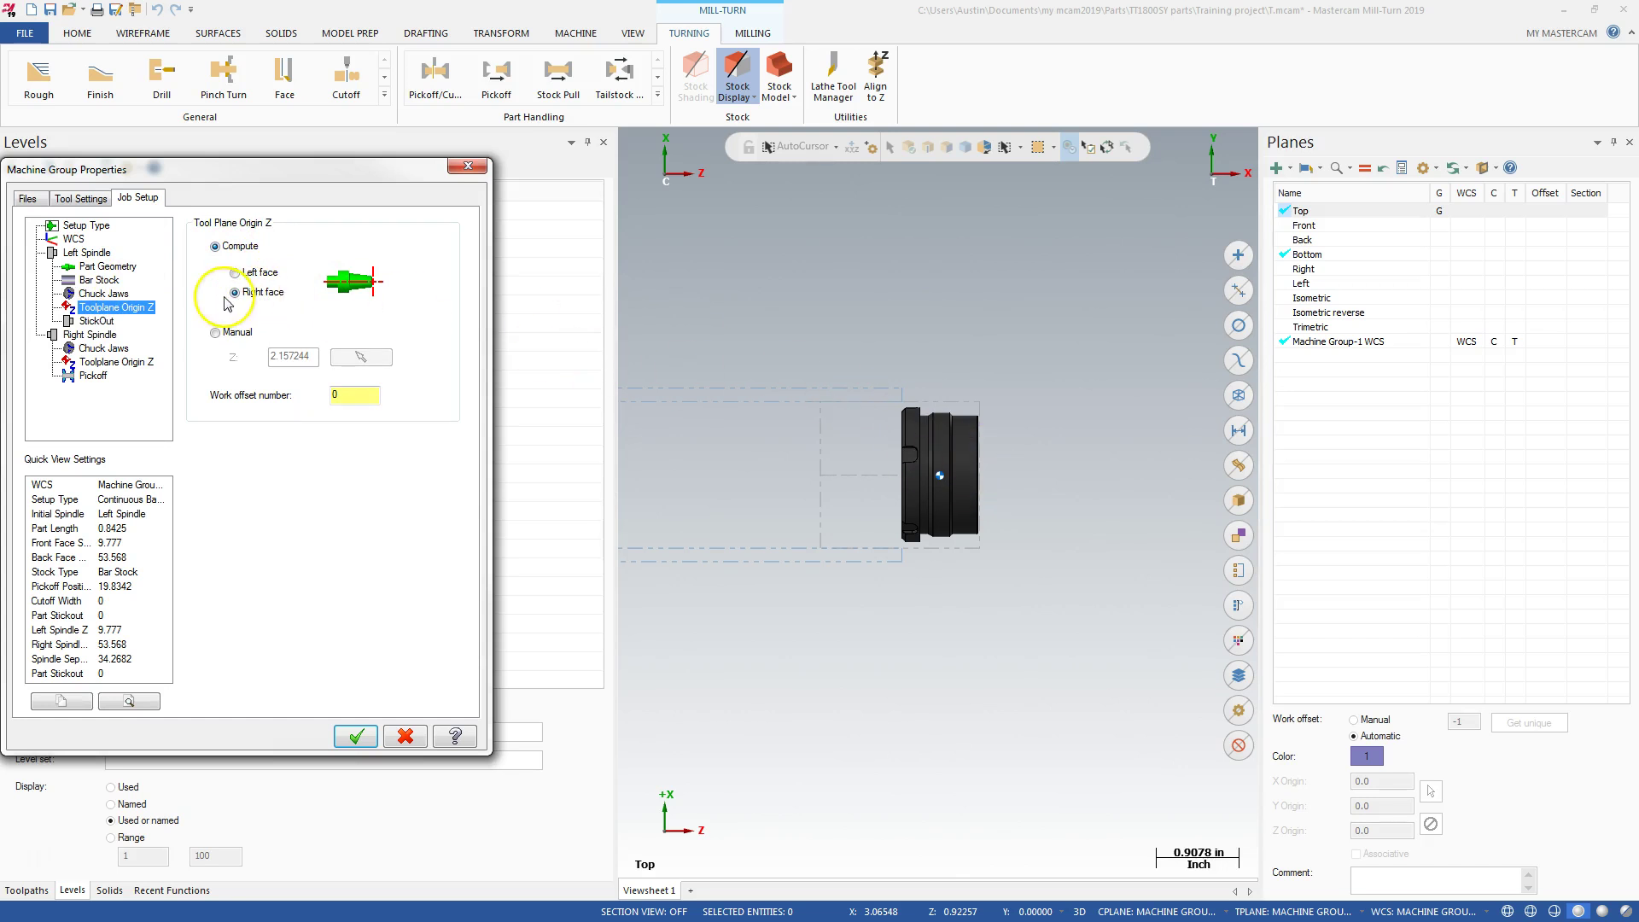
{"action": "left_click", "coordinate": [94, 321]}
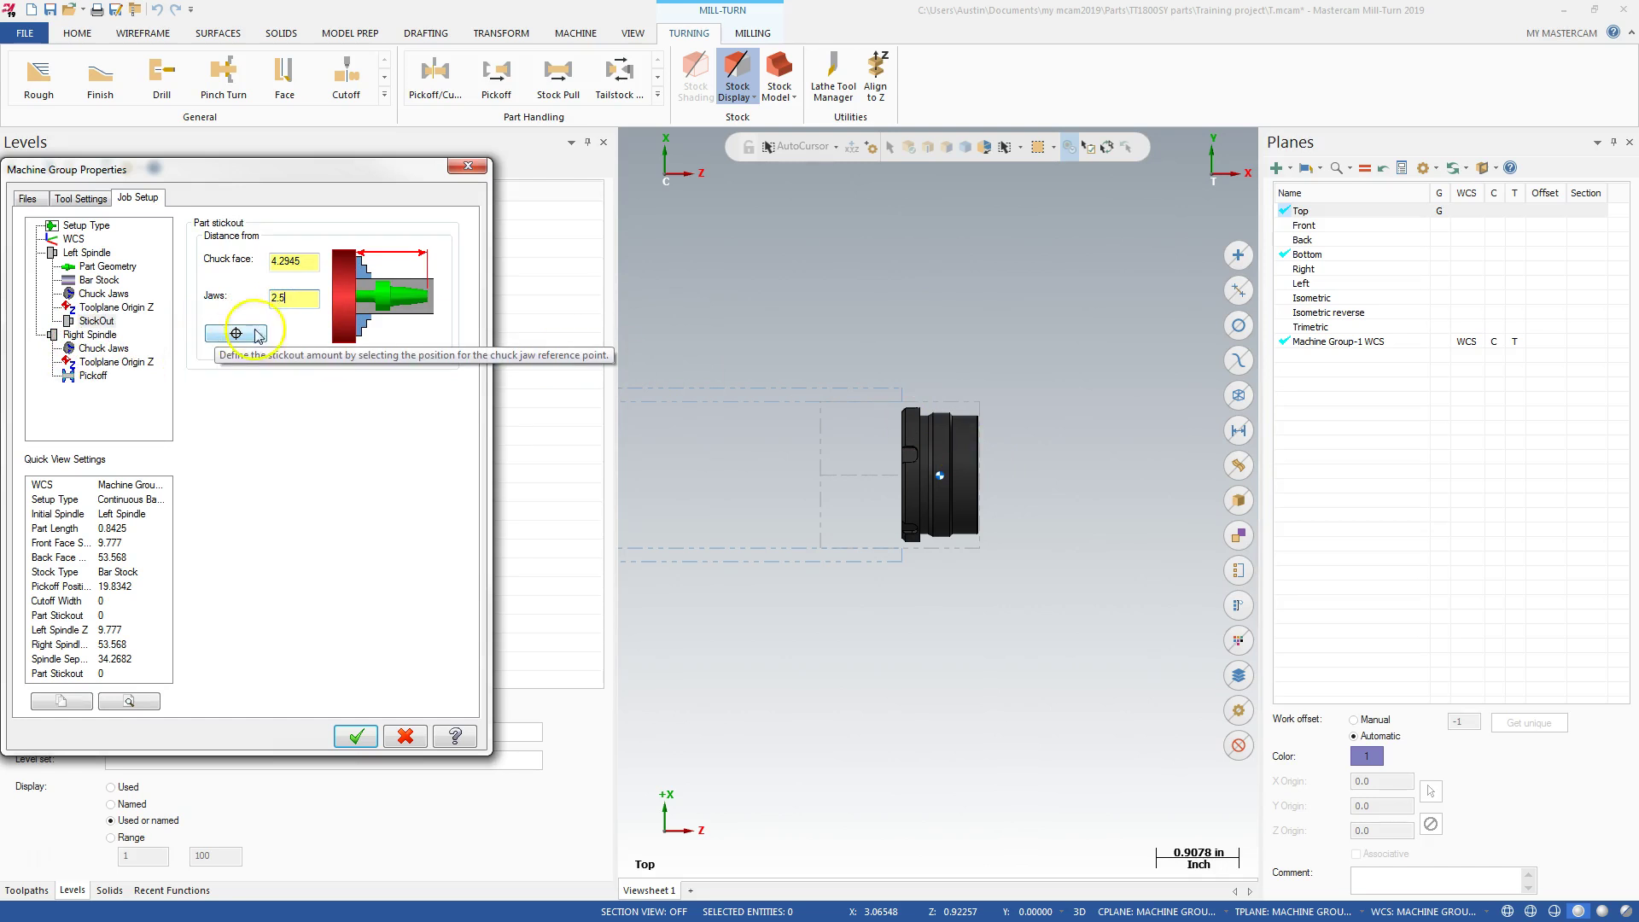
{"action": "left_click", "coordinate": [308, 262]}
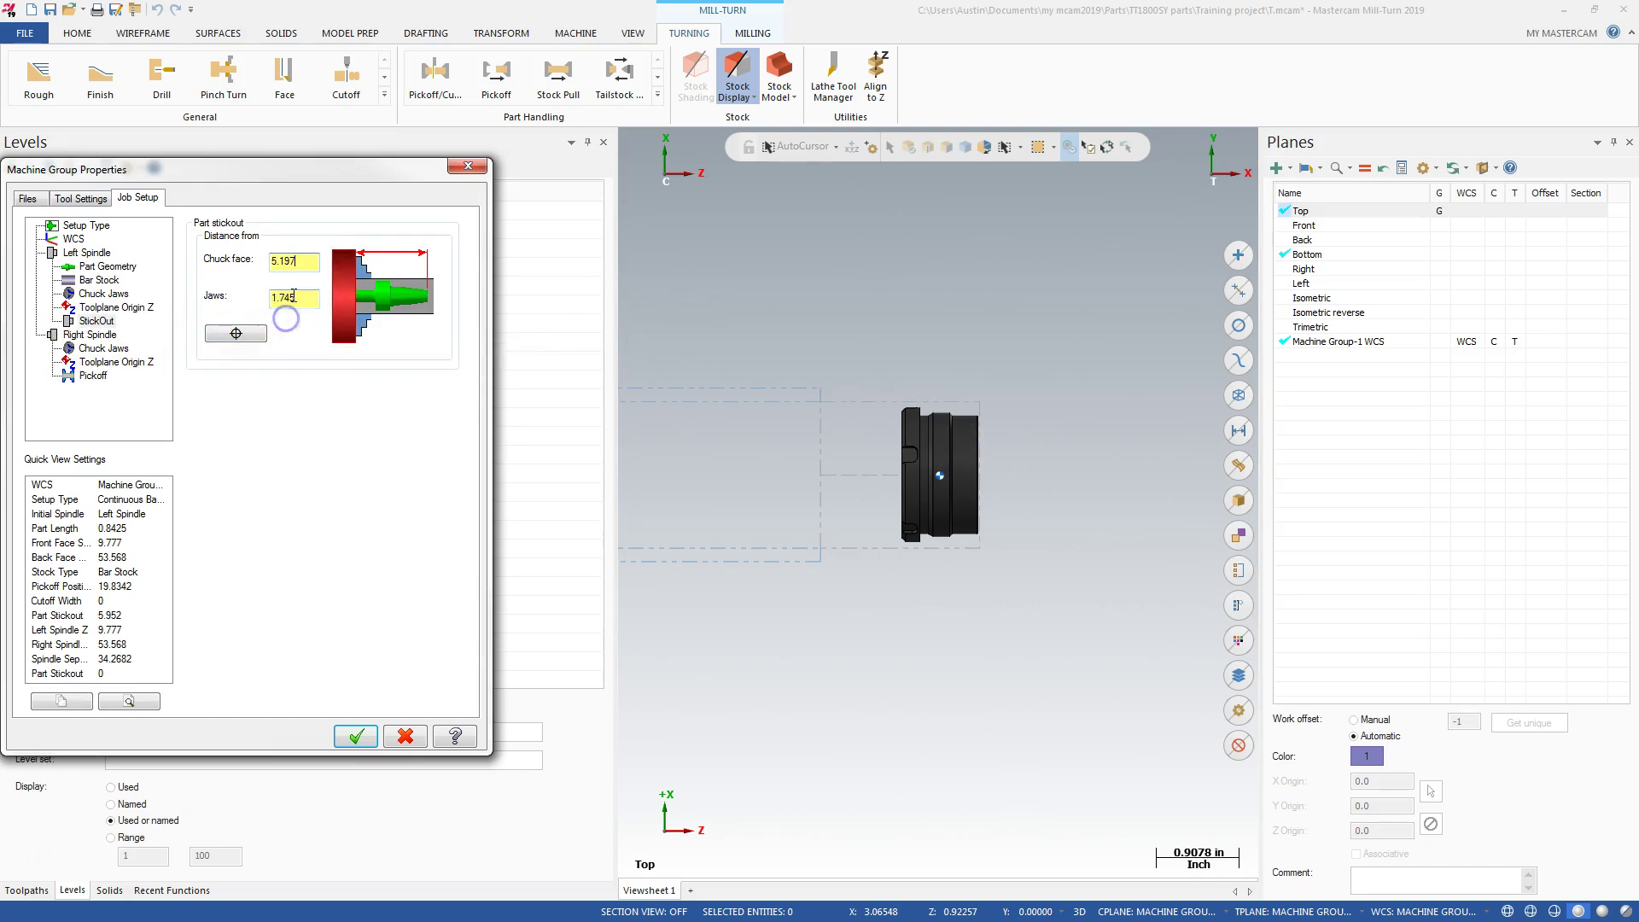
{"action": "left_click", "coordinate": [769, 461]}
{"action": "left_click", "coordinate": [91, 347]}
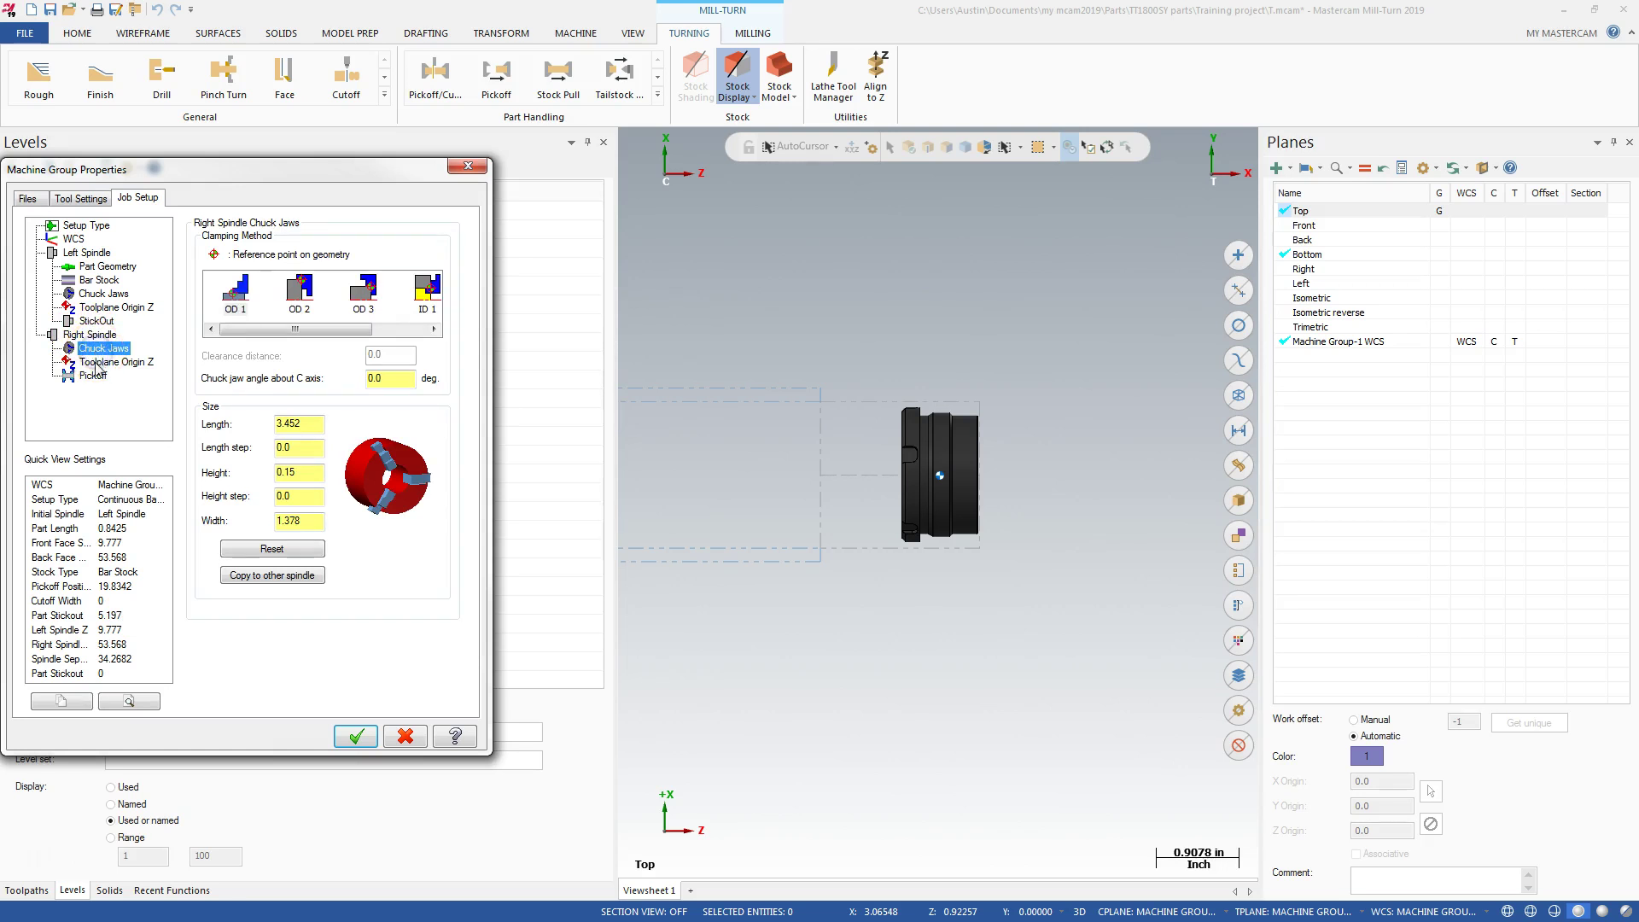
Pick the part edge for a 4.6445 right-spindle pickoff from the chuck face, cutoff width 0.0
{"action": "left_click", "coordinate": [96, 363]}
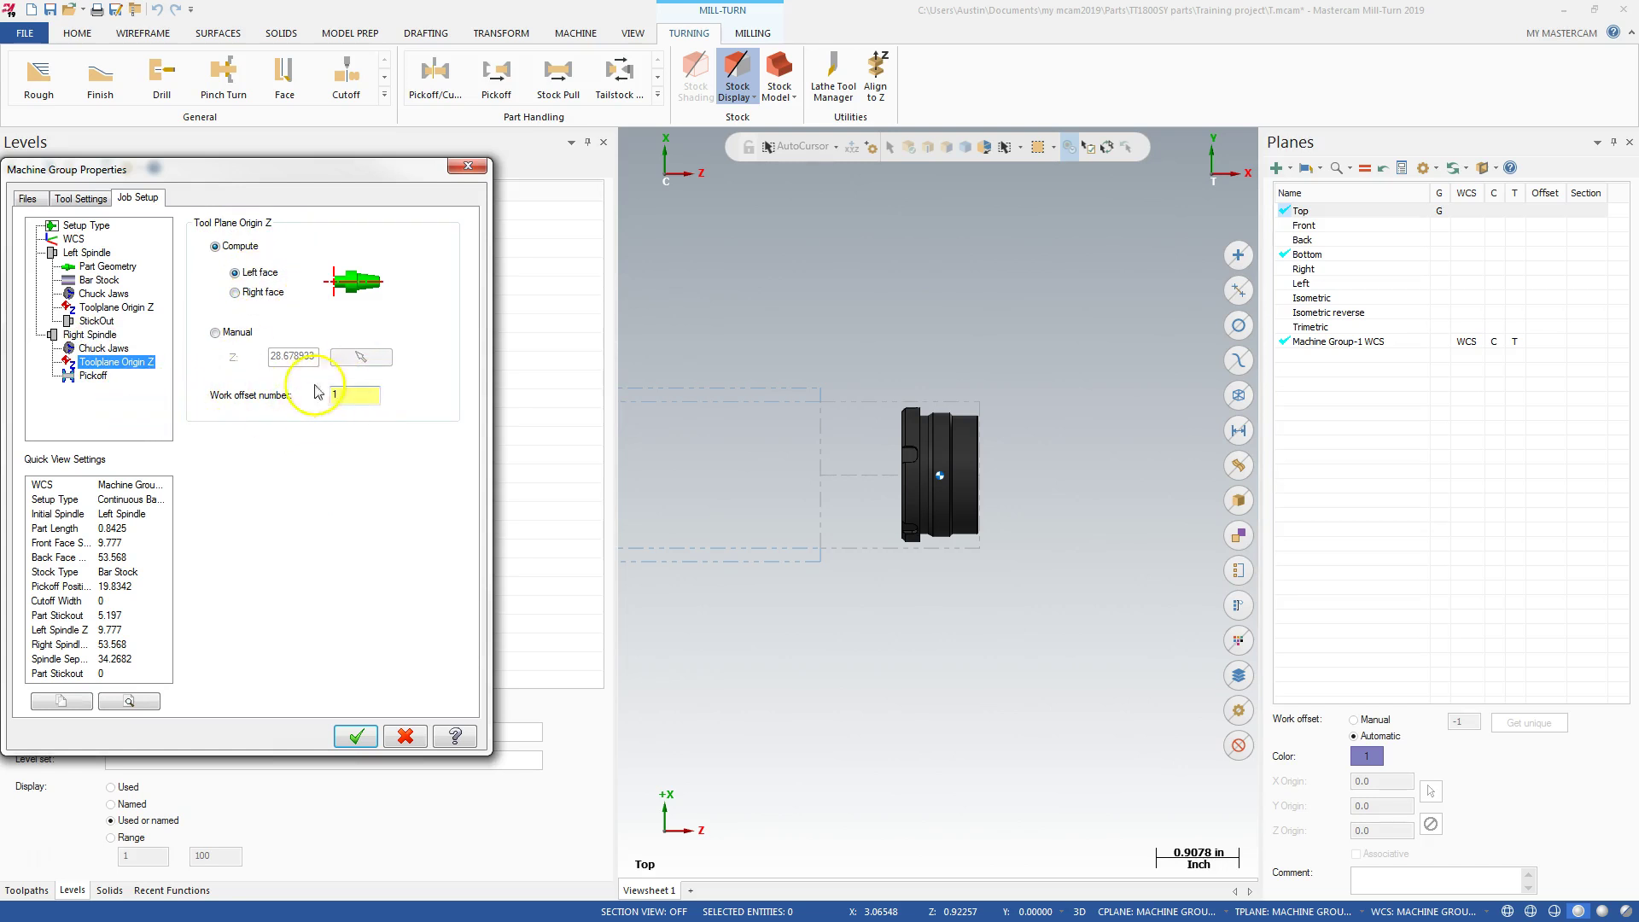
{"action": "left_click", "coordinate": [93, 378]}
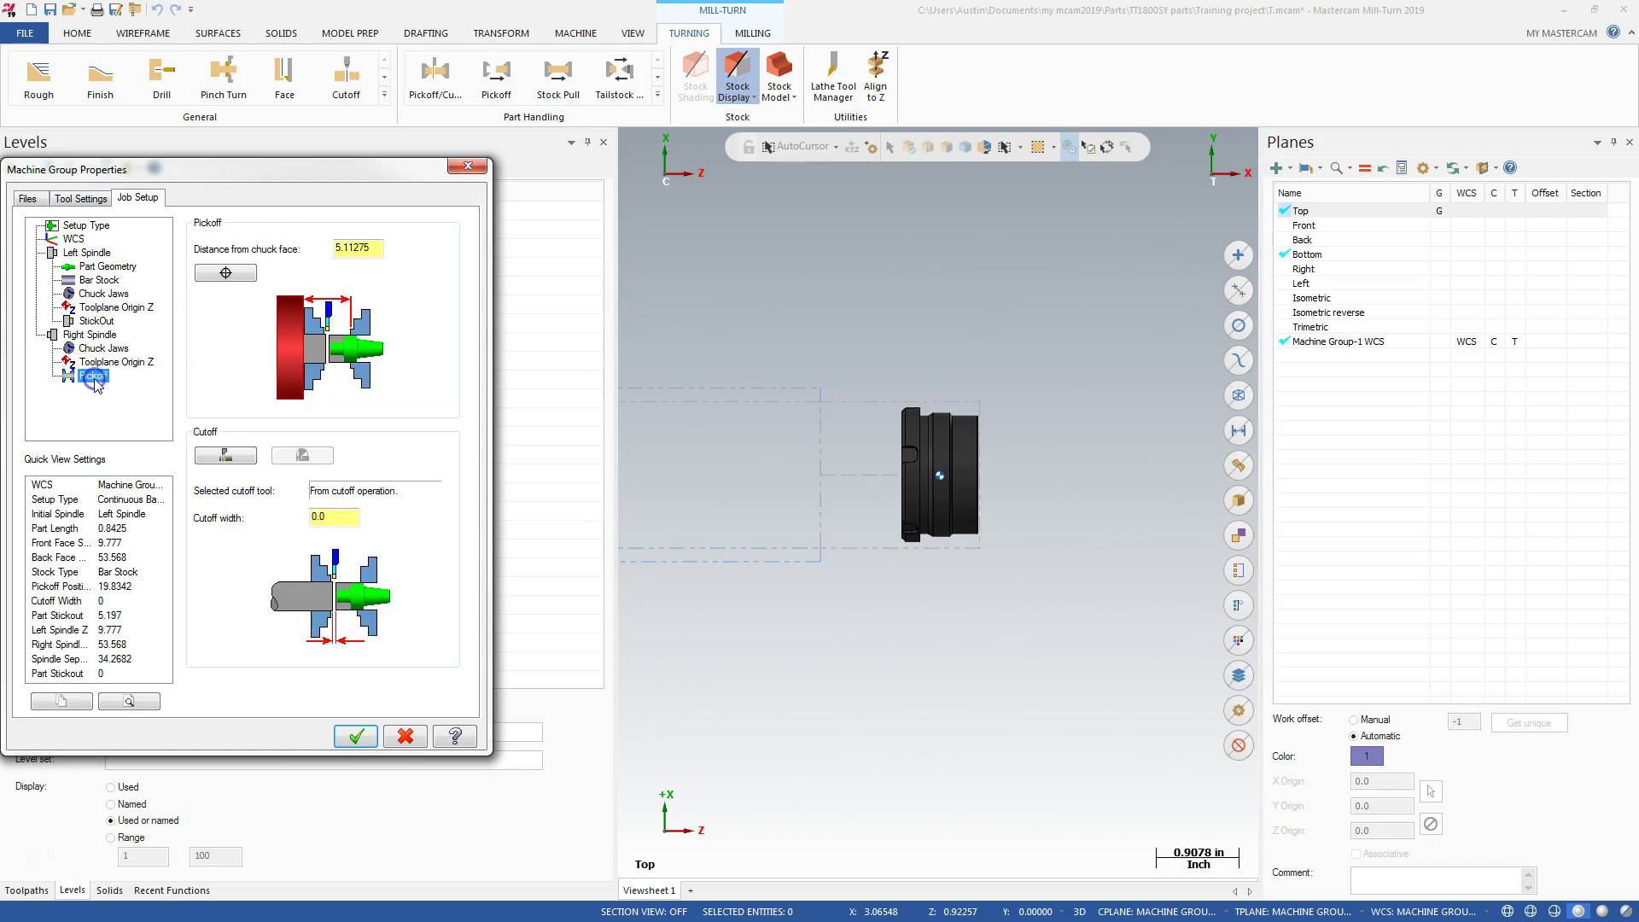
{"action": "left_click", "coordinate": [225, 272]}
{"action": "scroll", "coordinate": [947, 423], "scroll_direction": "up", "scroll_amount": 8}
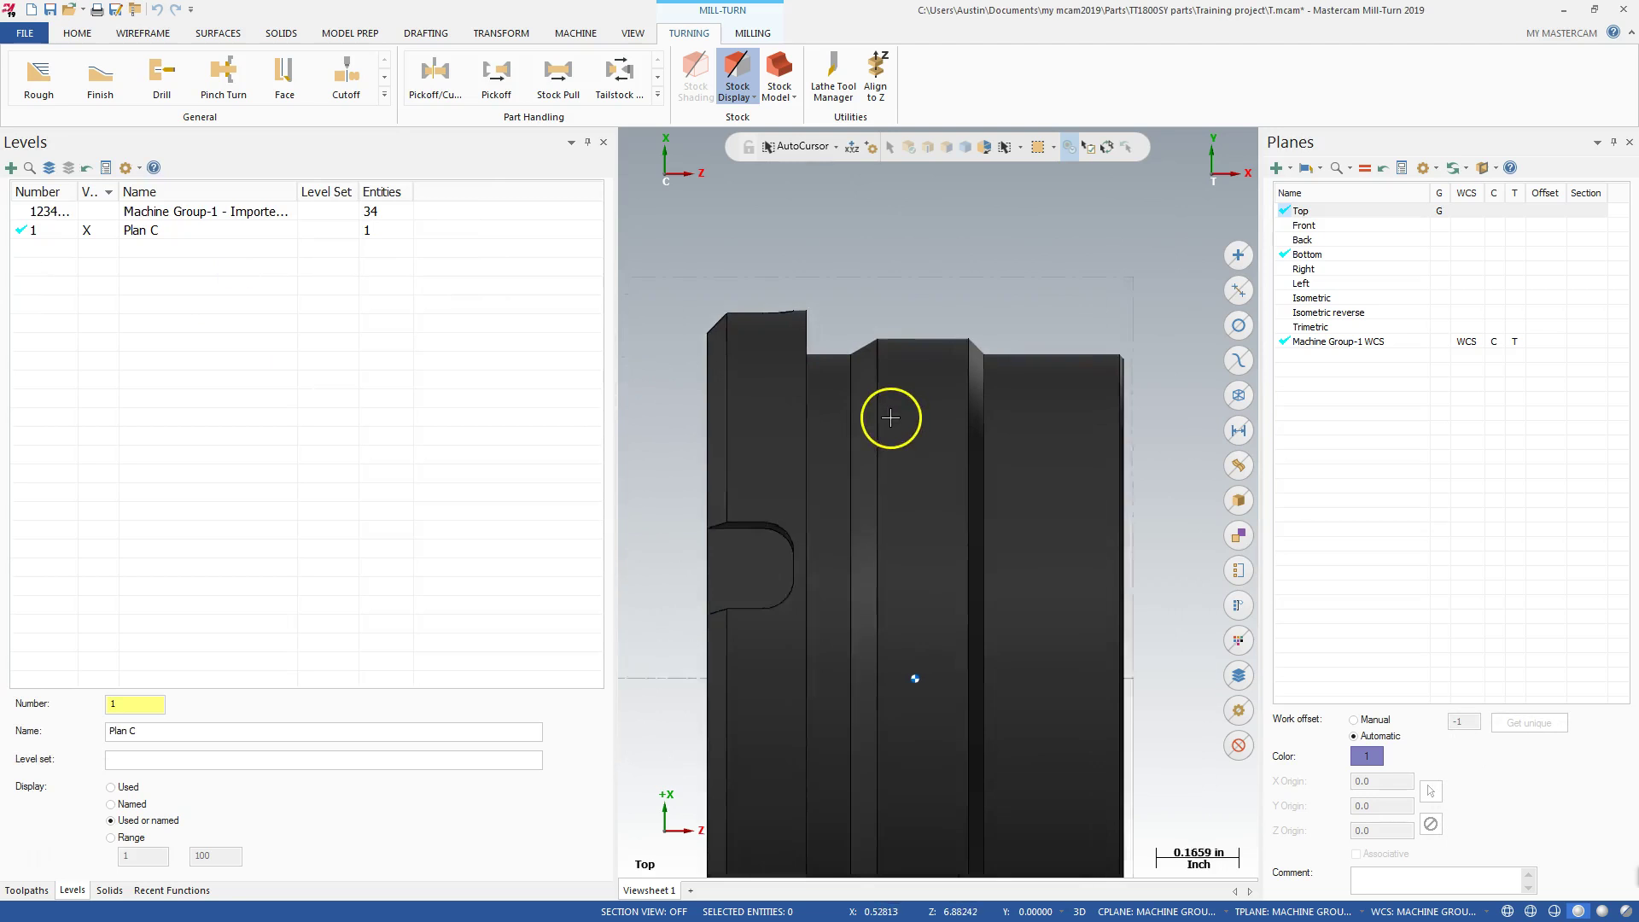
{"action": "scroll", "coordinate": [891, 417], "scroll_direction": "up", "scroll_amount": 2}
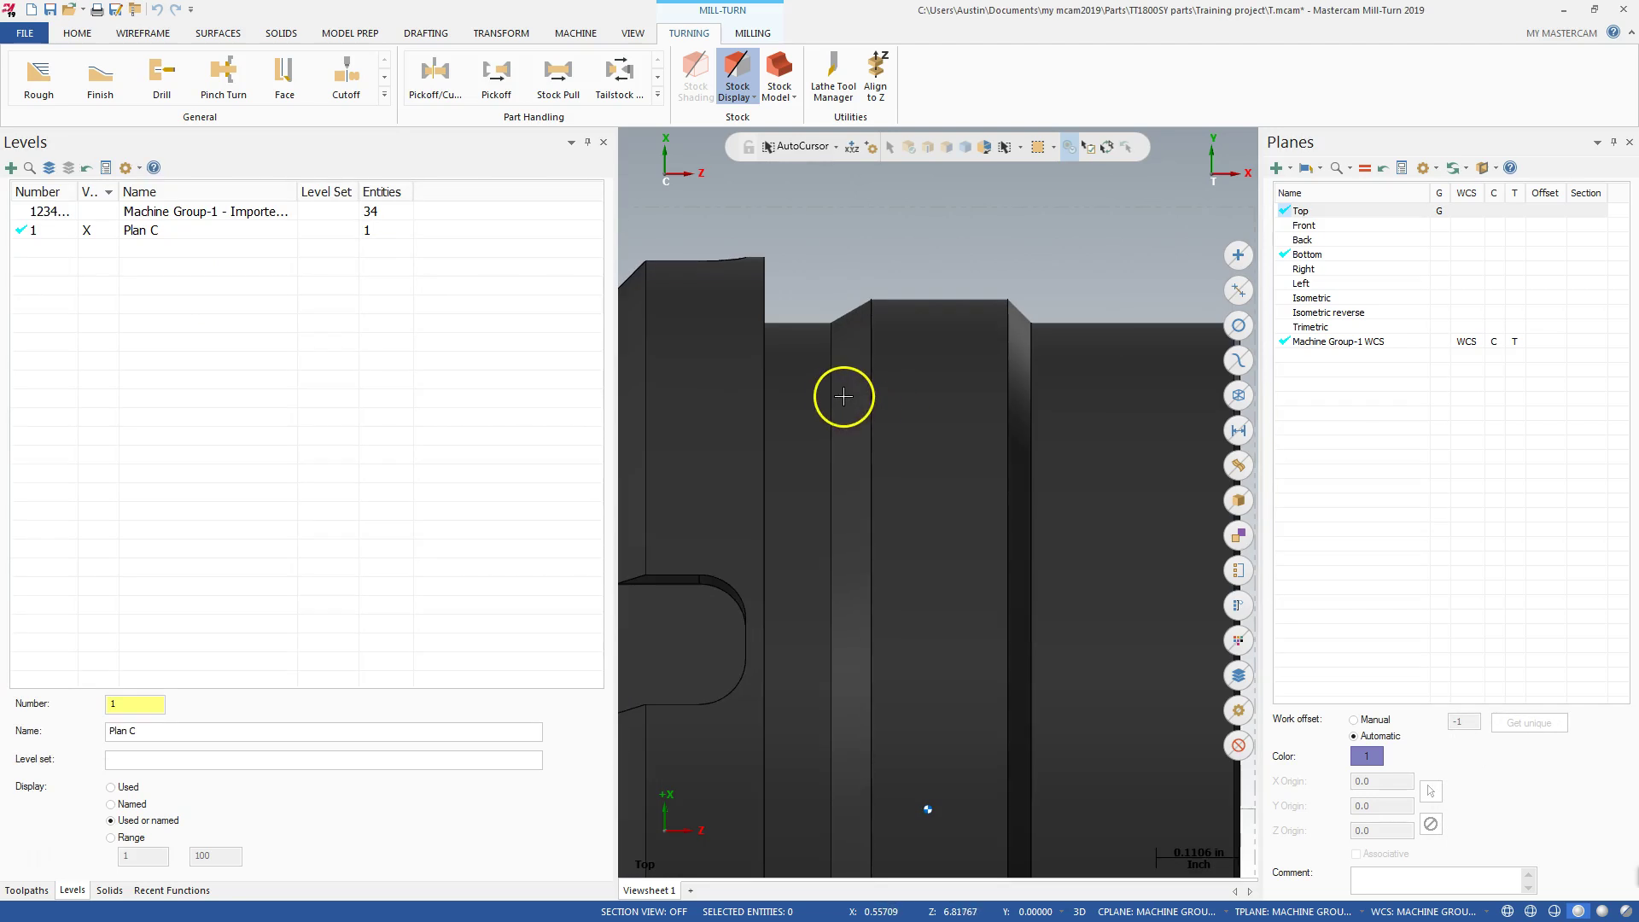
{"action": "left_click", "coordinate": [834, 337]}
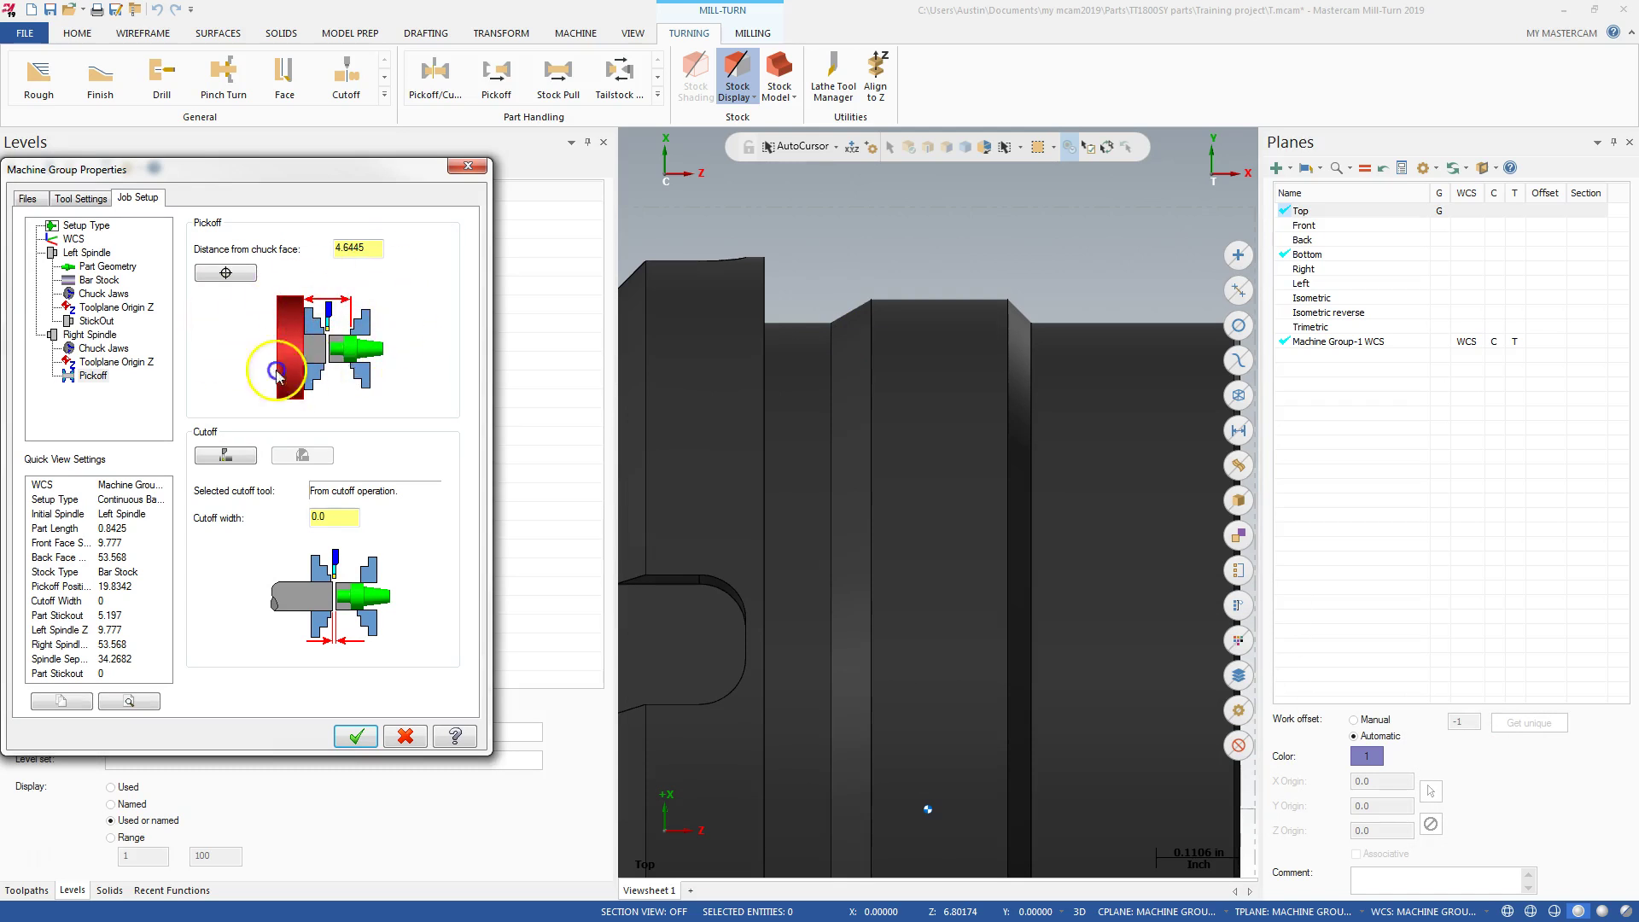
{"action": "left_click", "coordinate": [227, 363]}
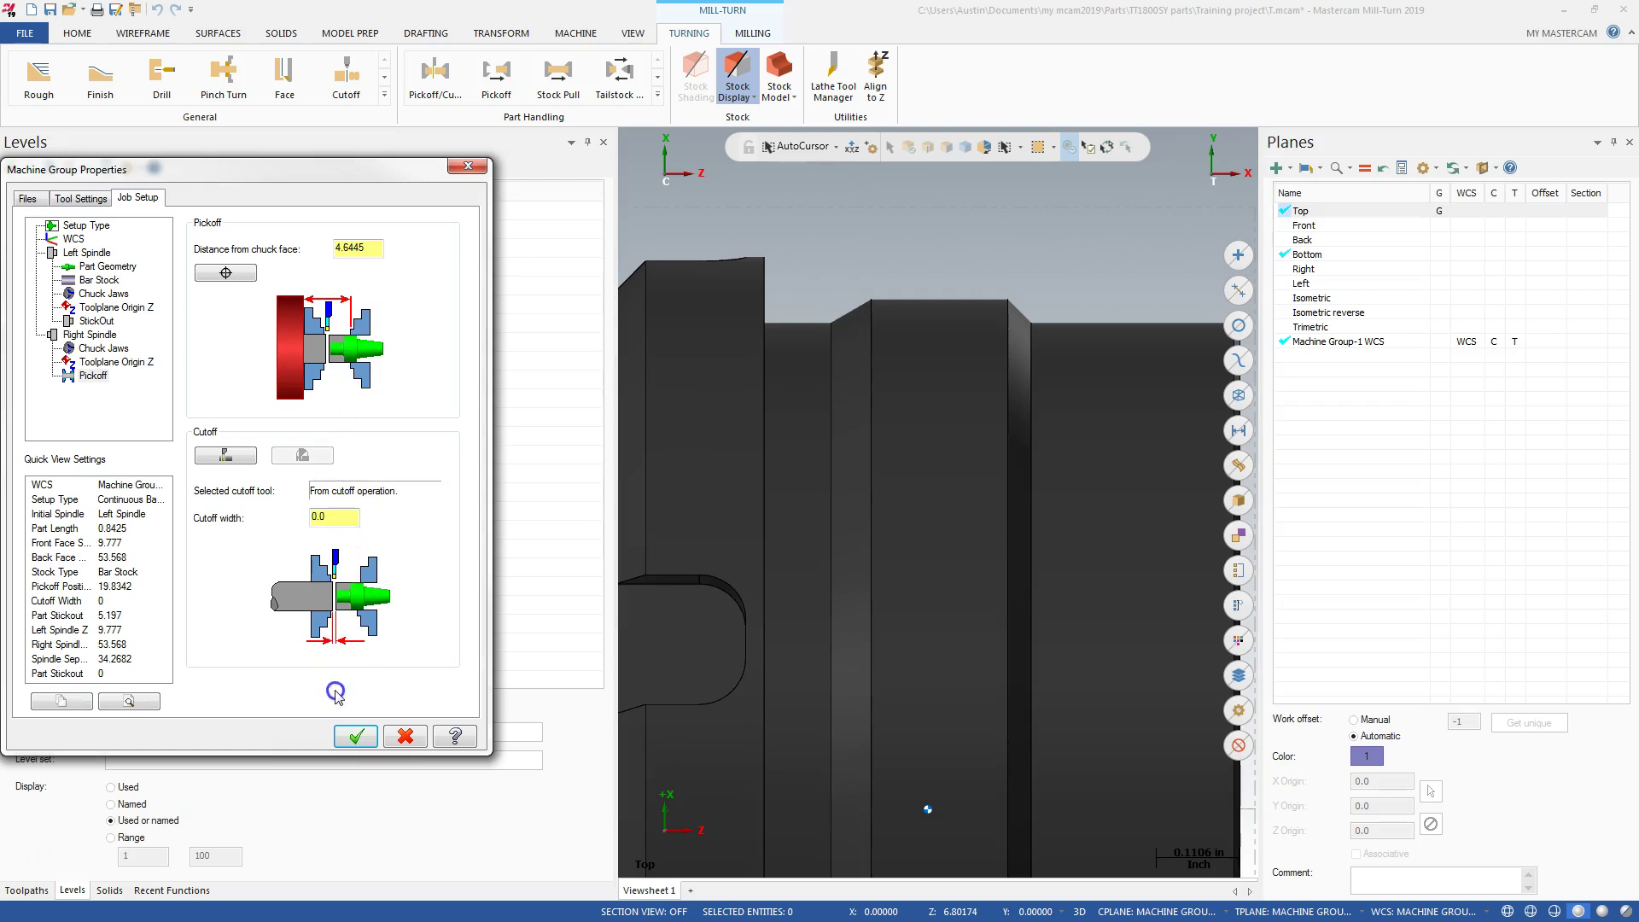
Apply the job setup, zoom to the parts, and begin entering 10 as a new level number
{"action": "left_click", "coordinate": [357, 739]}
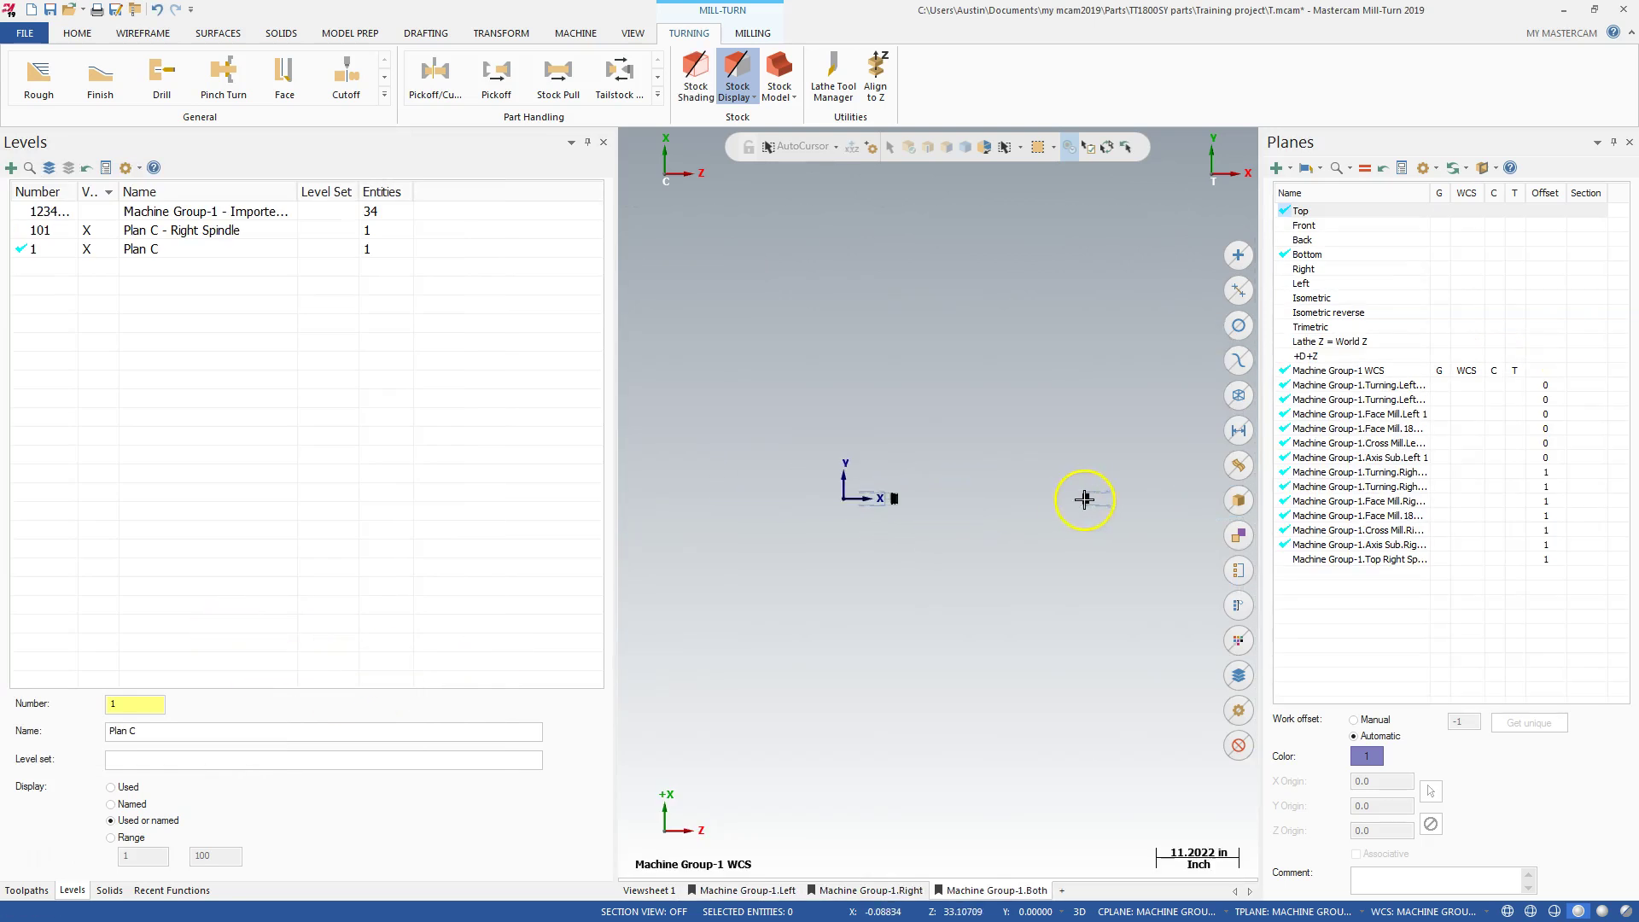
{"action": "scroll", "coordinate": [1057, 496], "scroll_direction": "up", "scroll_amount": 10}
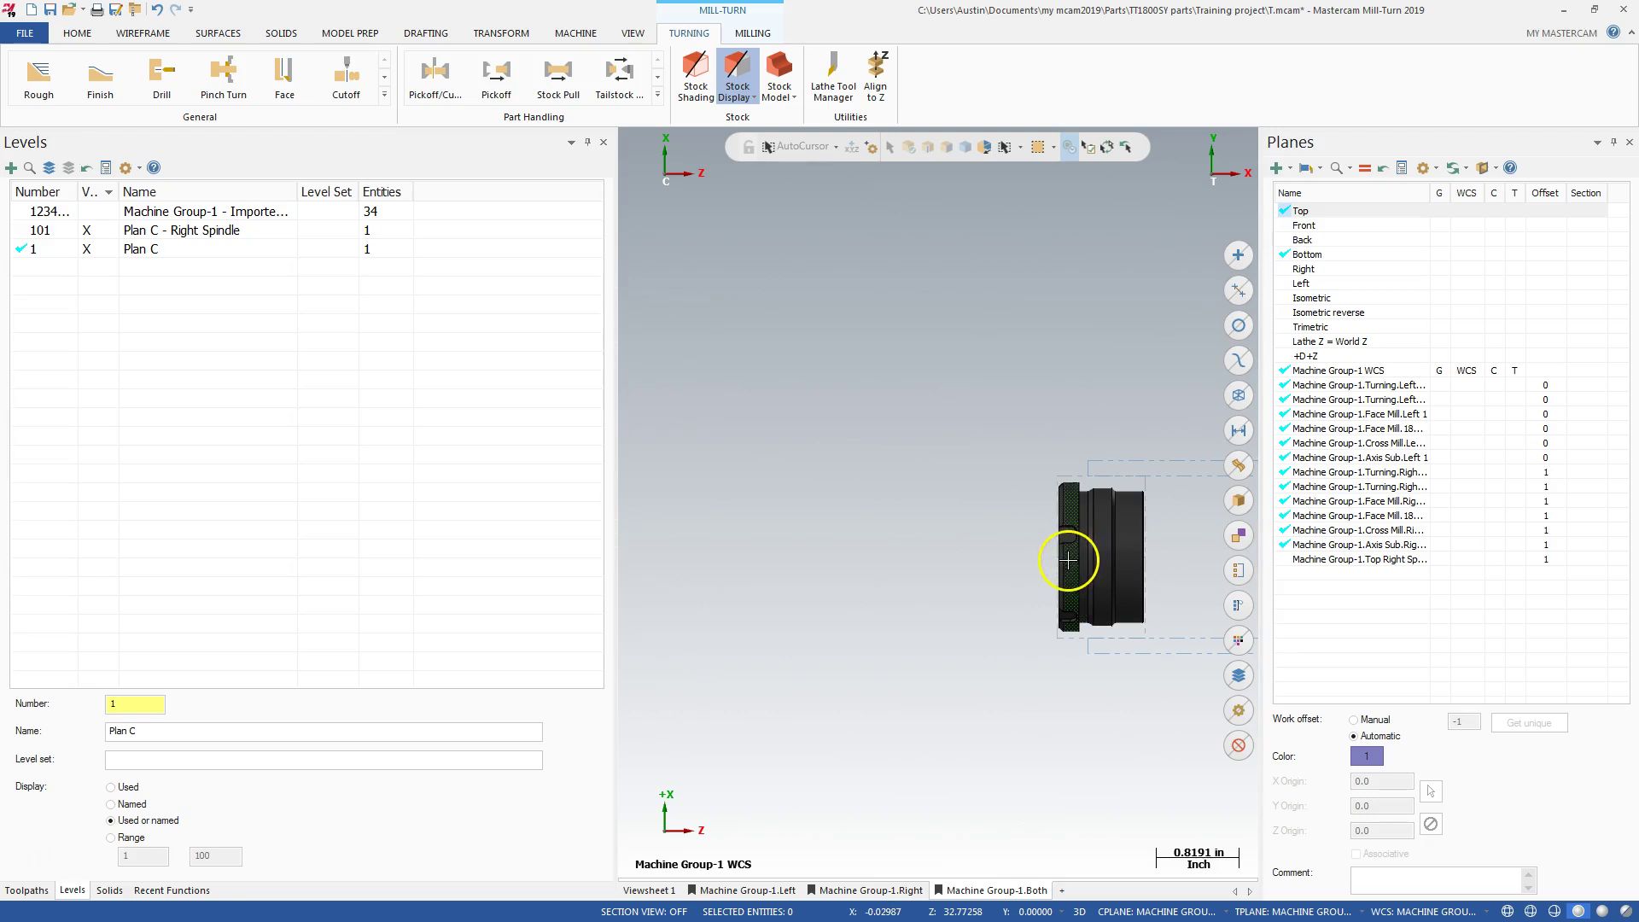
{"action": "scroll", "coordinate": [1088, 554], "scroll_direction": "down", "scroll_amount": 6}
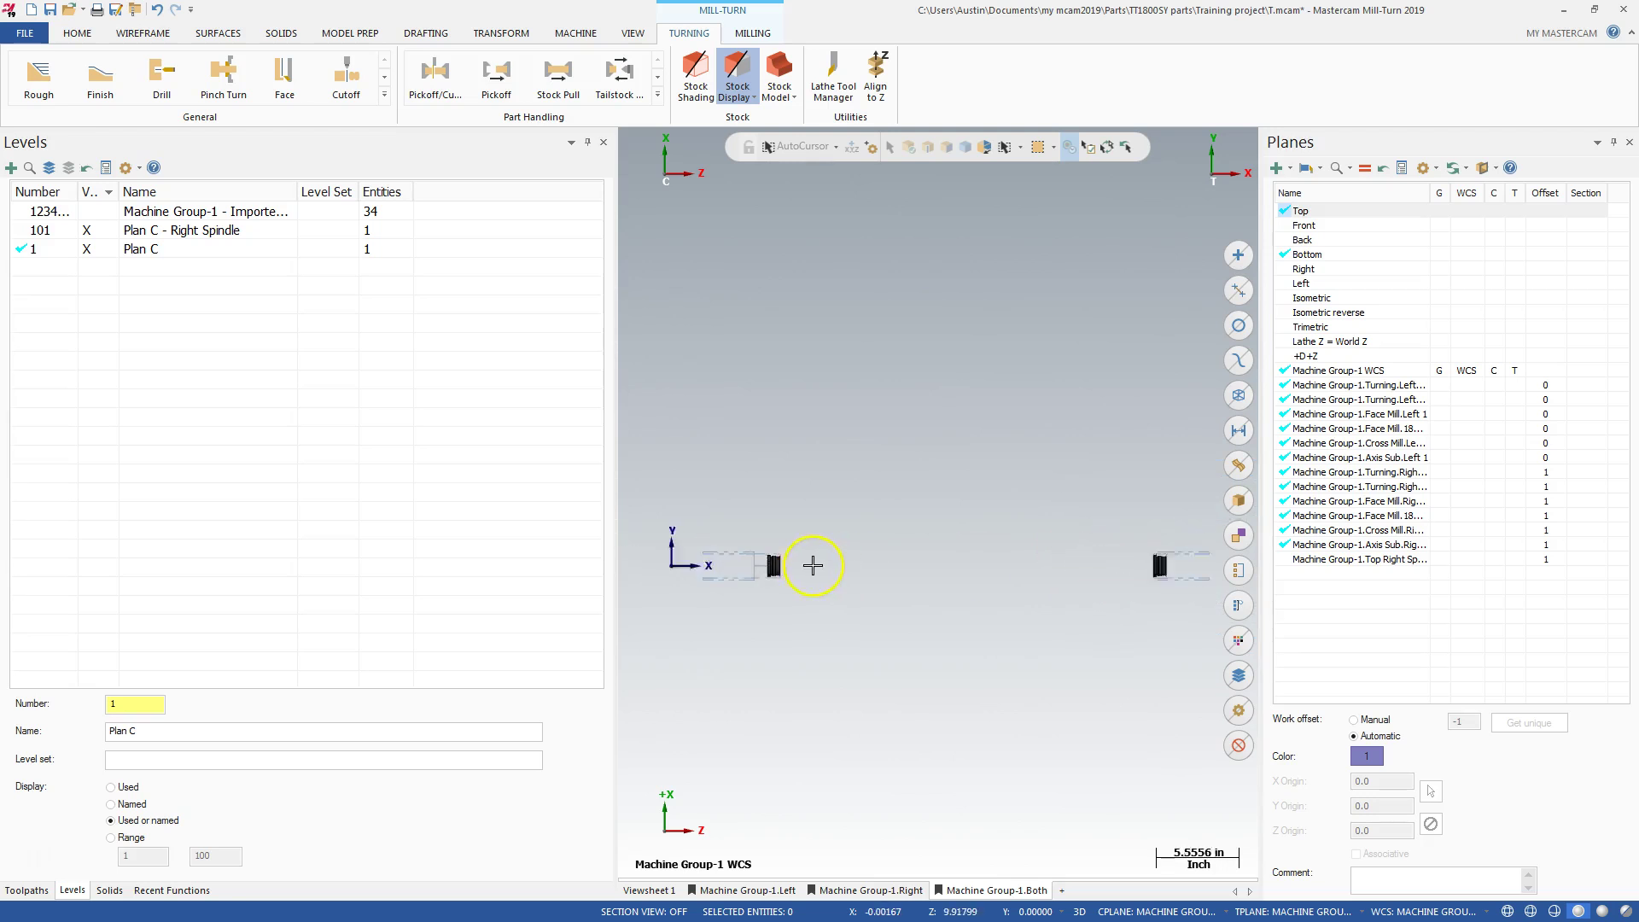
{"action": "scroll", "coordinate": [755, 561], "scroll_direction": "up", "scroll_amount": 4}
{"action": "scroll", "coordinate": [761, 557], "scroll_direction": "up", "scroll_amount": 2}
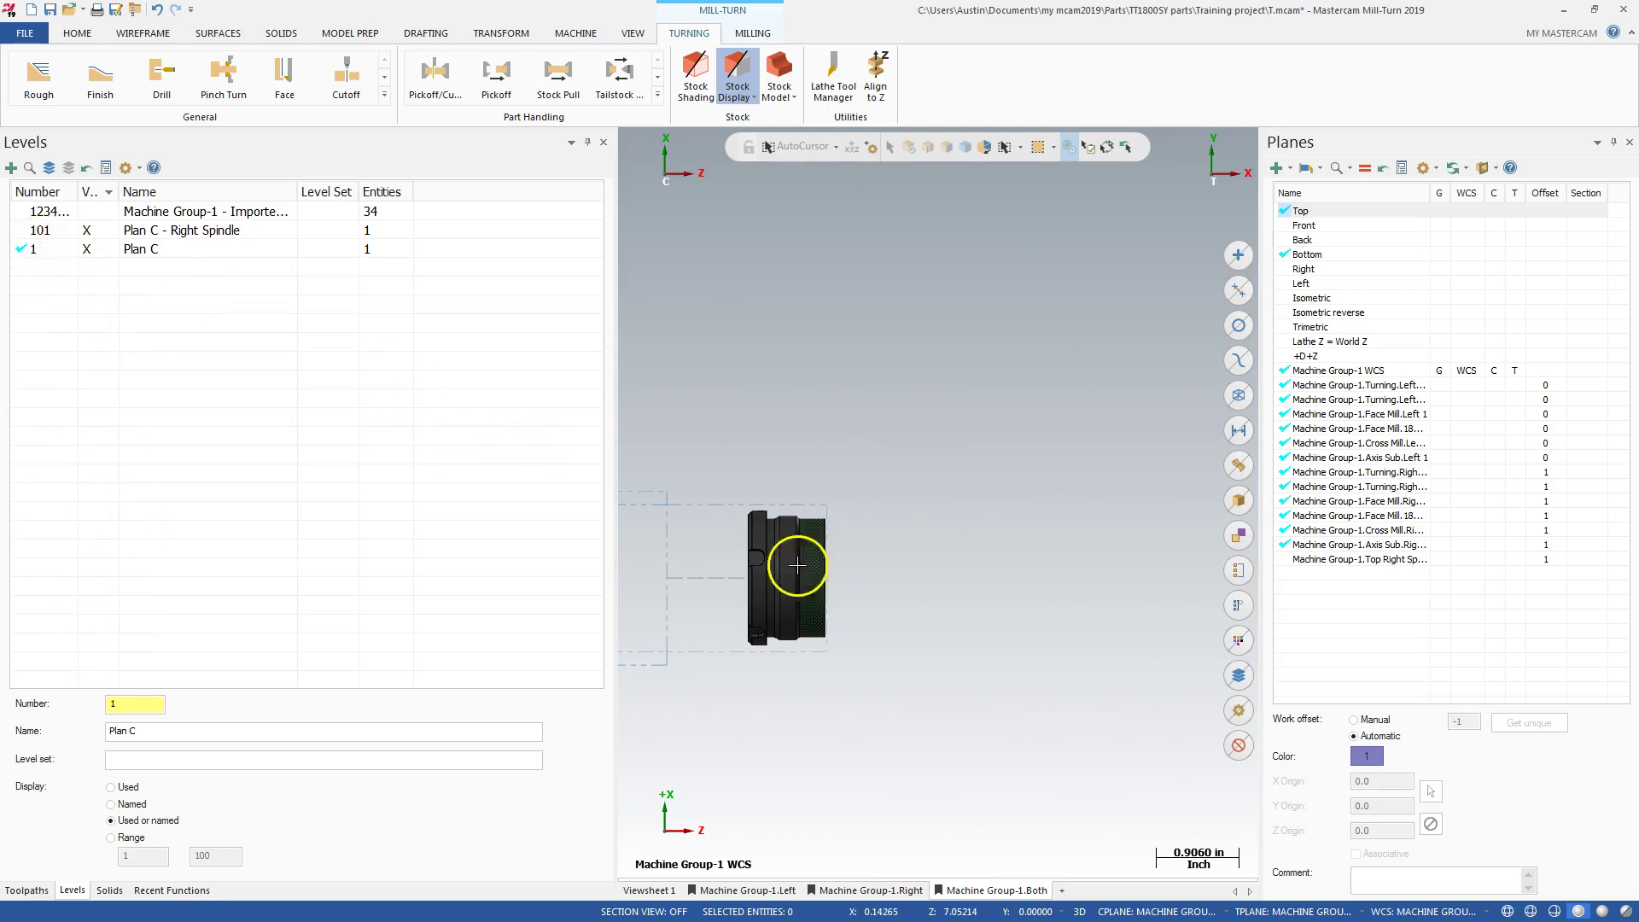
{"action": "double_click", "coordinate": [123, 701]}
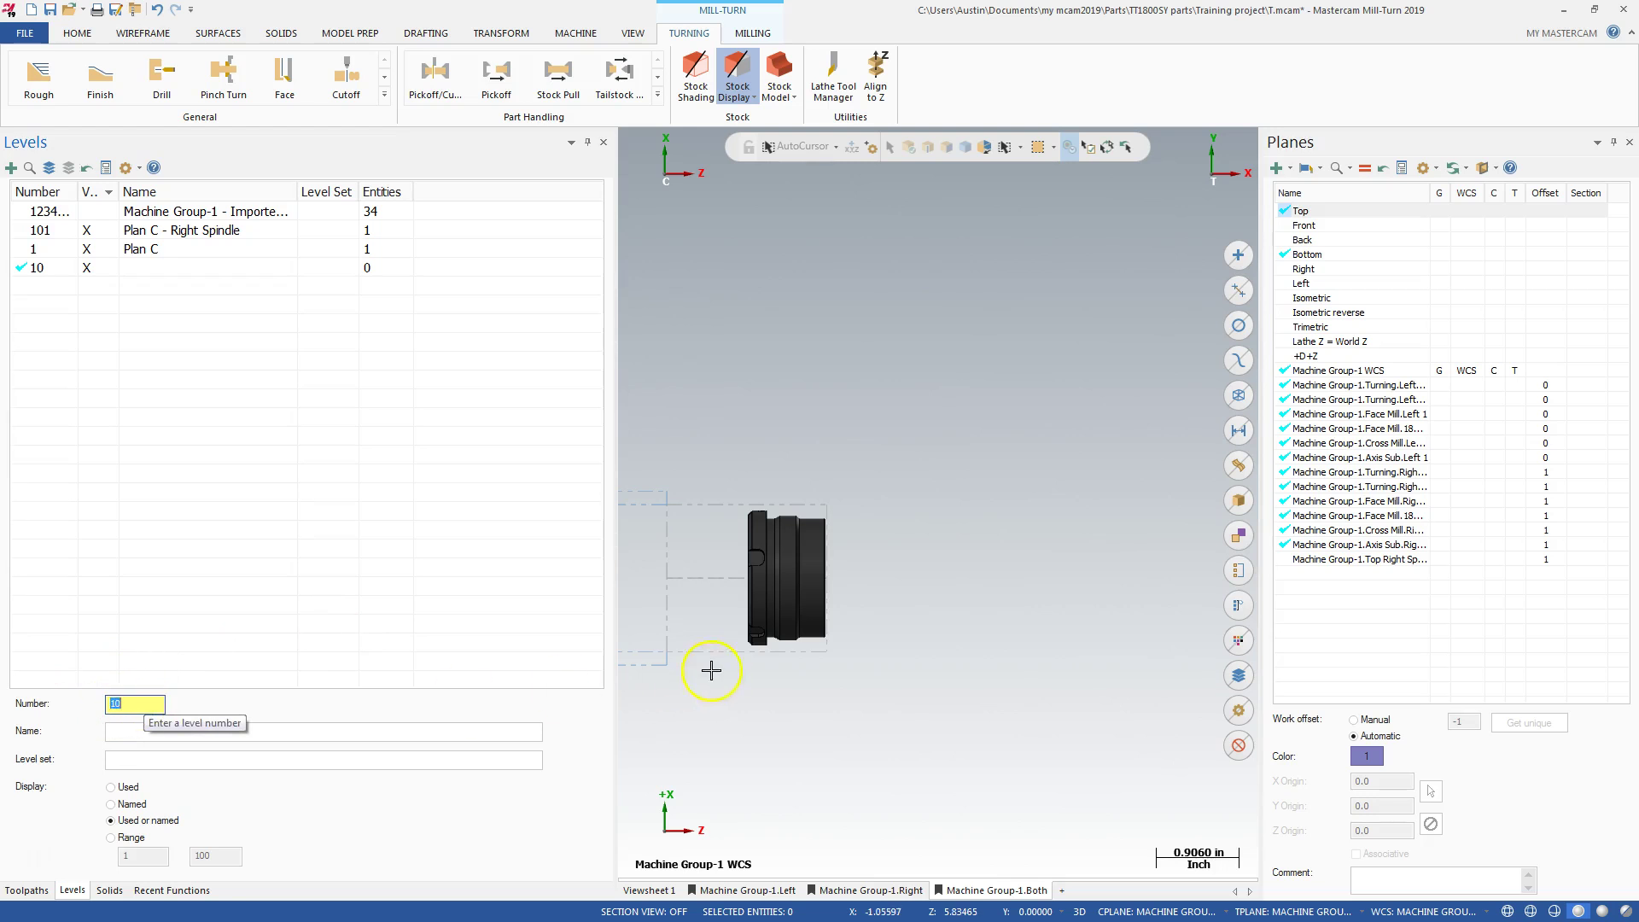
Translate the main solid with New Attributes so it moves onto level 10
{"action": "left_click", "coordinate": [794, 560]}
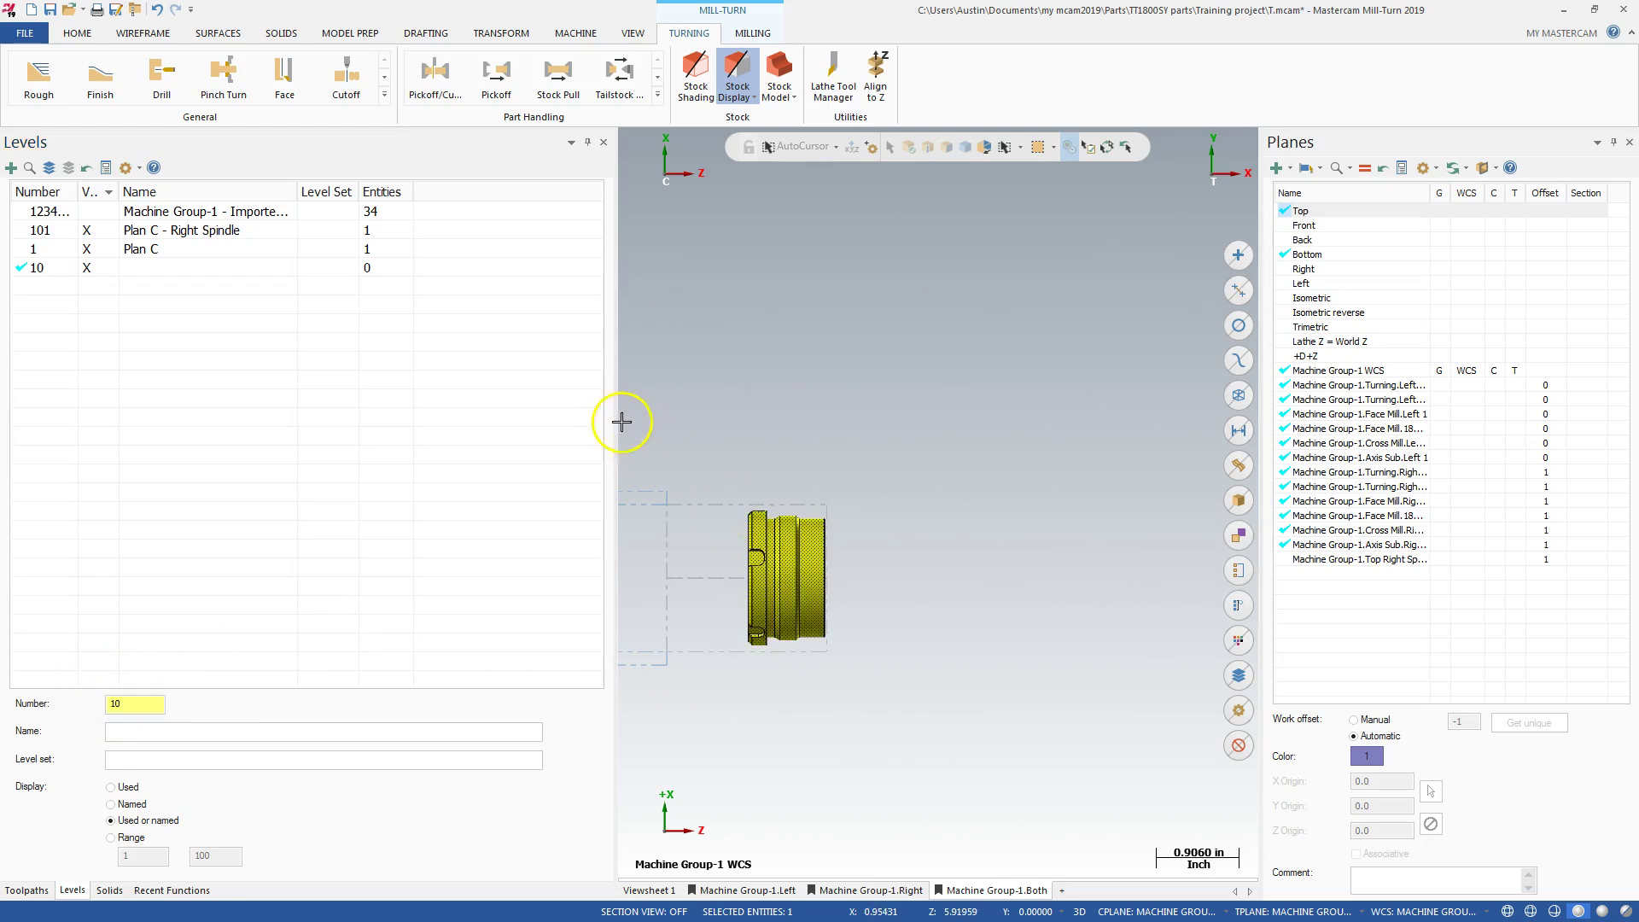
{"action": "left_click", "coordinate": [516, 35]}
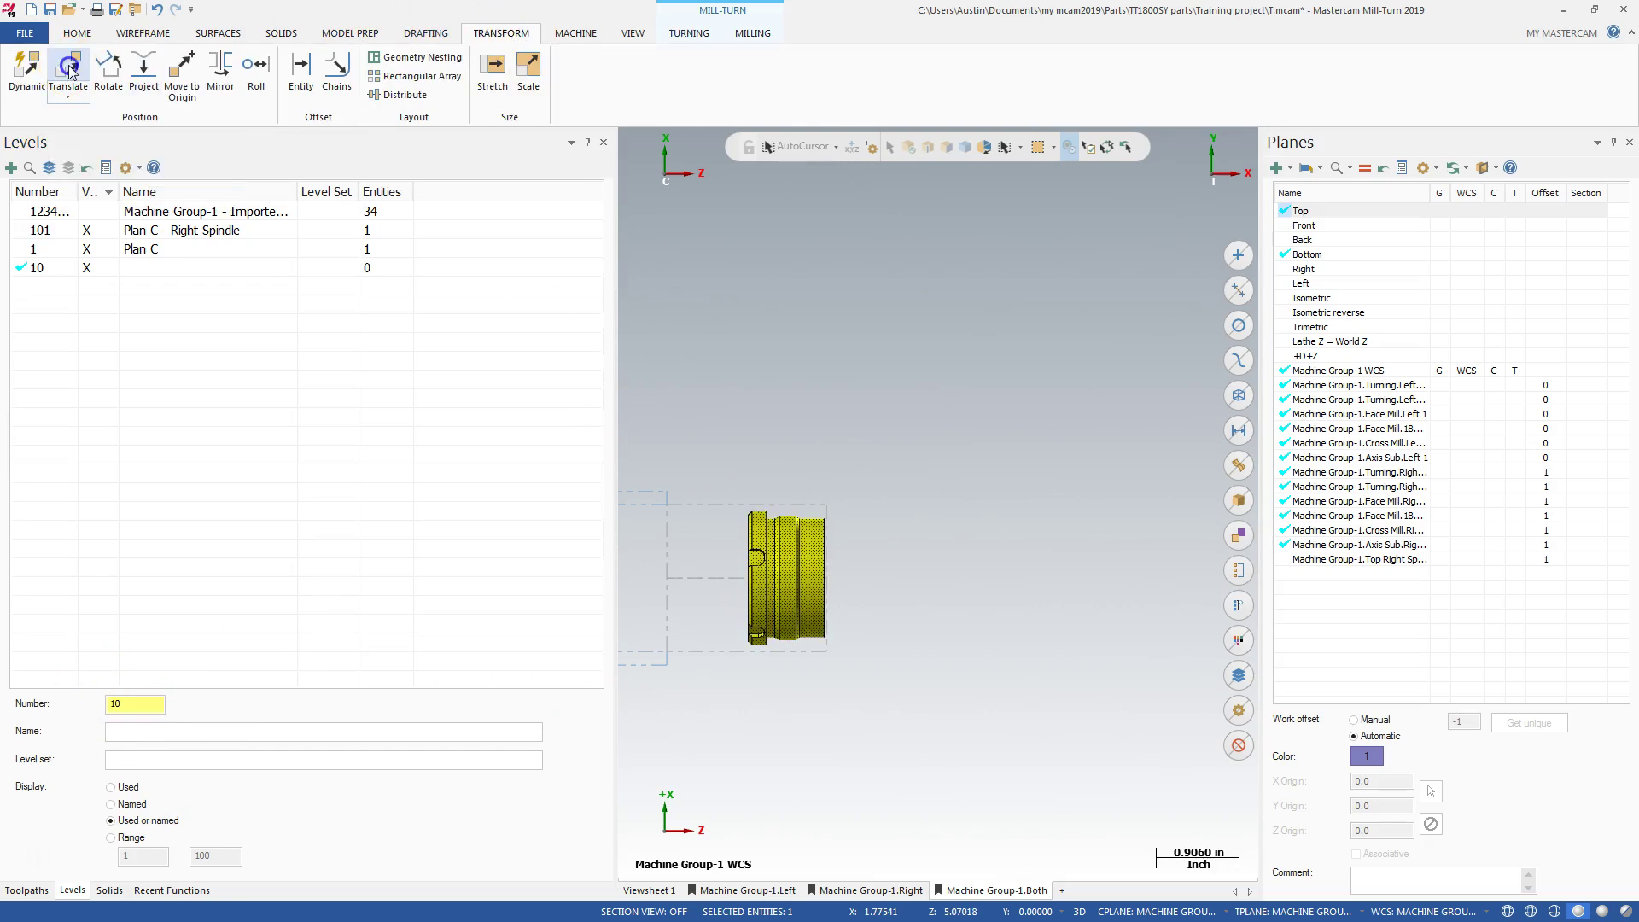
{"action": "left_click", "coordinate": [68, 72]}
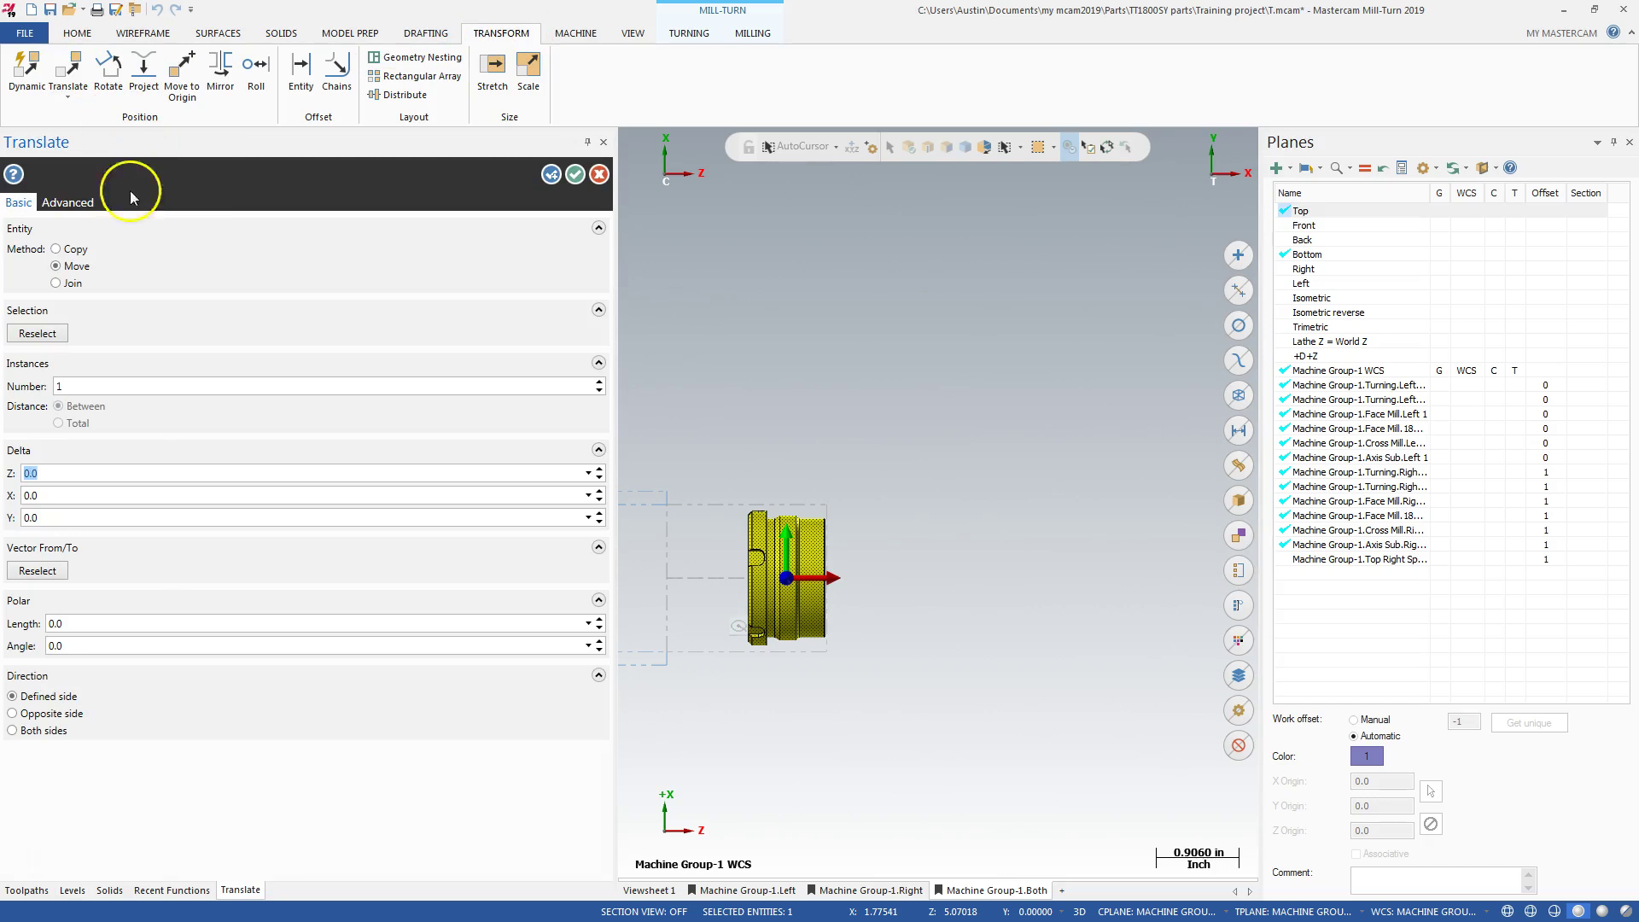
{"action": "left_click", "coordinate": [68, 202]}
{"action": "left_click", "coordinate": [47, 327]}
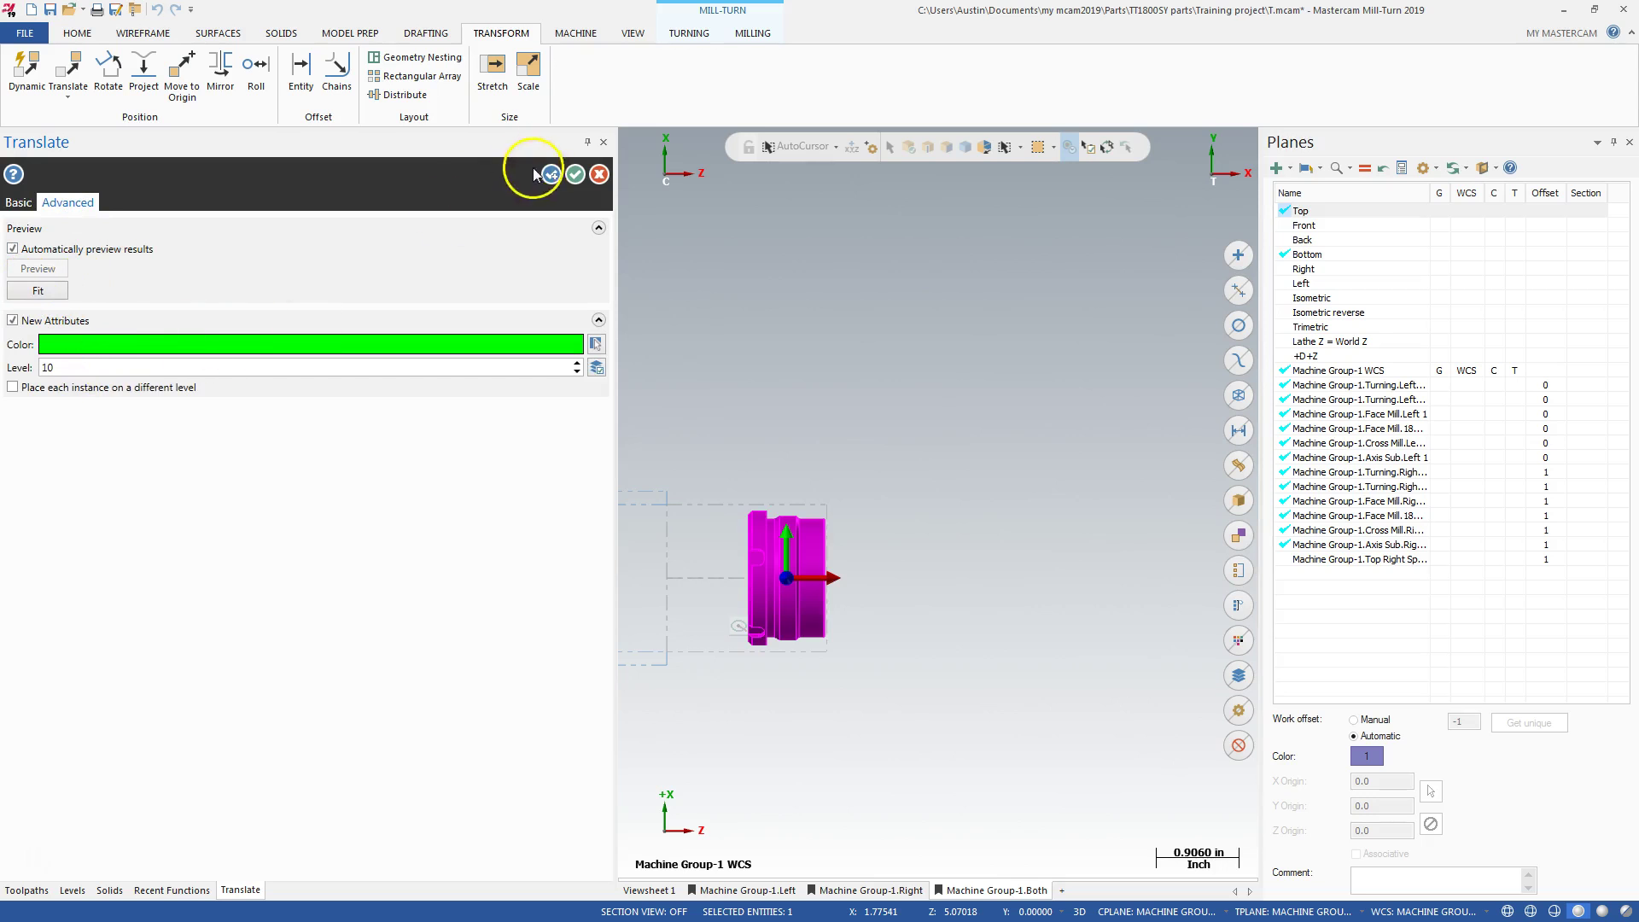
{"action": "left_click", "coordinate": [576, 175]}
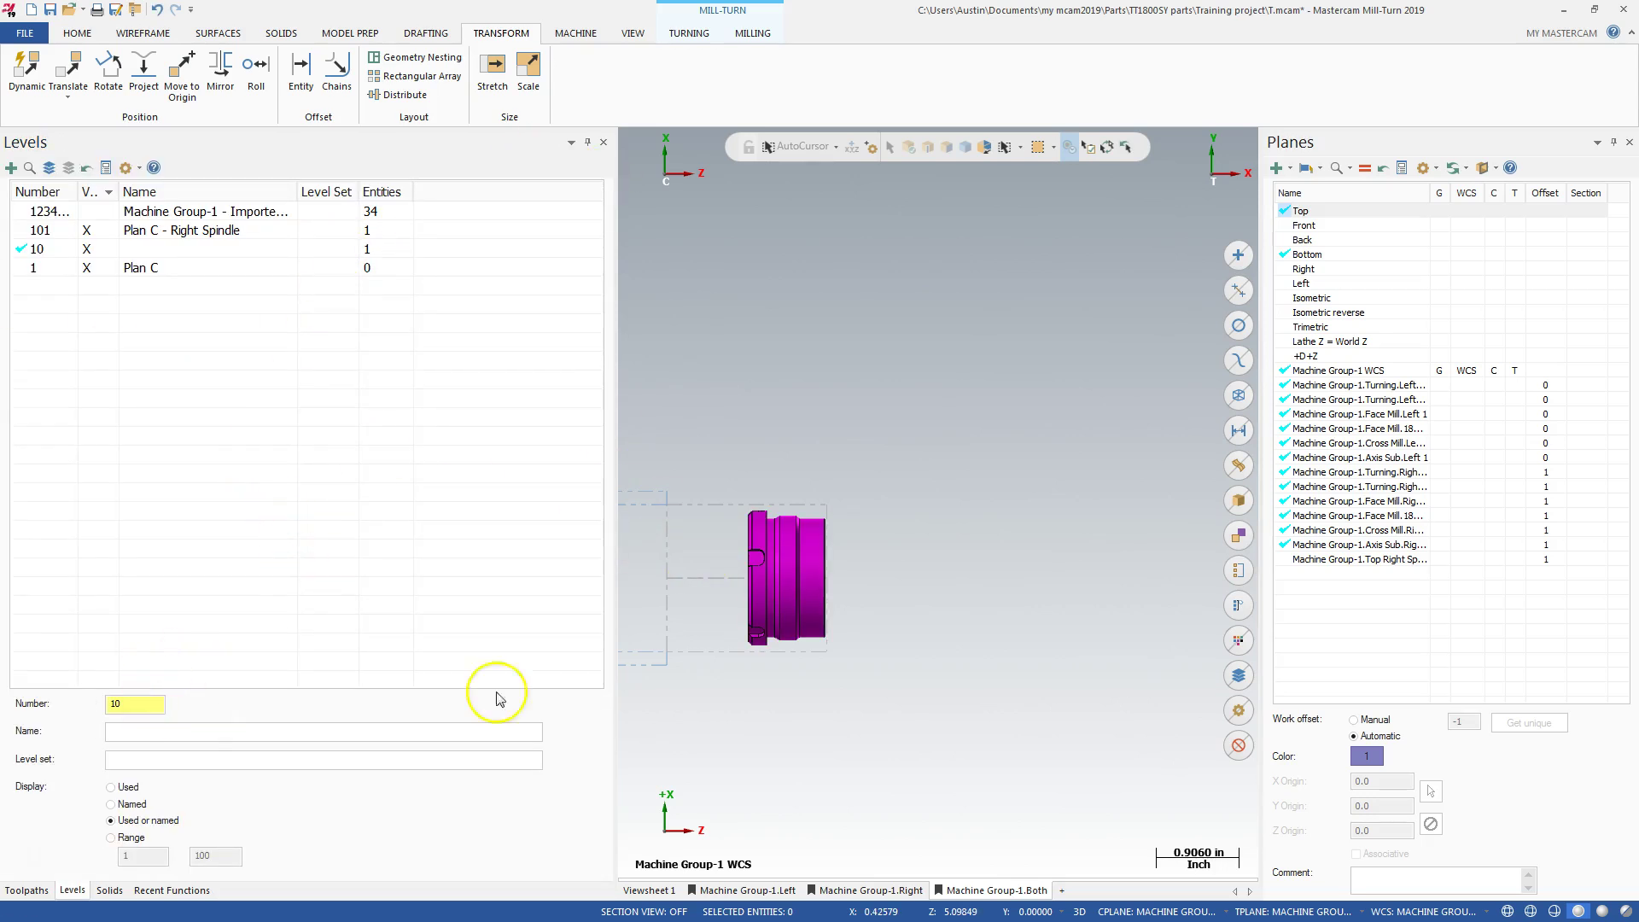
Add new level 20 and zoom to the sub-spindle part
{"action": "left_click", "coordinate": [117, 702]}
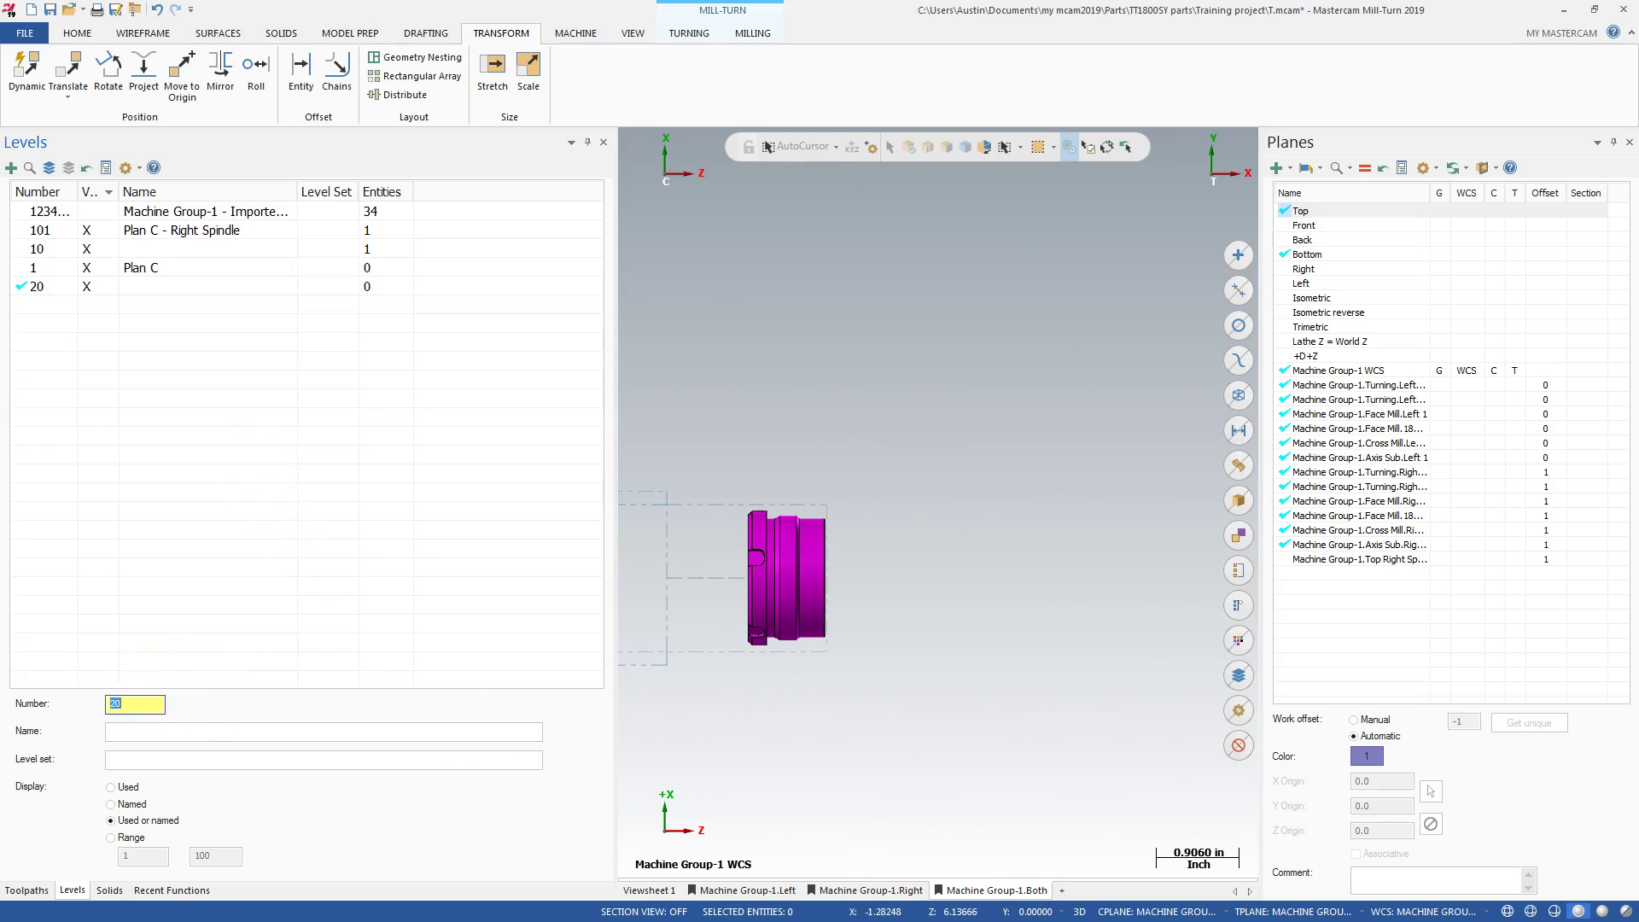
{"action": "scroll", "coordinate": [820, 447], "scroll_direction": "down", "scroll_amount": 6}
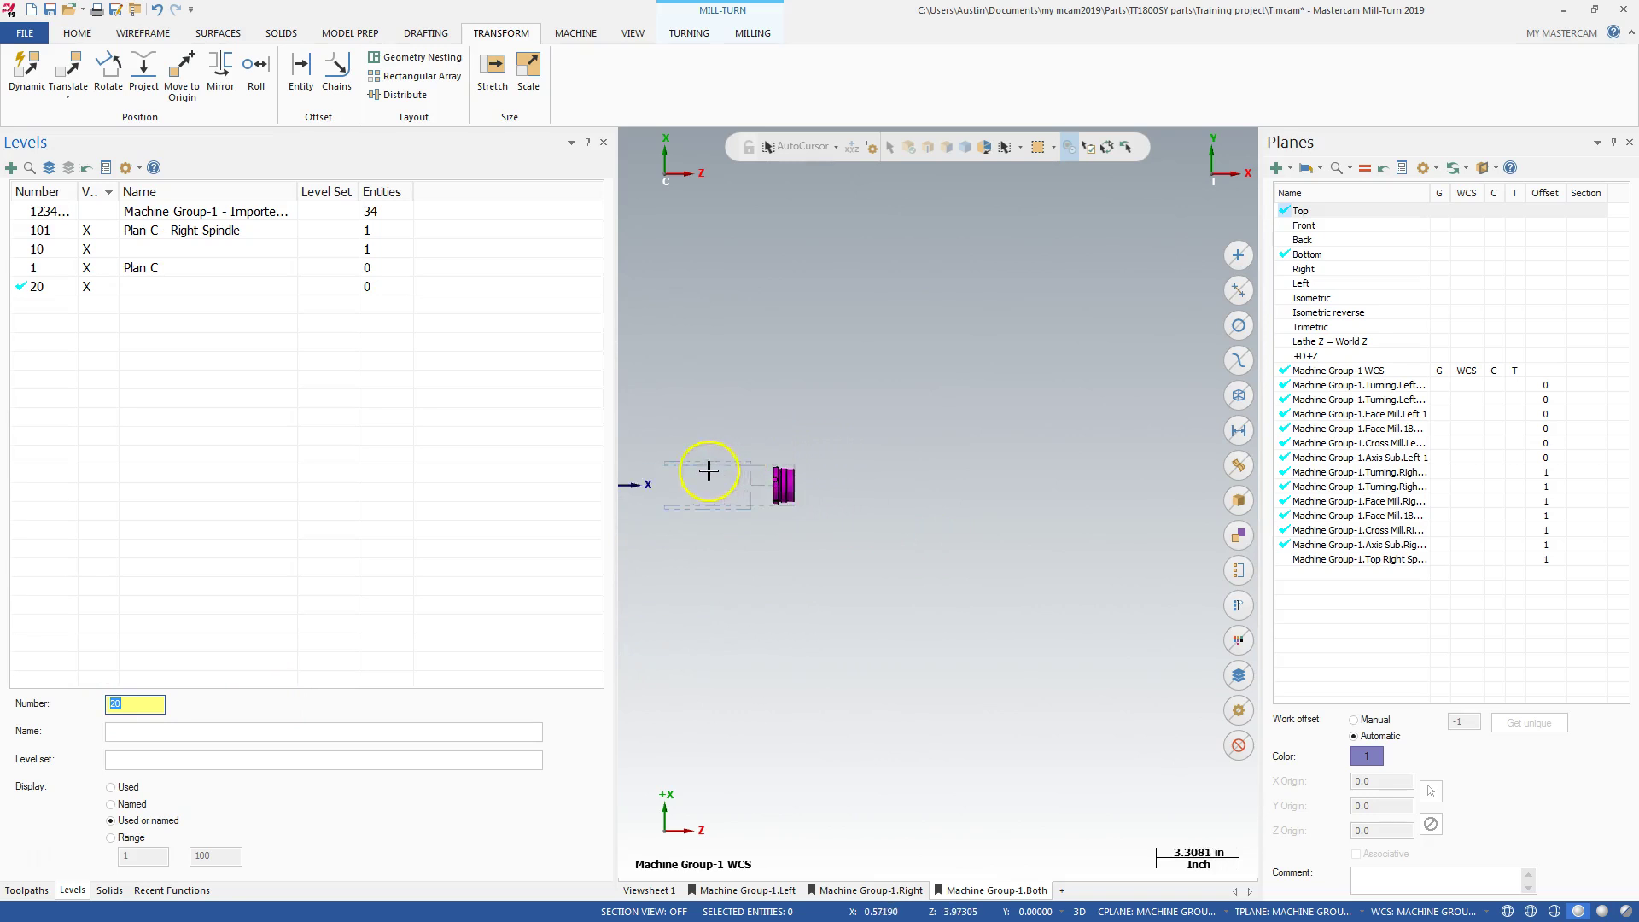
{"action": "scroll", "coordinate": [988, 482], "scroll_direction": "up", "scroll_amount": 10}
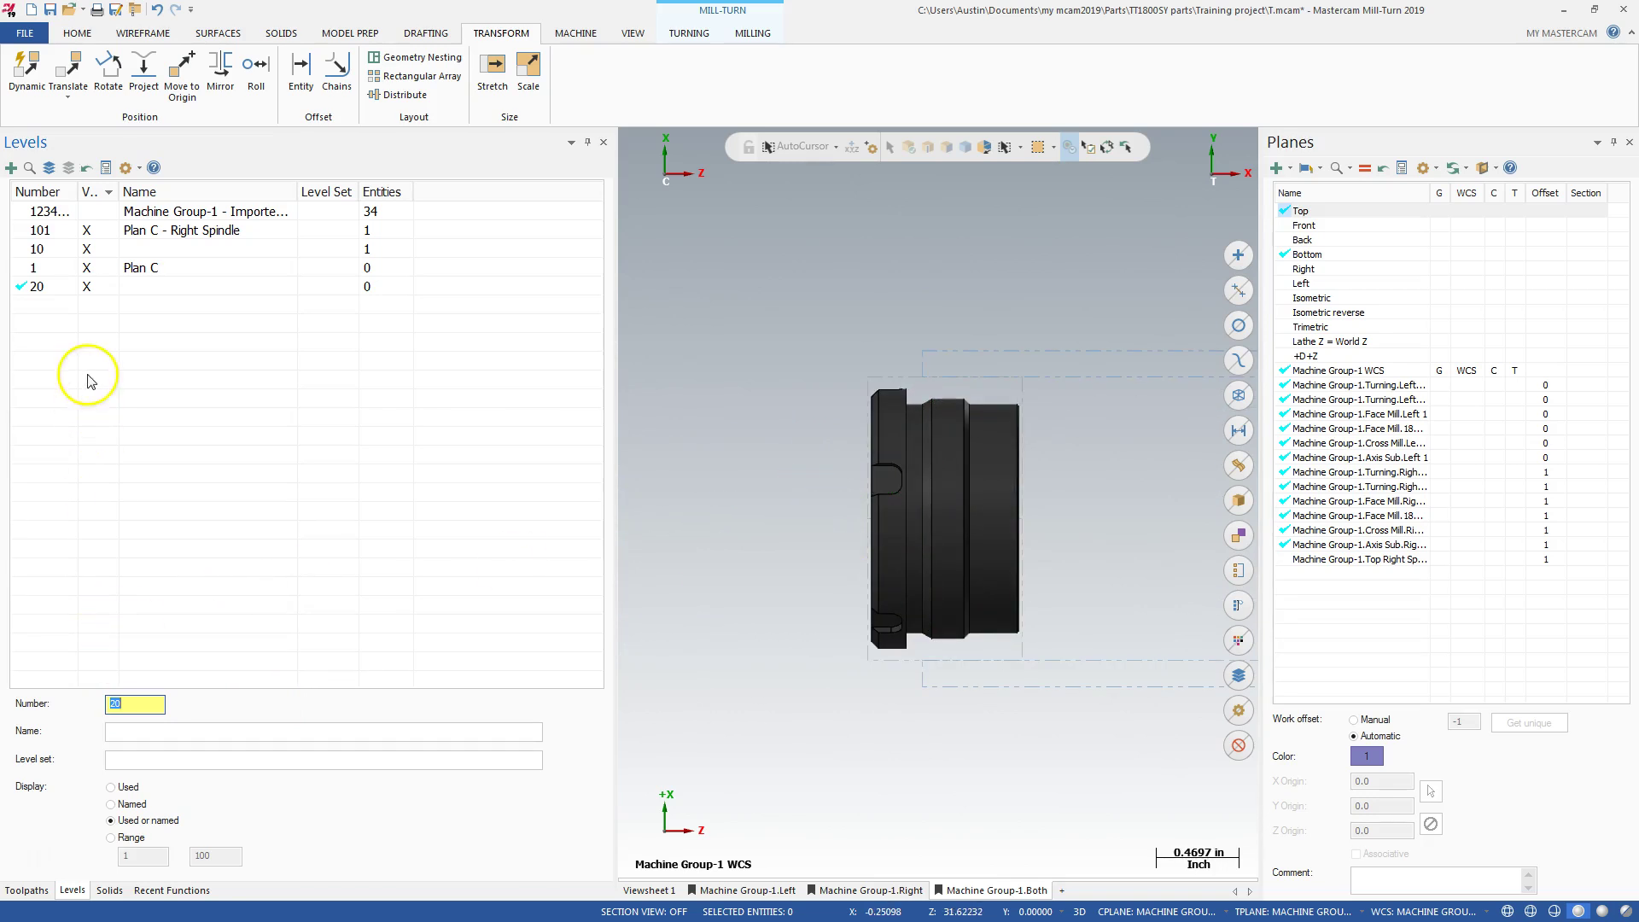
Translate the sub-spindle solid from level 101 onto level 20 using New Attributes
{"action": "left_click", "coordinate": [671, 243]}
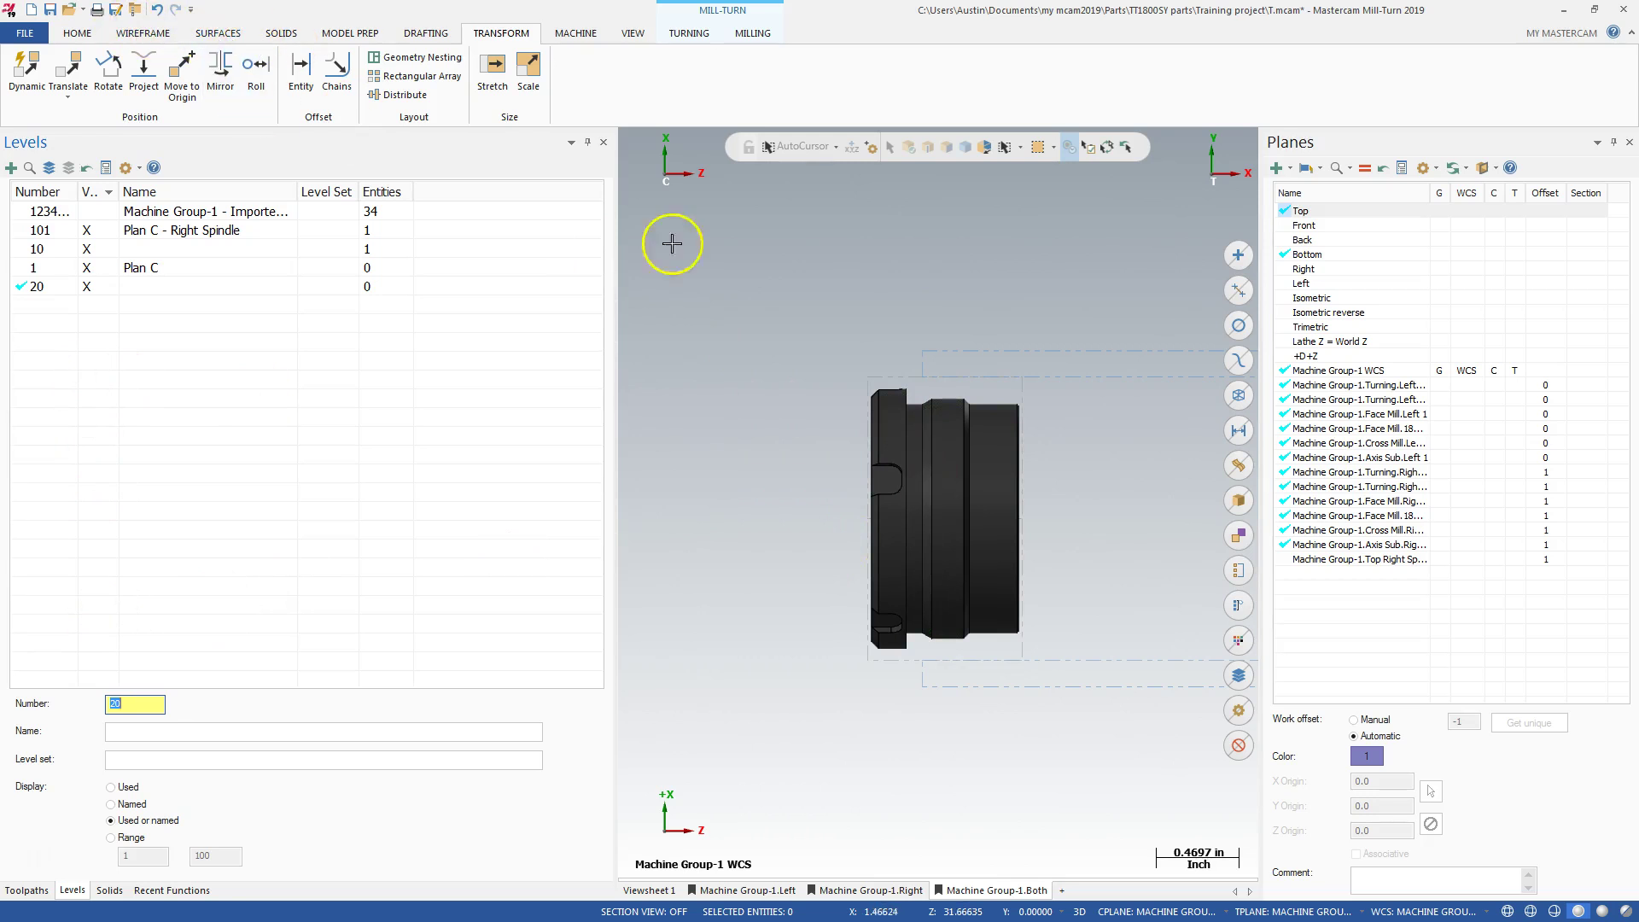
{"action": "left_click", "coordinate": [980, 496]}
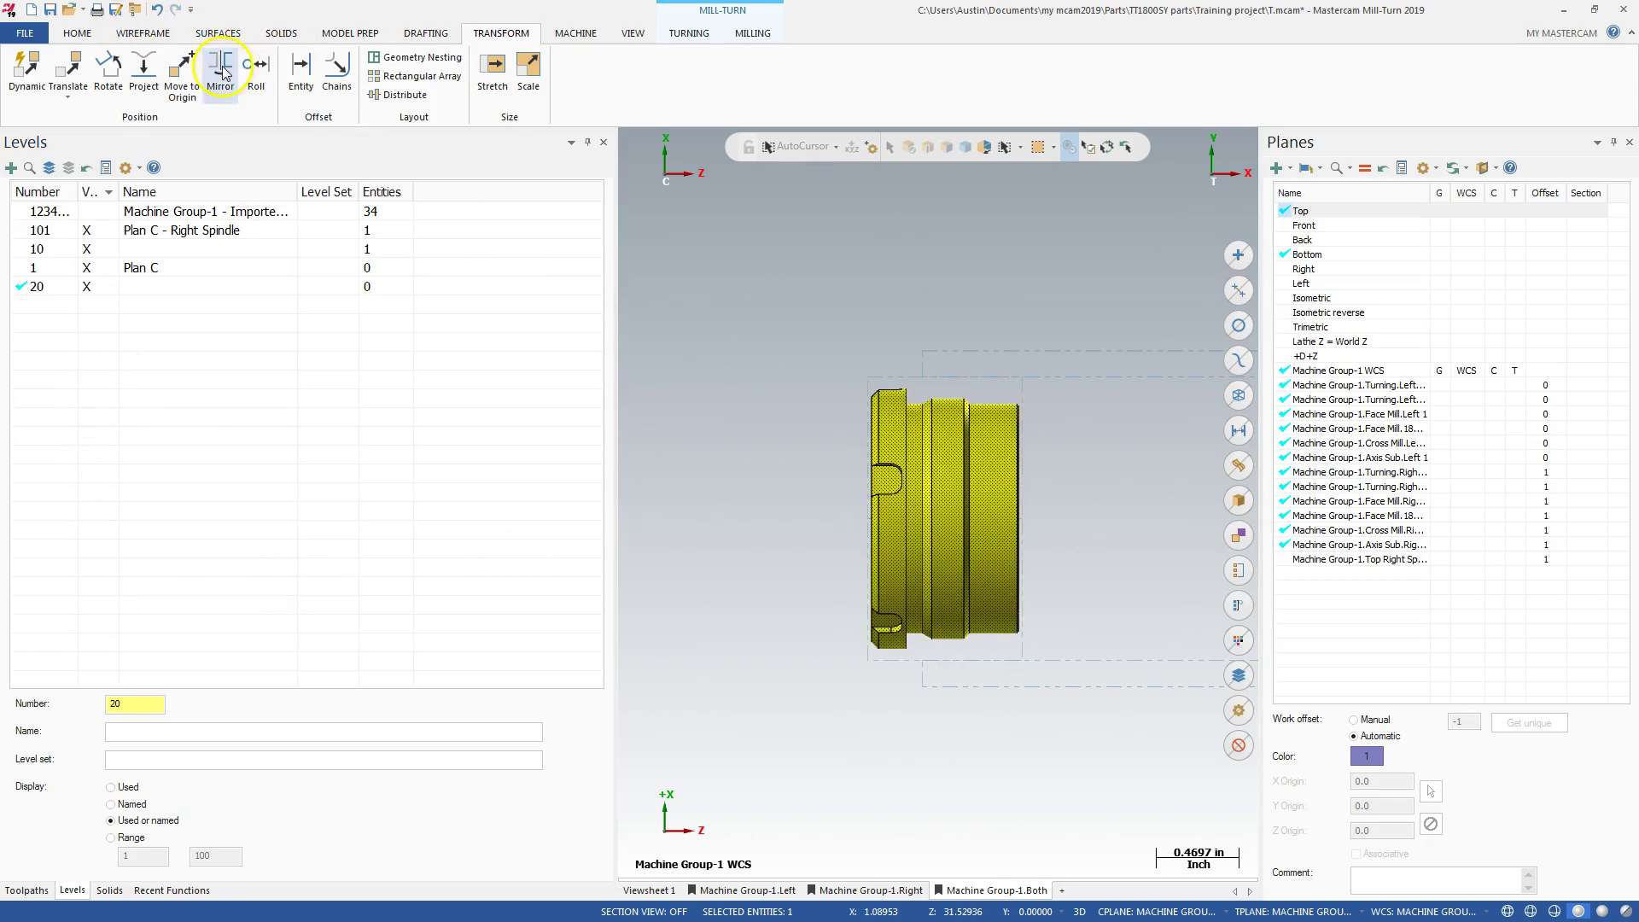
{"action": "left_click", "coordinate": [75, 72]}
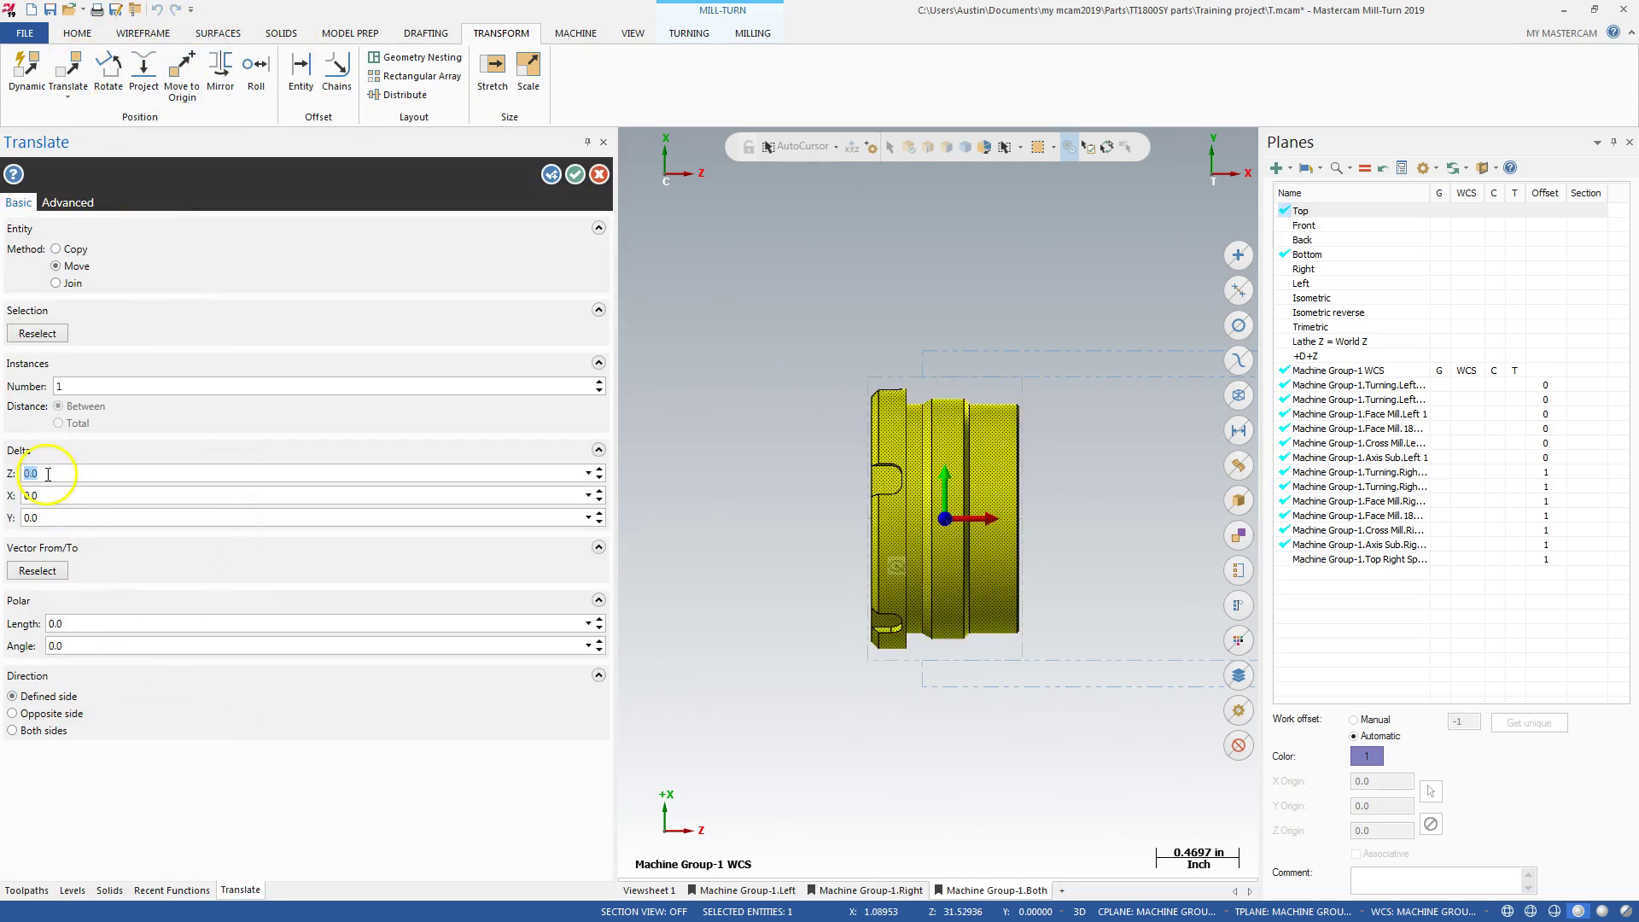
{"action": "left_click", "coordinate": [67, 202]}
{"action": "left_click", "coordinate": [26, 328]}
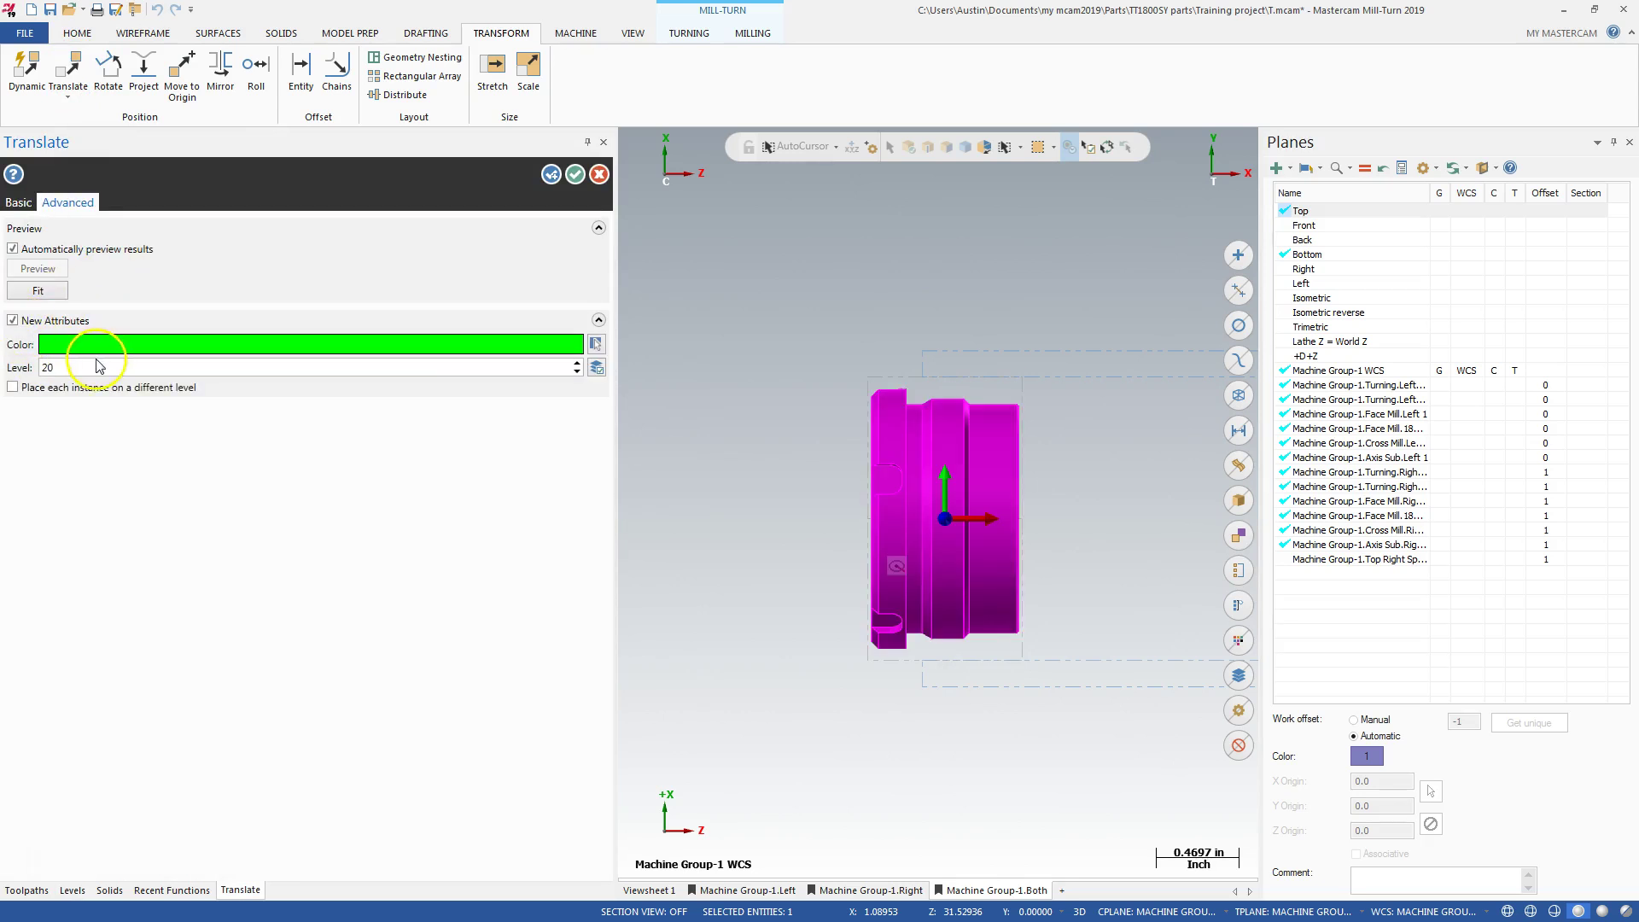
{"action": "left_click", "coordinate": [578, 175]}
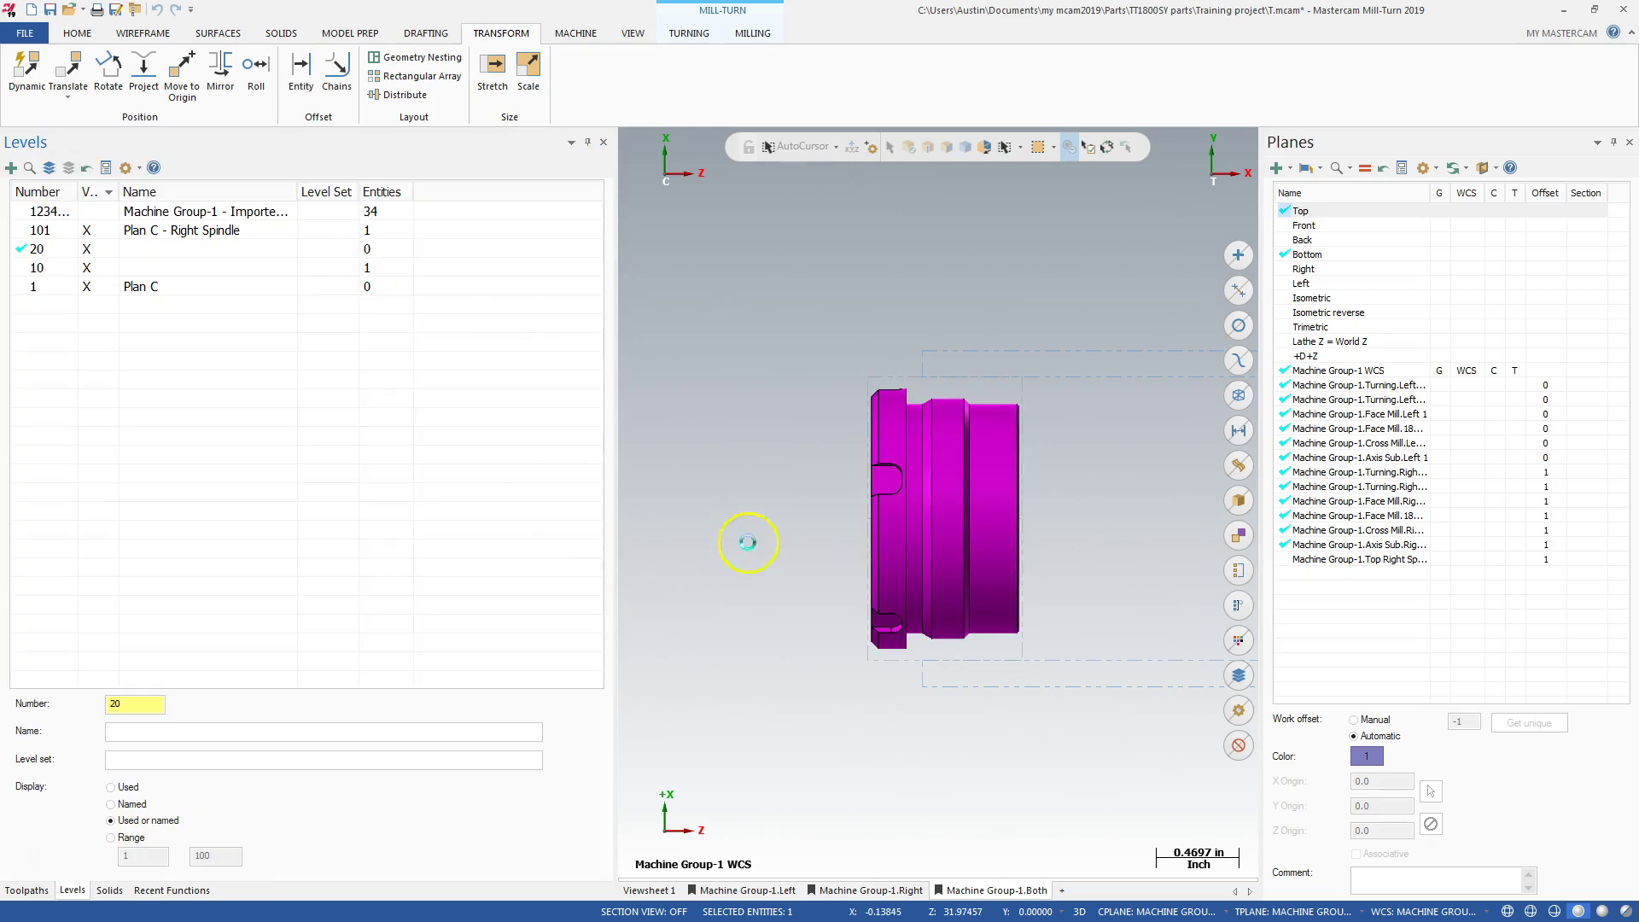
Rename level 20 to 'sub 3d' and level 10 to 'main 3d'
{"action": "double_click", "coordinate": [140, 248]}
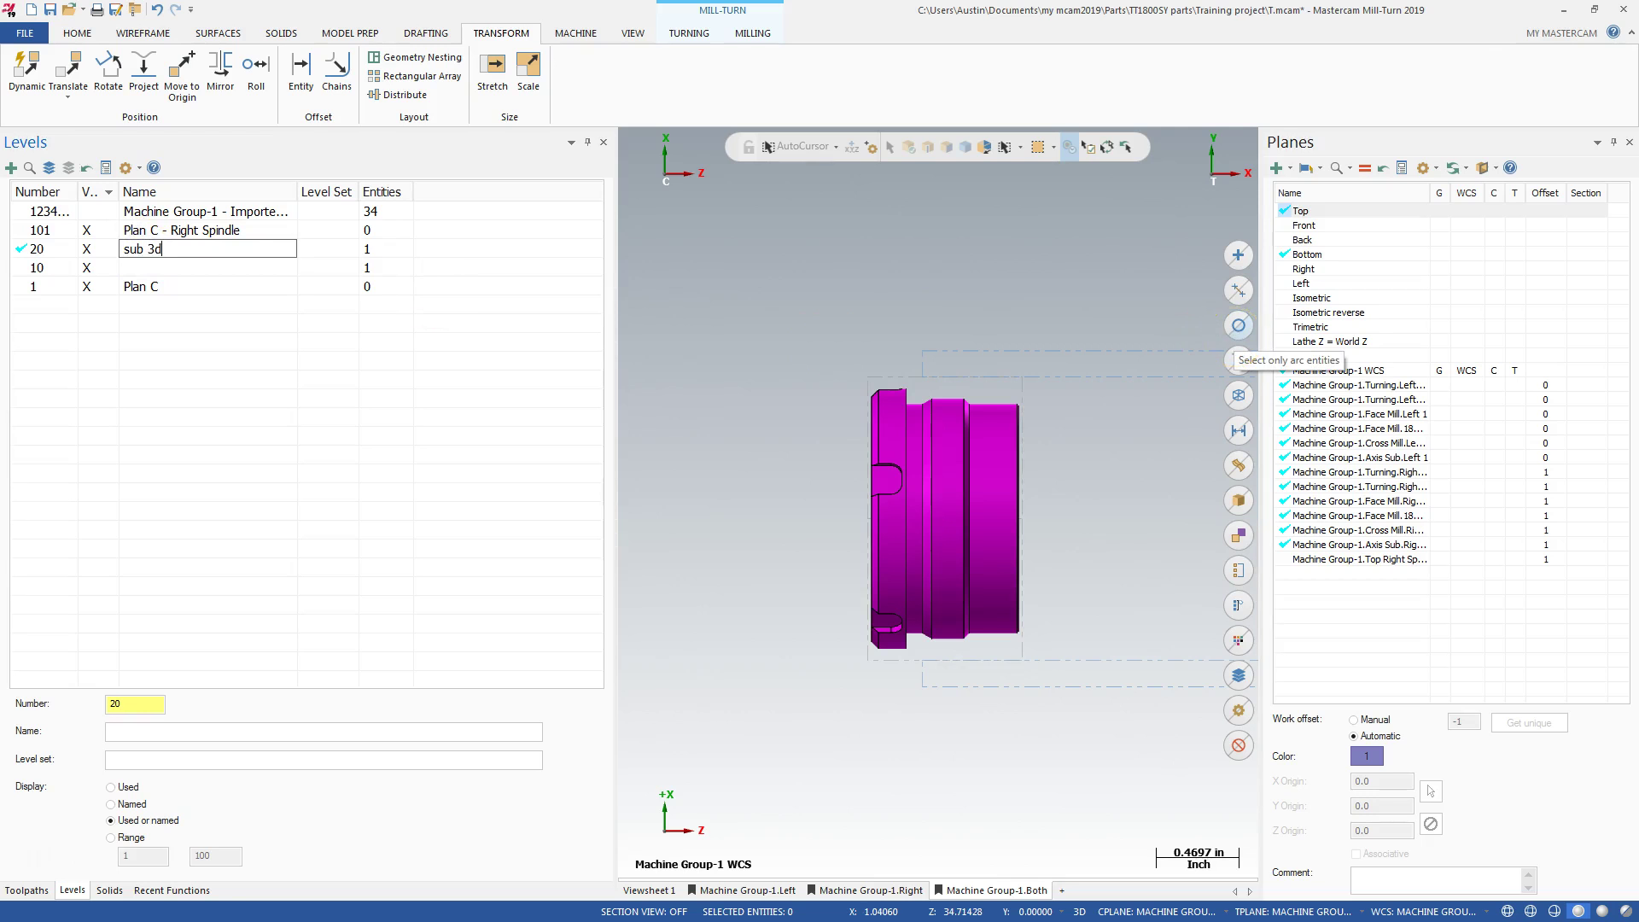
{"action": "double_click", "coordinate": [224, 267]}
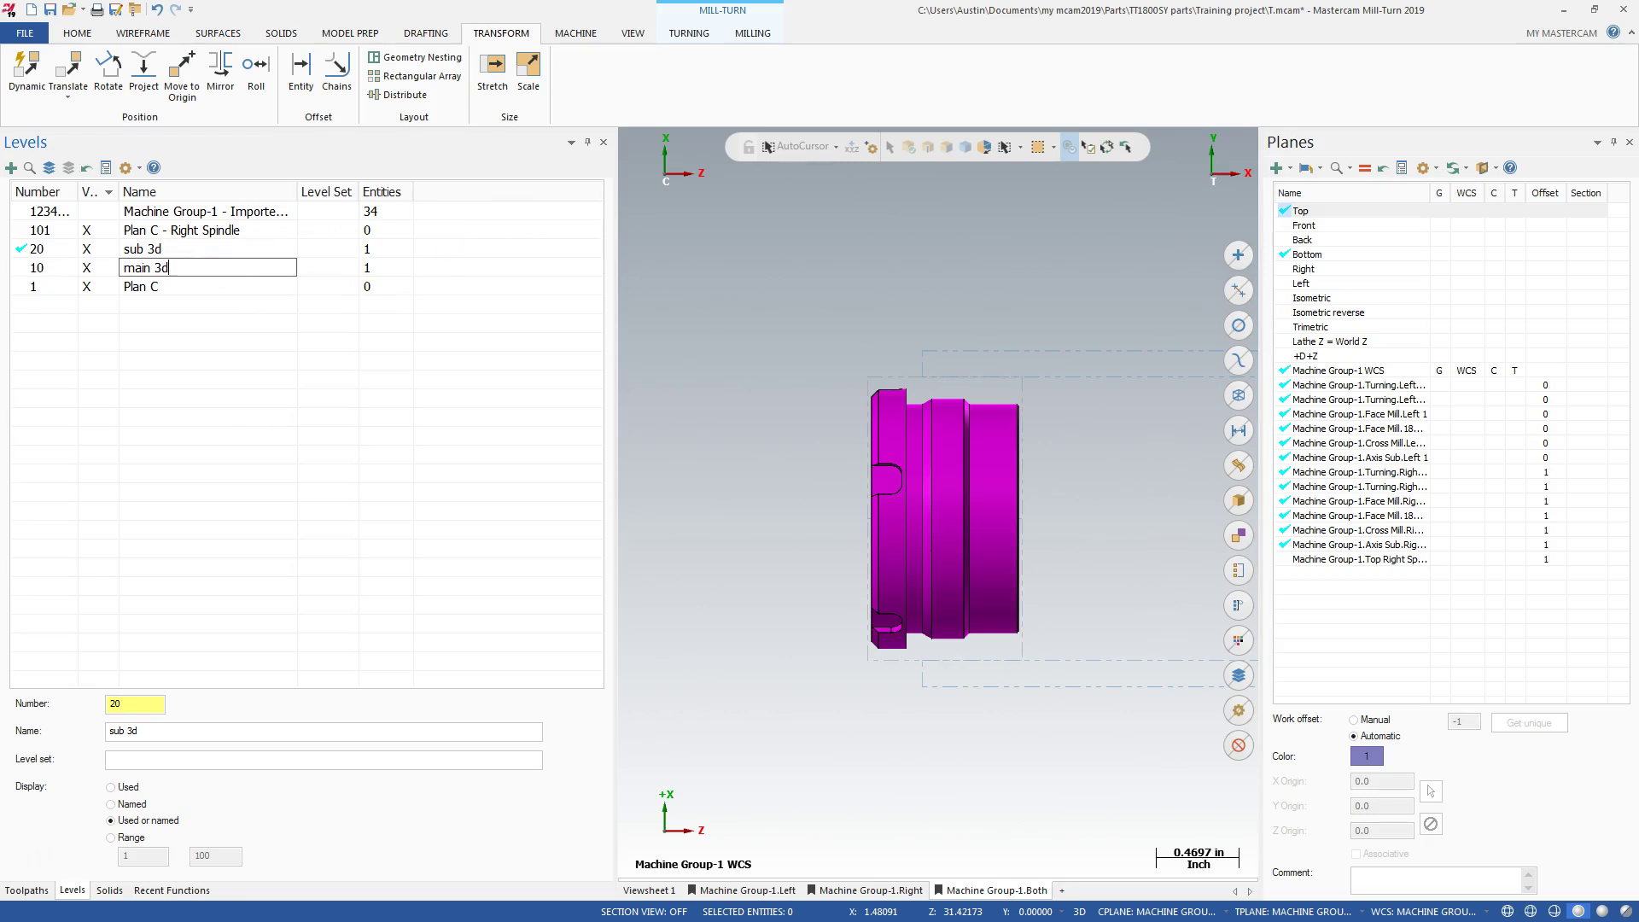
{"action": "left_click", "coordinate": [241, 350]}
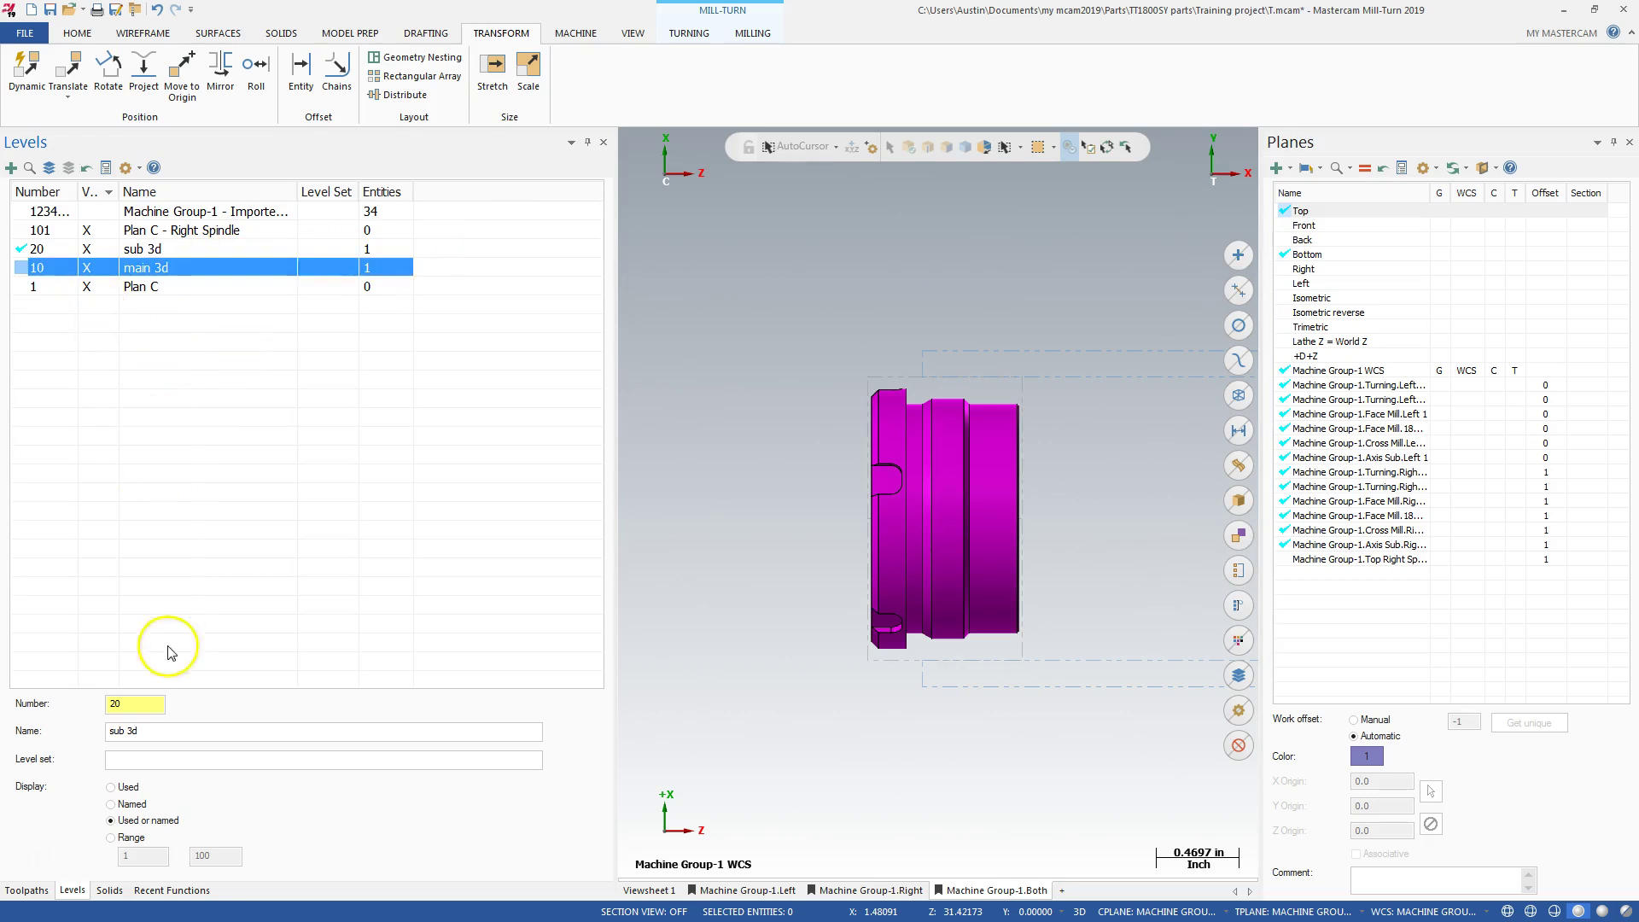
Create level 21 named 'sub wire frame' as the working level
{"action": "left_click", "coordinate": [137, 702]}
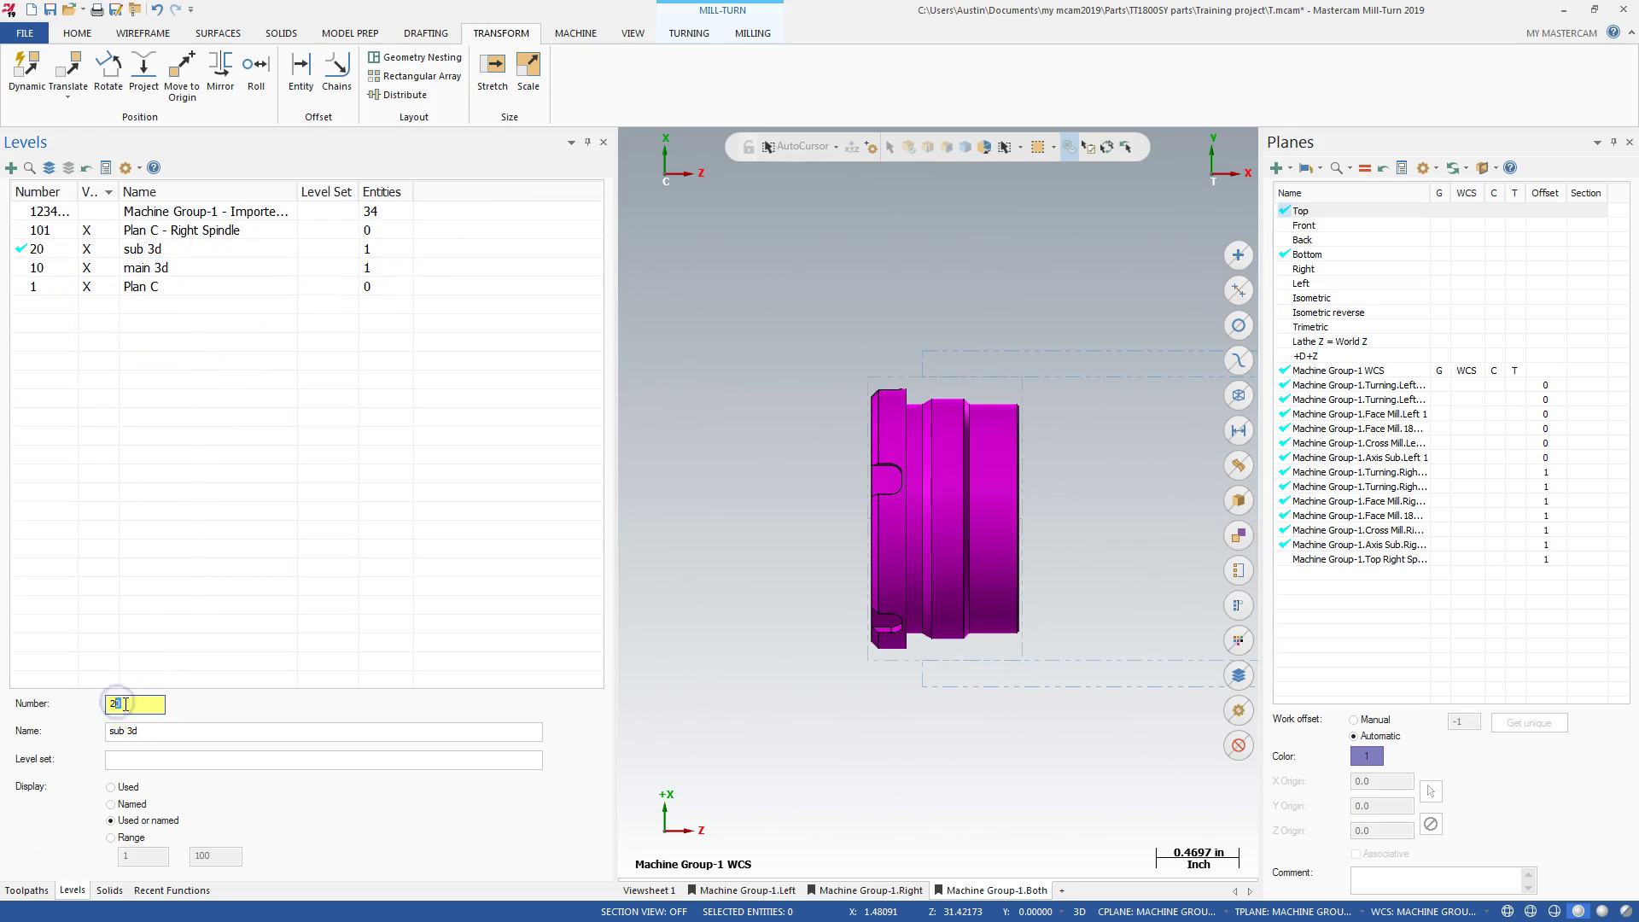
{"action": "type", "text": "21"}
{"action": "left_click", "coordinate": [99, 728]}
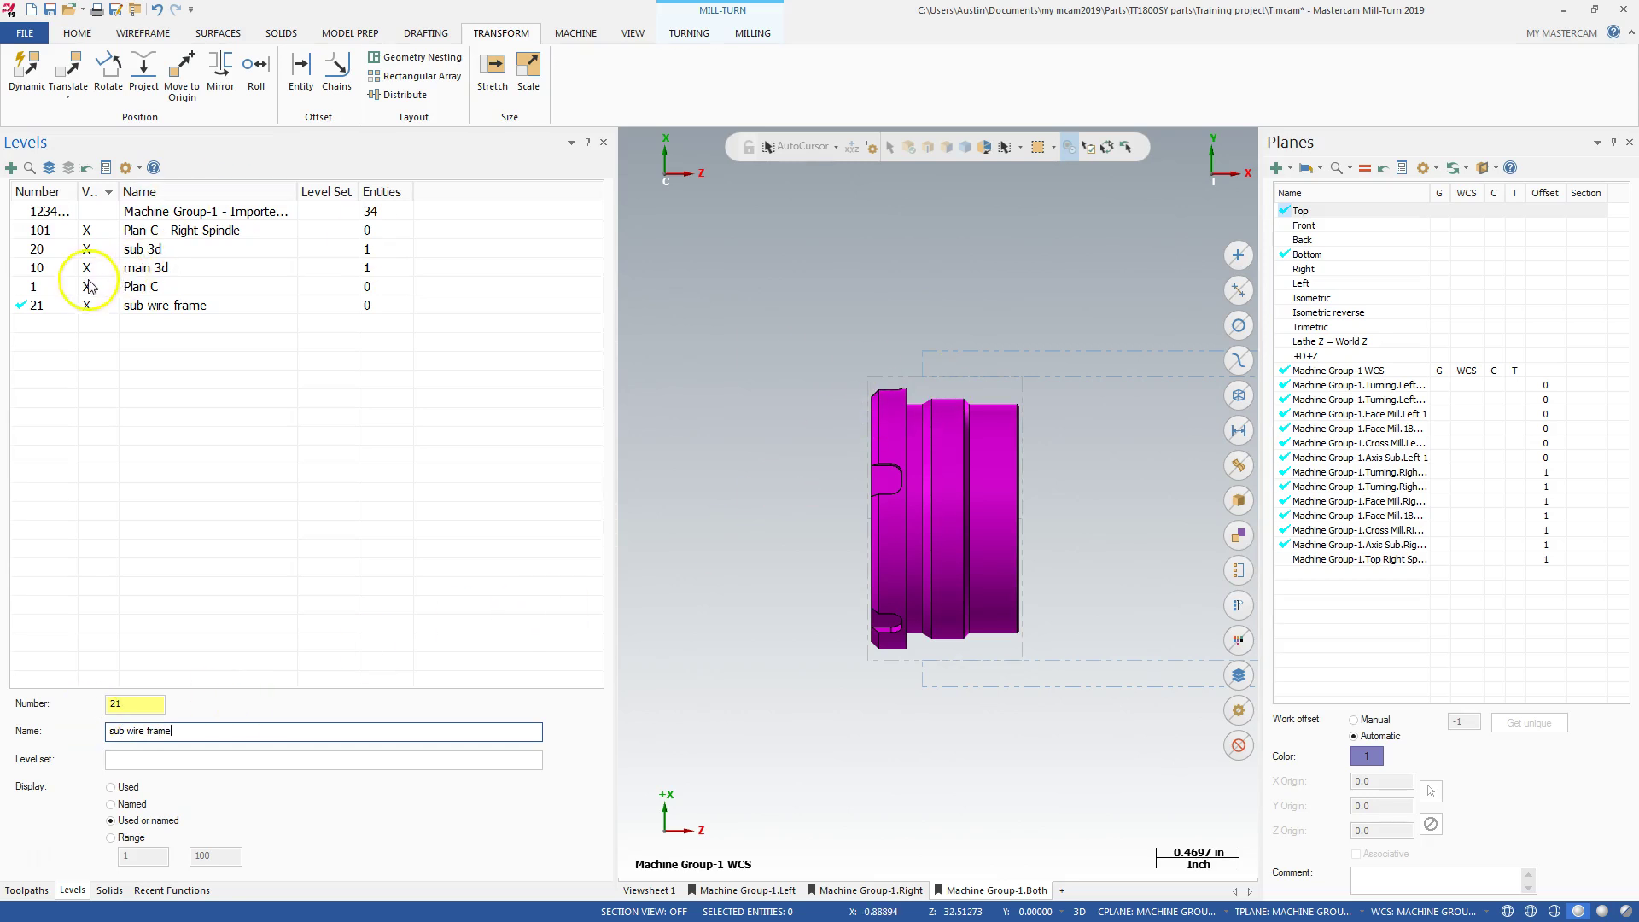
Make a full spin Turn Profile of the sub solid, giving 86 entities on level 21
{"action": "left_click", "coordinate": [145, 34]}
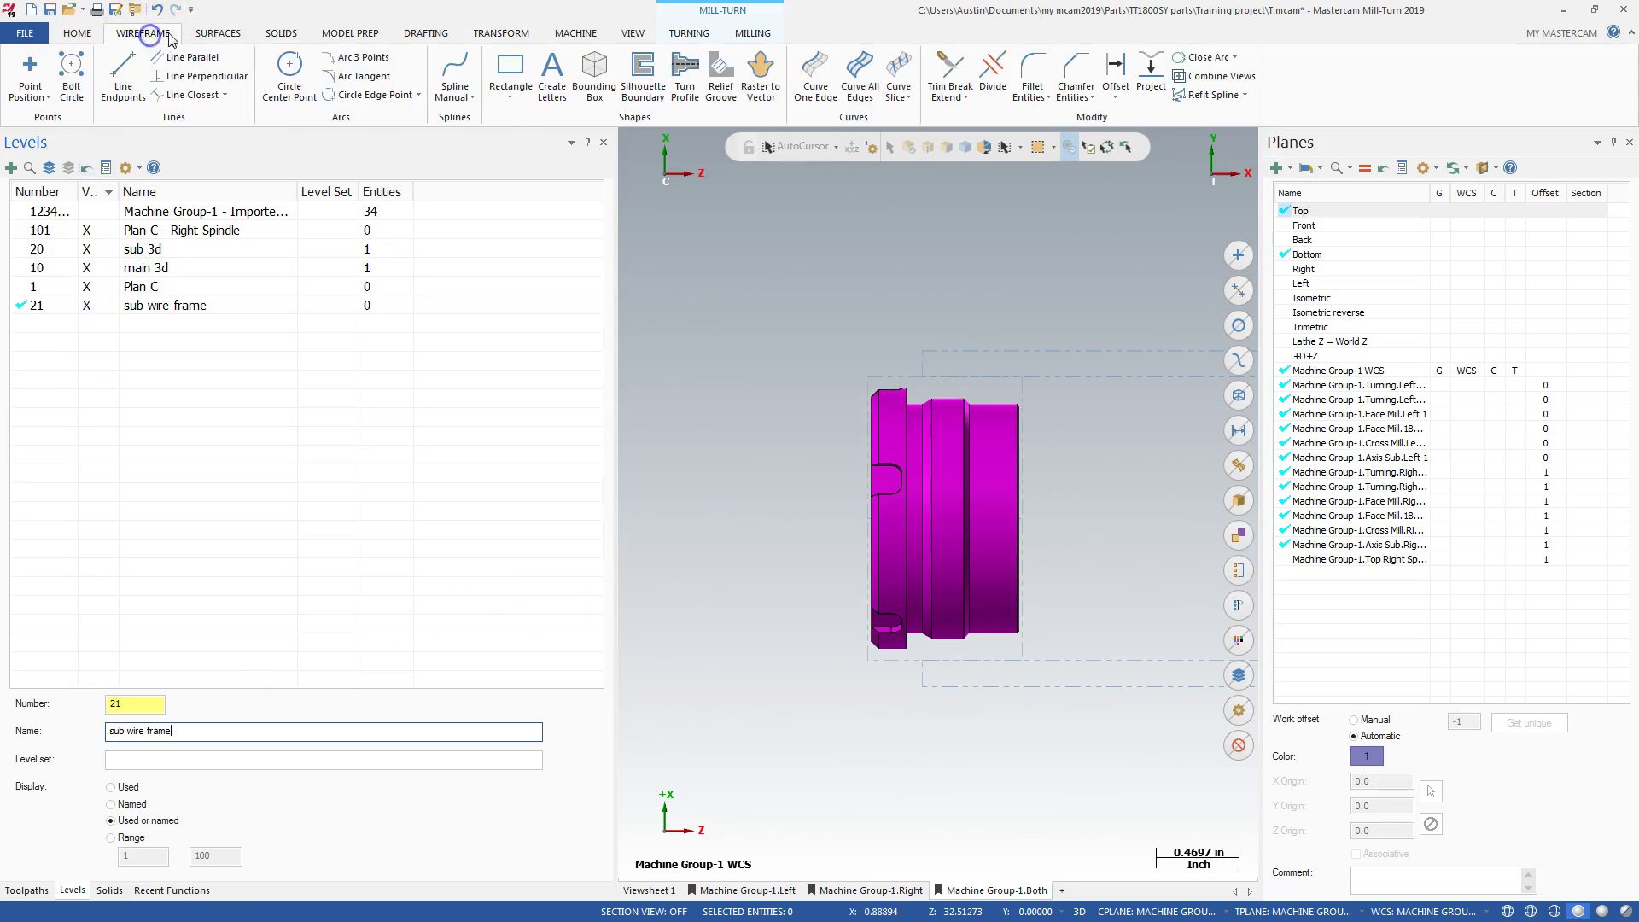
{"action": "left_click", "coordinate": [685, 89]}
{"action": "left_click", "coordinate": [948, 480]}
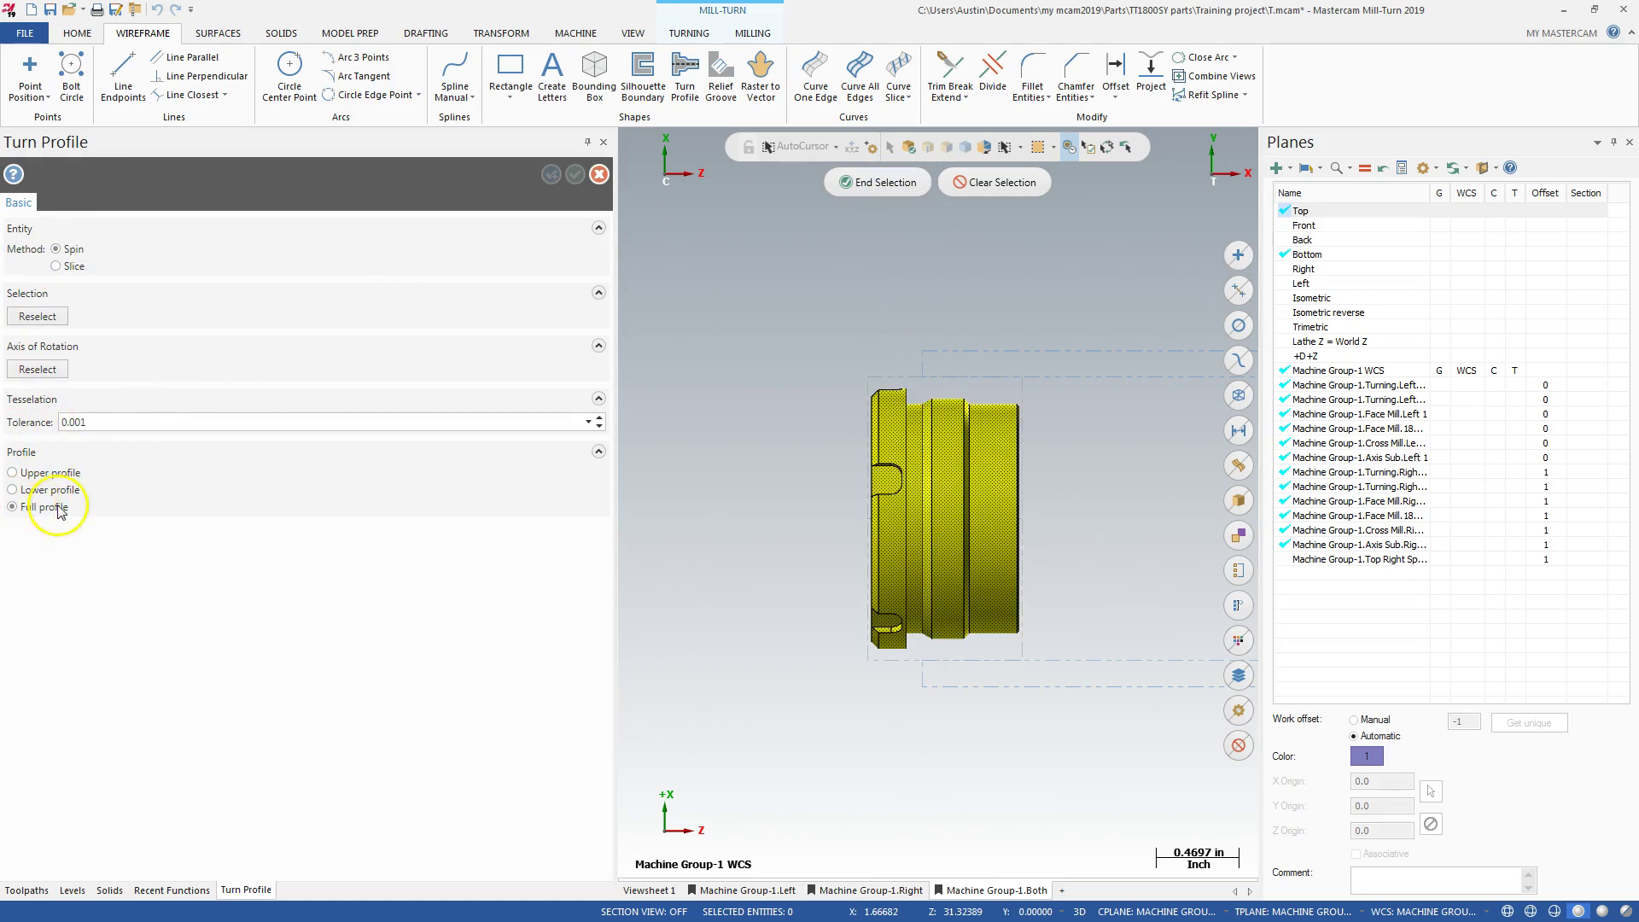
{"action": "left_click", "coordinate": [850, 186]}
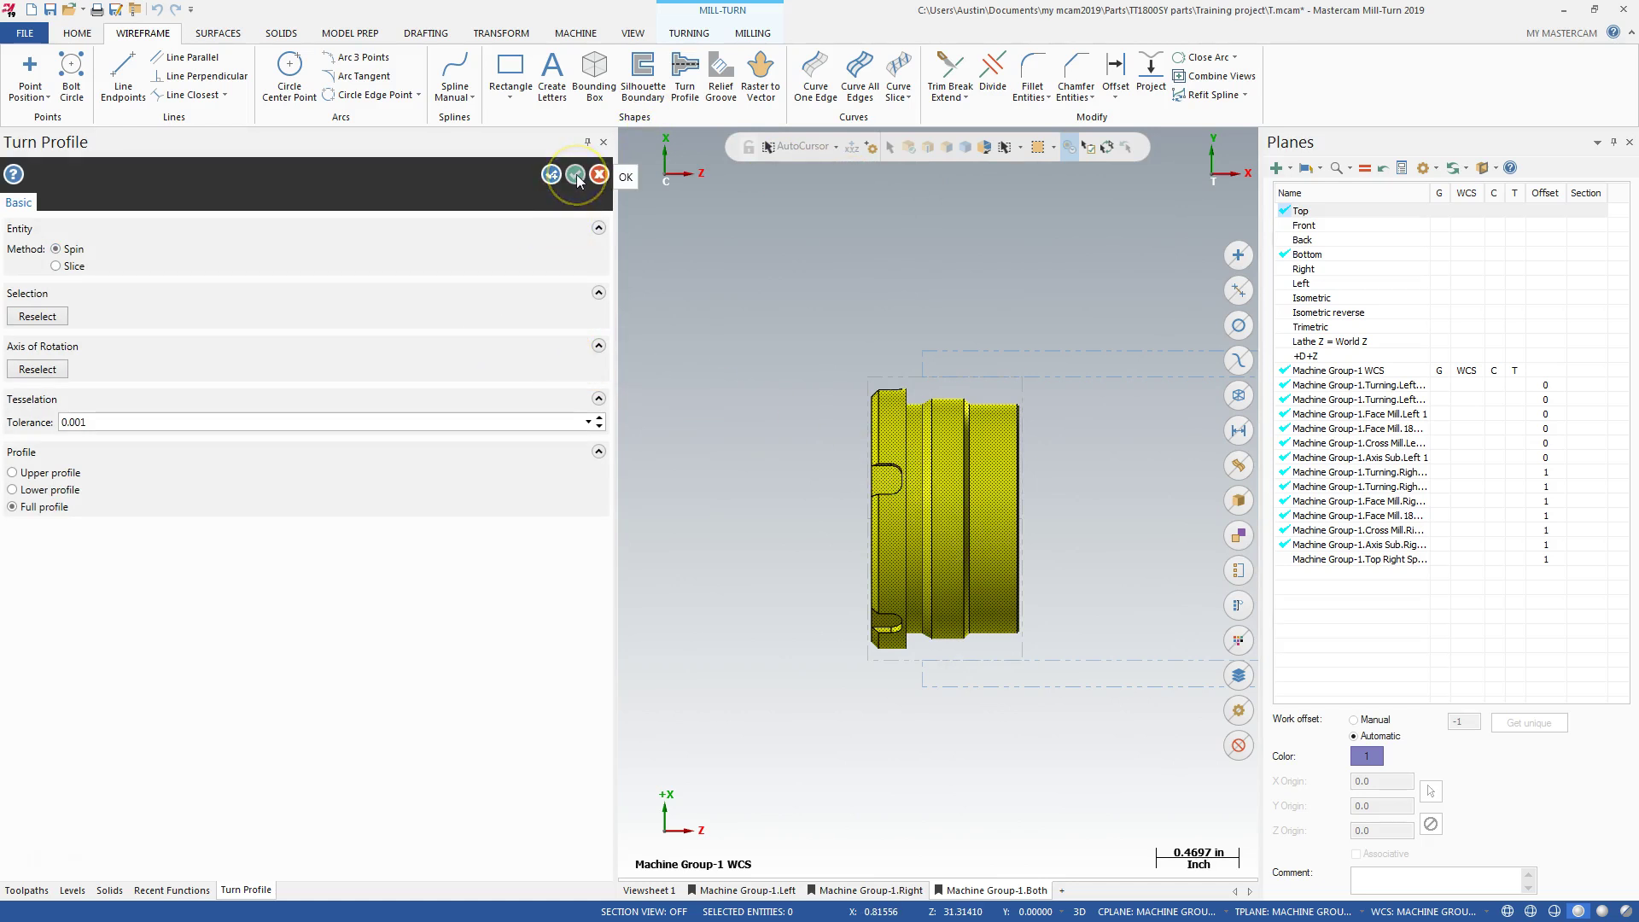
{"action": "left_click", "coordinate": [556, 184]}
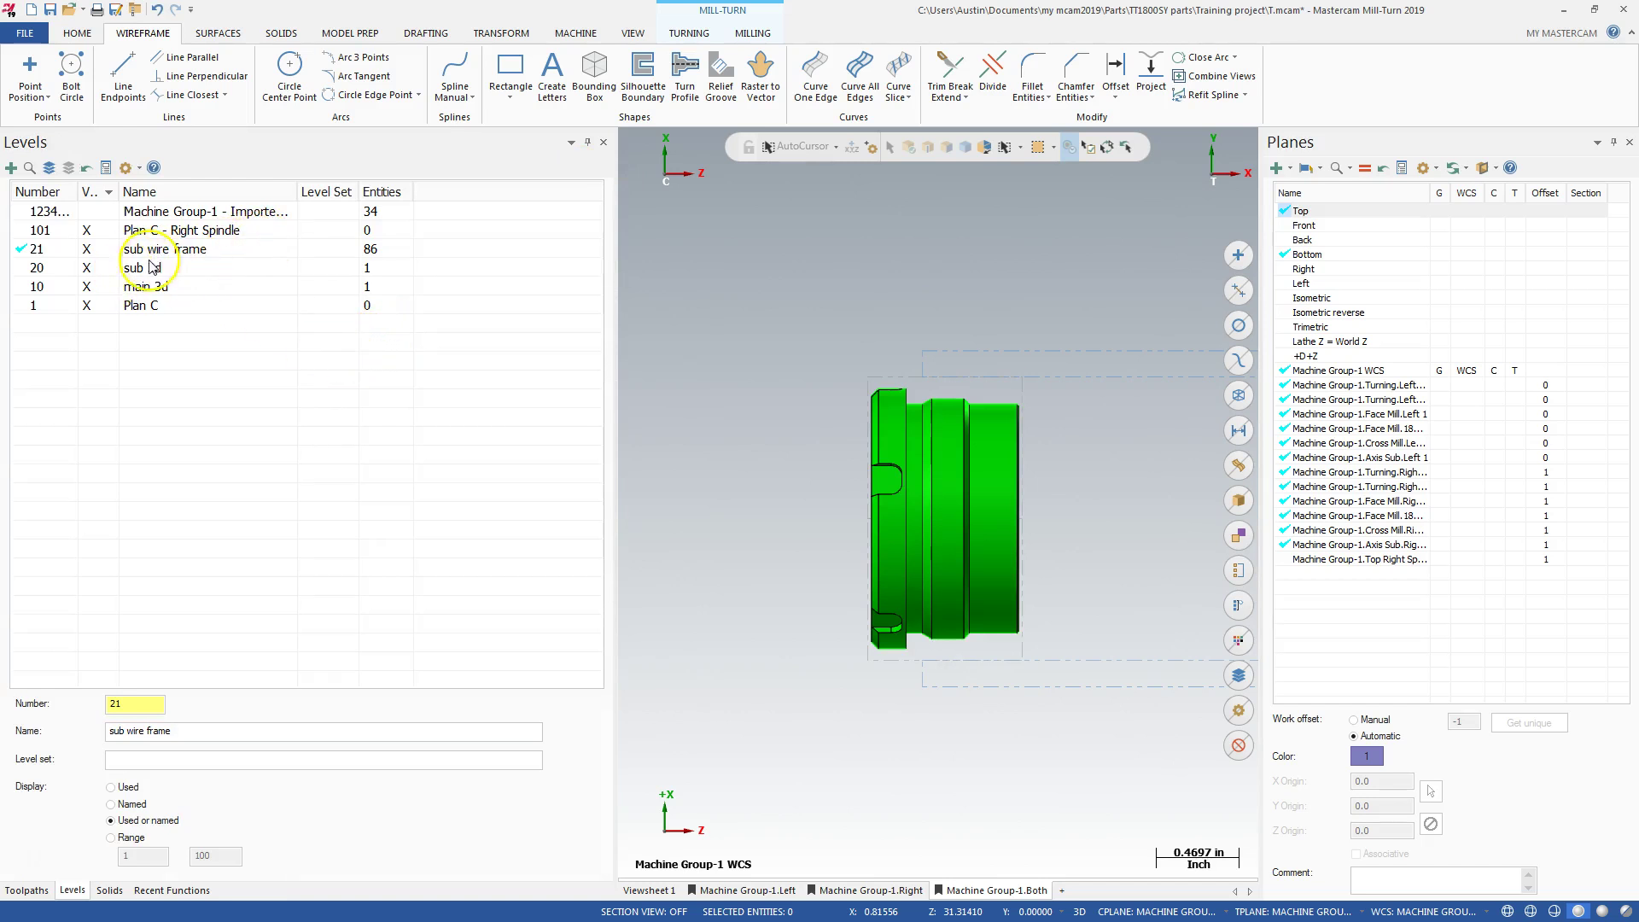
Hide the sub 3d solid and window-select the scalloped profile segments
{"action": "left_click", "coordinate": [88, 269]}
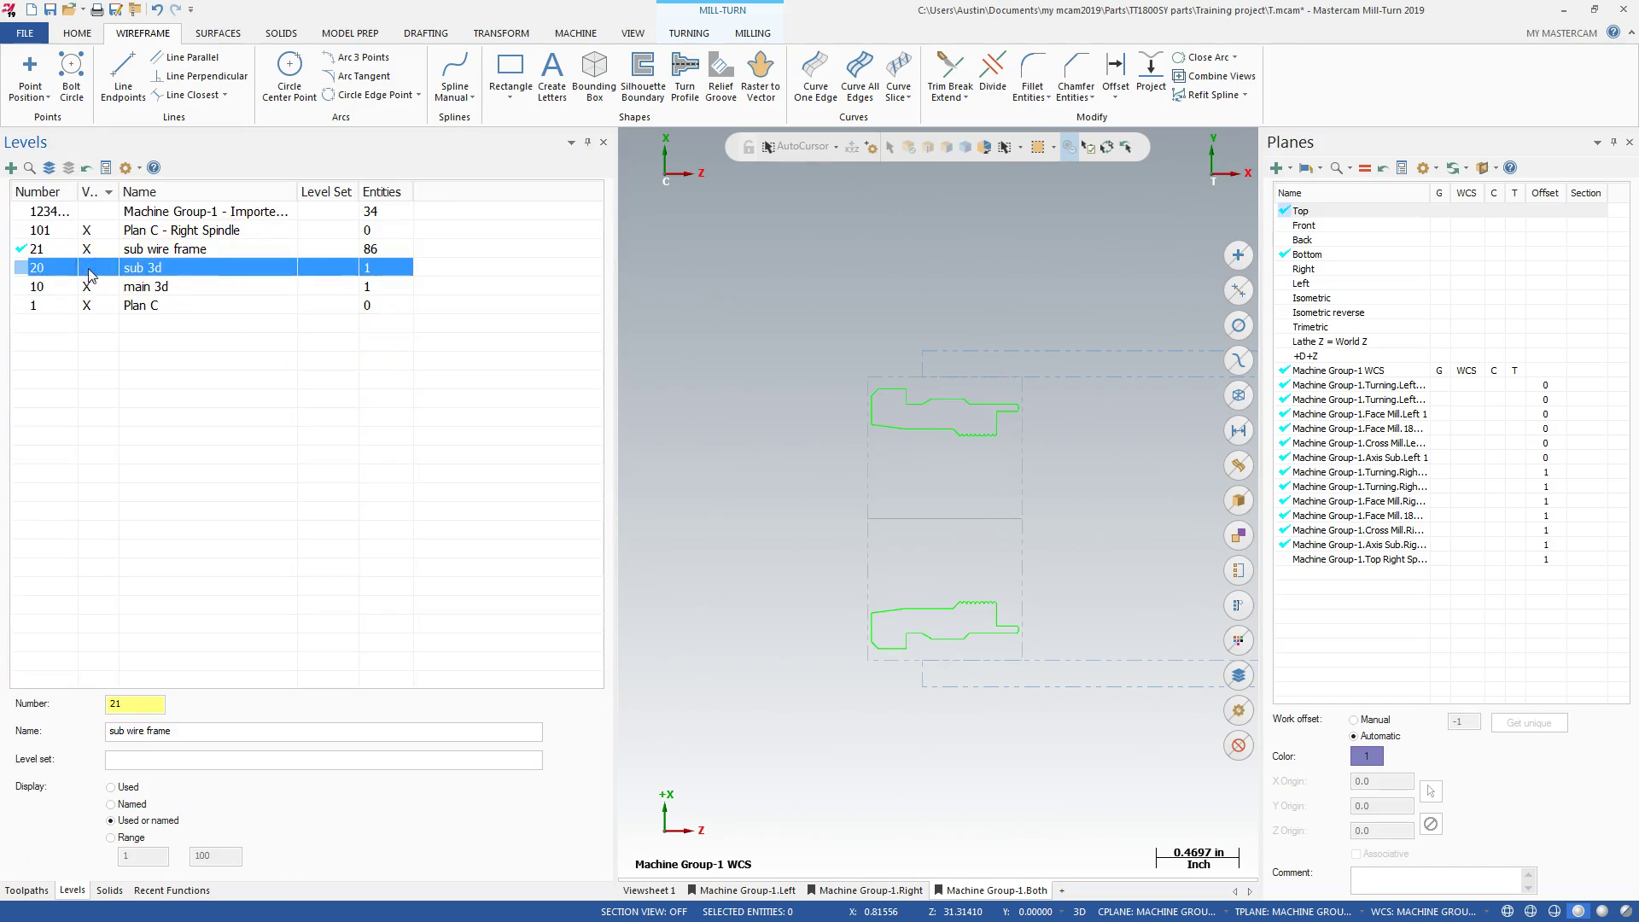
{"action": "scroll", "coordinate": [995, 444], "scroll_direction": "up", "scroll_amount": 7}
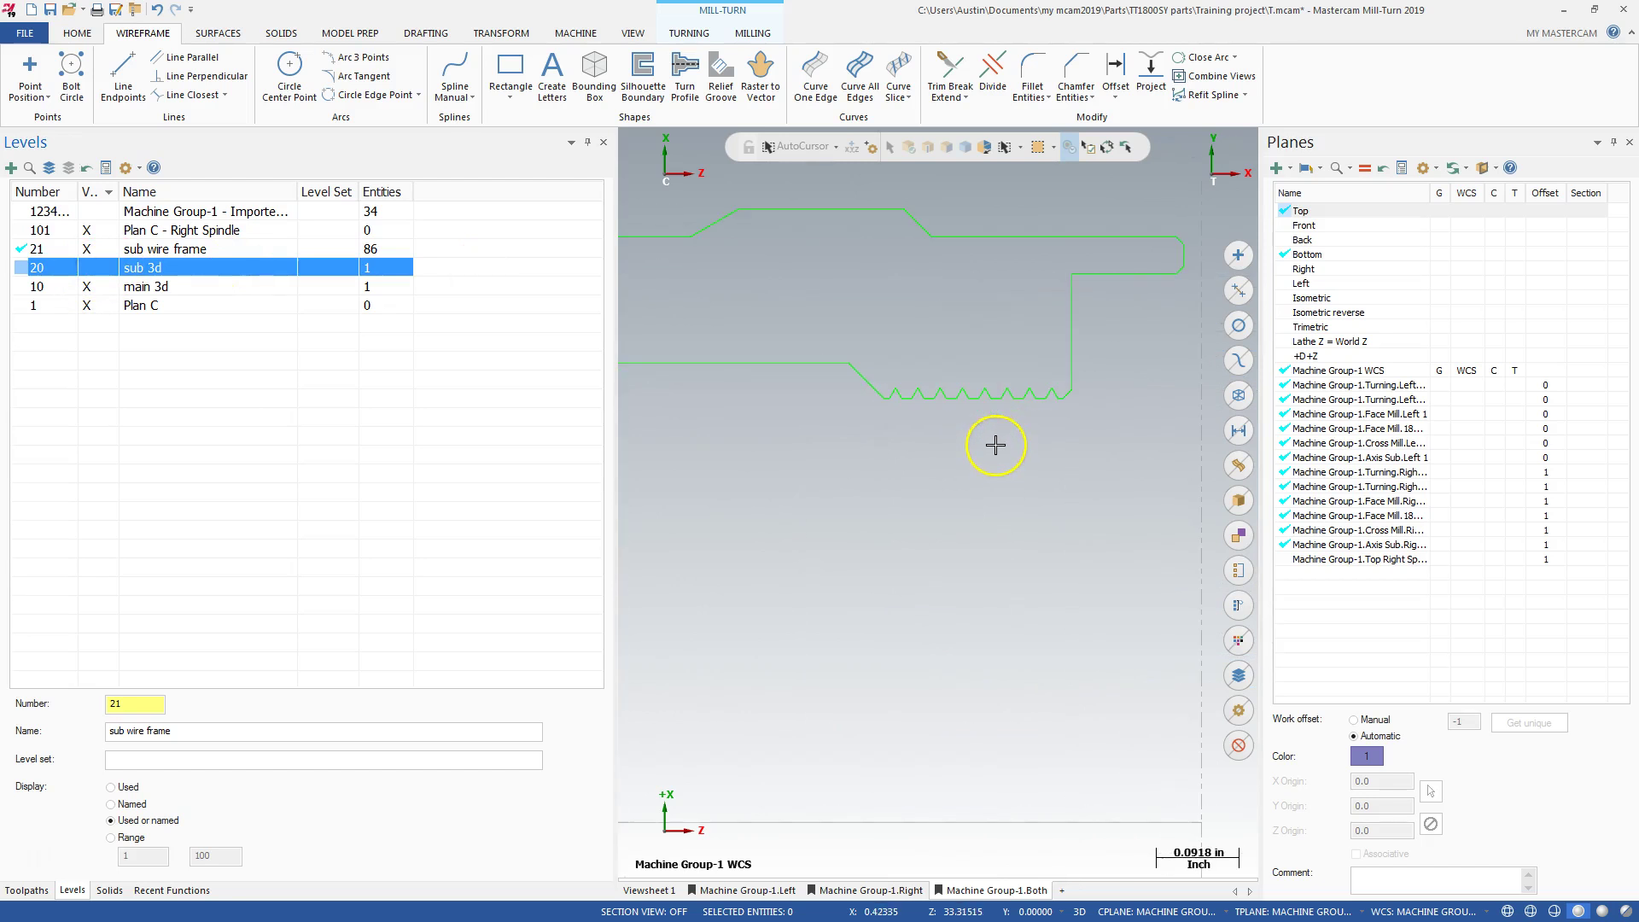
{"action": "left_click_drag", "start_coordinate": [1081, 435], "coordinate": [877, 355]}
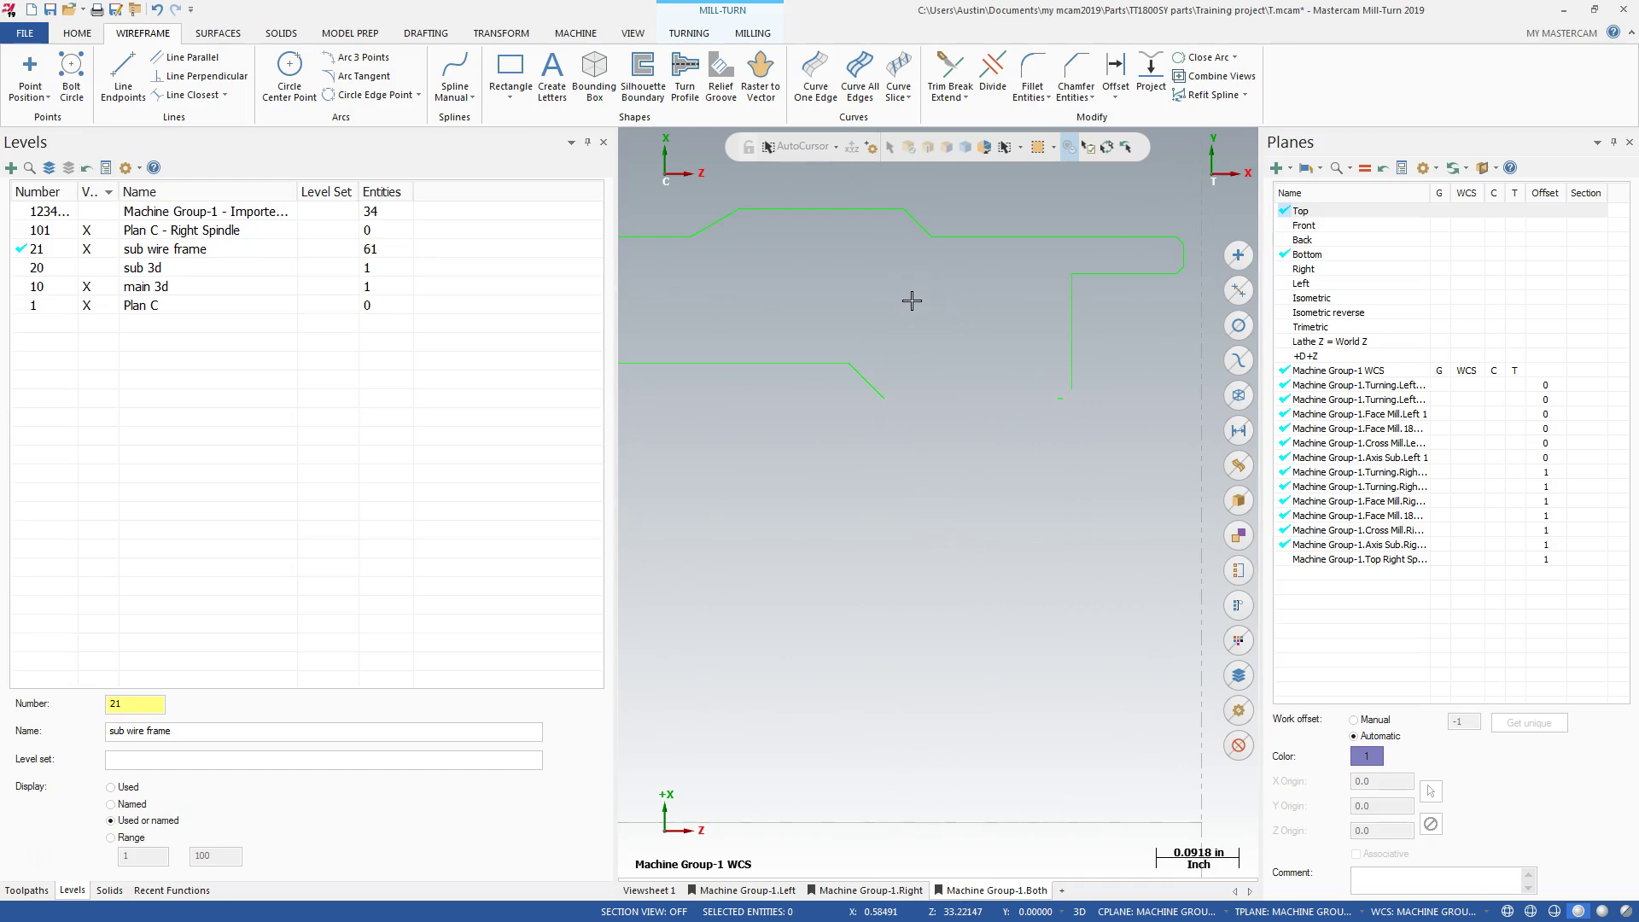
Trim the vertical corner line to the short horizontal line
{"action": "left_click", "coordinate": [952, 74]}
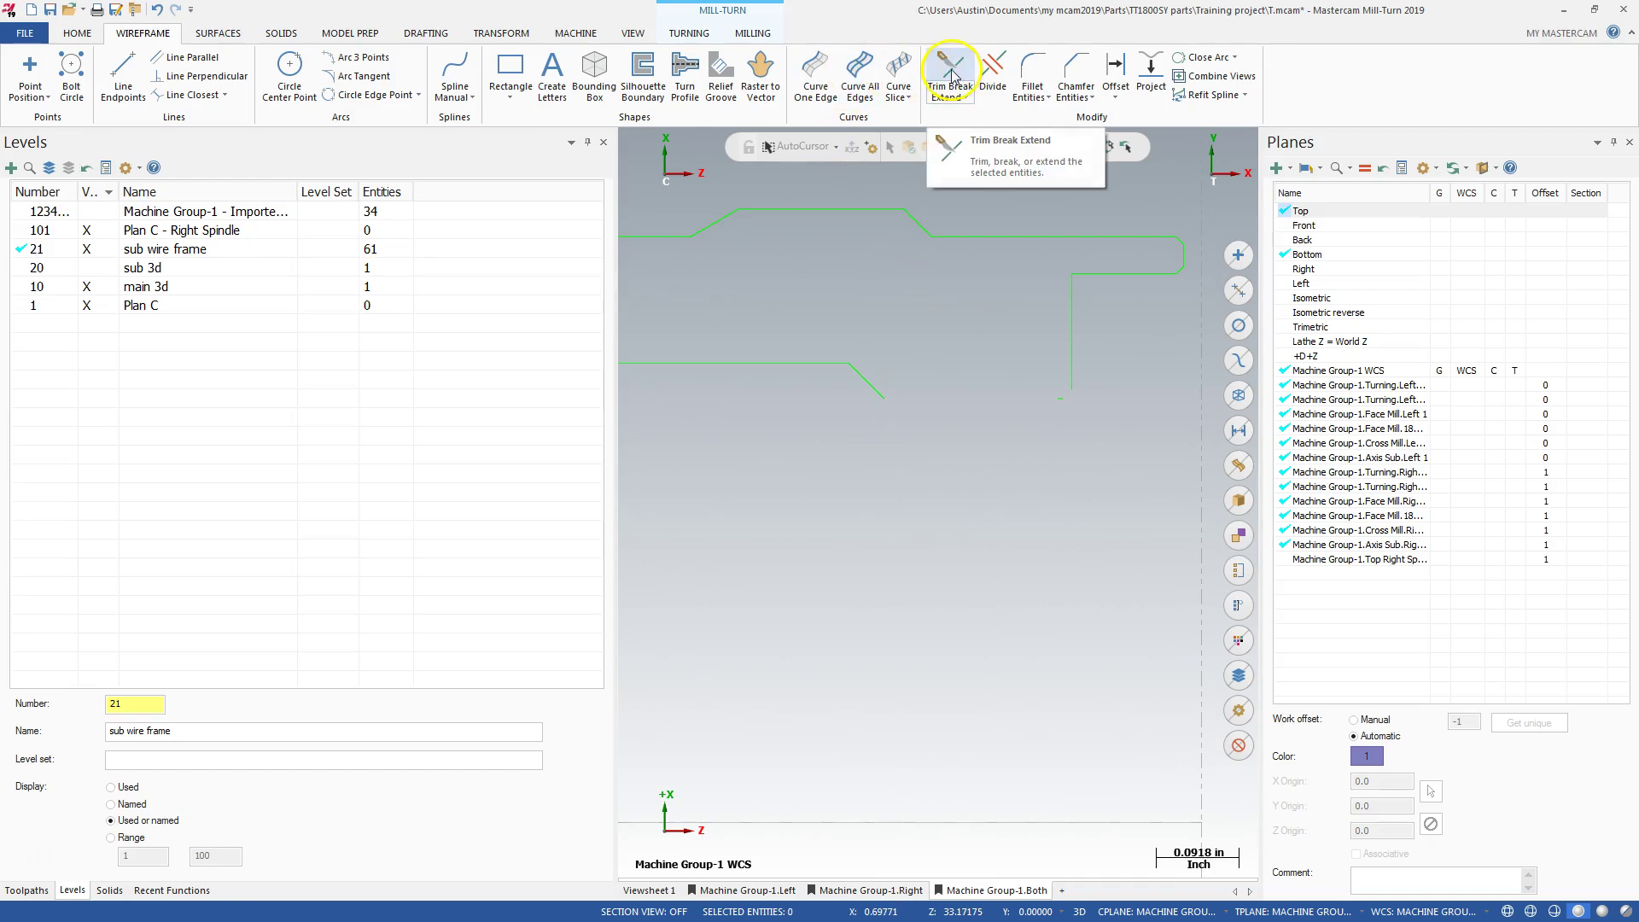
{"action": "left_click", "coordinate": [1065, 381]}
{"action": "scroll", "coordinate": [1067, 382], "scroll_direction": "up", "scroll_amount": 3}
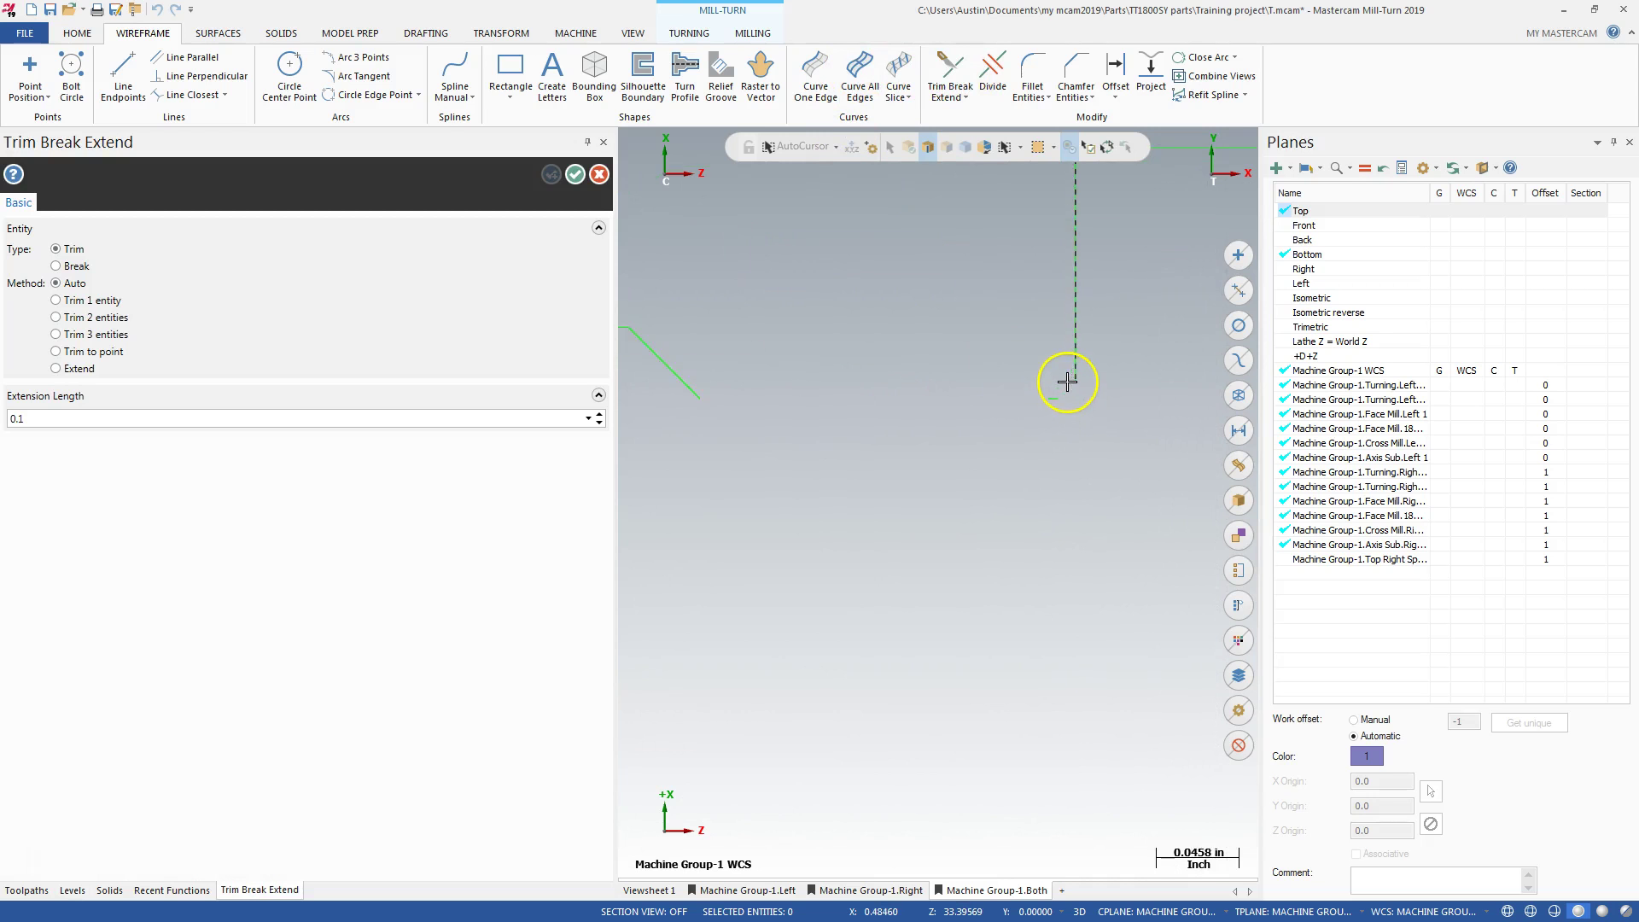
{"action": "left_click", "coordinate": [1053, 401]}
{"action": "scroll", "coordinate": [1070, 379], "scroll_direction": "up", "scroll_amount": 2}
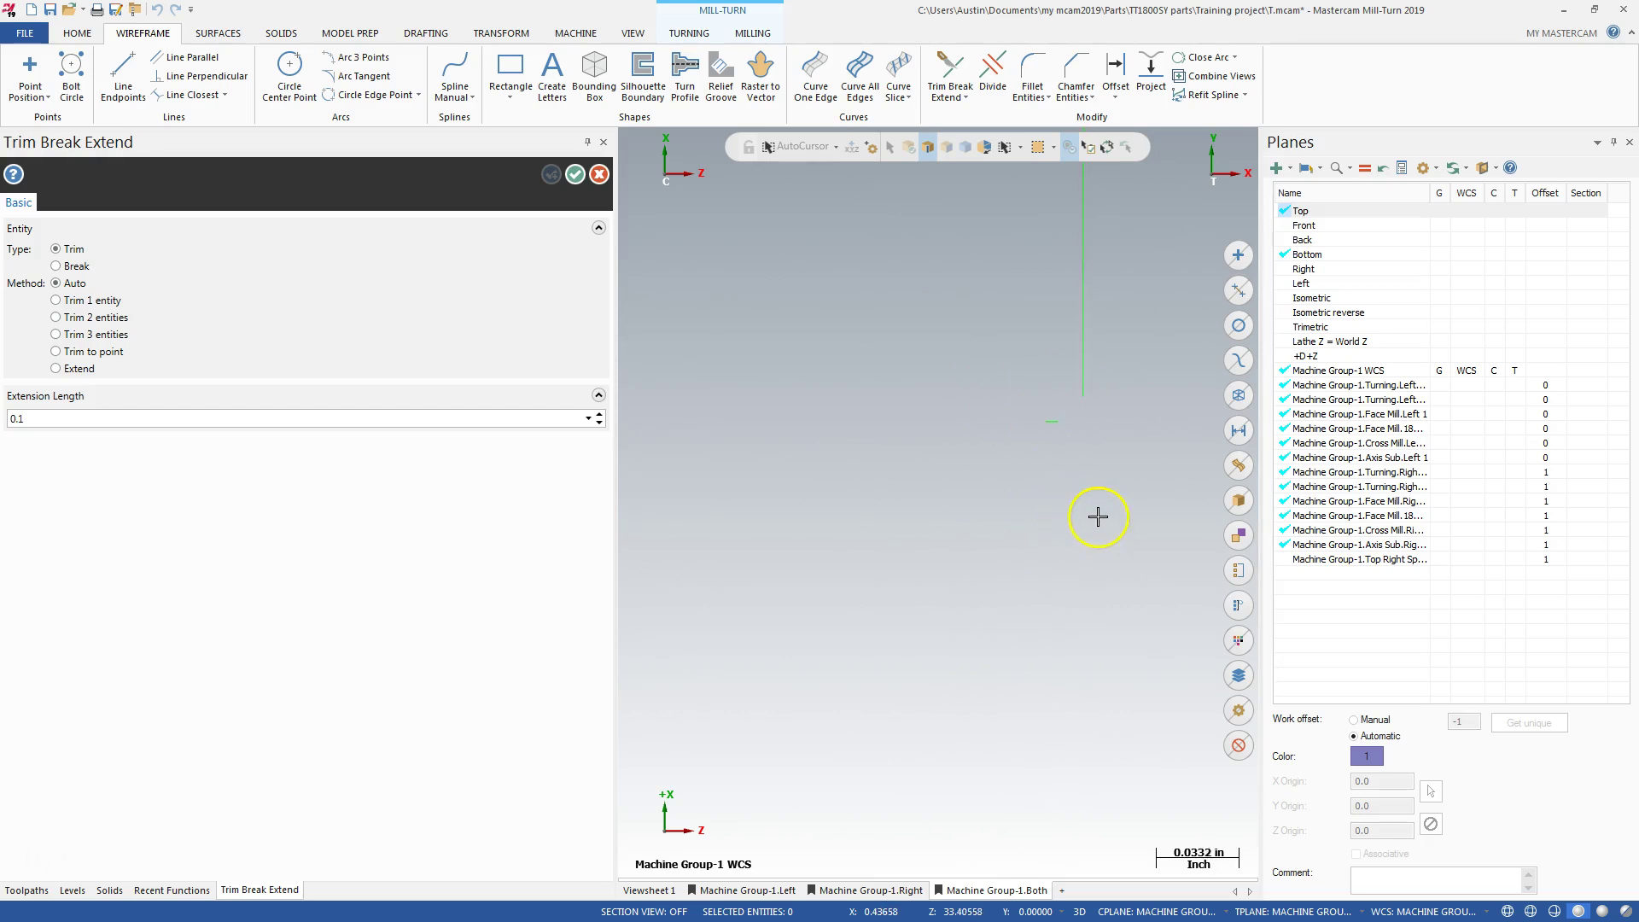
{"action": "scroll", "coordinate": [1098, 516], "scroll_direction": "down", "scroll_amount": 4}
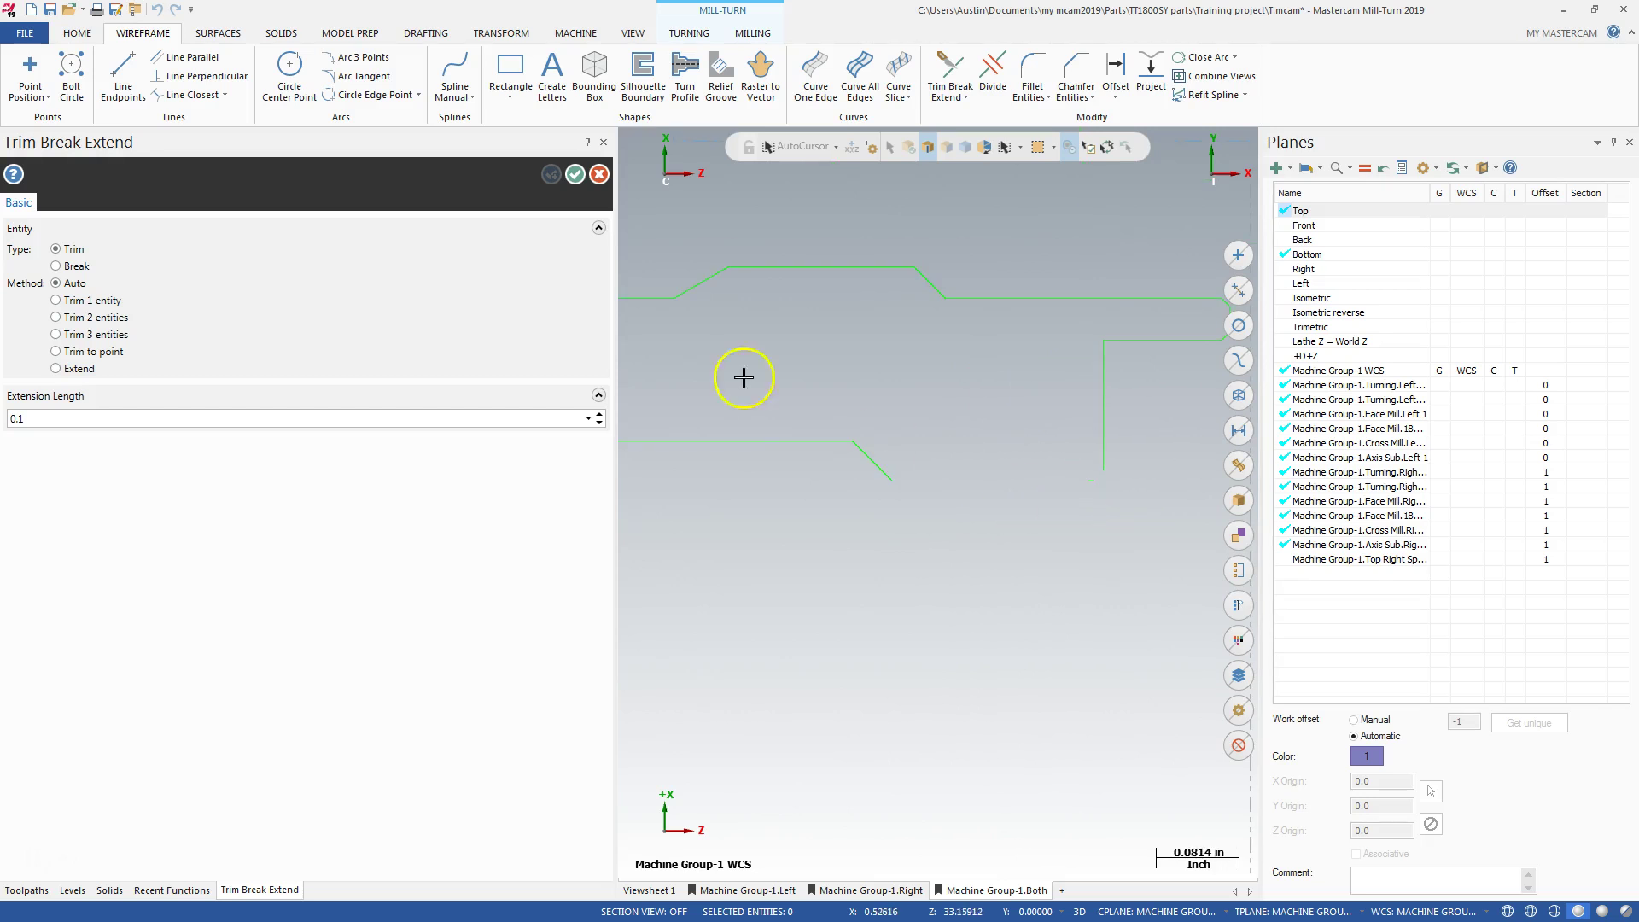
{"action": "left_click", "coordinate": [599, 174]}
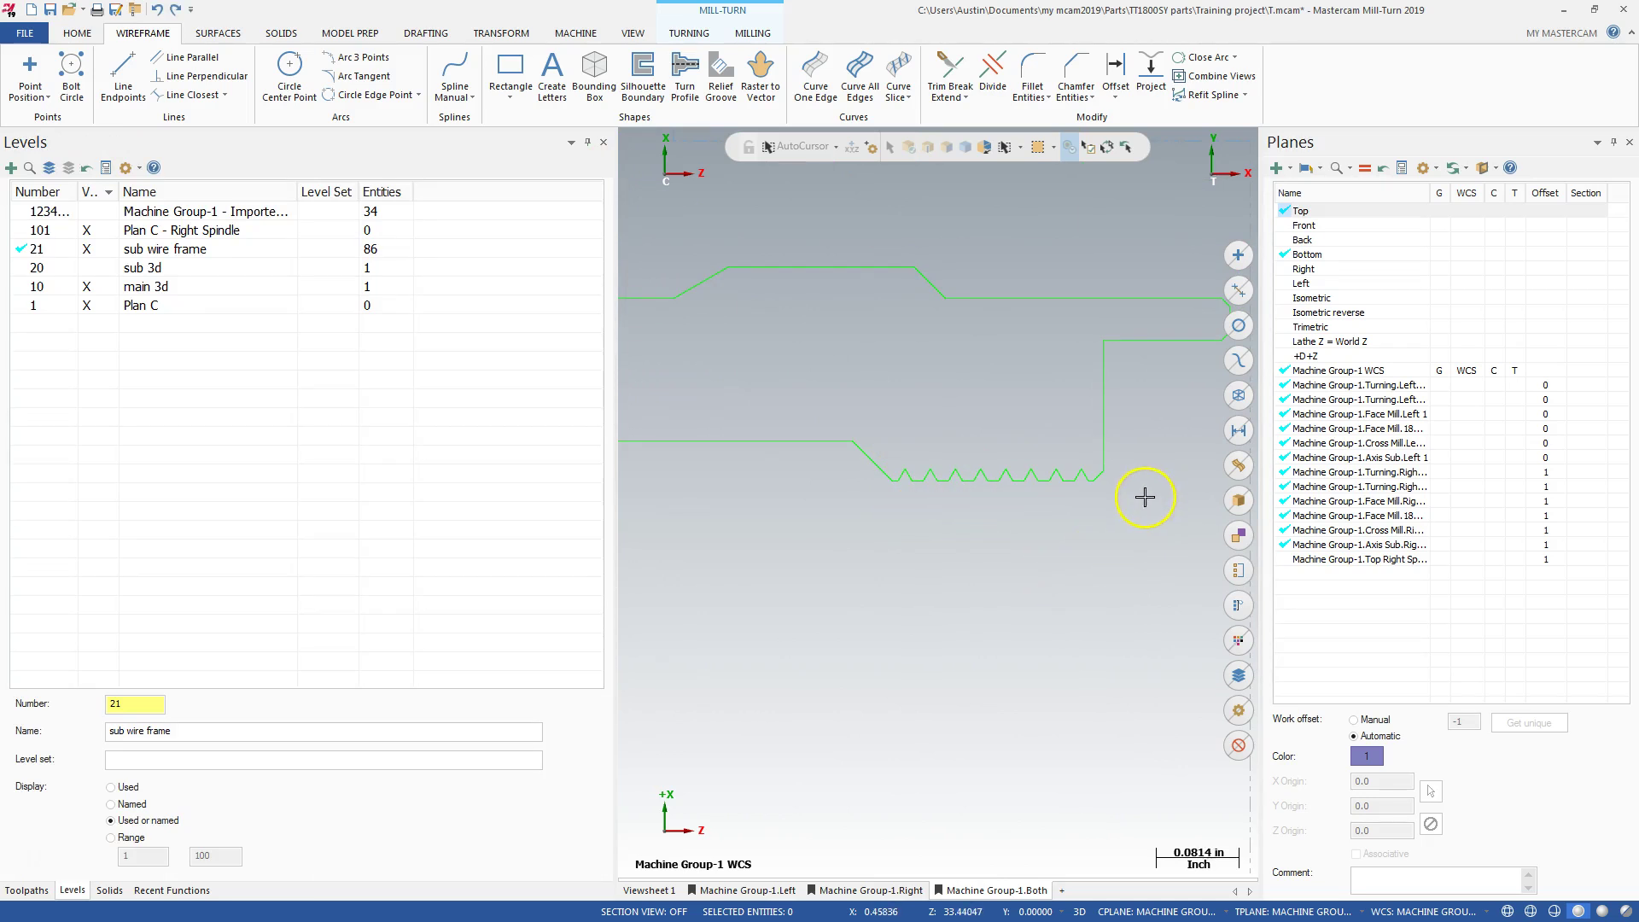
Delete the thread zigzag lines from the sub profile
{"action": "left_click_drag", "start_coordinate": [1119, 498], "coordinate": [870, 454]}
{"action": "scroll", "coordinate": [1076, 493], "scroll_direction": "up", "scroll_amount": 5}
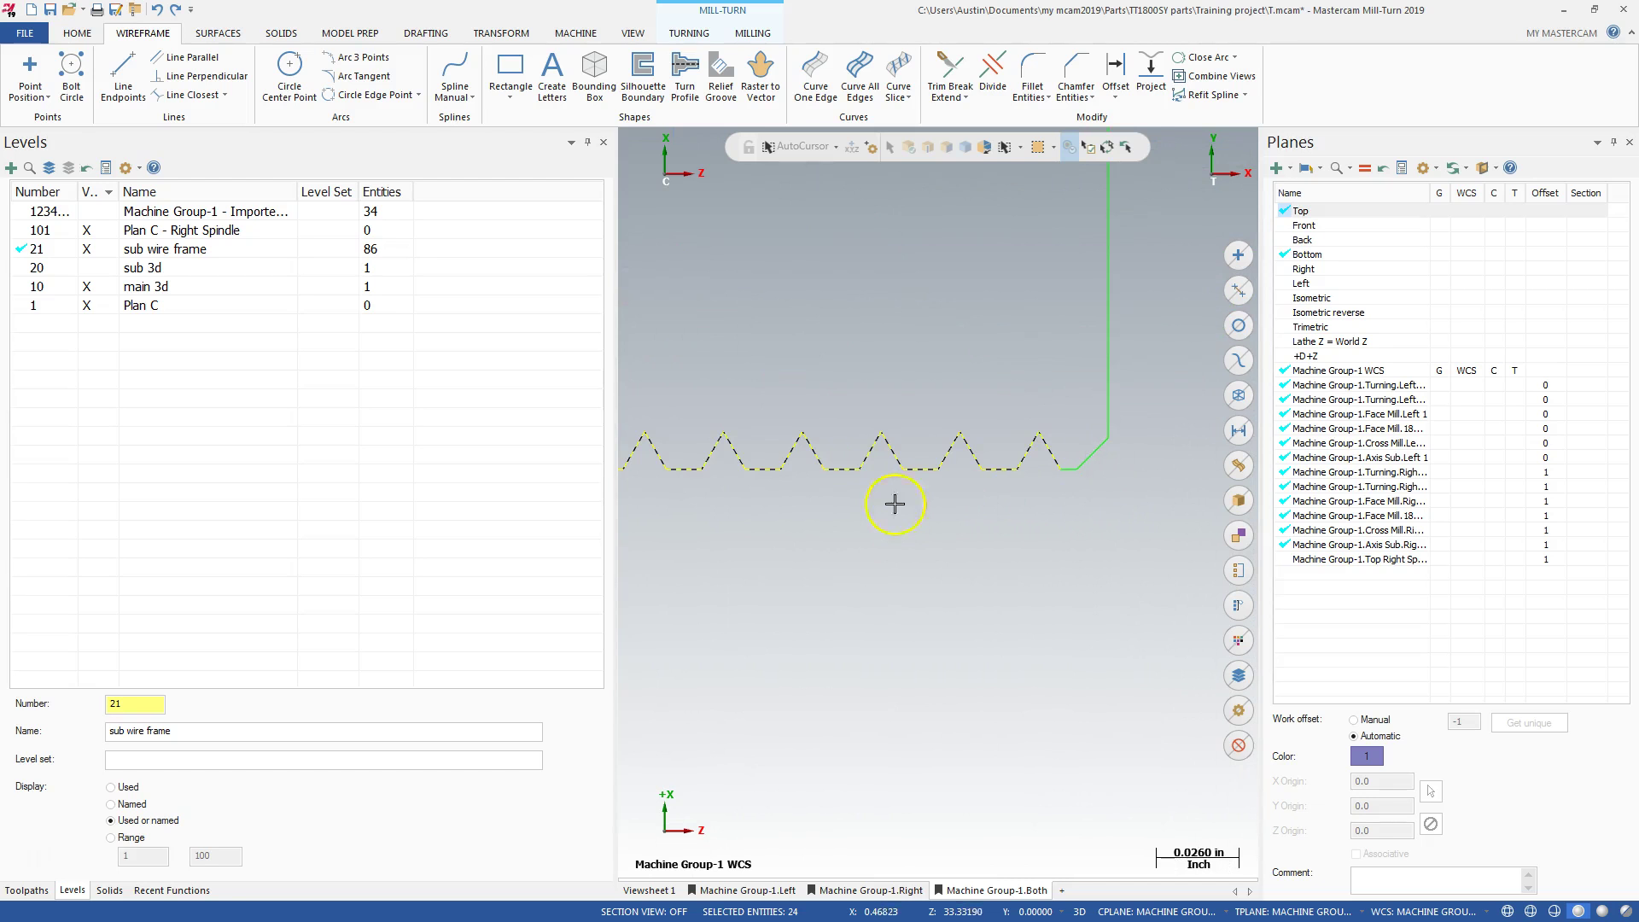
{"action": "key", "text": "Delete"}
{"action": "scroll", "coordinate": [1059, 487], "scroll_direction": "down", "scroll_amount": 3}
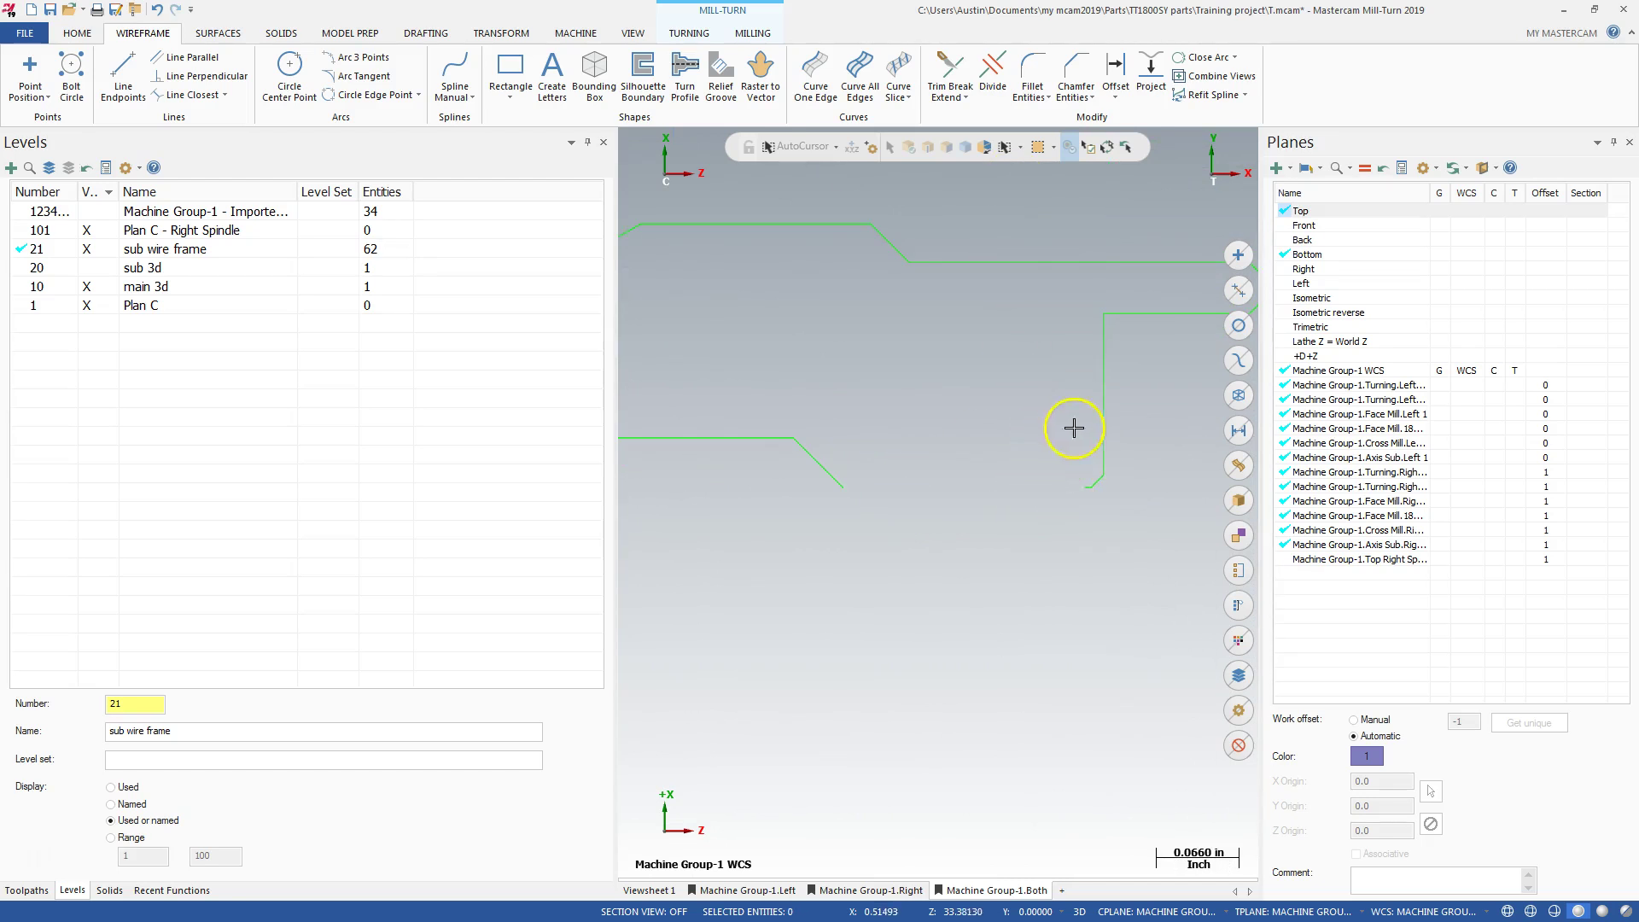
Trim the horizontal and diagonal lines so they meet at the corner
{"action": "left_click", "coordinate": [949, 76]}
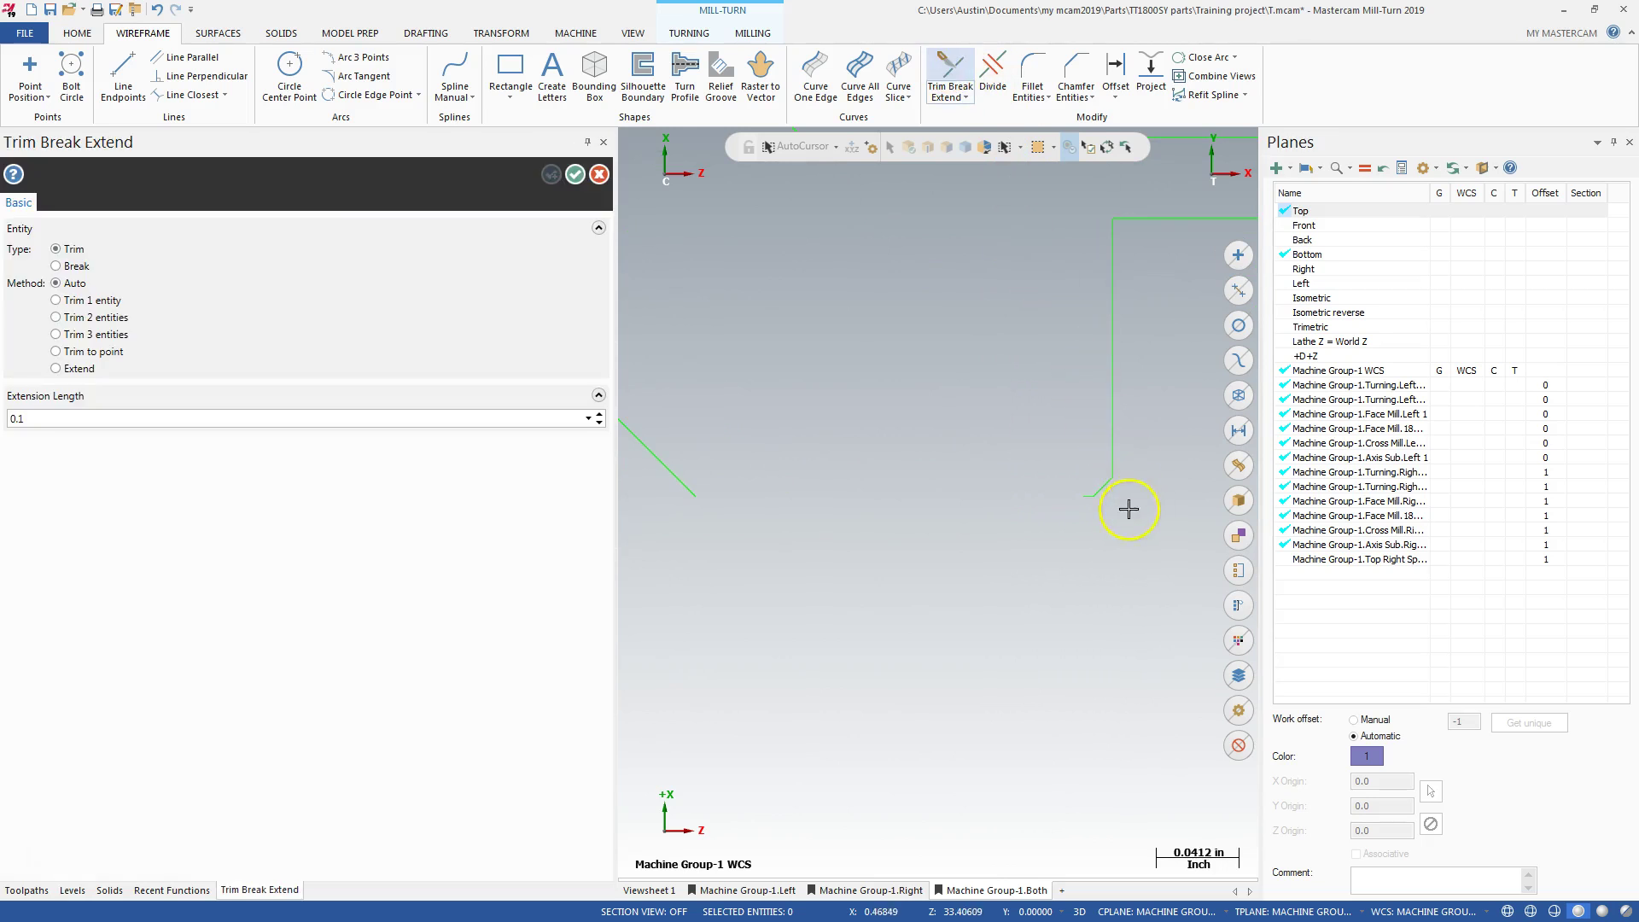
{"action": "left_click", "coordinate": [676, 482]}
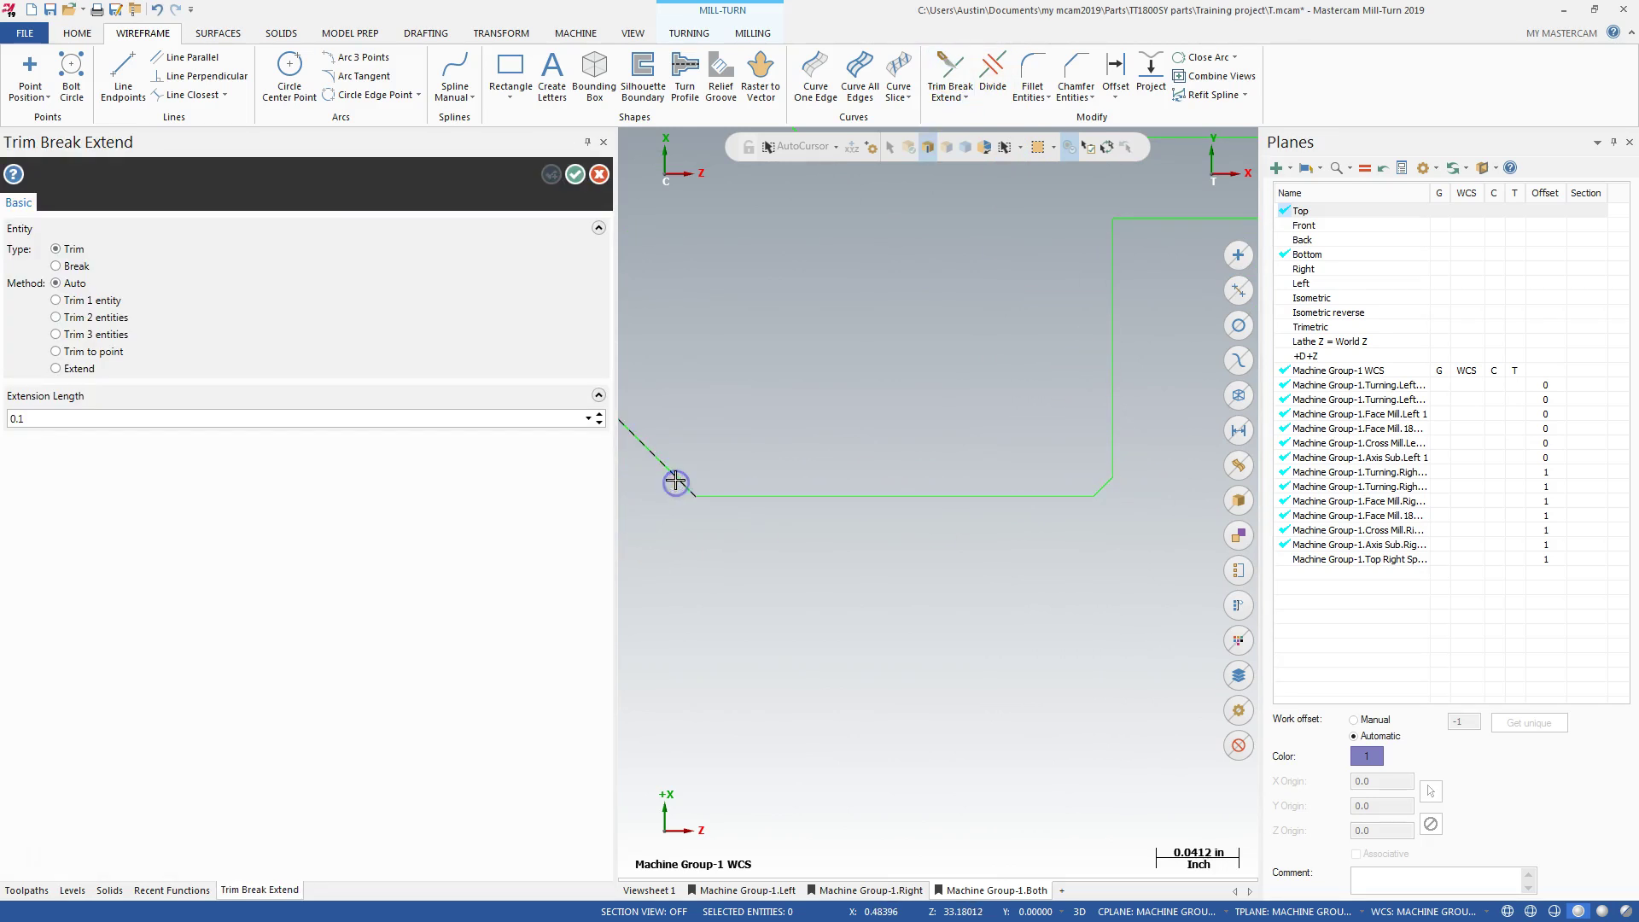
{"action": "scroll", "coordinate": [857, 549], "scroll_direction": "down", "scroll_amount": 15}
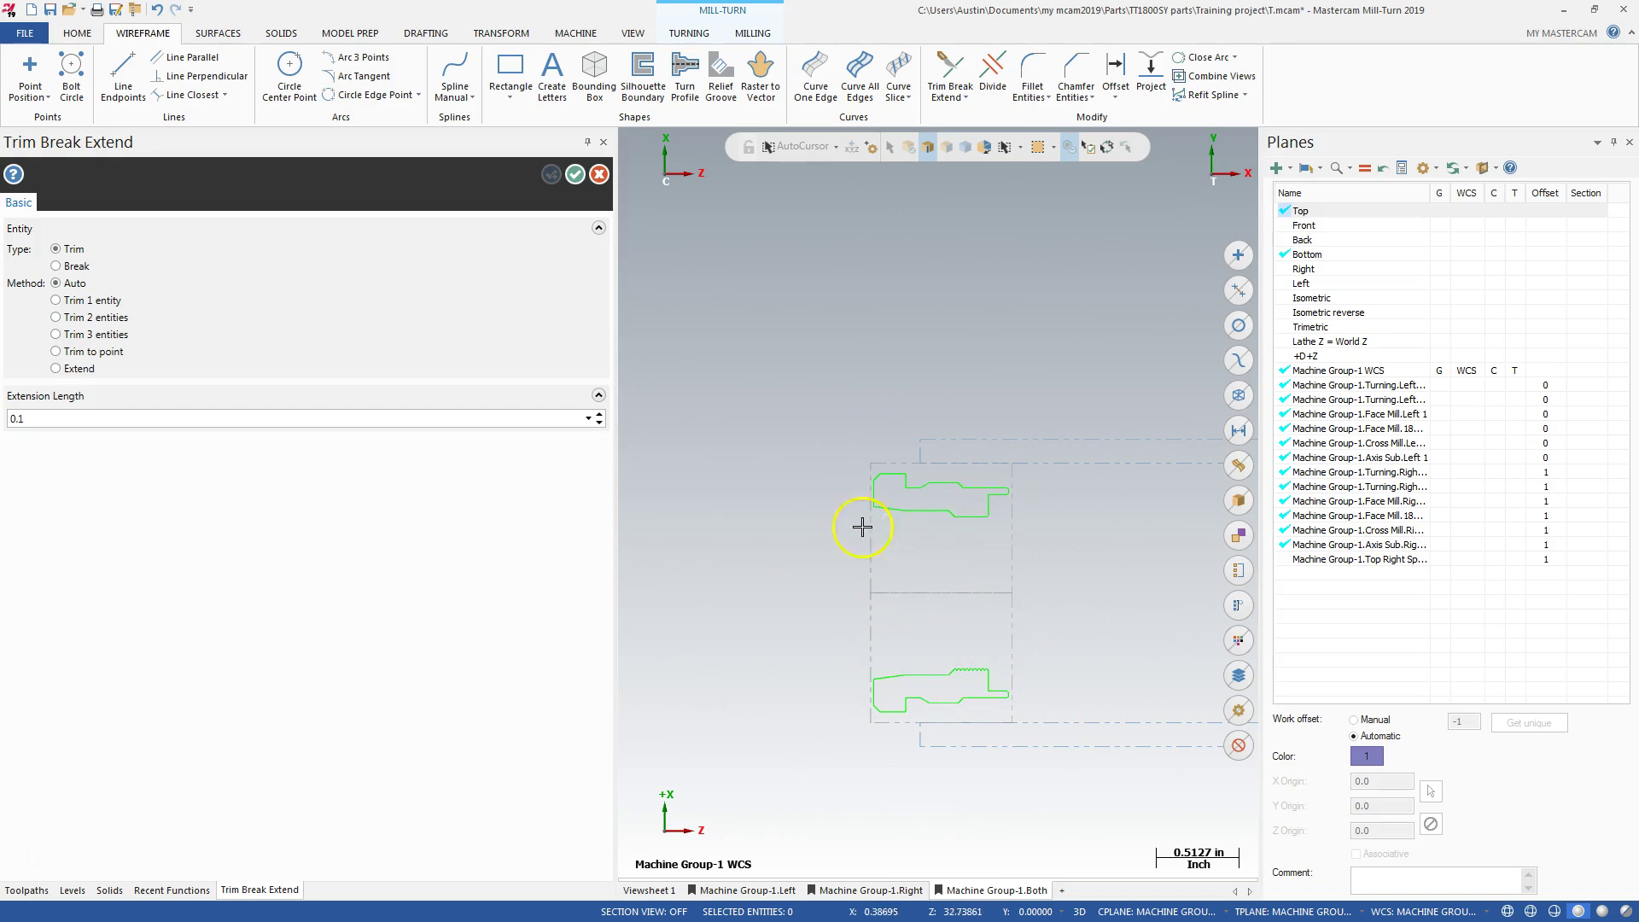
Accept the trims and create level 11 named 'main wire frame'
{"action": "left_click", "coordinate": [576, 174]}
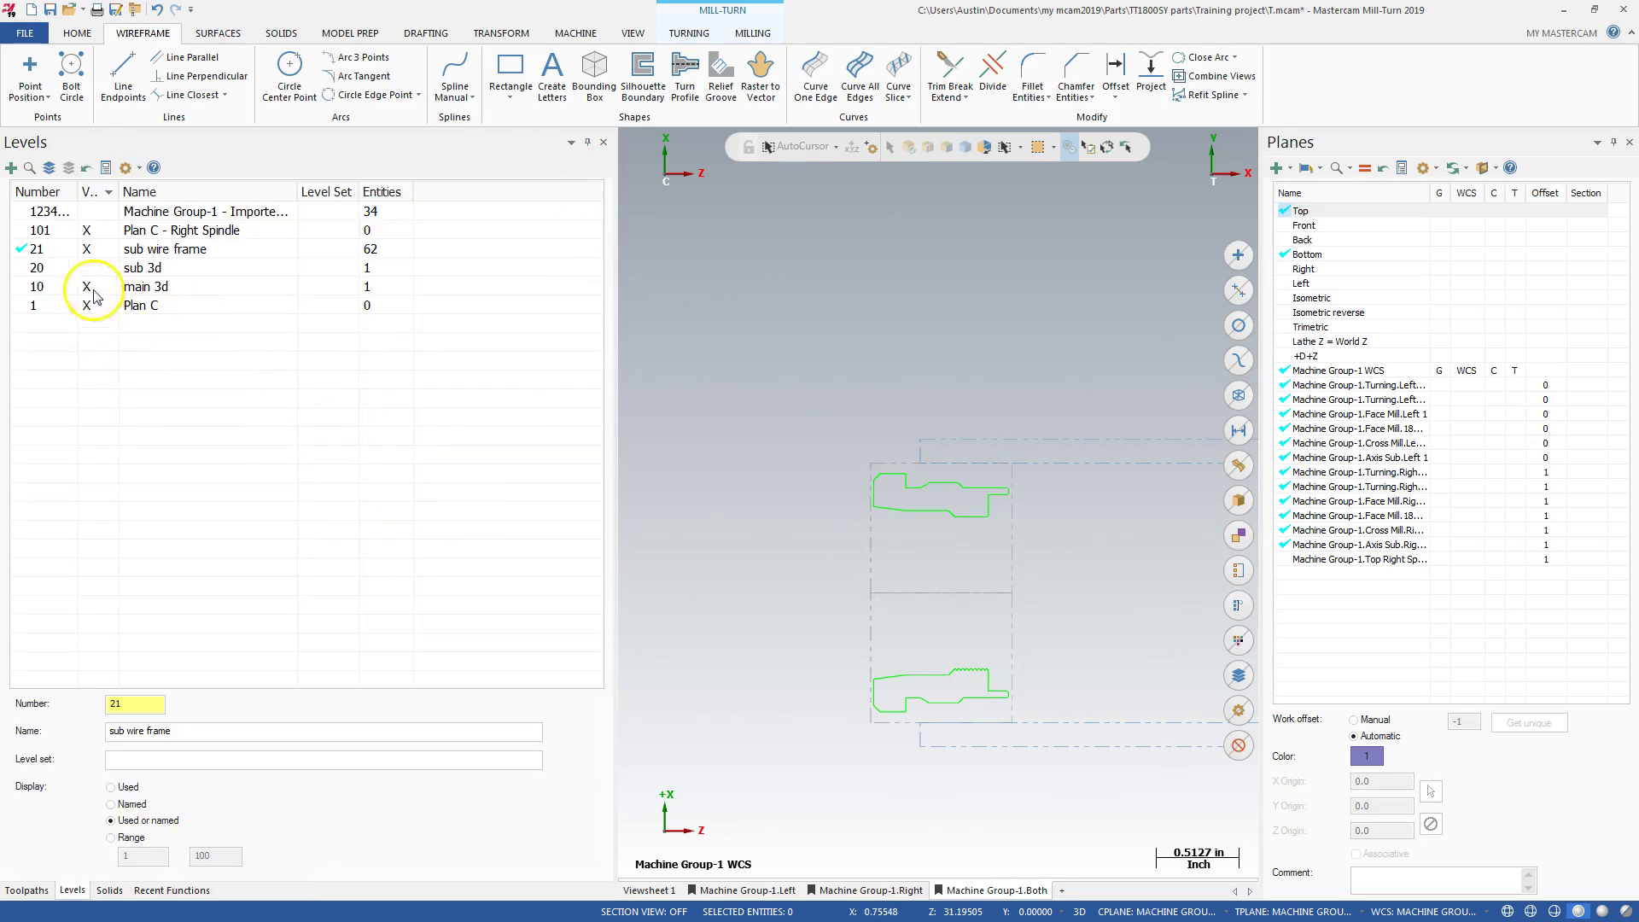
{"action": "double_click", "coordinate": [105, 705]}
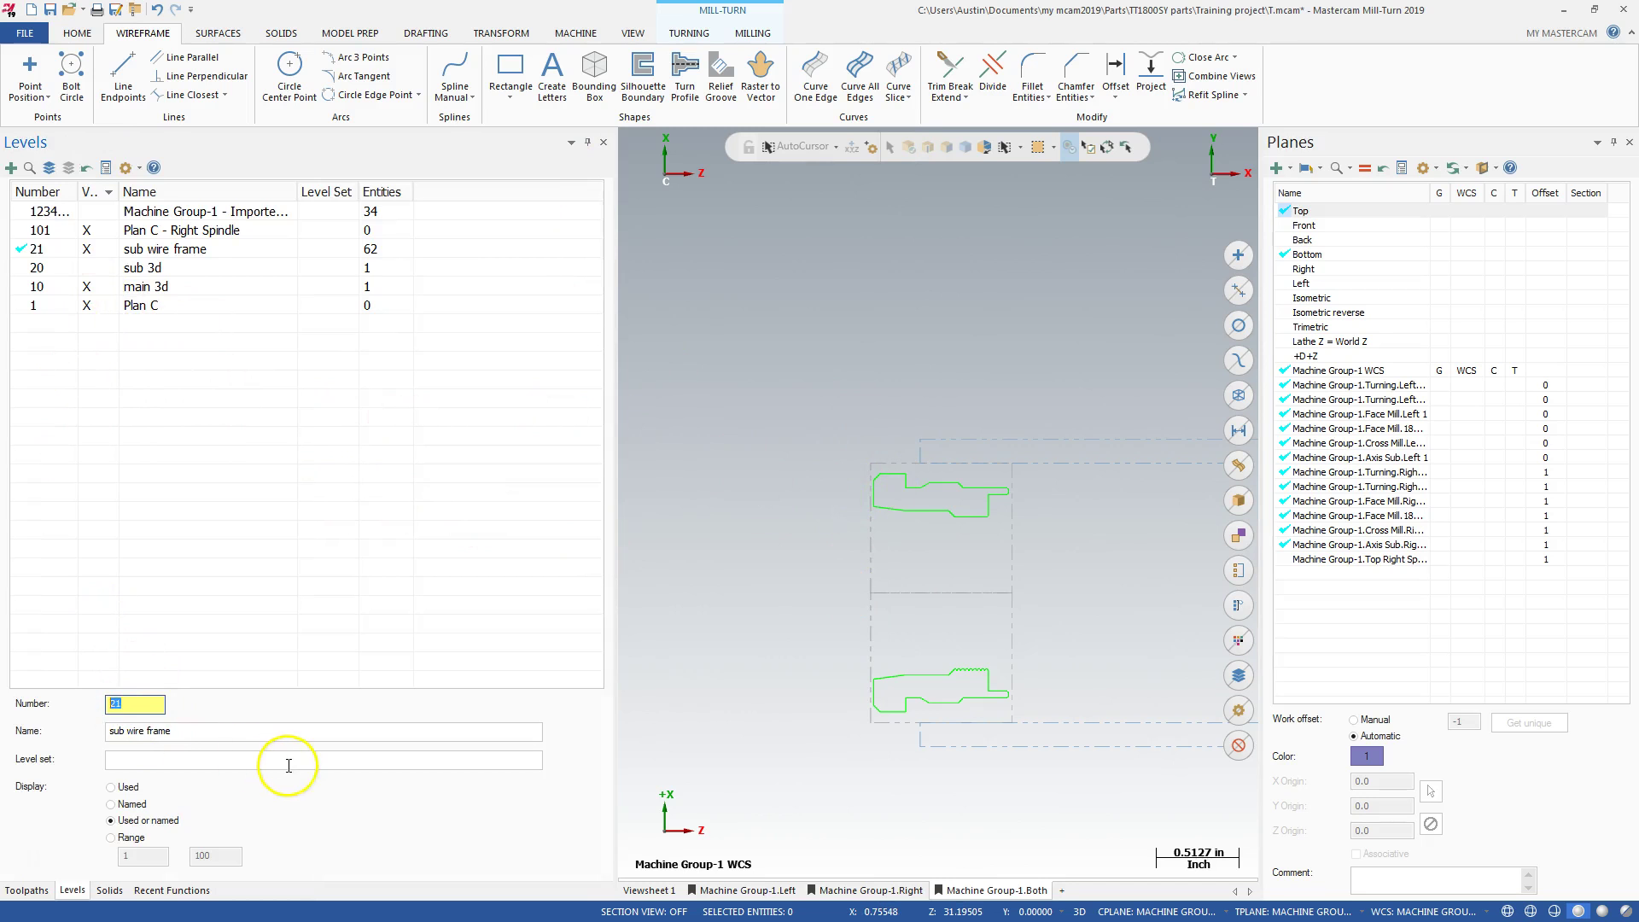
{"action": "type", "text": "1"}
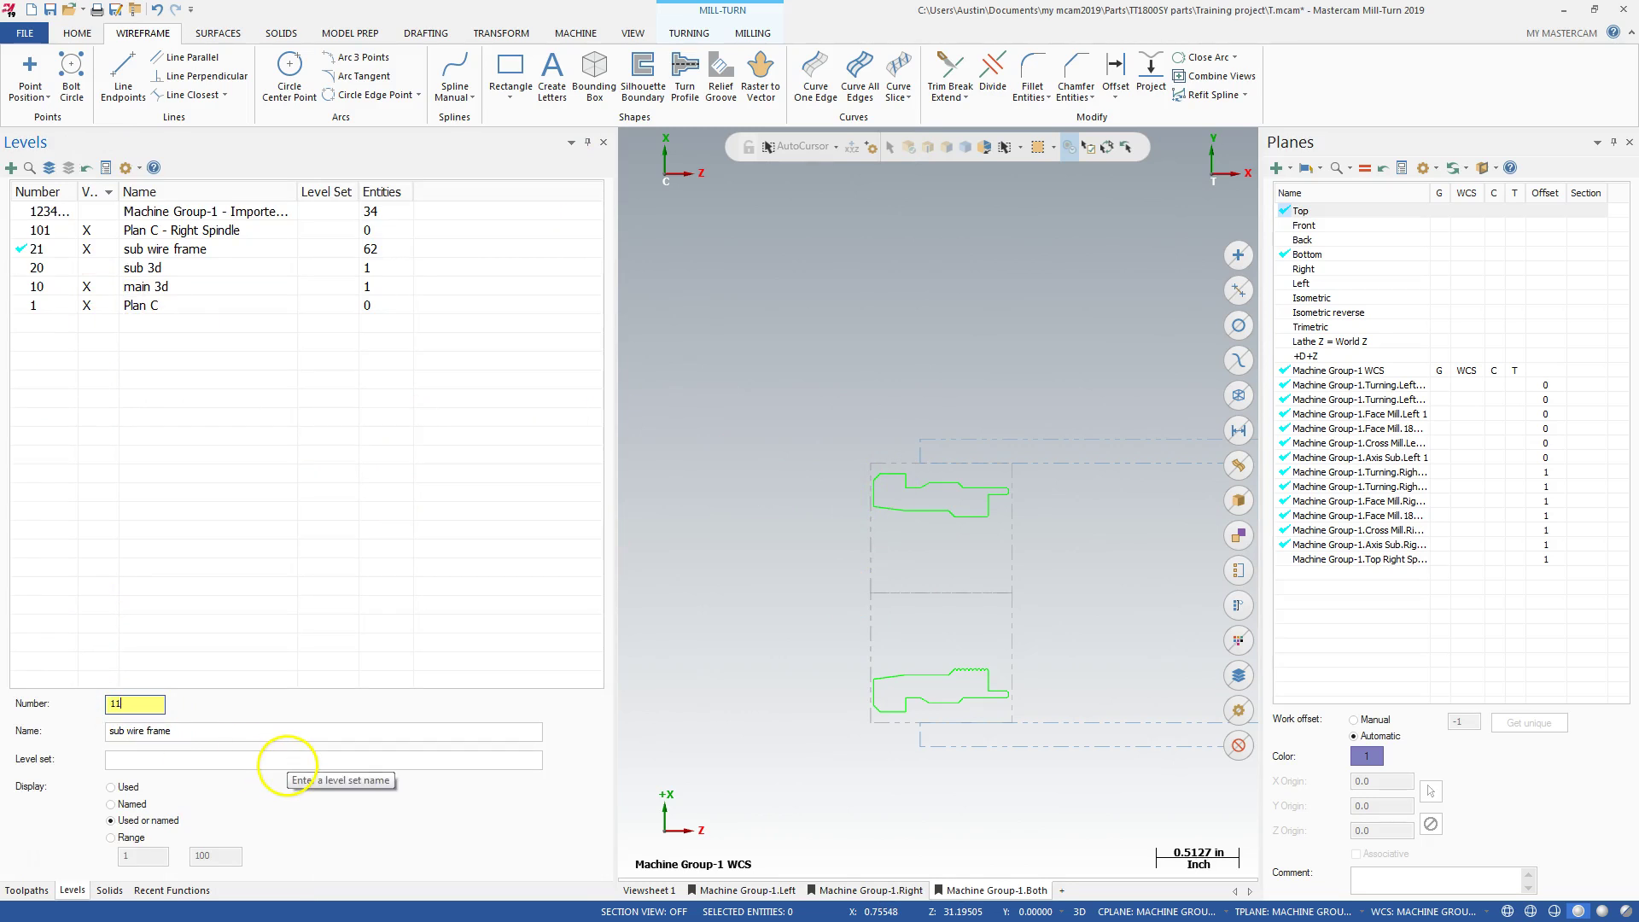
{"action": "left_click", "coordinate": [122, 732]}
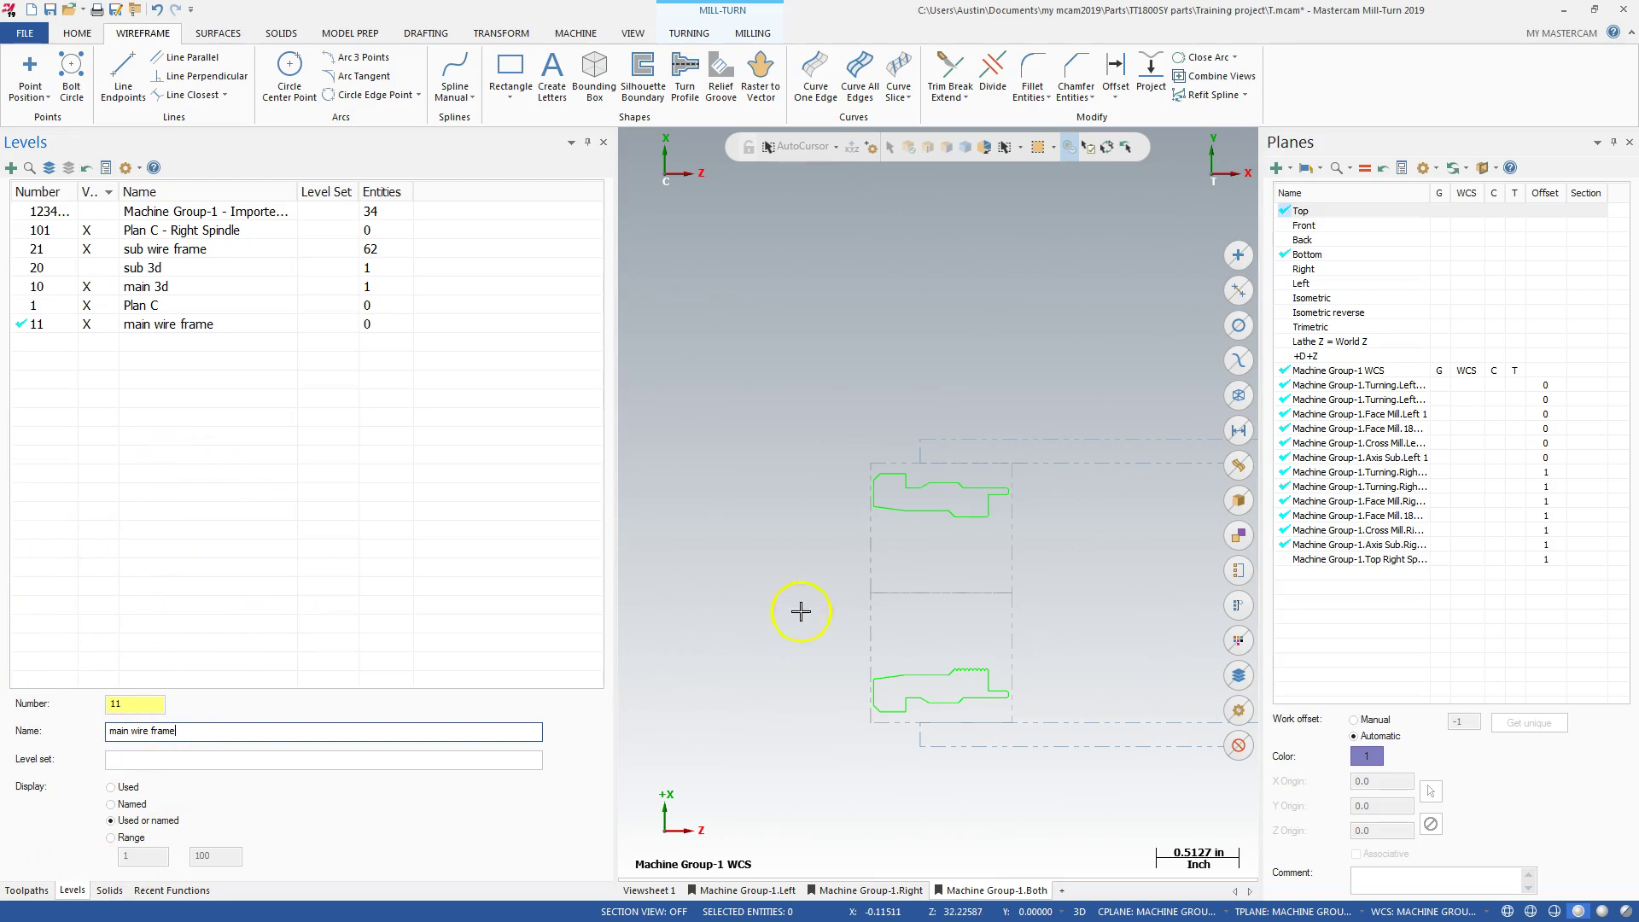
Pan and zoom to bring the main solid into view
{"action": "scroll", "coordinate": [945, 627], "scroll_direction": "down", "scroll_amount": 5}
{"action": "scroll", "coordinate": [1110, 628], "scroll_direction": "down", "scroll_amount": 3}
{"action": "middle_click_drag", "start_coordinate": [1135, 626], "coordinate": [711, 621]}
{"action": "scroll", "coordinate": [711, 621], "scroll_direction": "up", "scroll_amount": 9}
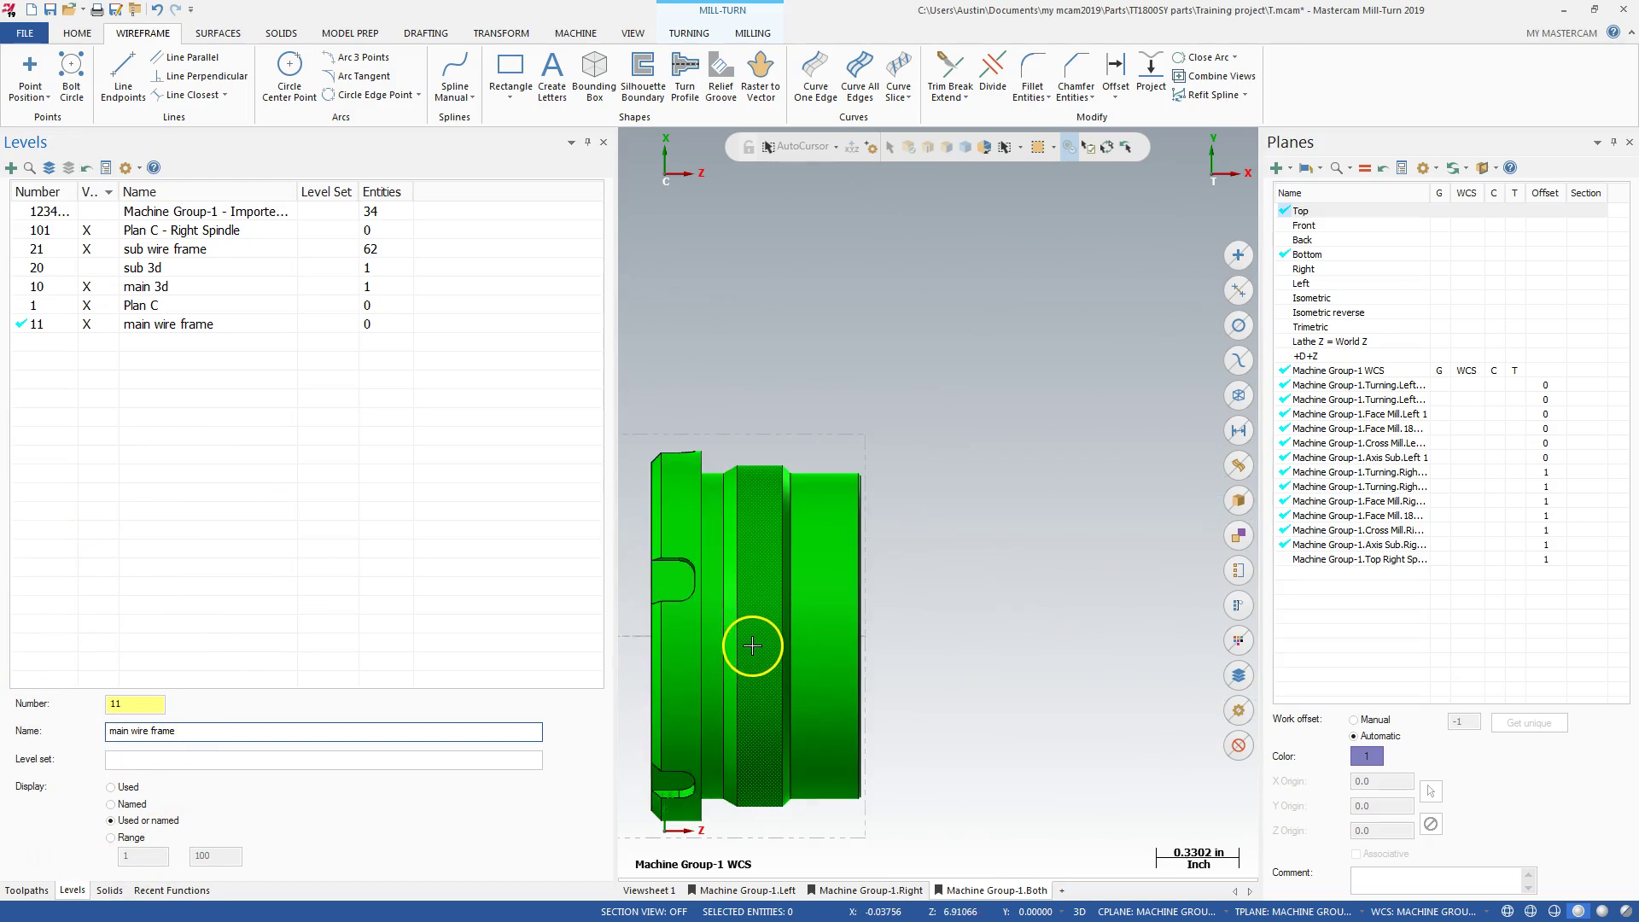
Create a Turn Profile of the main solid on the main wire frame level
{"action": "left_click", "coordinate": [752, 646]}
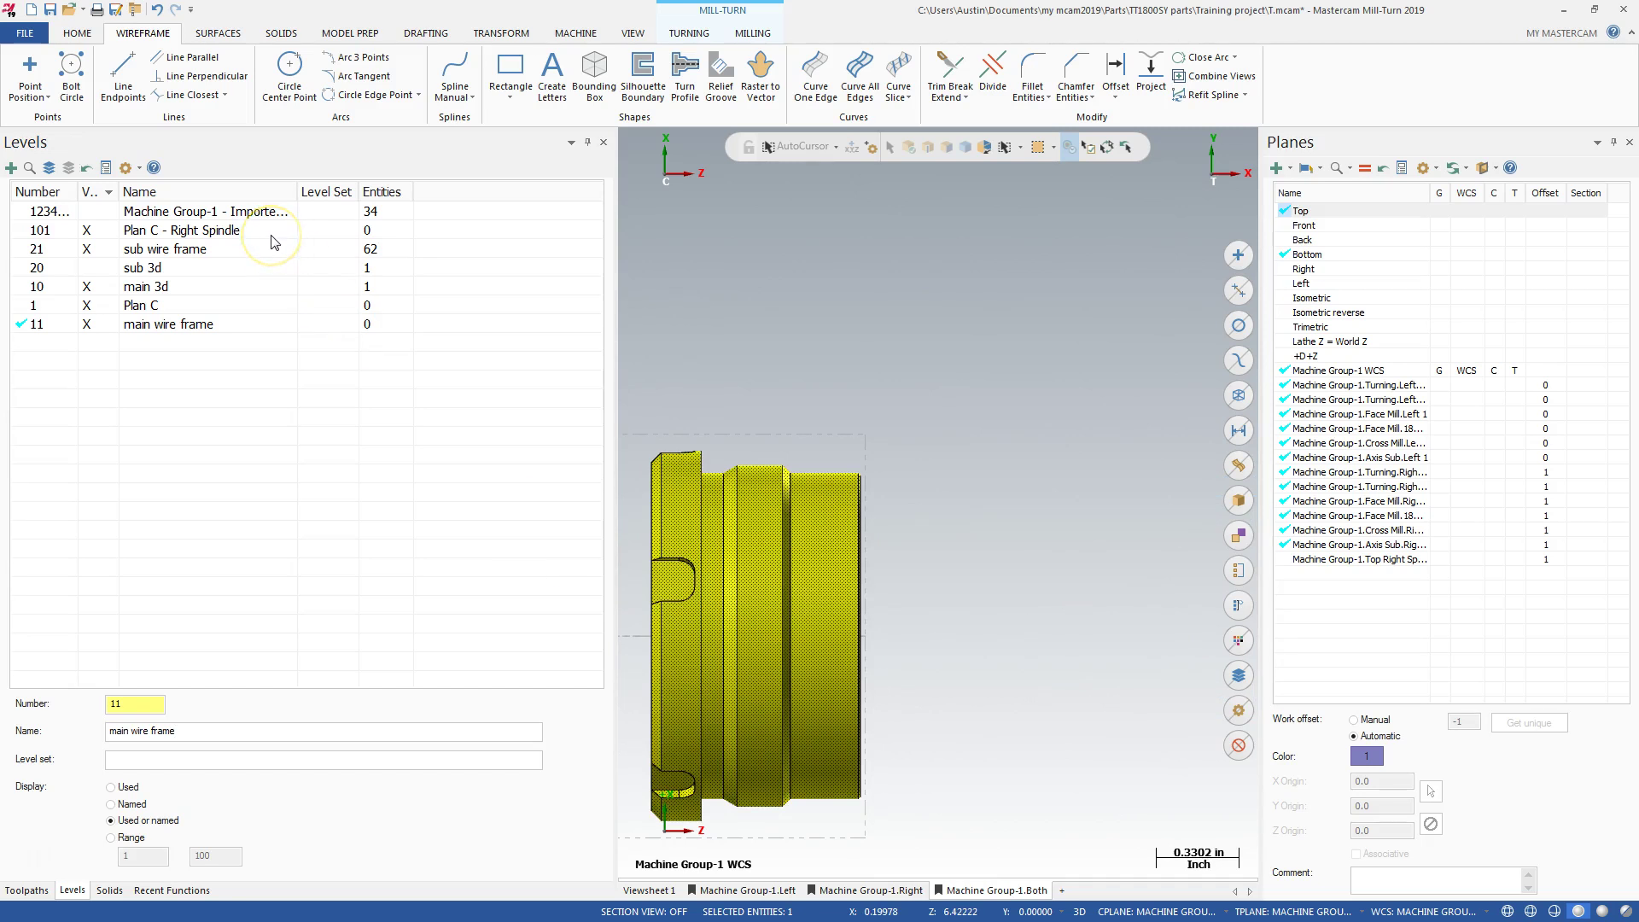
{"action": "left_click", "coordinate": [685, 78]}
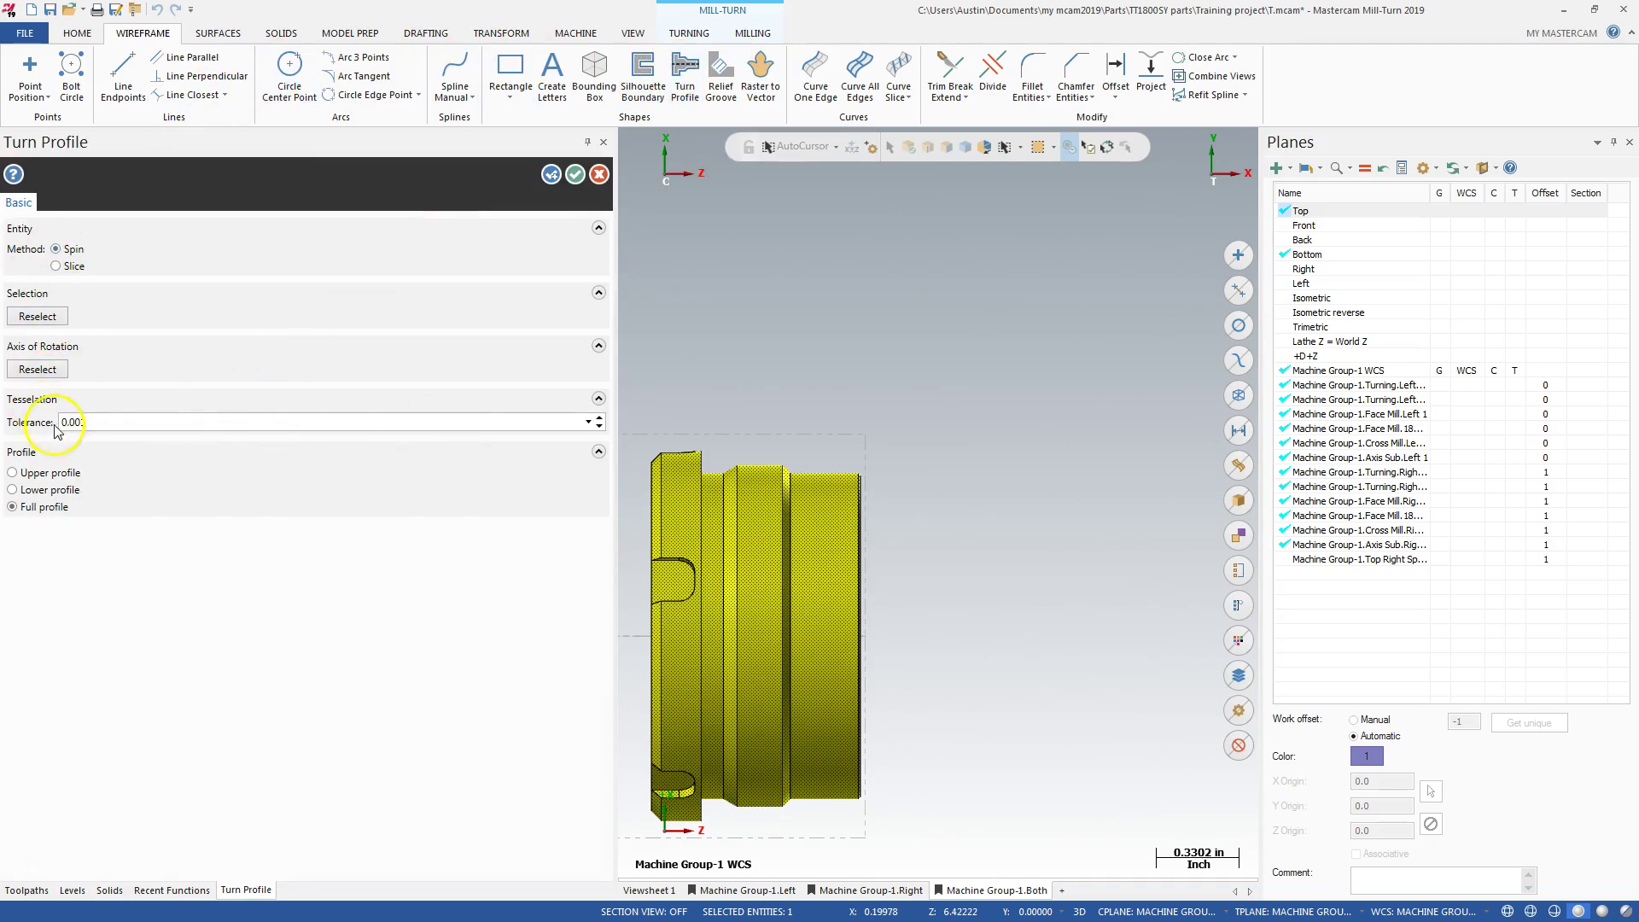
{"action": "left_click", "coordinate": [575, 175]}
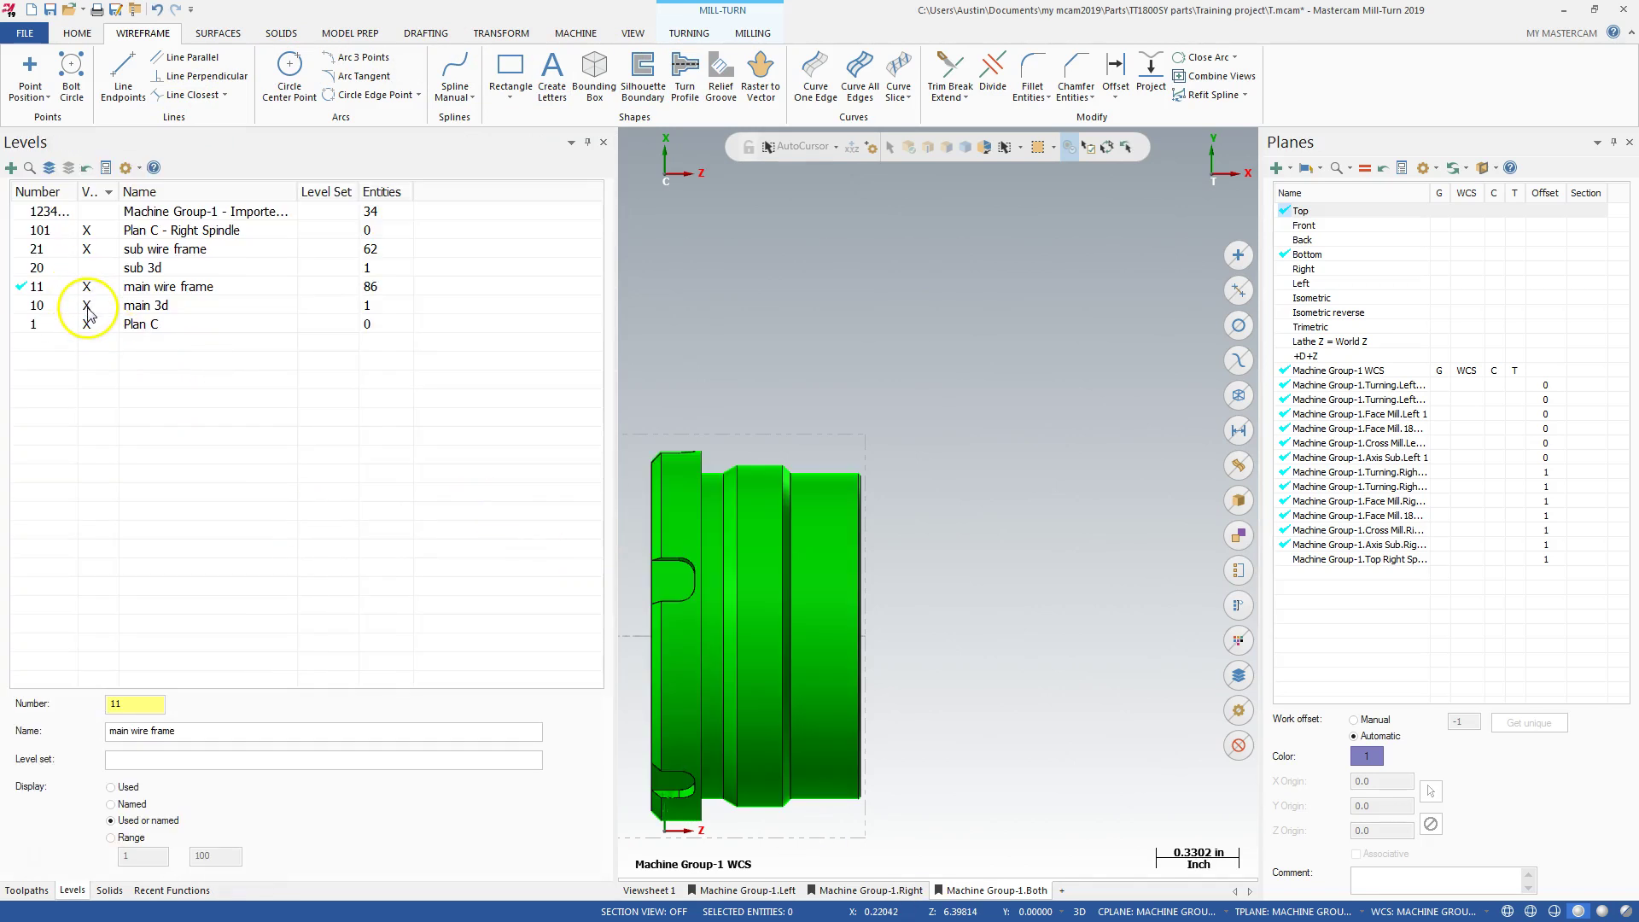
Hide level 10 and window-select the thread zigzag, excluding a stray entity
{"action": "left_click", "coordinate": [87, 306]}
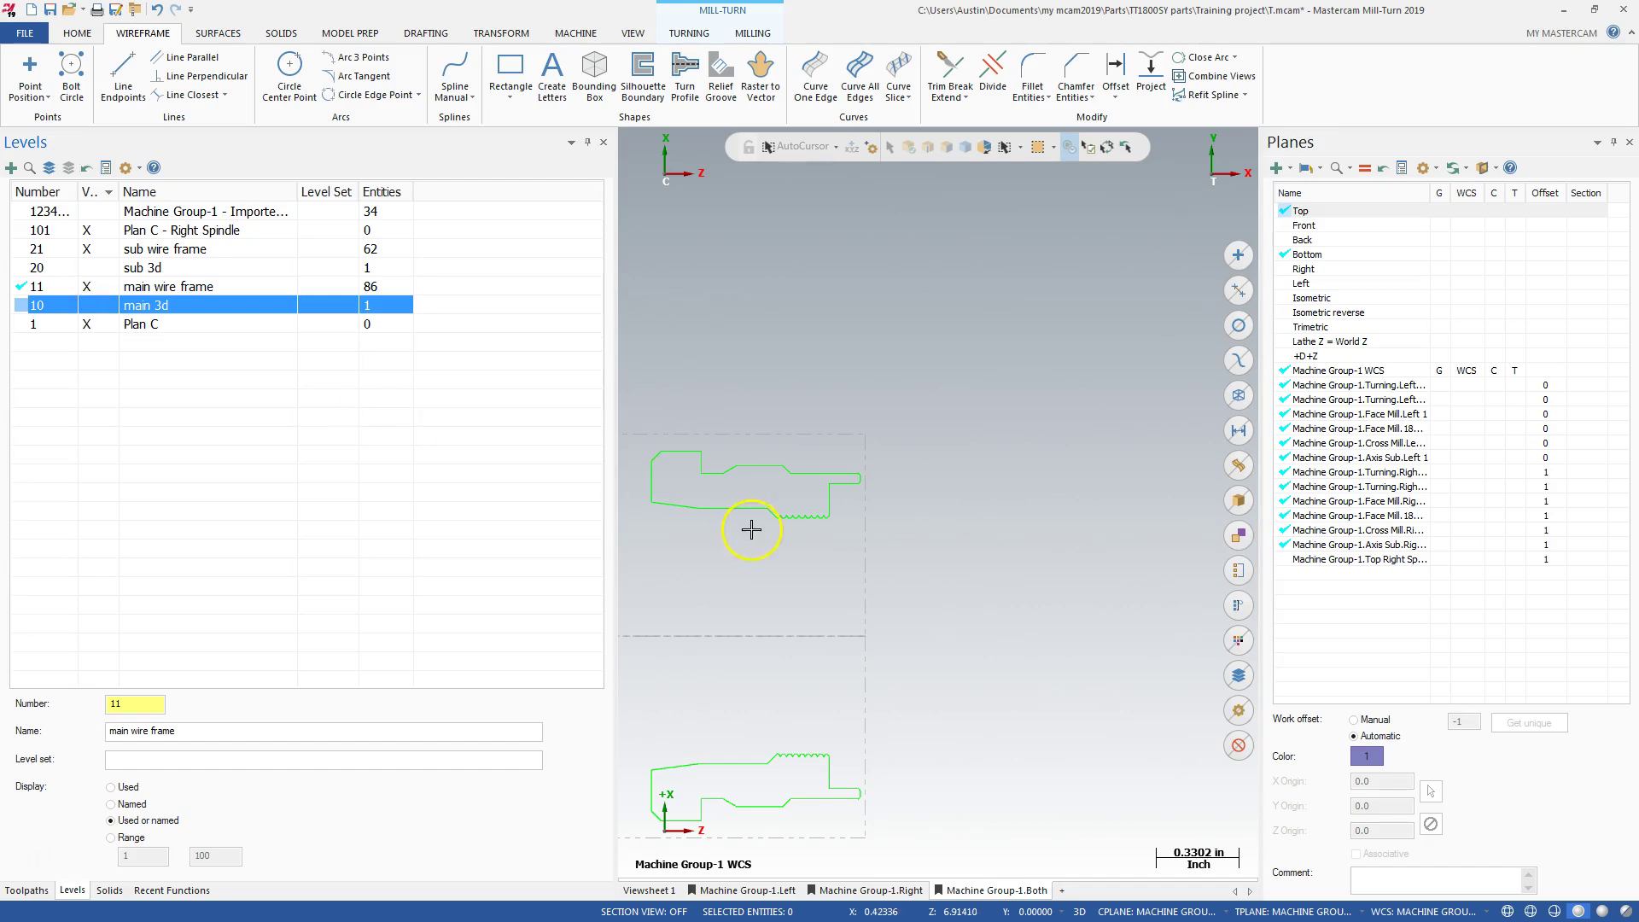
{"action": "scroll", "coordinate": [827, 557], "scroll_direction": "down", "scroll_amount": 5}
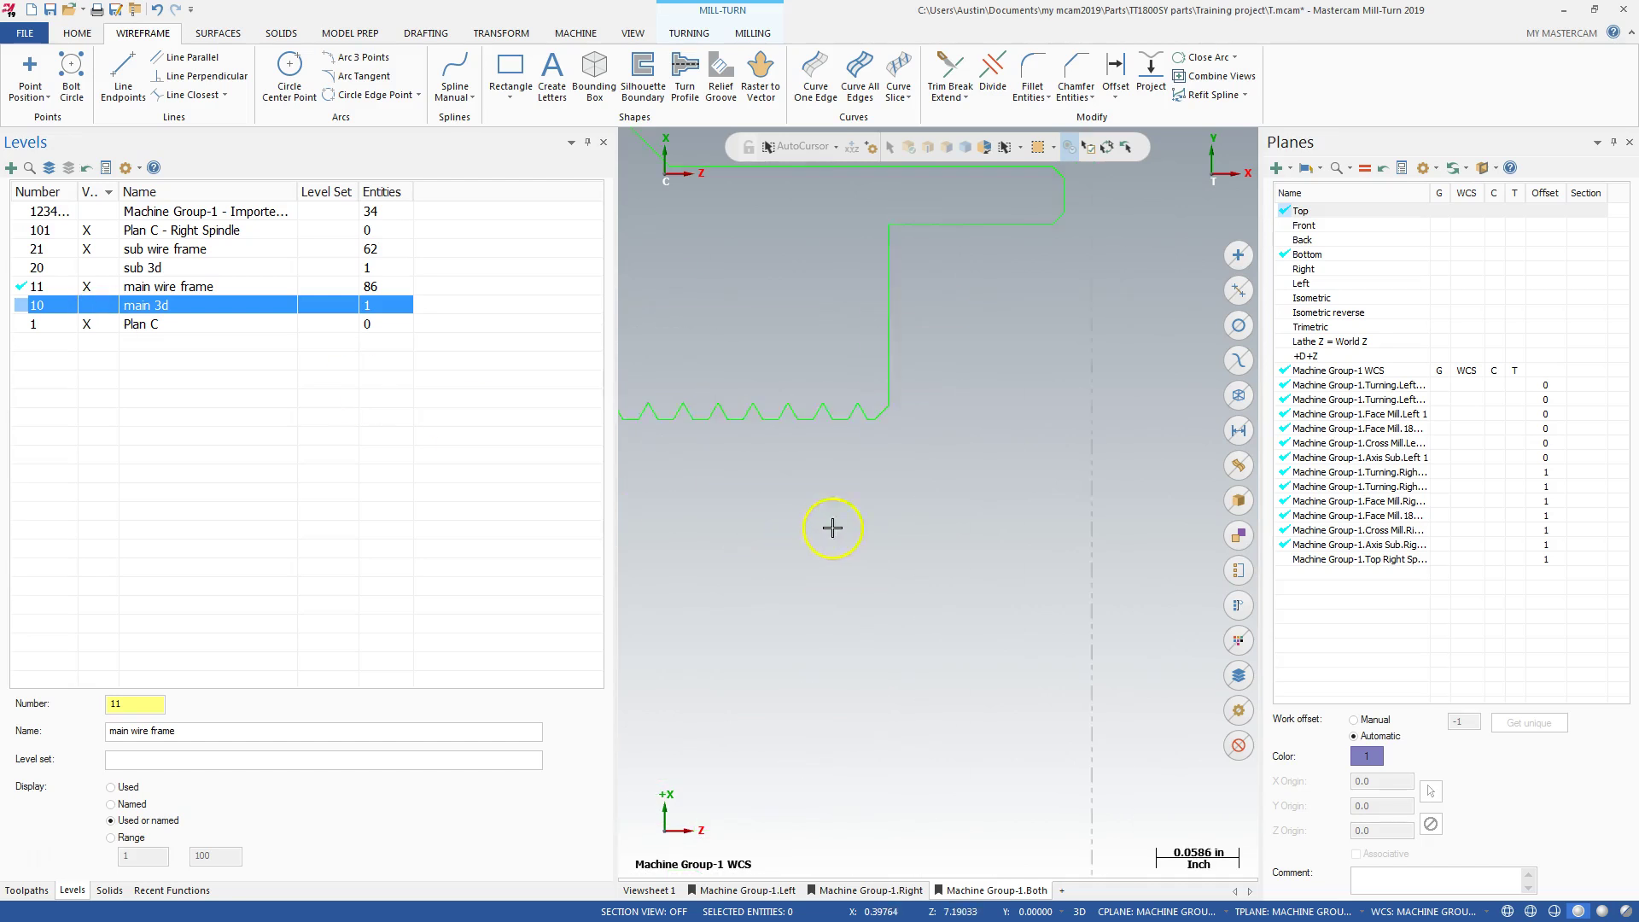
{"action": "left_click_drag", "start_coordinate": [759, 442], "coordinate": [941, 522]}
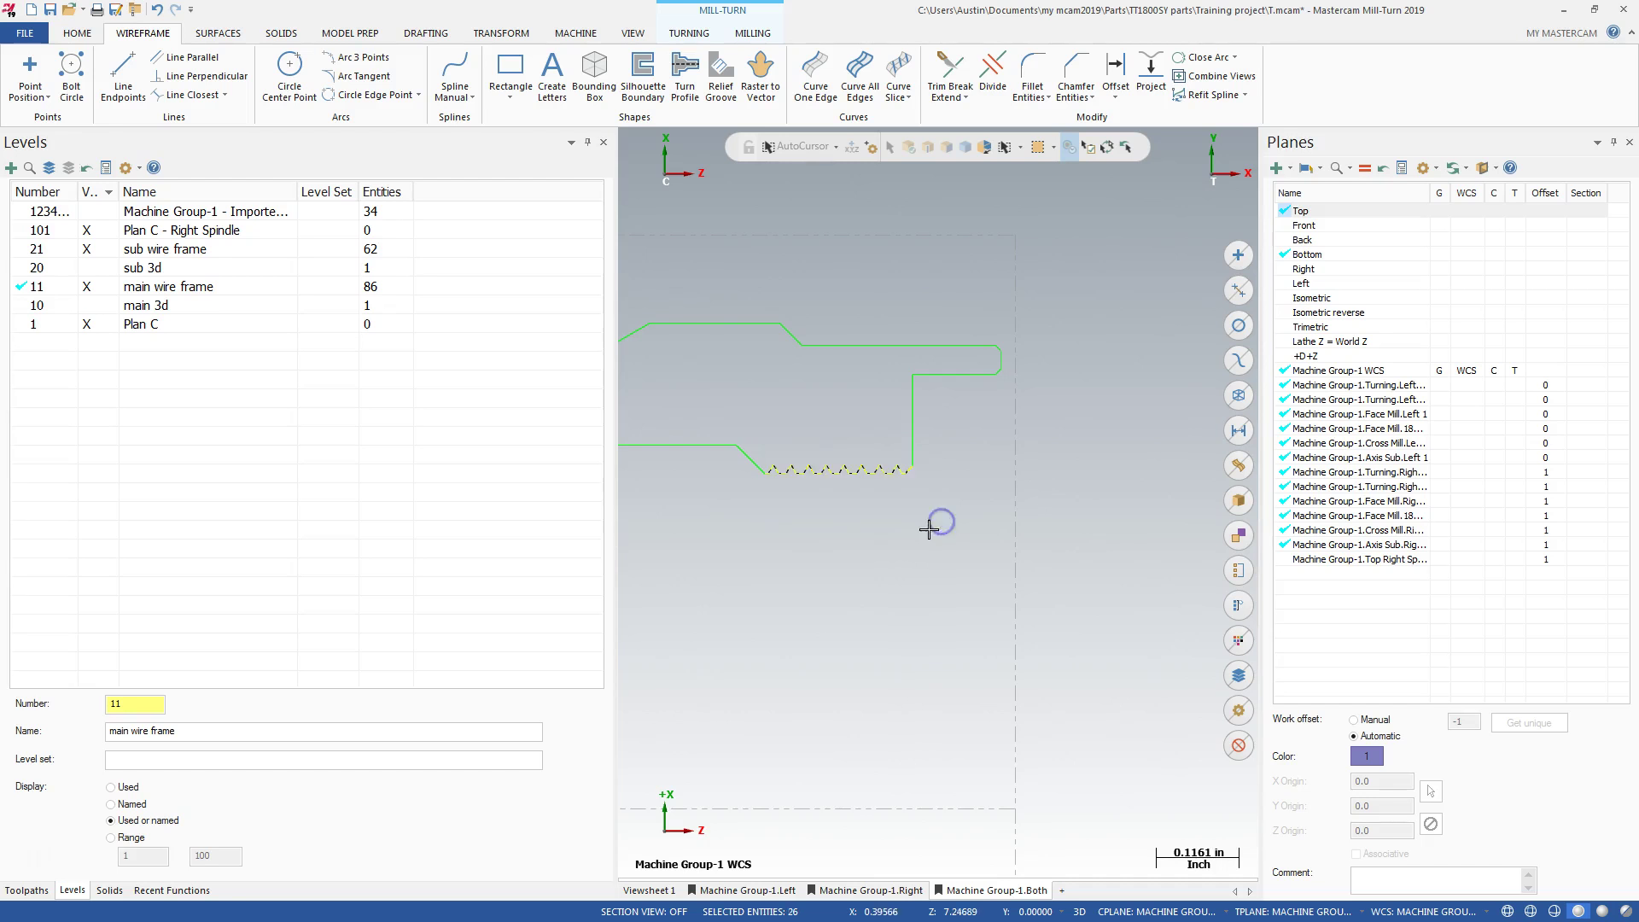
{"action": "scroll", "coordinate": [905, 470], "scroll_direction": "down", "scroll_amount": 5}
{"action": "left_click", "coordinate": [911, 461]}
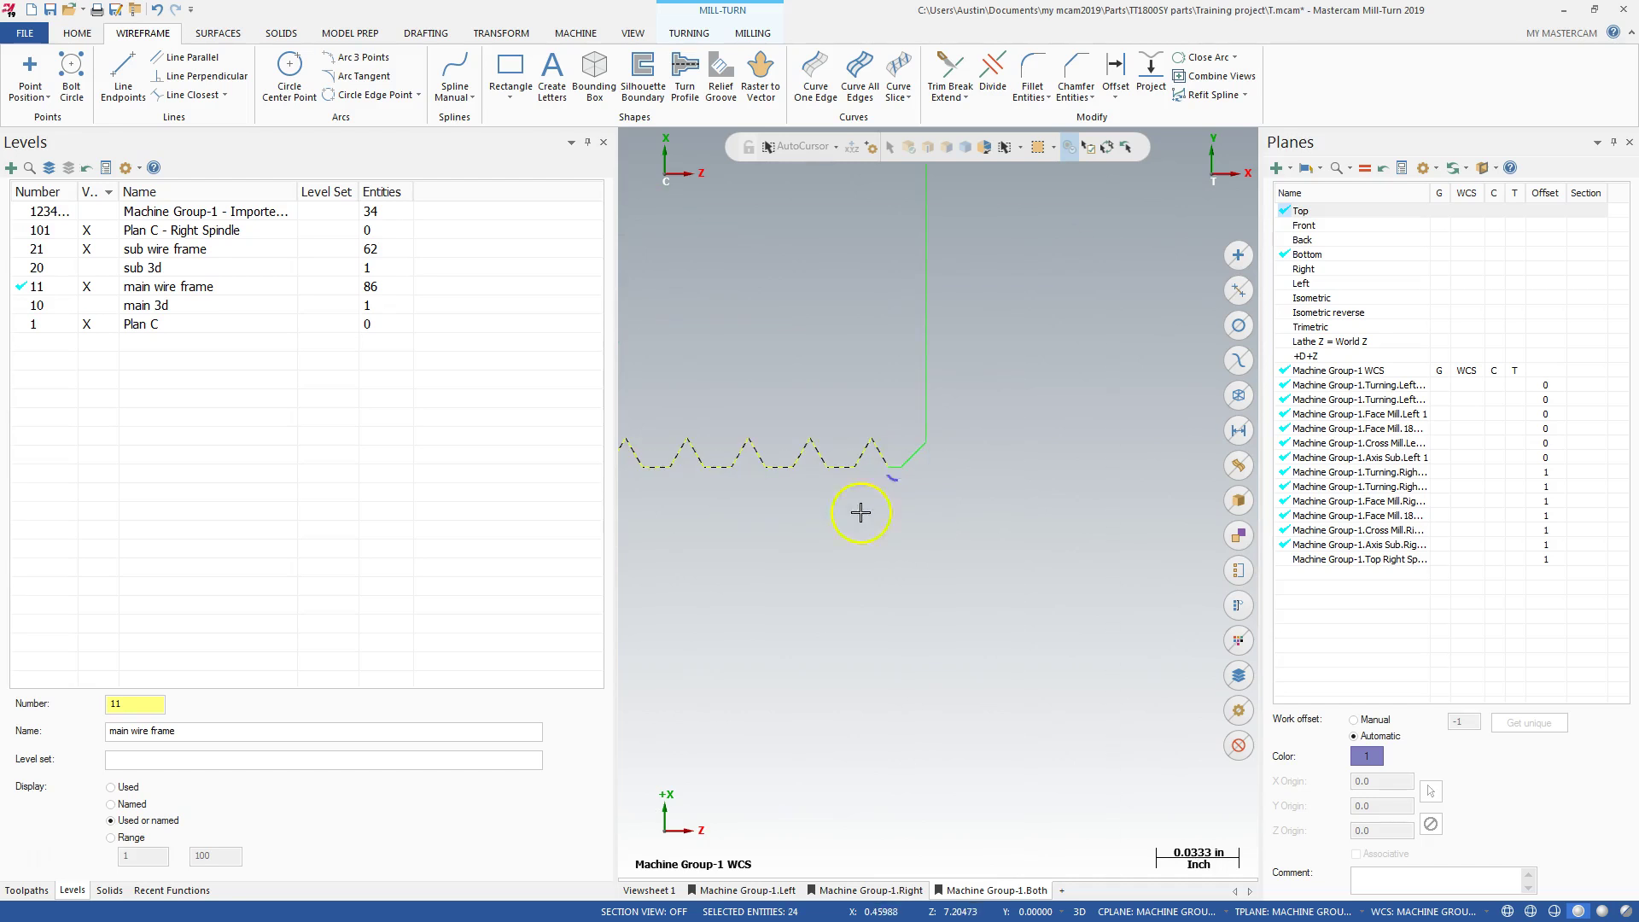
{"action": "scroll", "coordinate": [999, 538], "scroll_direction": "up", "scroll_amount": 4}
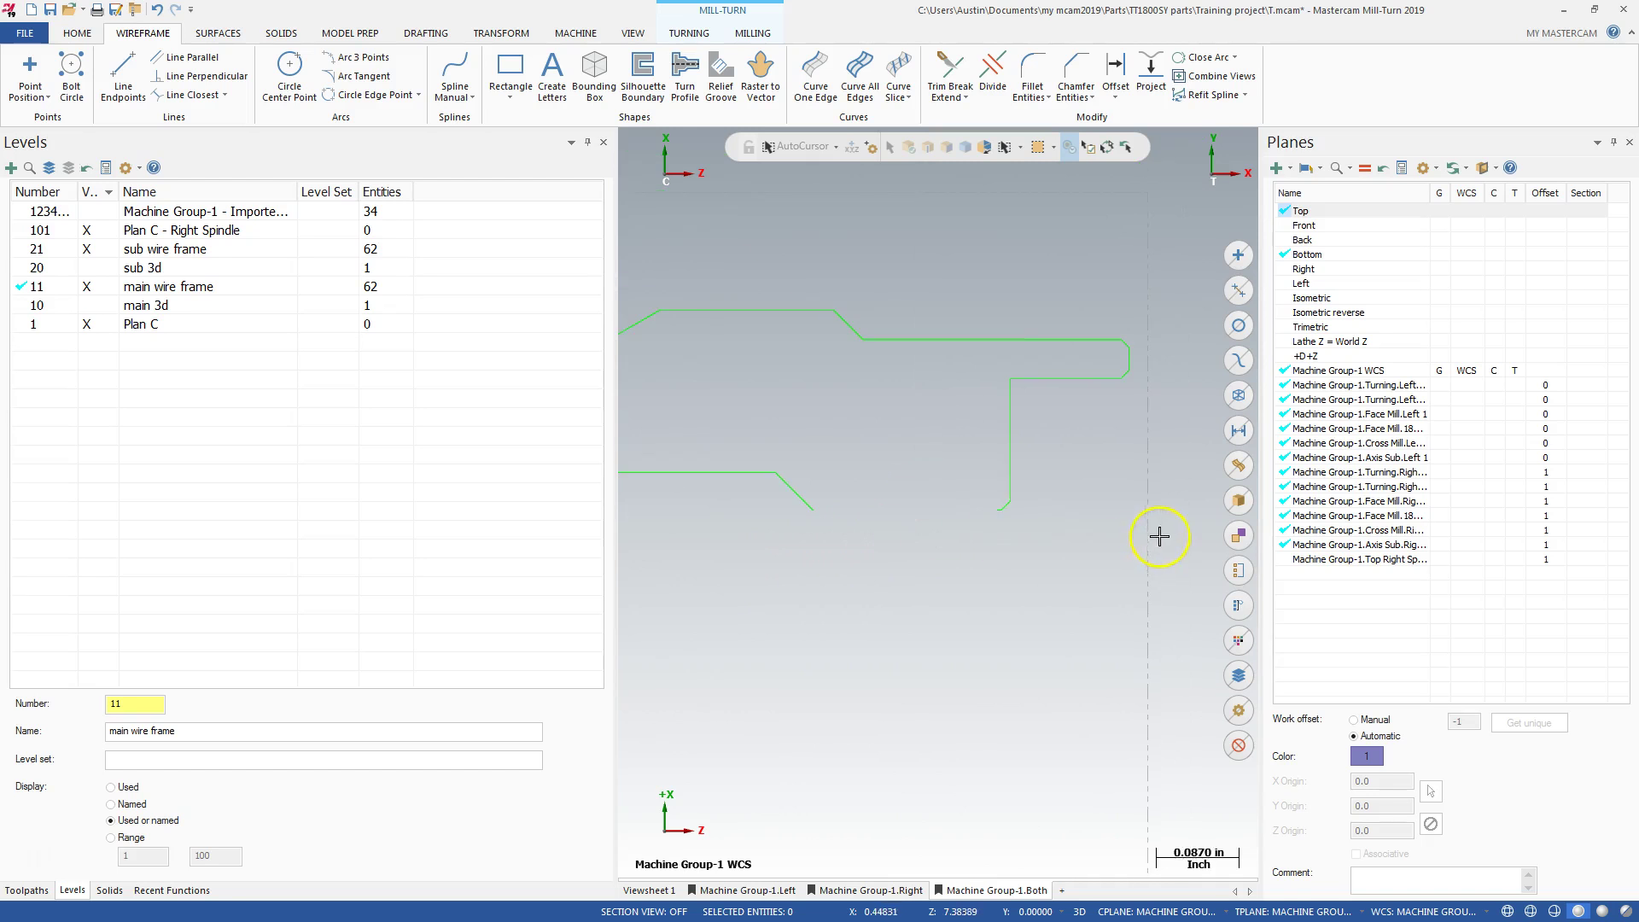
Trim the diagonal line to the horizontal with Trim Break Extend
{"action": "left_click", "coordinate": [950, 65]}
{"action": "scroll", "coordinate": [934, 513], "scroll_direction": "down", "scroll_amount": 3}
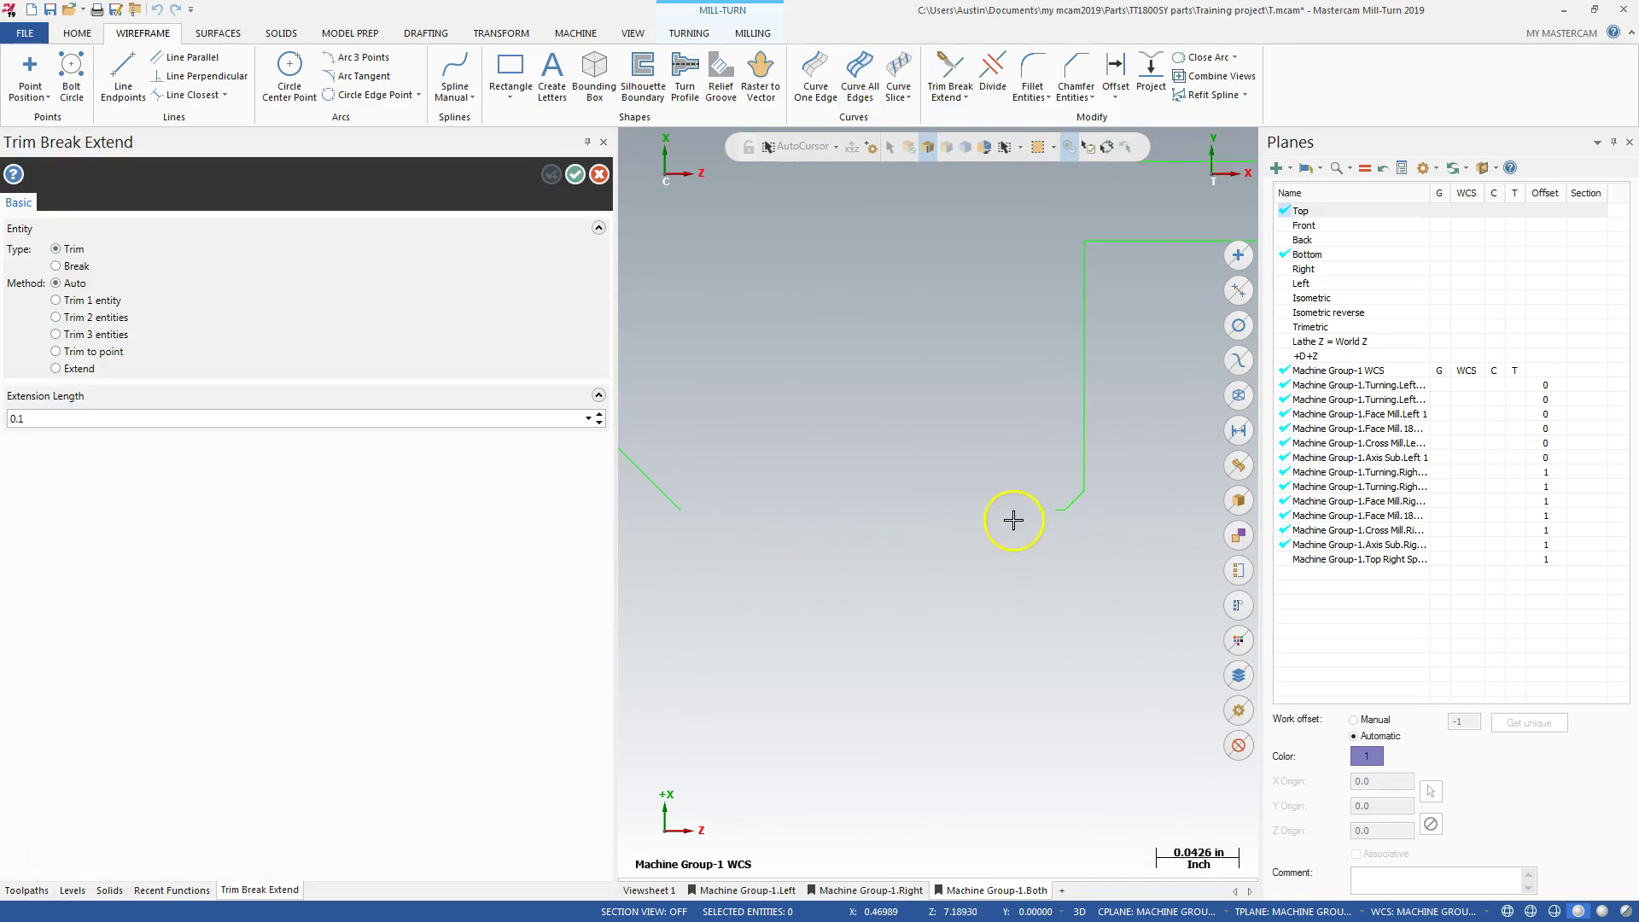
{"action": "left_click", "coordinate": [655, 498]}
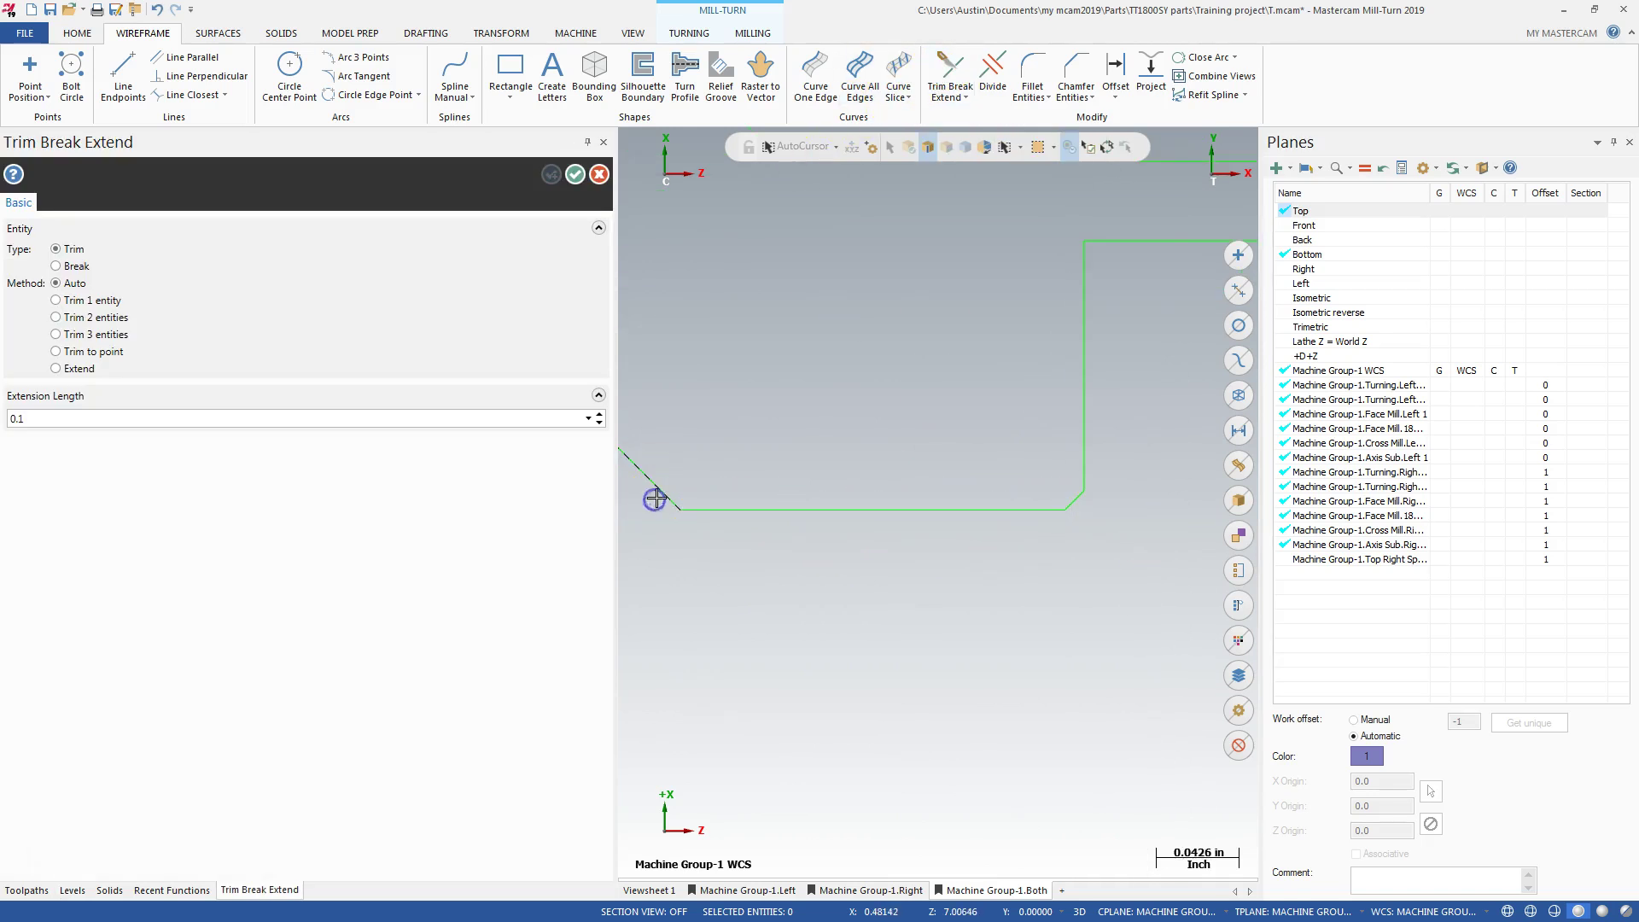
{"action": "scroll", "coordinate": [982, 597], "scroll_direction": "up", "scroll_amount": 8}
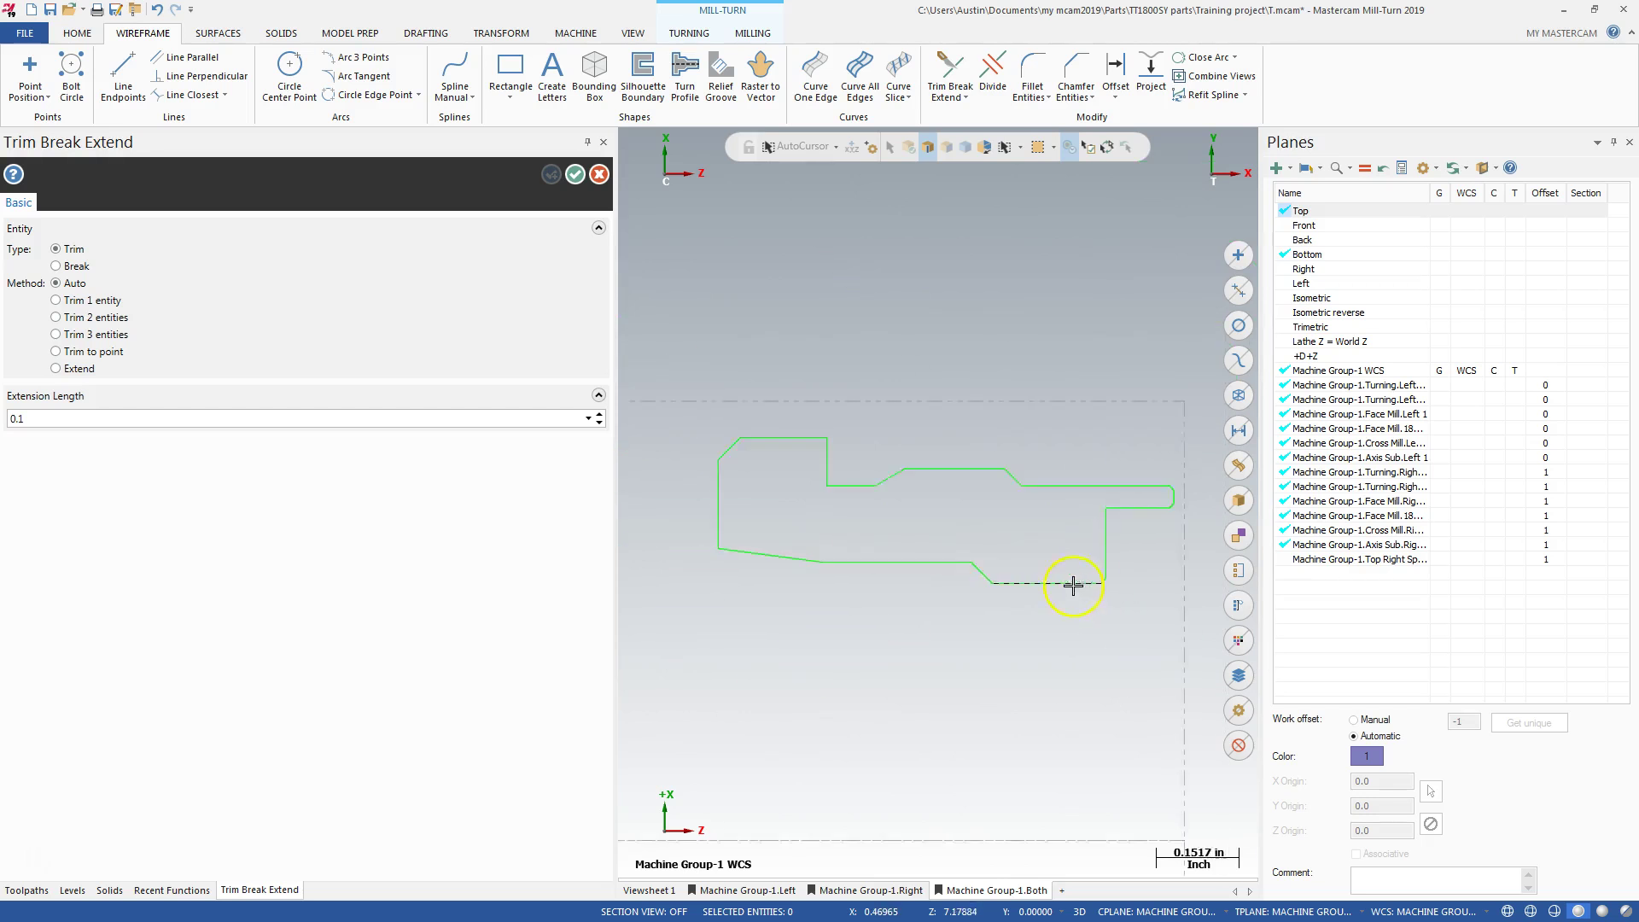
{"action": "scroll", "coordinate": [904, 601], "scroll_direction": "up", "scroll_amount": 2}
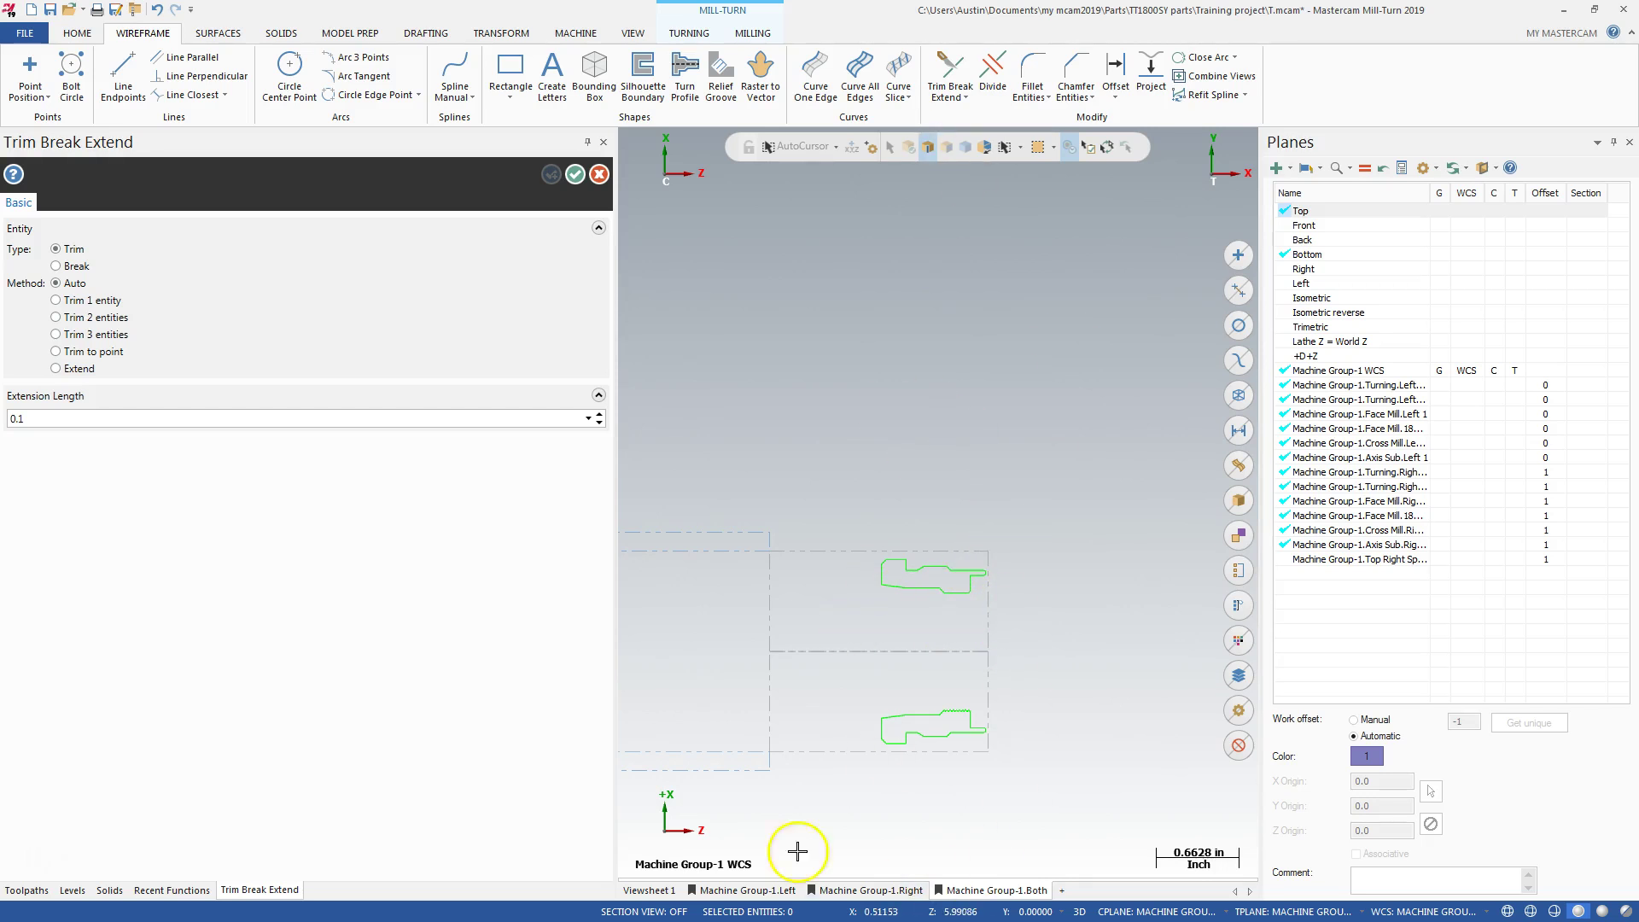
Check the trimmed profile and accept the trims, leaving 62 entities on level 11
{"action": "scroll", "coordinate": [941, 603], "scroll_direction": "up", "scroll_amount": 4}
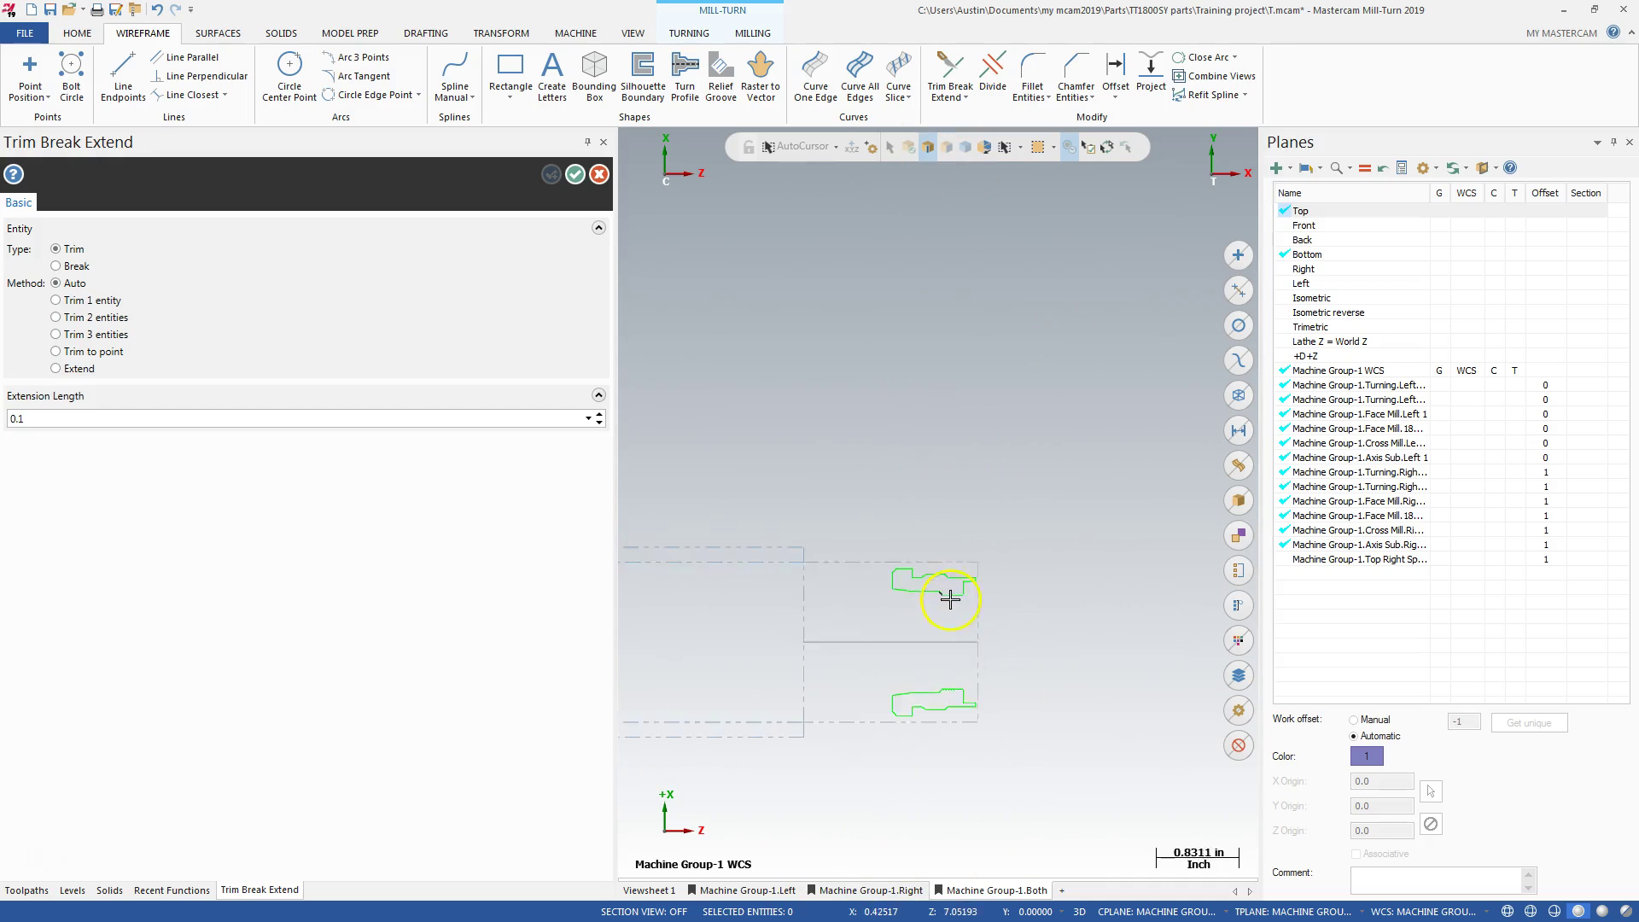
{"action": "scroll", "coordinate": [963, 574], "scroll_direction": "up", "scroll_amount": 3}
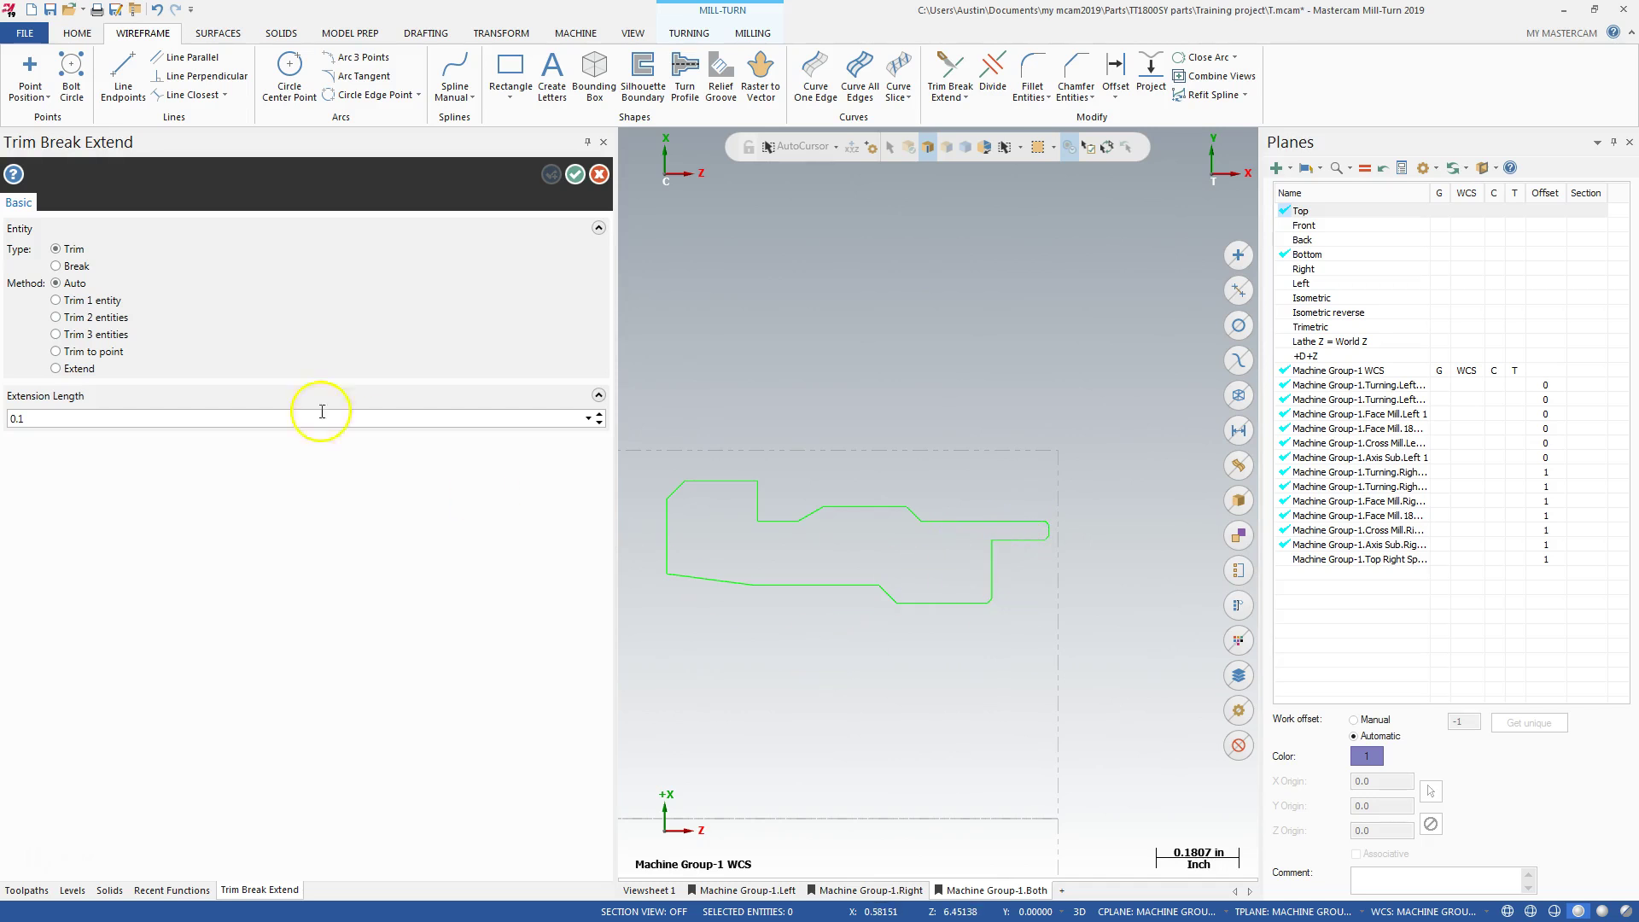
{"action": "scroll", "coordinate": [862, 590], "scroll_direction": "down", "scroll_amount": 7}
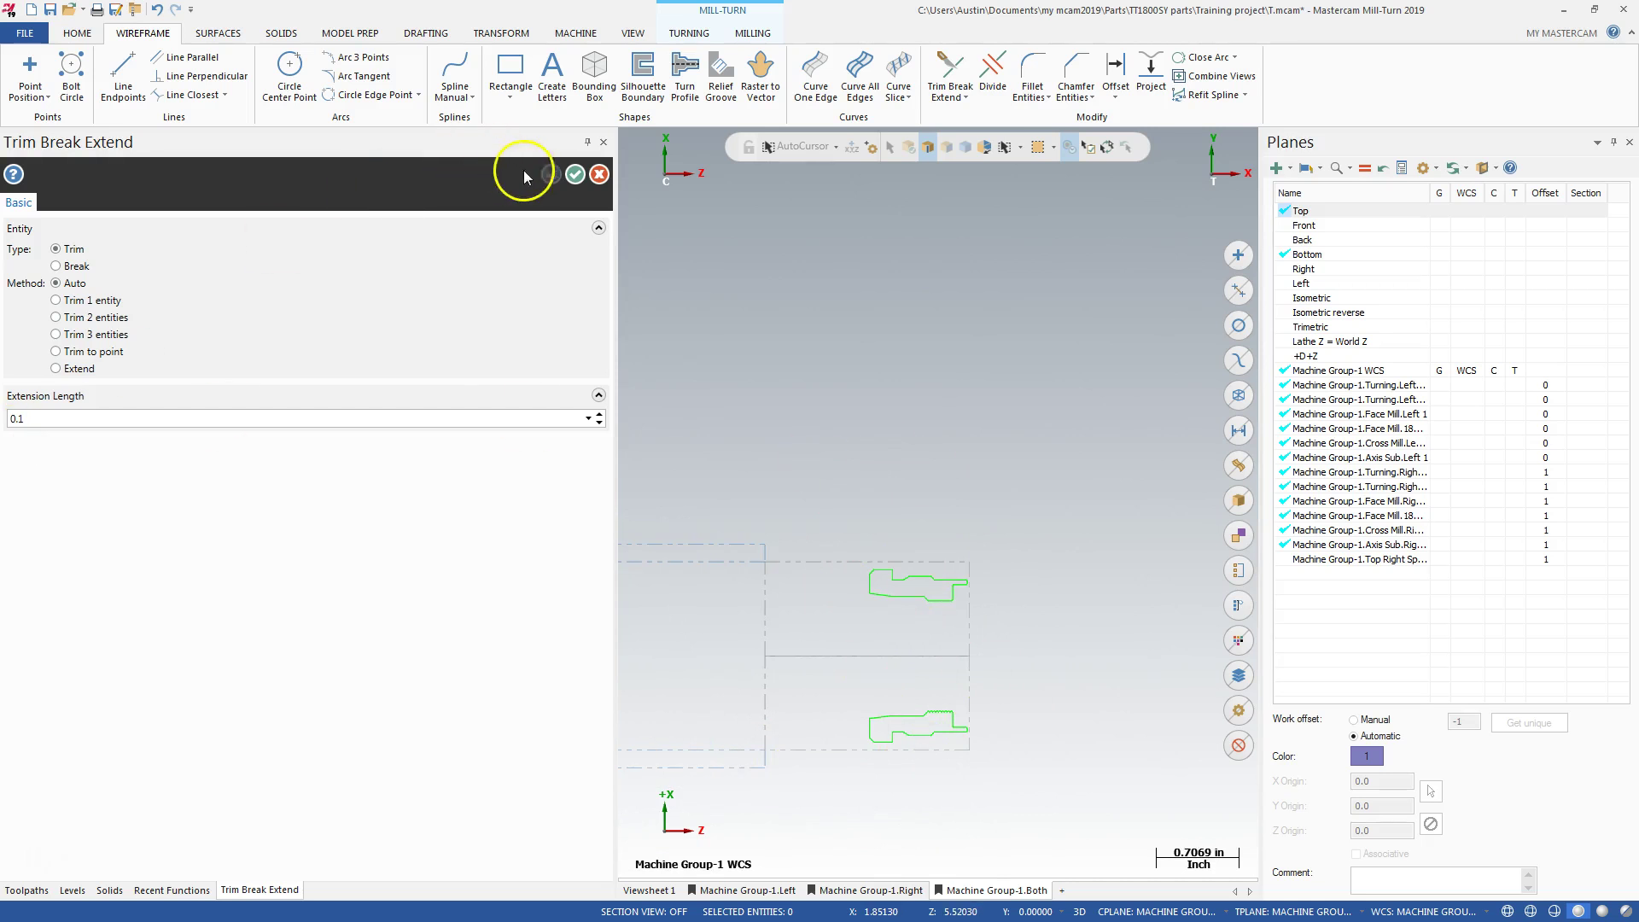
{"action": "left_click", "coordinate": [575, 174]}
{"action": "scroll", "coordinate": [891, 451], "scroll_direction": "down", "scroll_amount": 2}
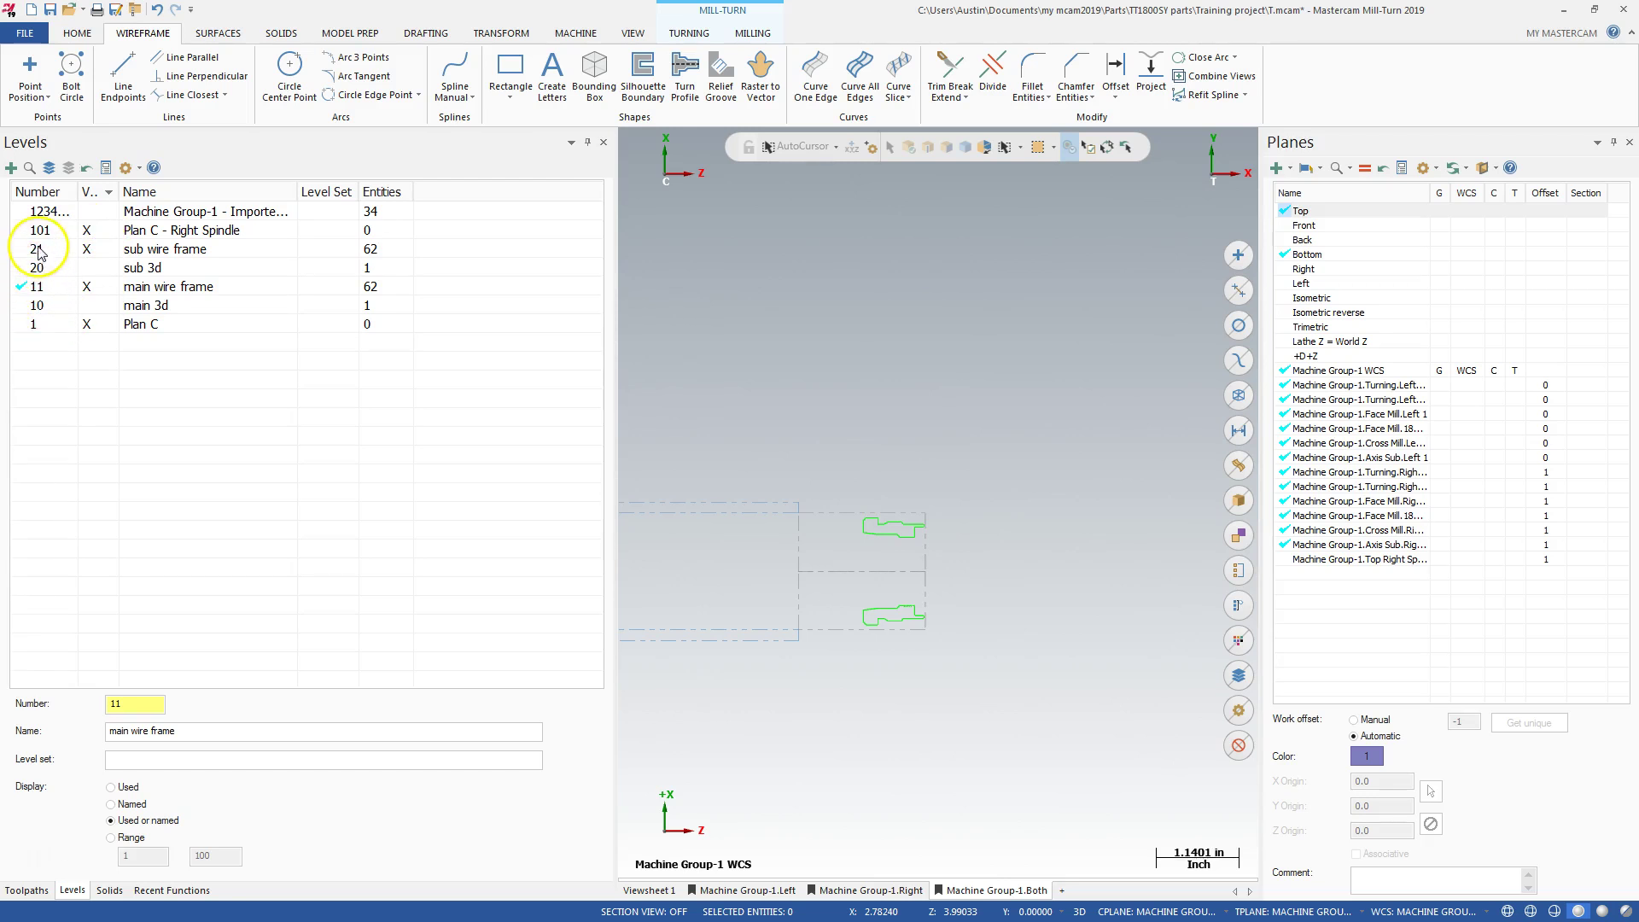
Purge the empty levels 101 and 1 from the level list
{"action": "right_click", "coordinate": [216, 389]}
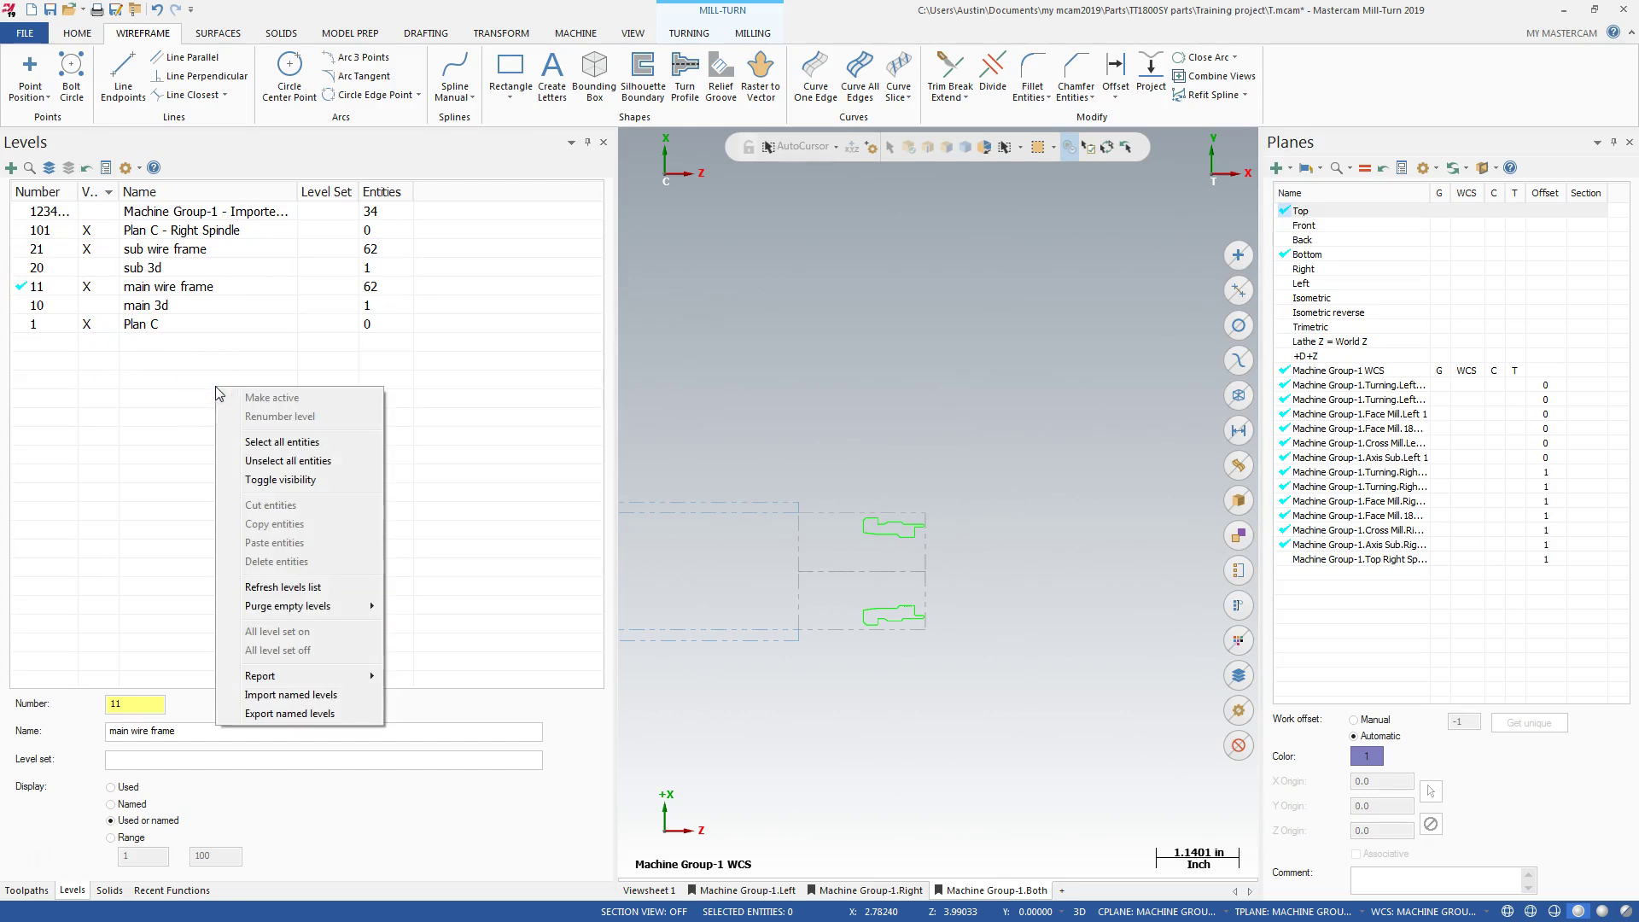
{"action": "right_click", "coordinate": [125, 366]}
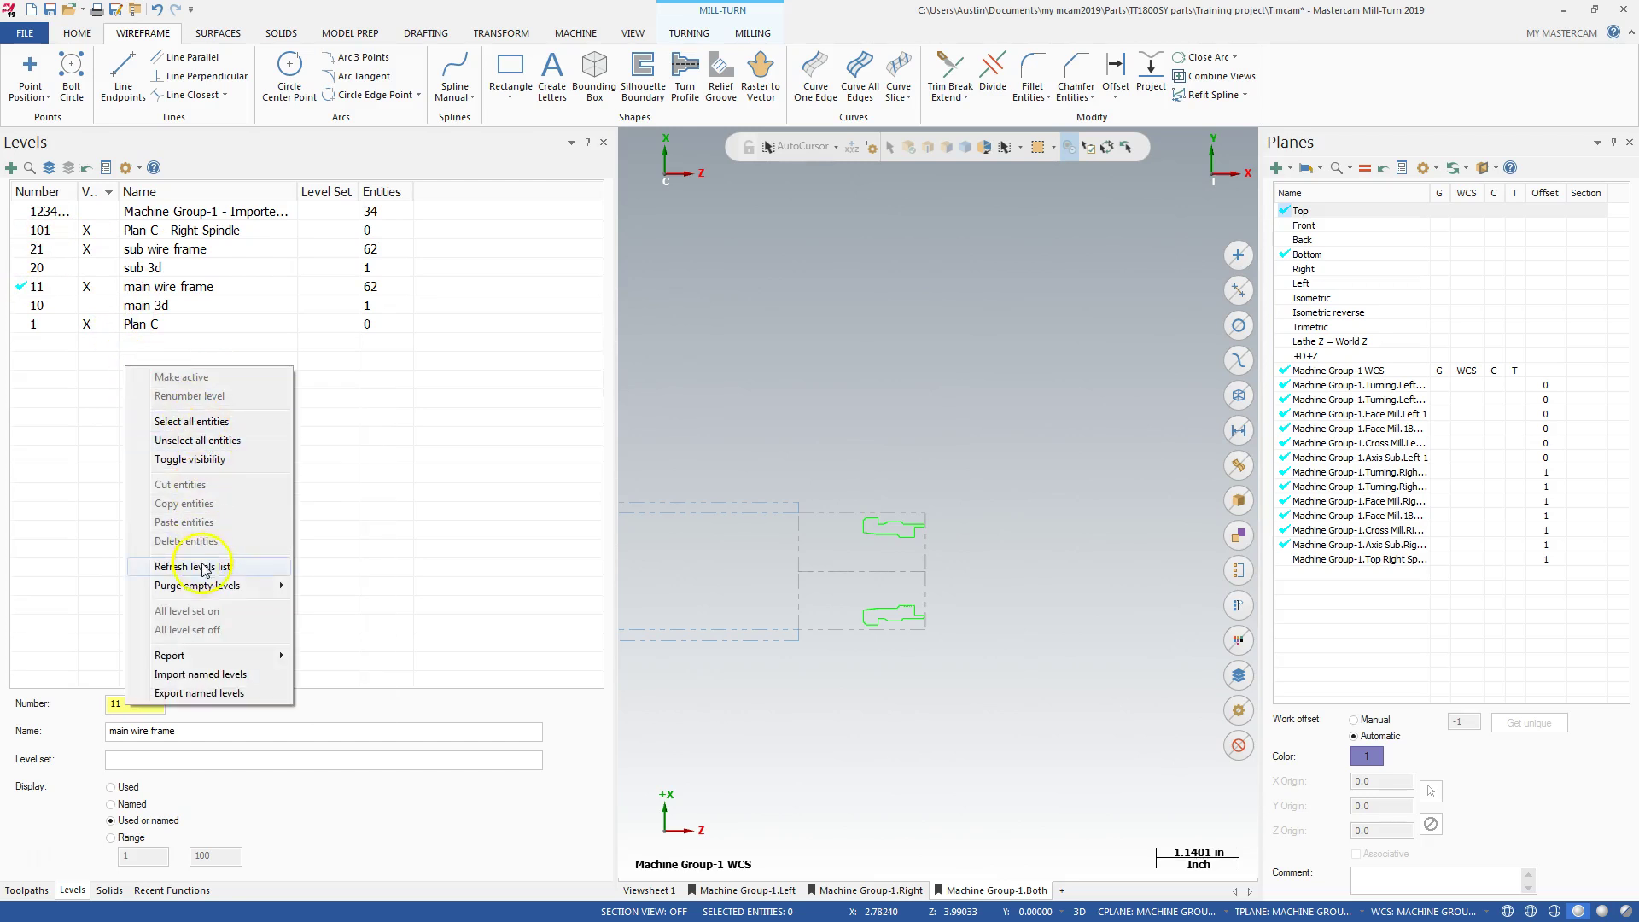
{"action": "mouse_move", "coordinate": [213, 586]}
{"action": "left_click", "coordinate": [319, 592]}
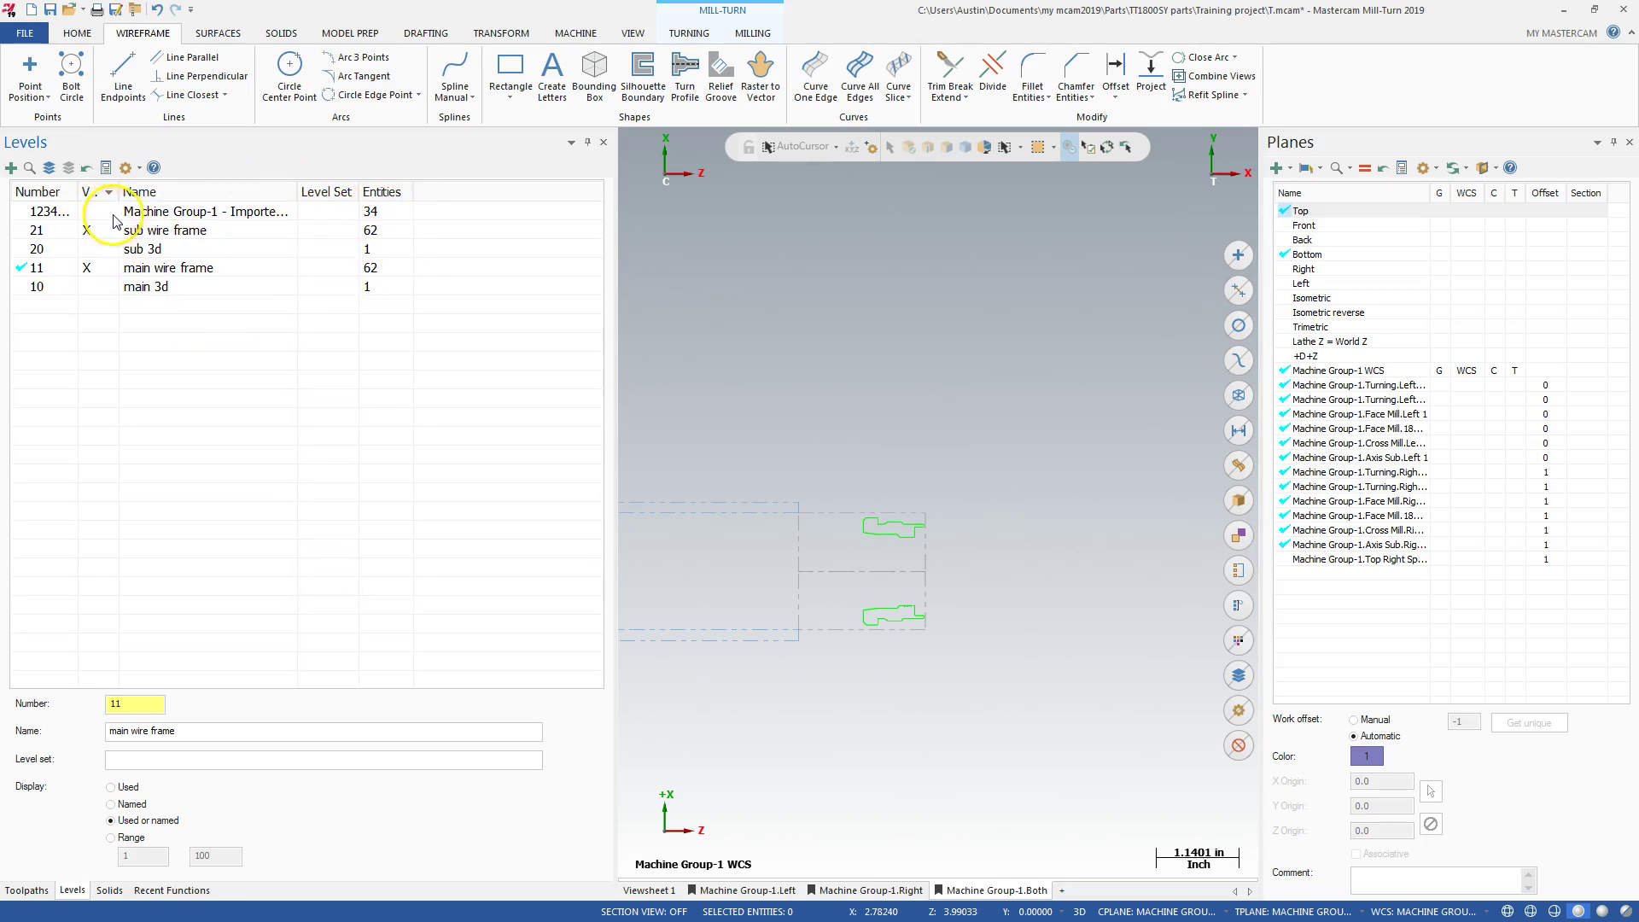
Switch the viewport to the Top (WCS) view and zoom out
{"action": "right_click", "coordinate": [880, 408]}
{"action": "left_click", "coordinate": [958, 498]}
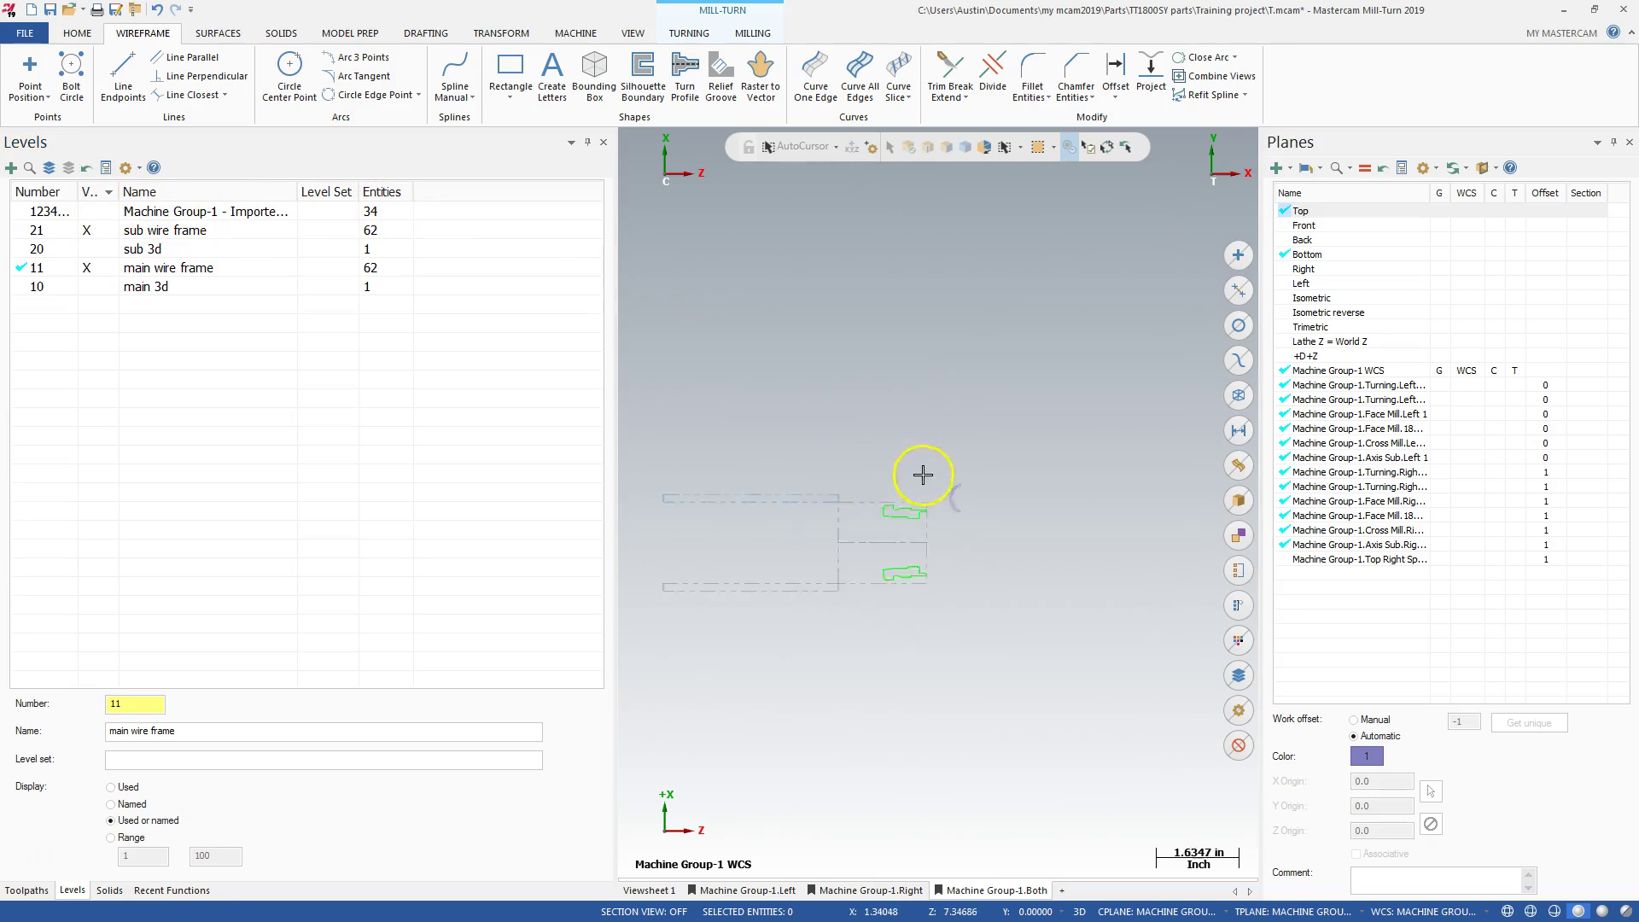
{"action": "scroll", "coordinate": [709, 427], "scroll_direction": "down", "scroll_amount": 3}
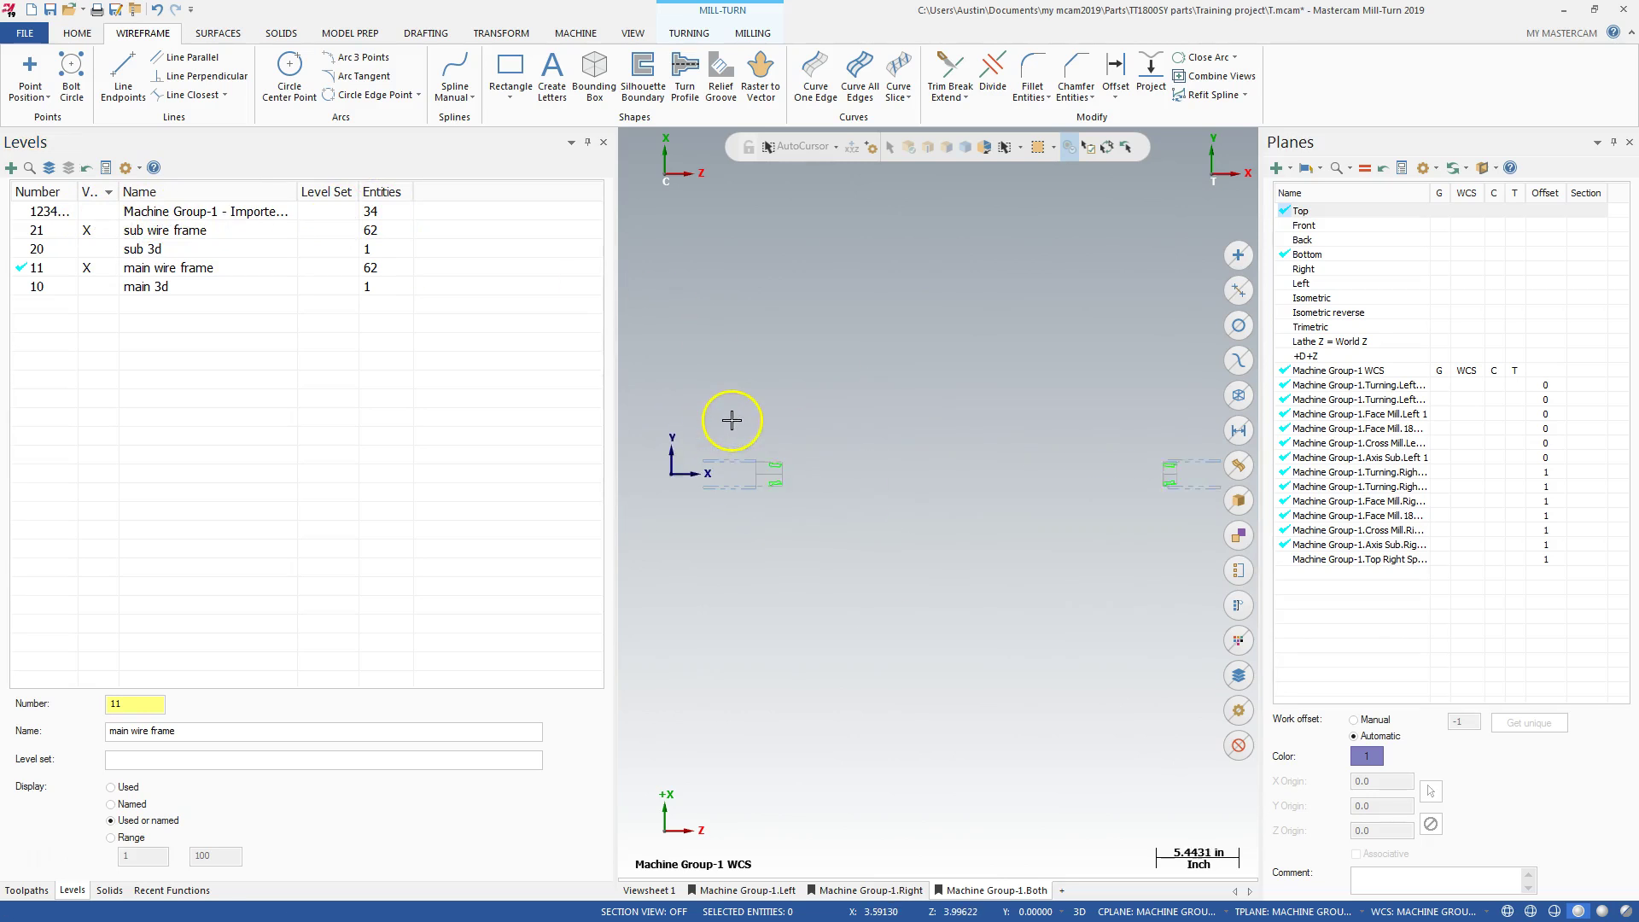
Make main 3d solid level 10 visible and orbit the part to view its slot
{"action": "left_click", "coordinate": [98, 250]}
{"action": "left_click", "coordinate": [90, 245]}
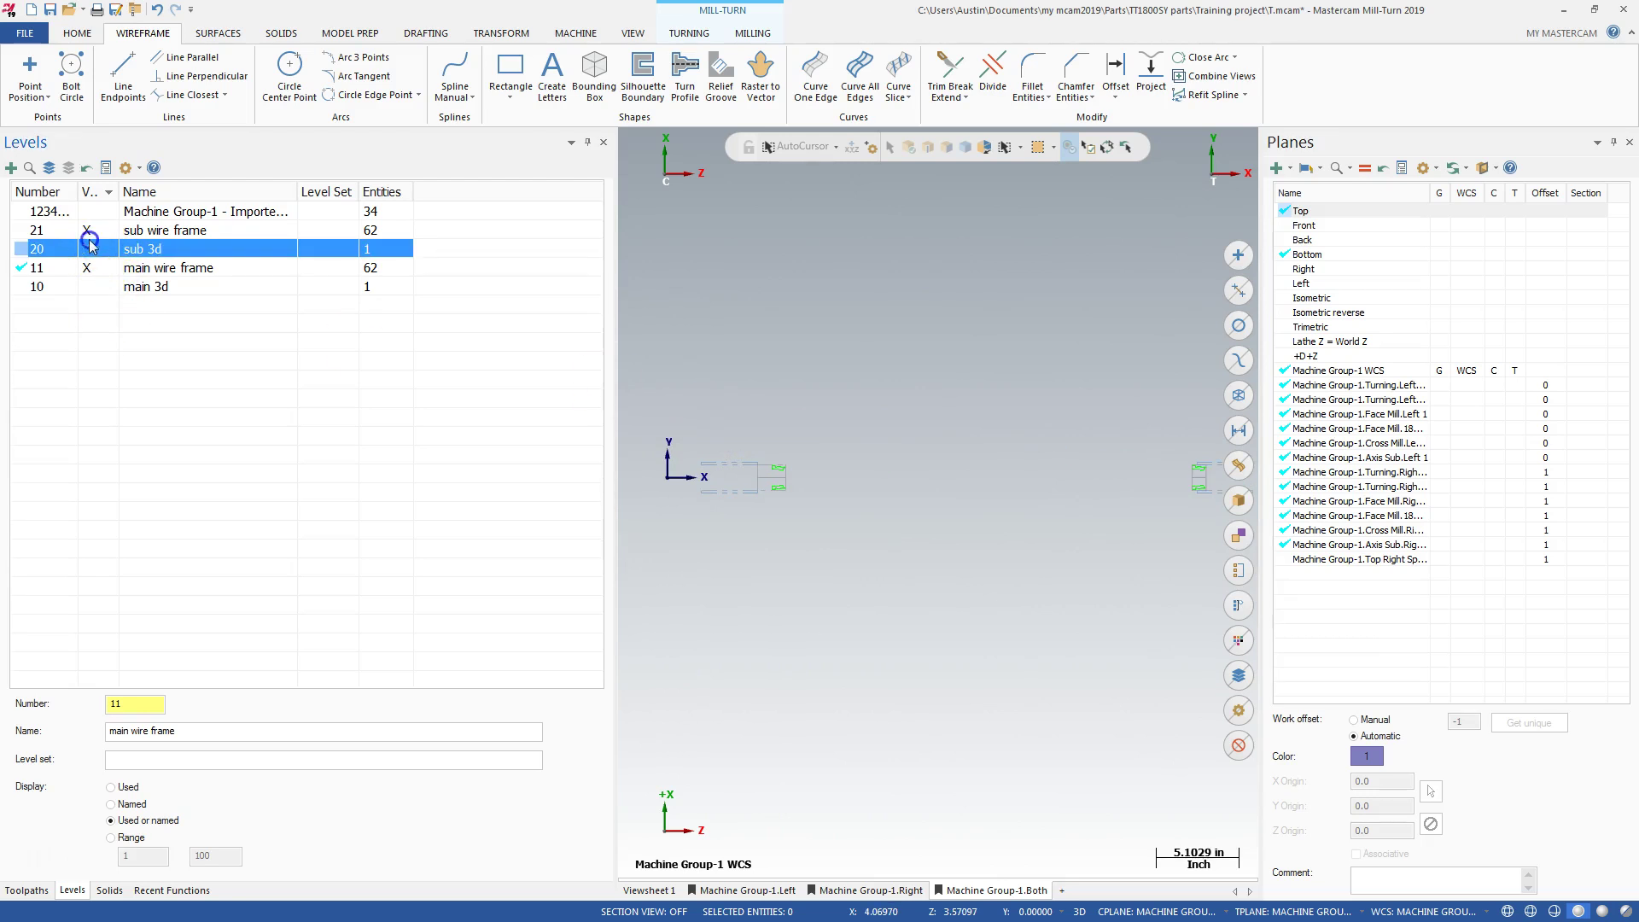
{"action": "left_click", "coordinate": [94, 287]}
{"action": "middle_click_drag", "start_coordinate": [772, 333], "coordinate": [793, 436]}
{"action": "scroll", "coordinate": [773, 432], "scroll_direction": "up", "scroll_amount": 10}
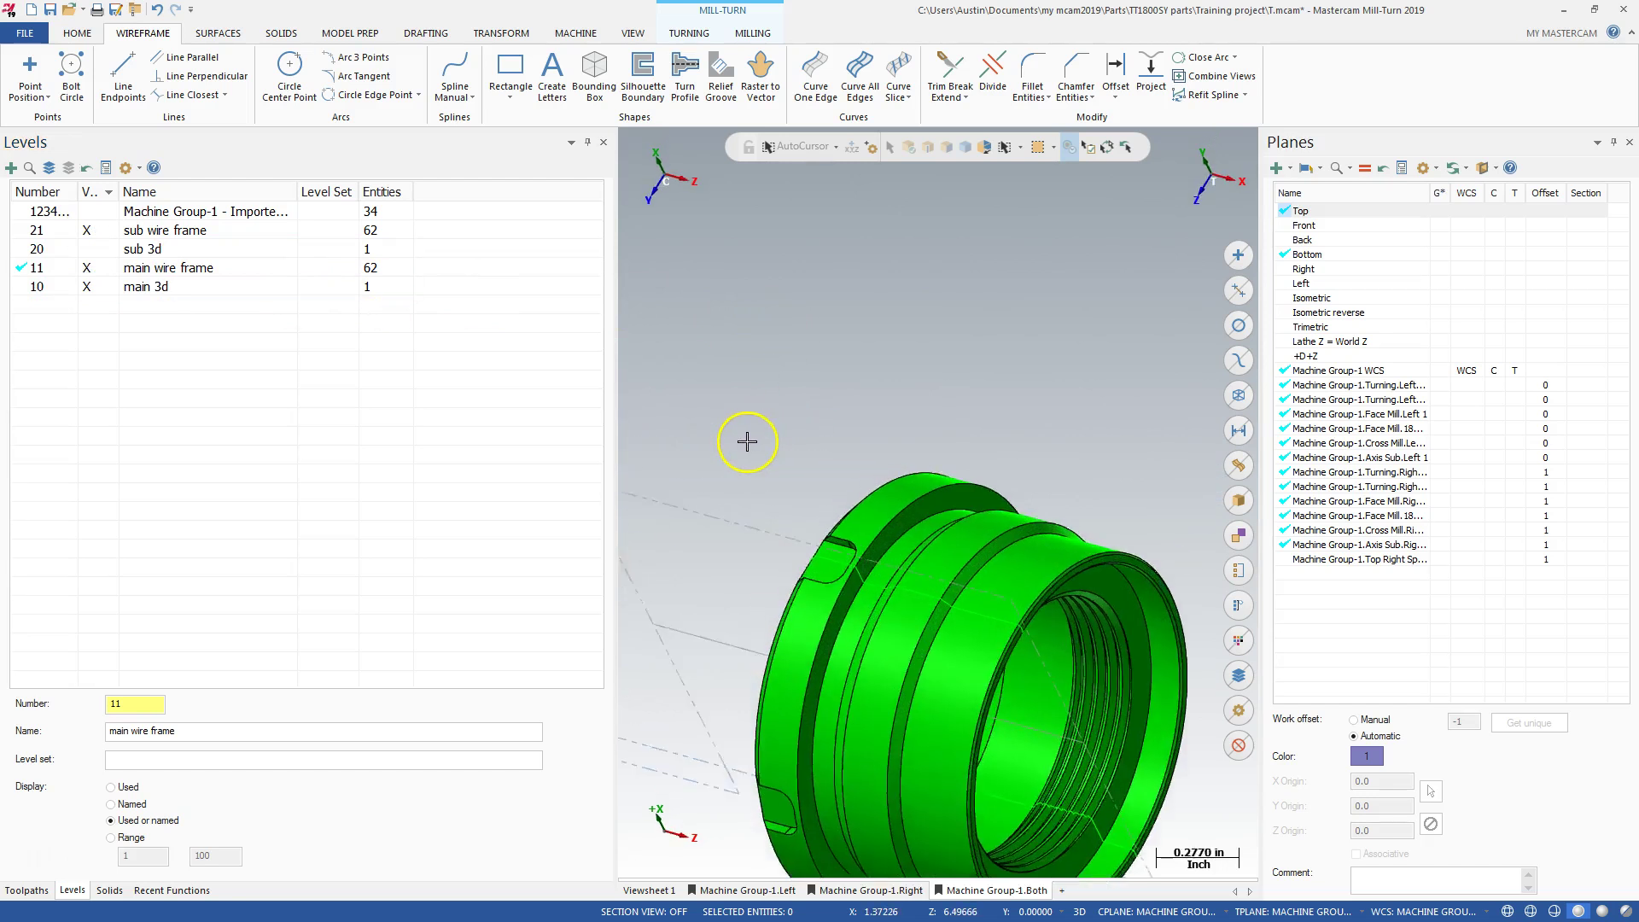
{"action": "scroll", "coordinate": [944, 531], "scroll_direction": "down", "scroll_amount": 3}
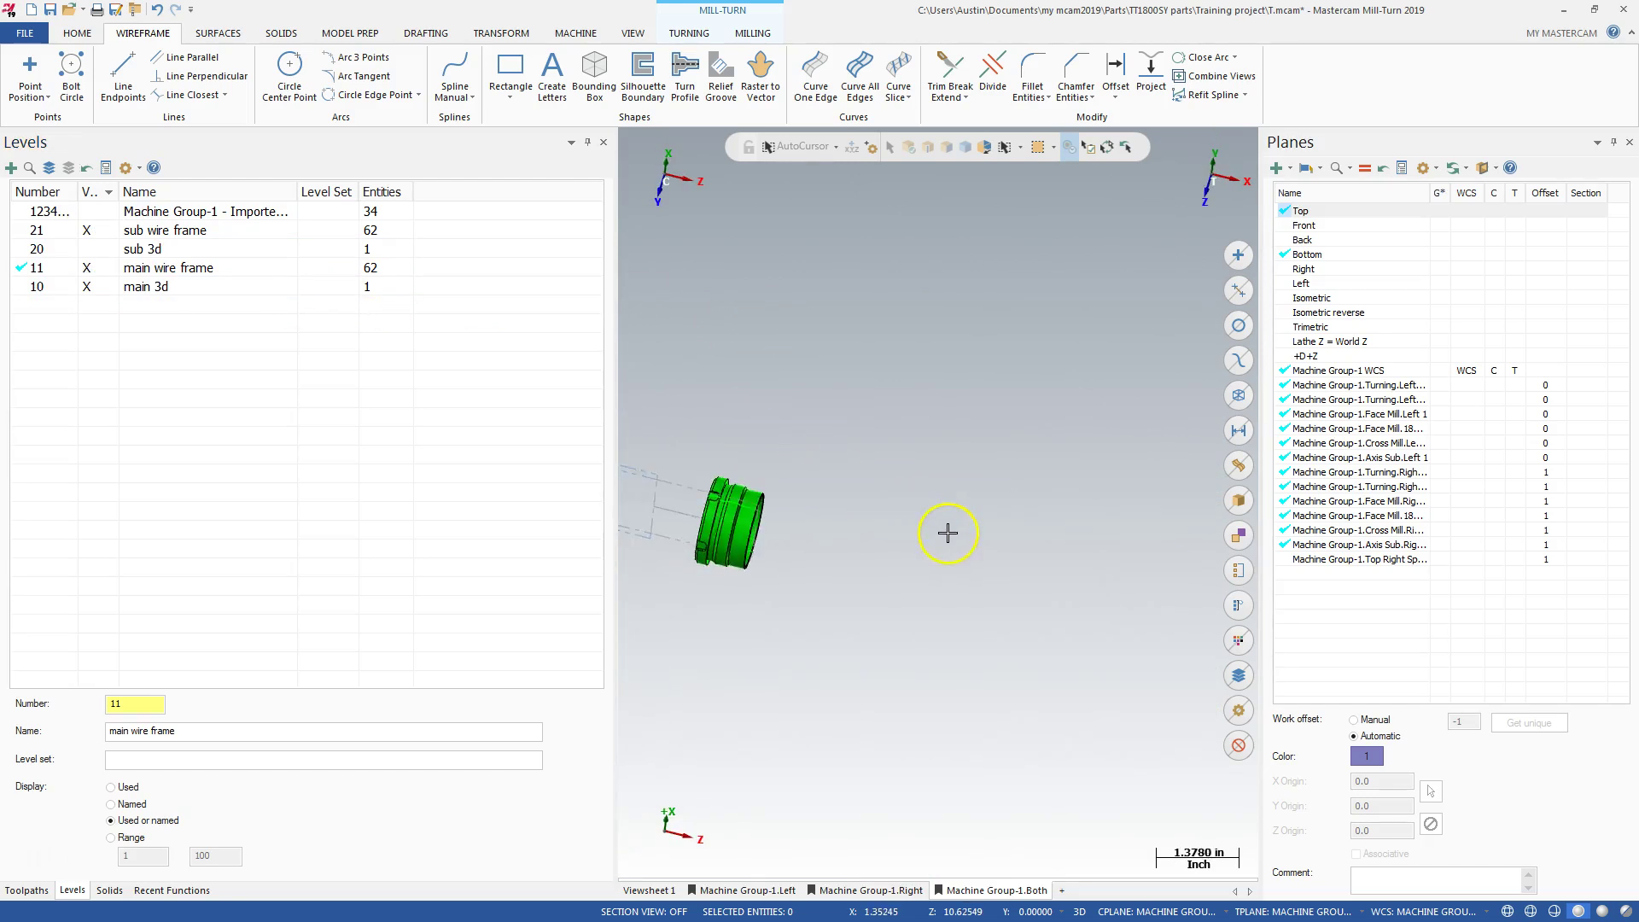
{"action": "scroll", "coordinate": [751, 509], "scroll_direction": "up", "scroll_amount": 7}
{"action": "middle_click_drag", "start_coordinate": [769, 479], "coordinate": [793, 514]}
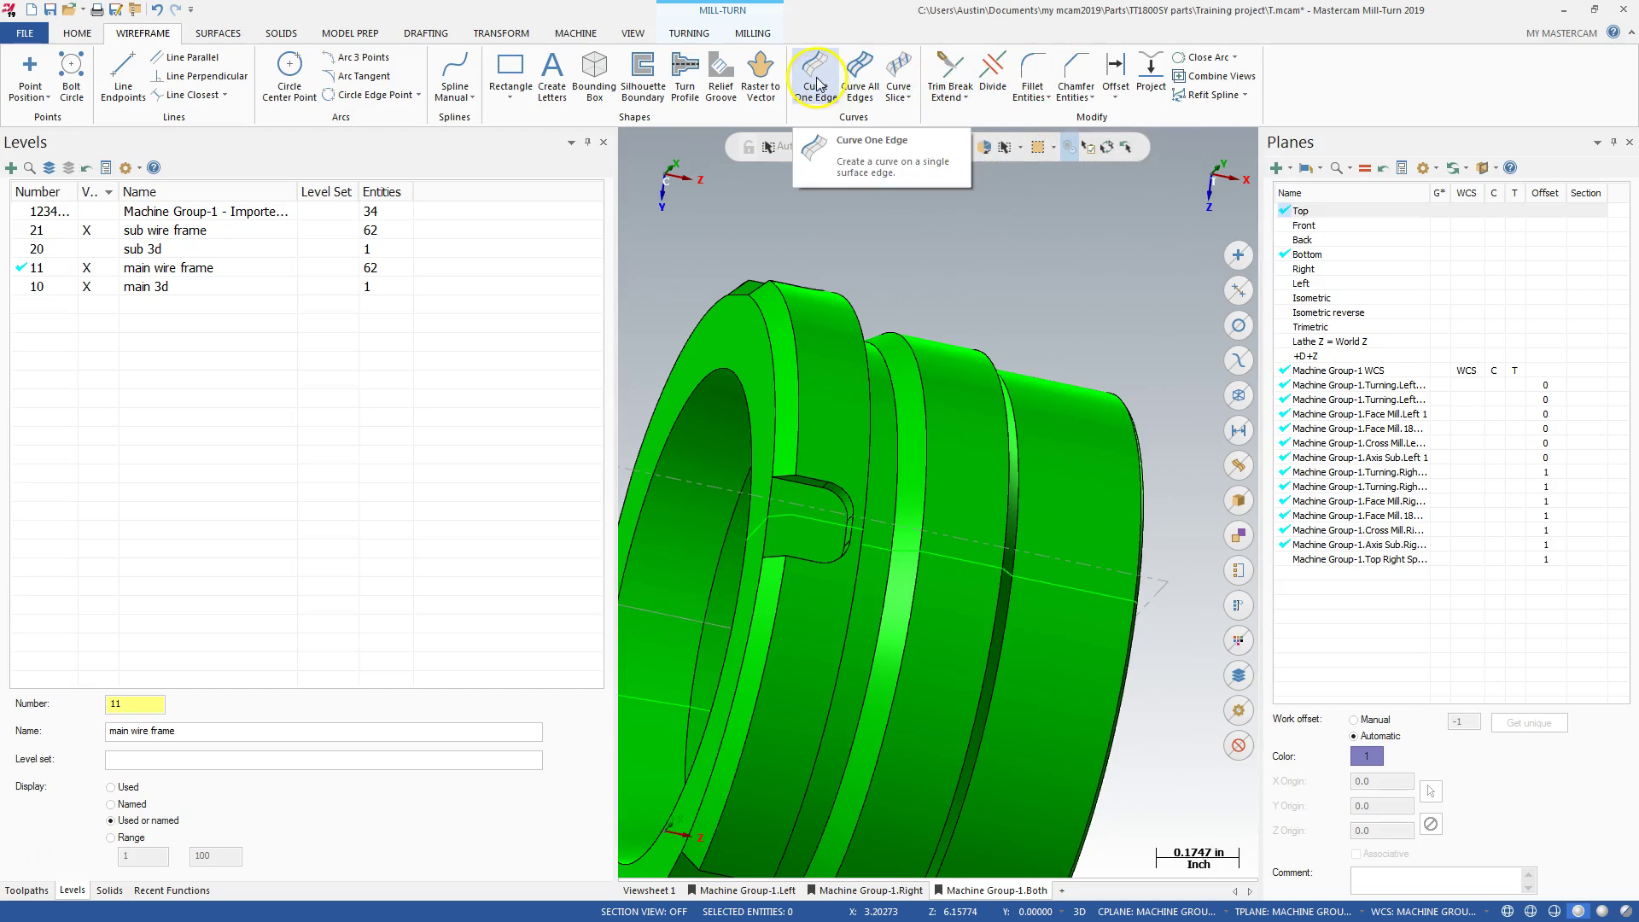
Create active level 22 named 'mill scallop wire' and list only named levels
{"action": "left_click", "coordinate": [136, 703]}
{"action": "key", "text": "Return"}
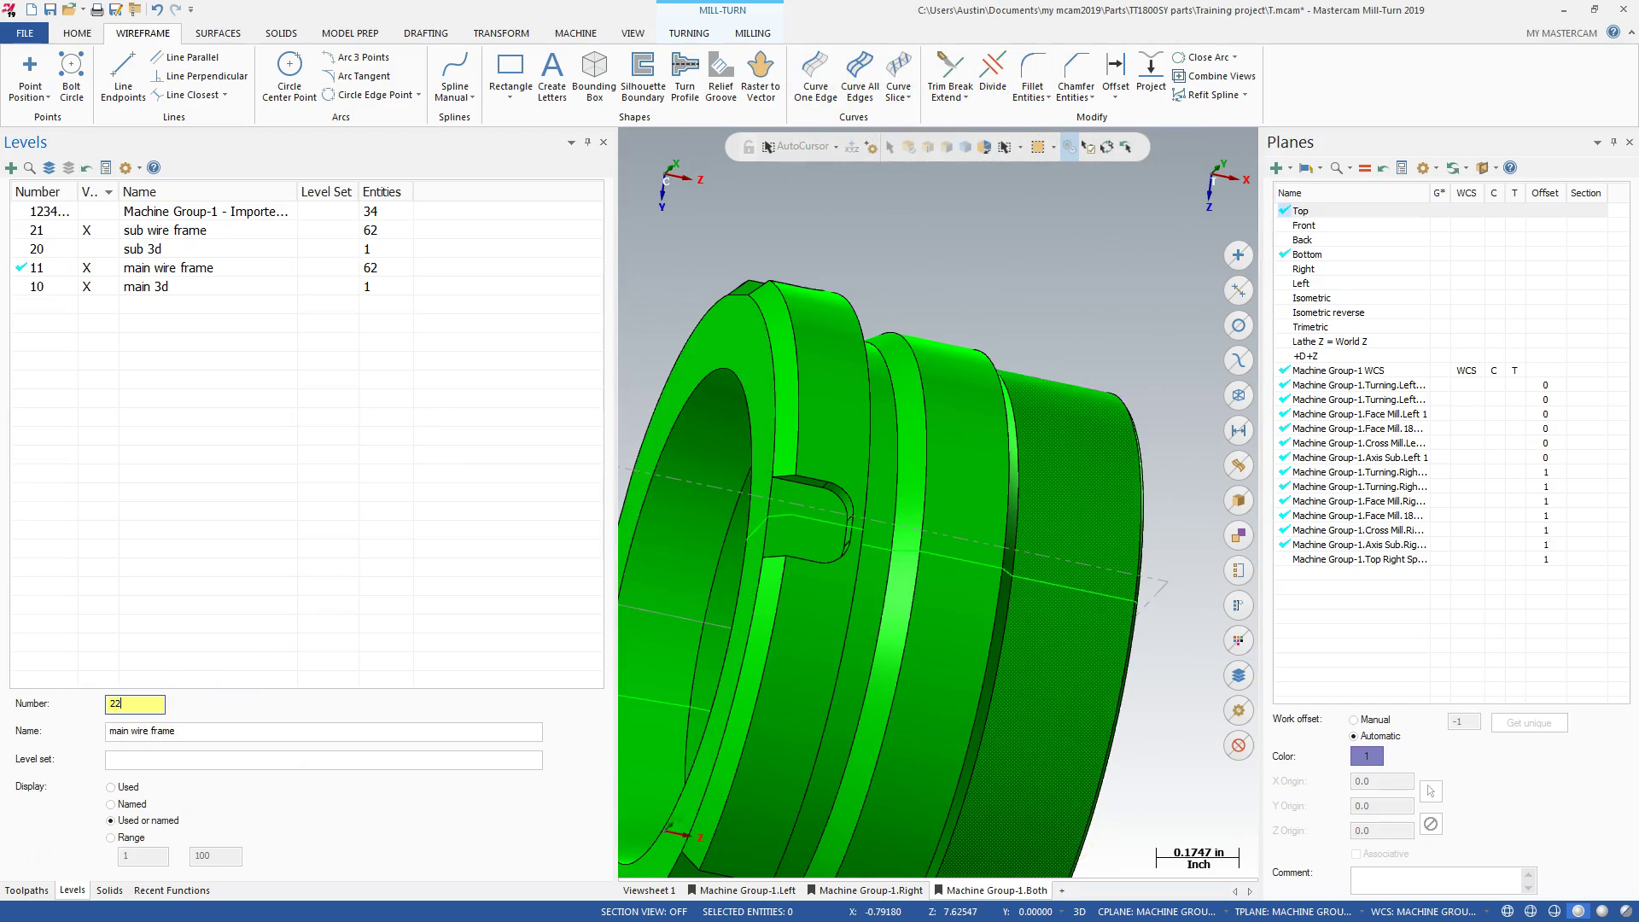
{"action": "type", "text": "22"}
{"action": "left_click", "coordinate": [150, 732]}
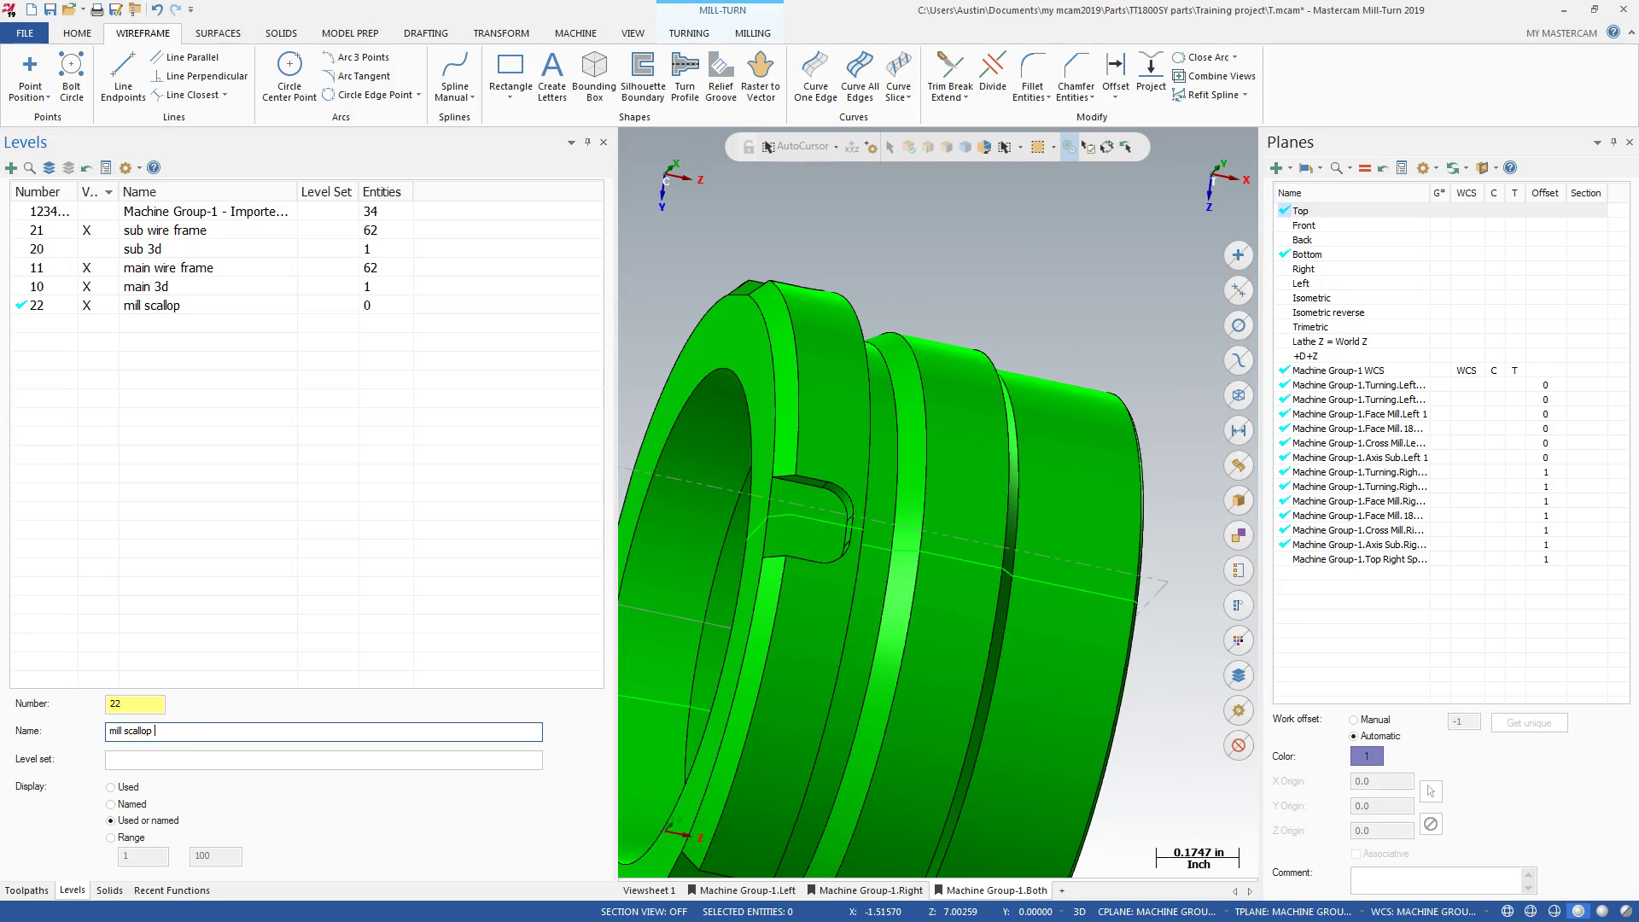
{"action": "left_click", "coordinate": [281, 808]}
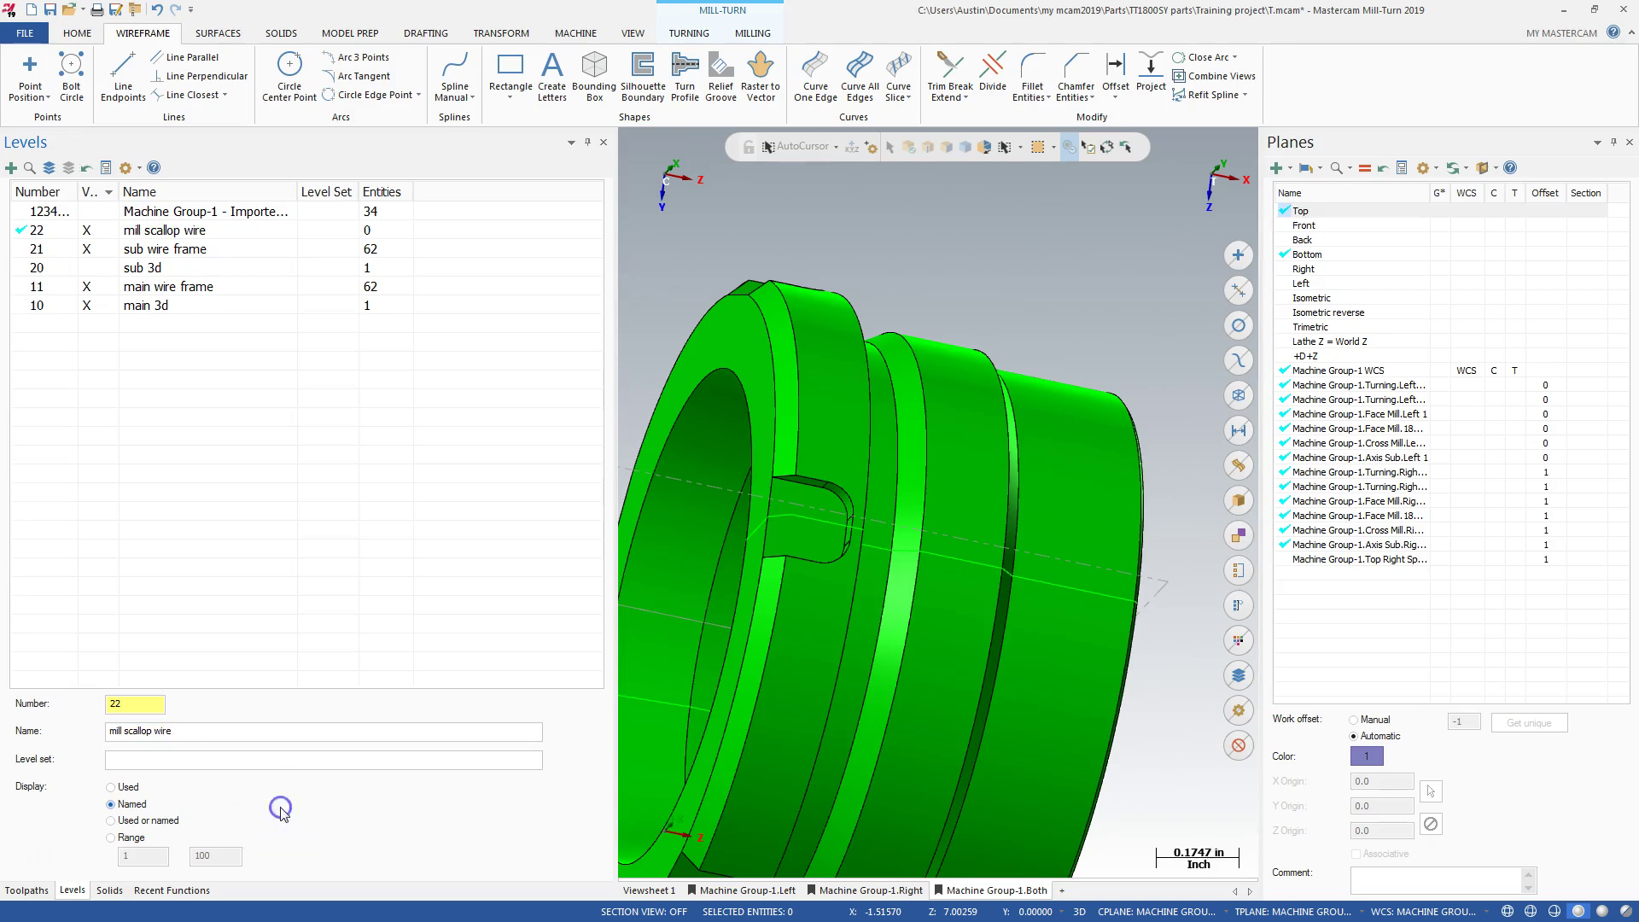
With Curve One Edge, pick the slot's bottom edge, both rounded edges and top edge
{"action": "left_click", "coordinate": [825, 70]}
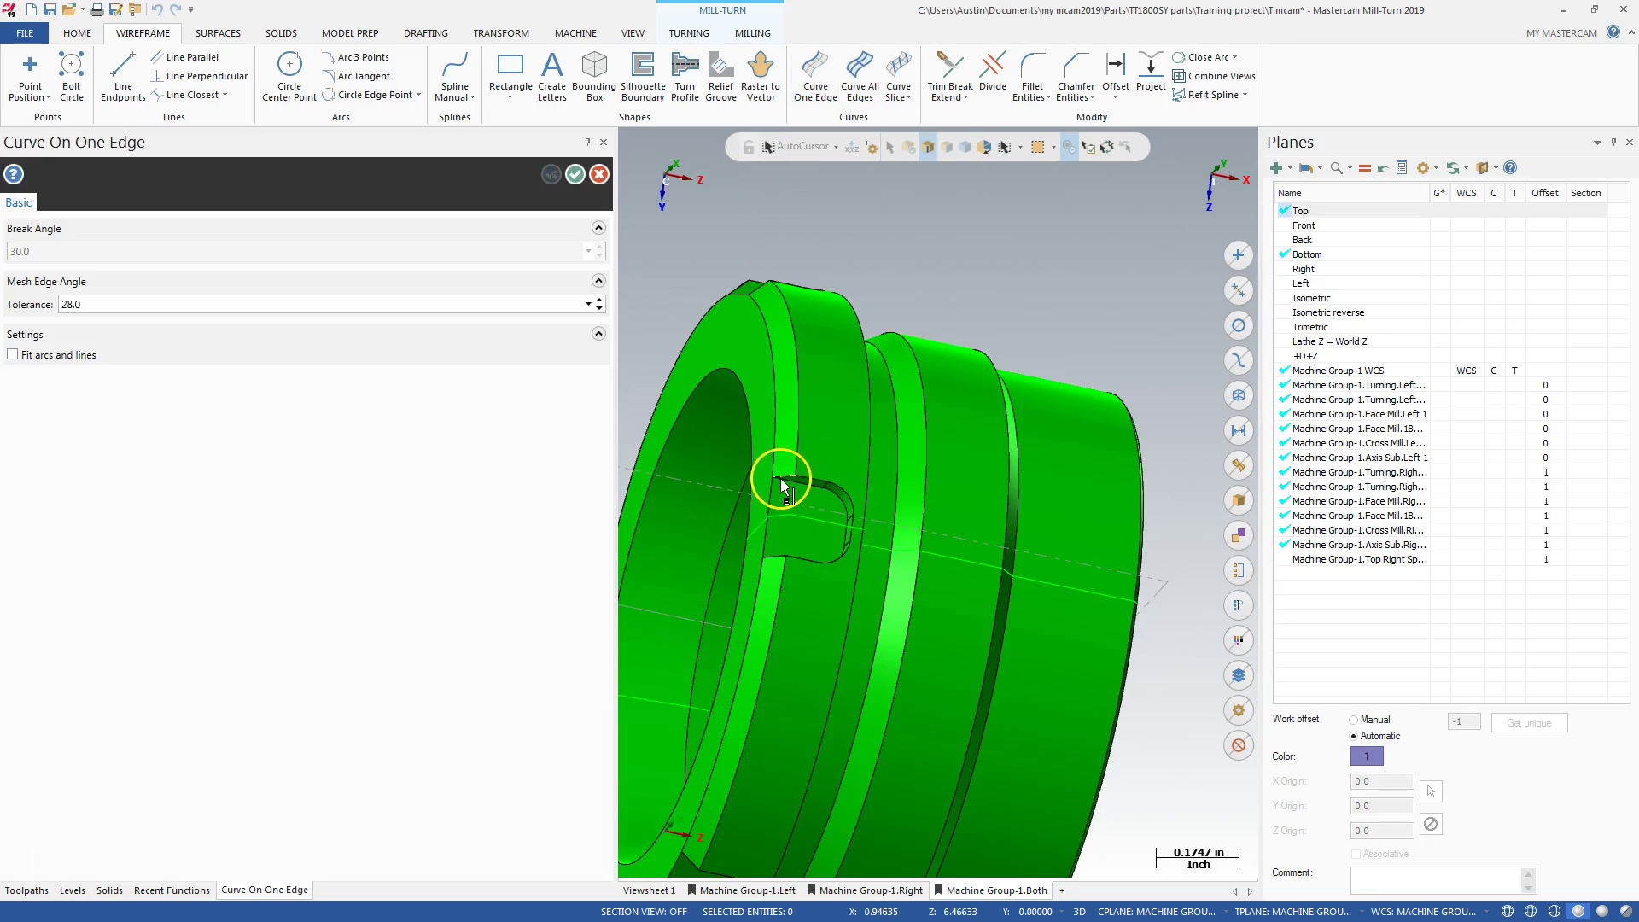
{"action": "scroll", "coordinate": [794, 483], "scroll_direction": "up", "scroll_amount": 5}
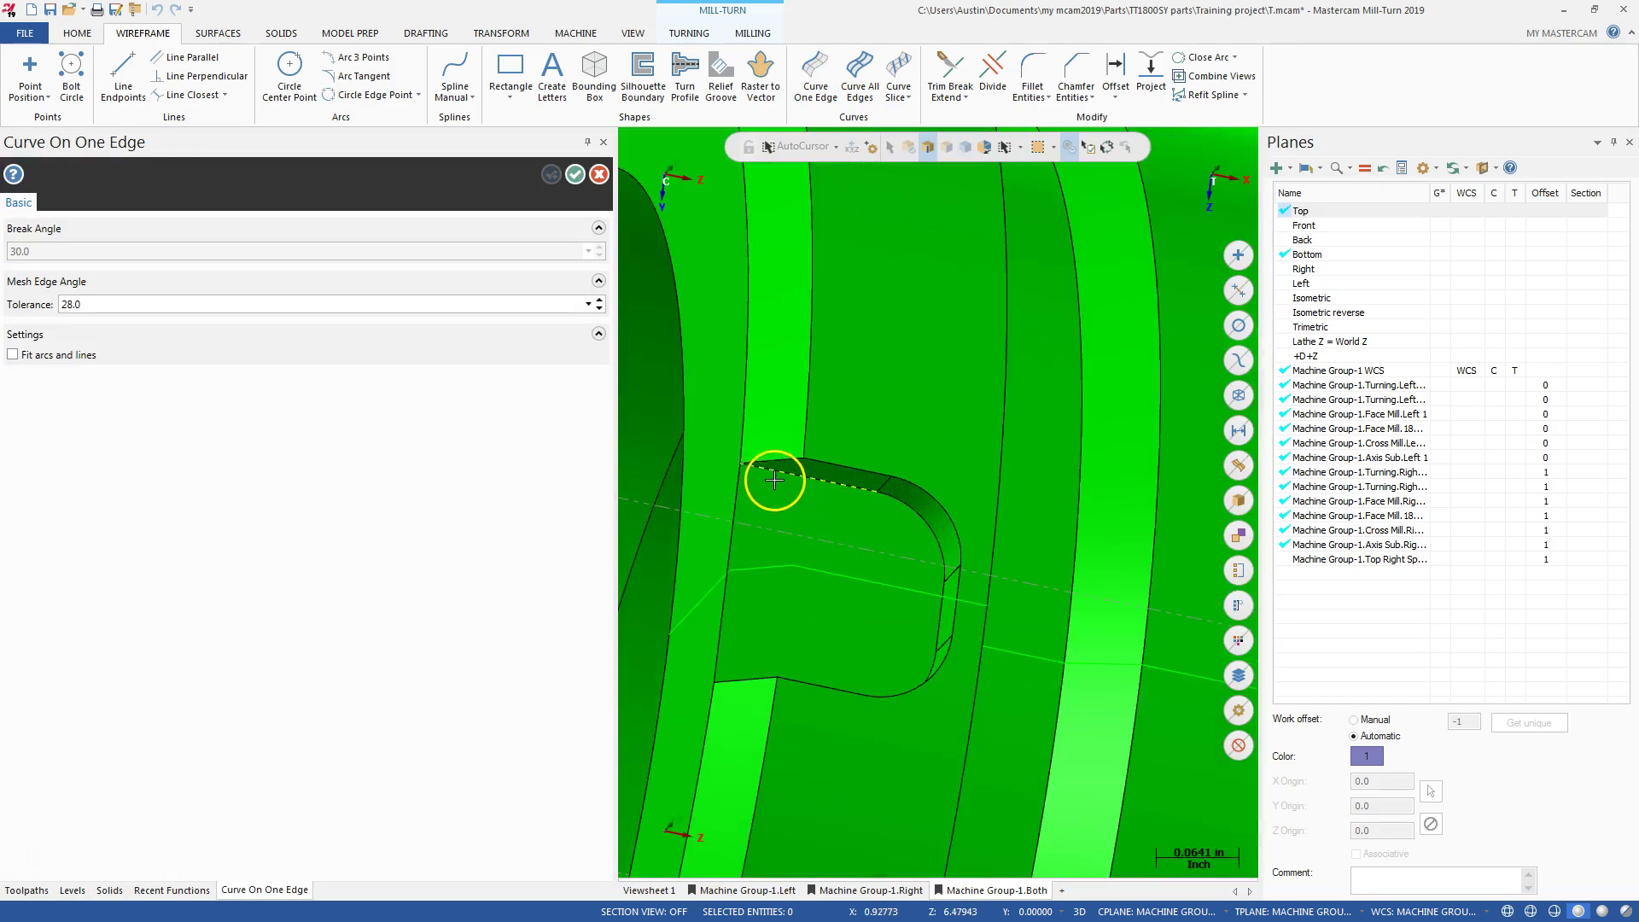
{"action": "middle_click_drag", "start_coordinate": [812, 622], "coordinate": [749, 714]}
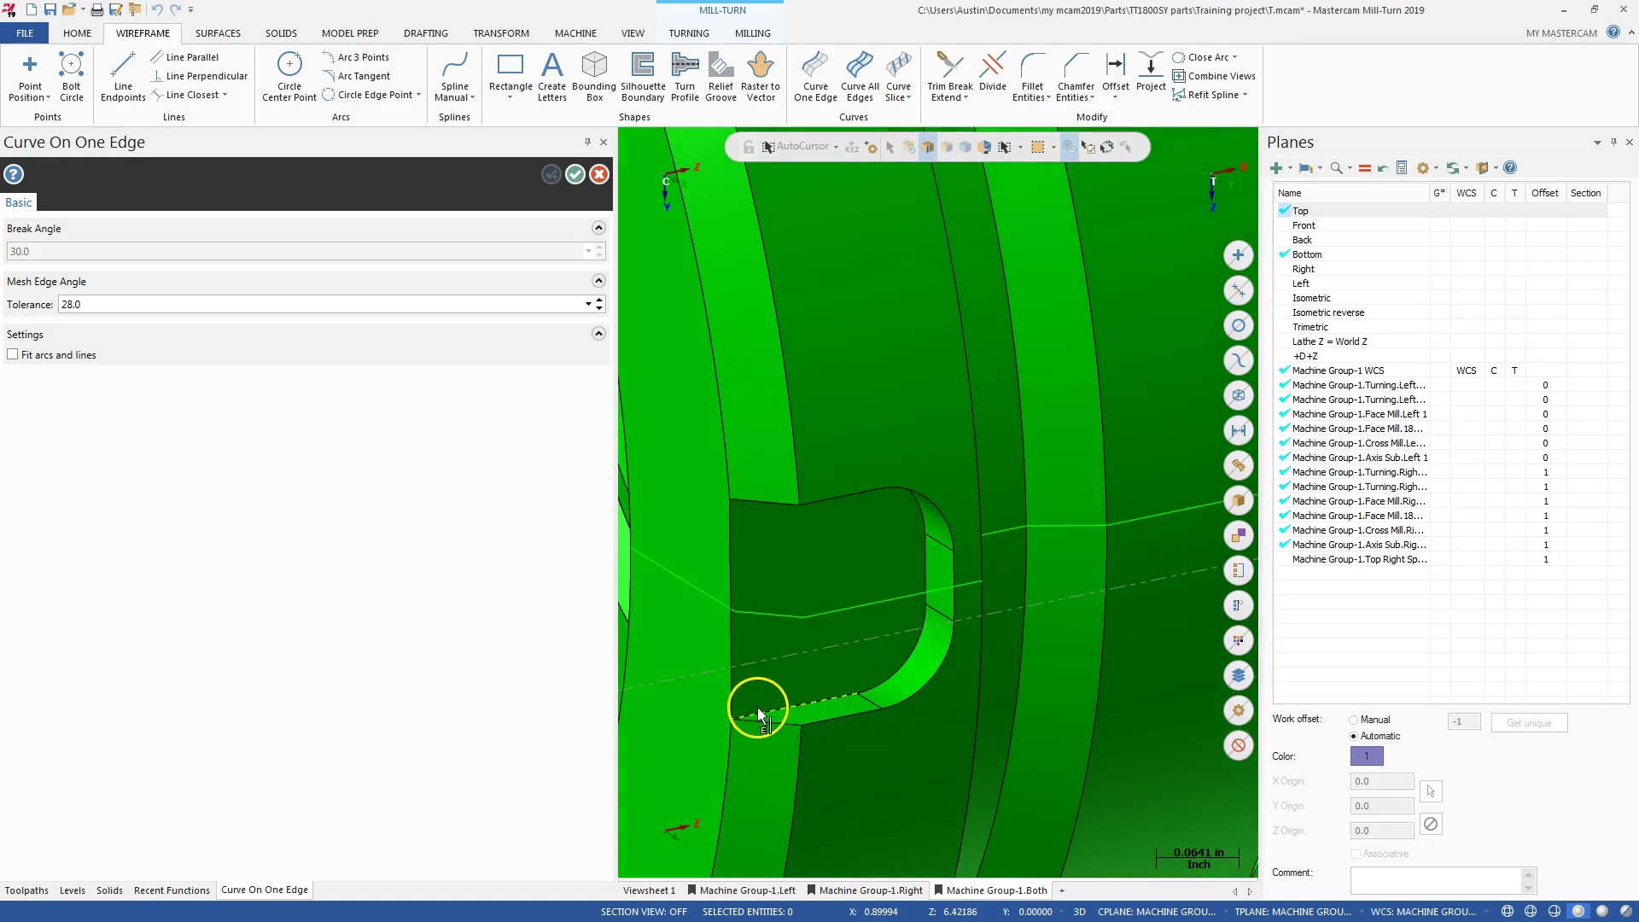
{"action": "left_click", "coordinate": [758, 714]}
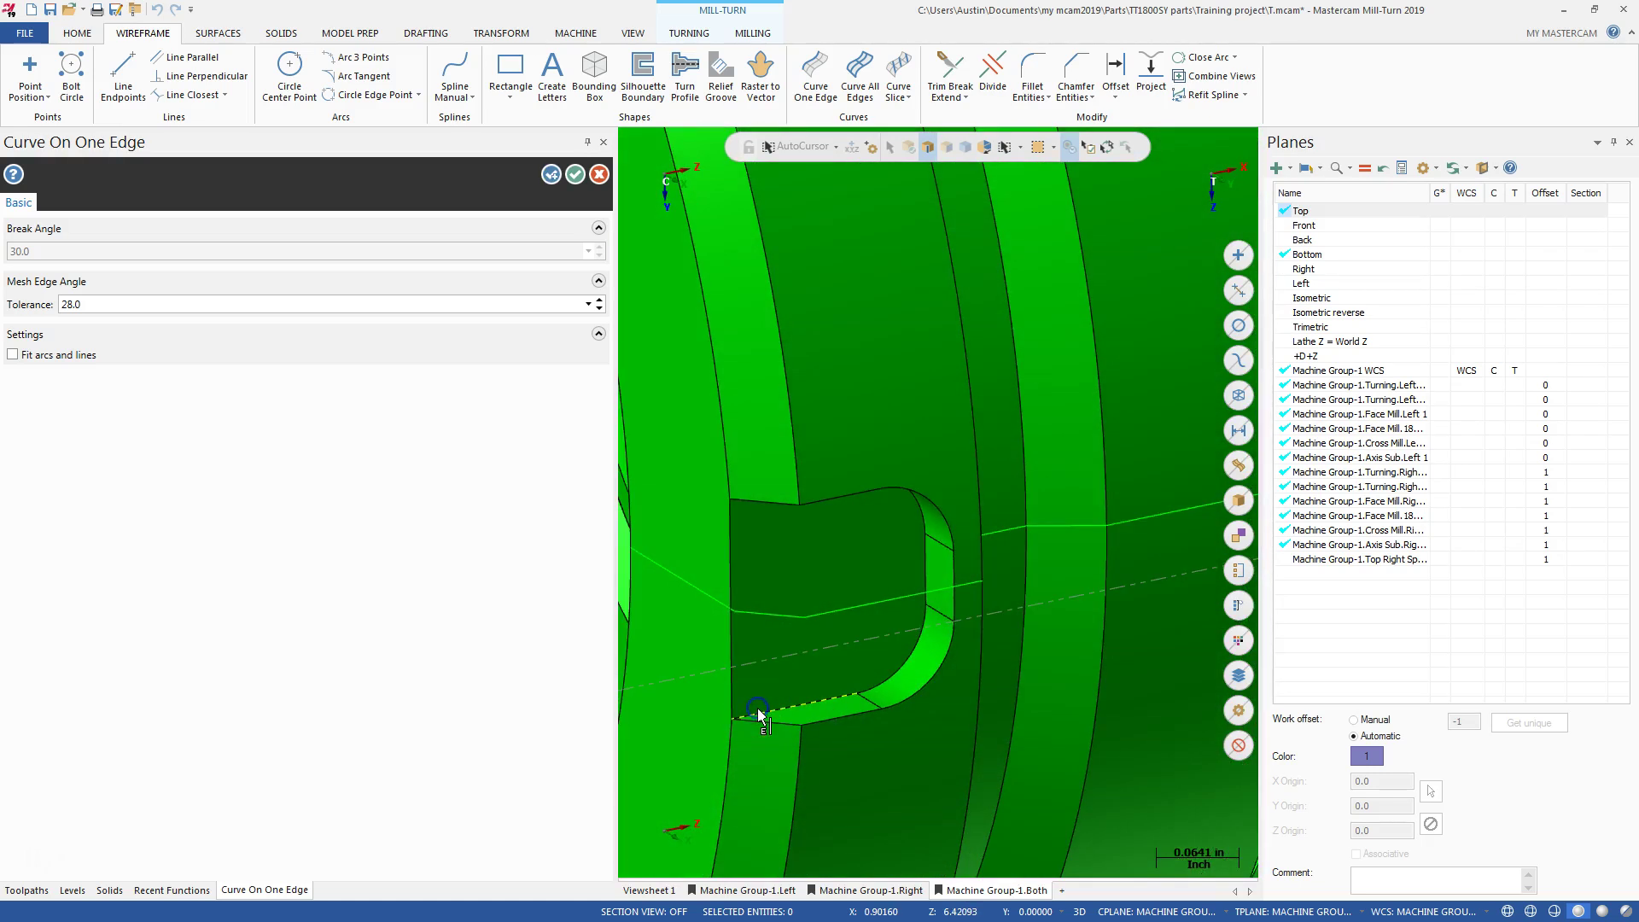
{"action": "left_click", "coordinate": [929, 613]}
{"action": "left_click", "coordinate": [928, 521]}
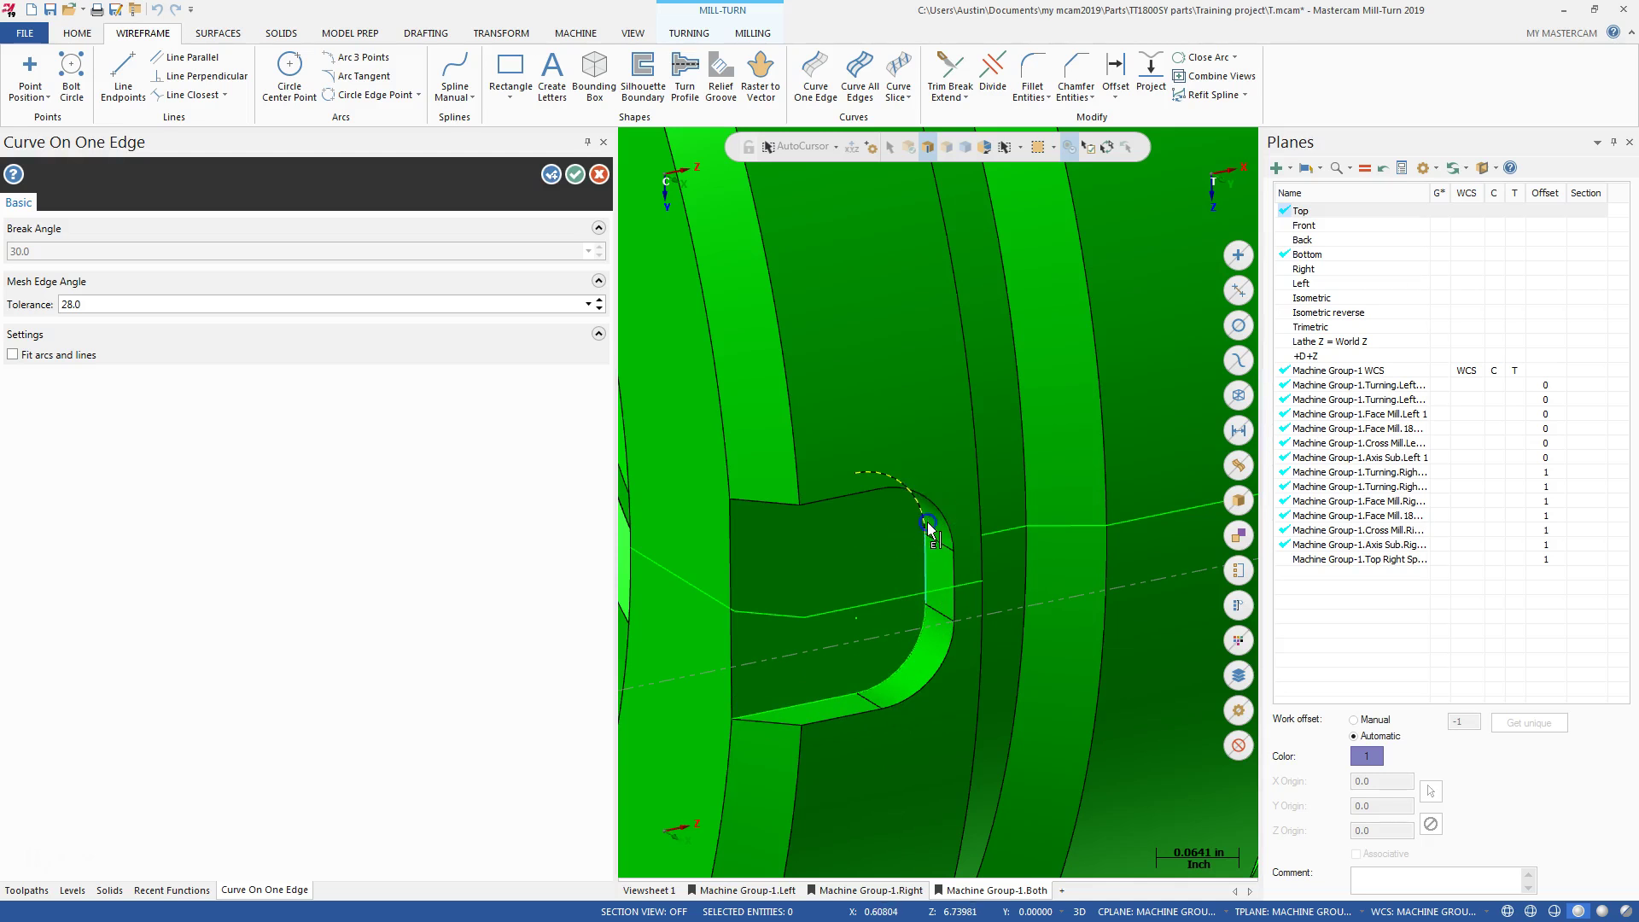
{"action": "middle_click_drag", "start_coordinate": [928, 534], "coordinate": [878, 446]}
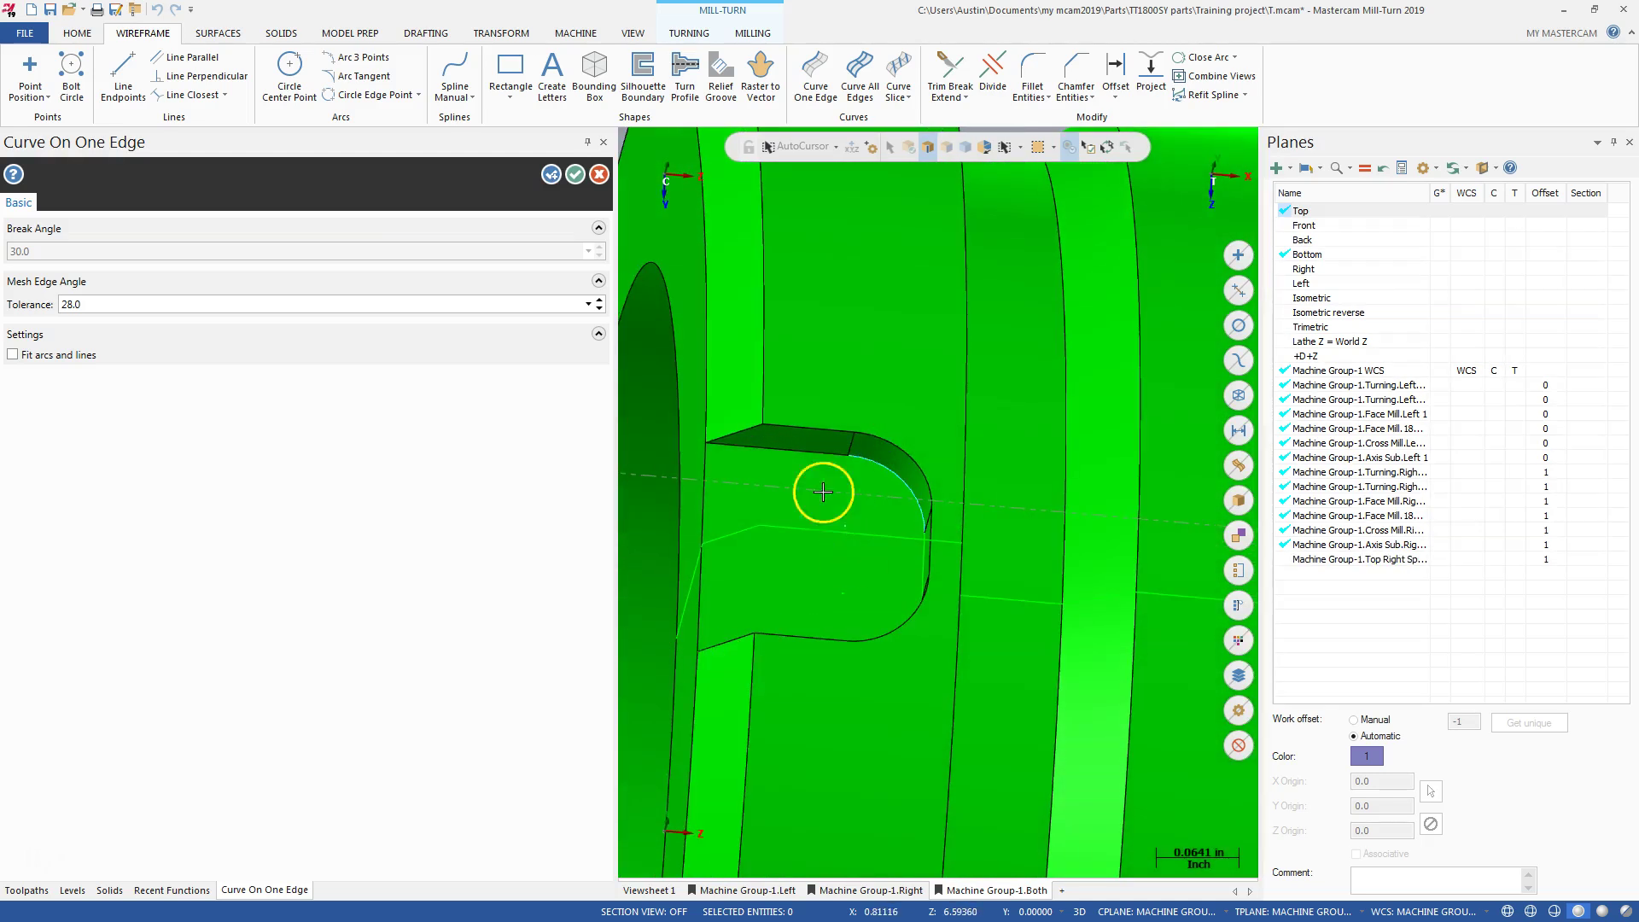
{"action": "left_click", "coordinate": [820, 454]}
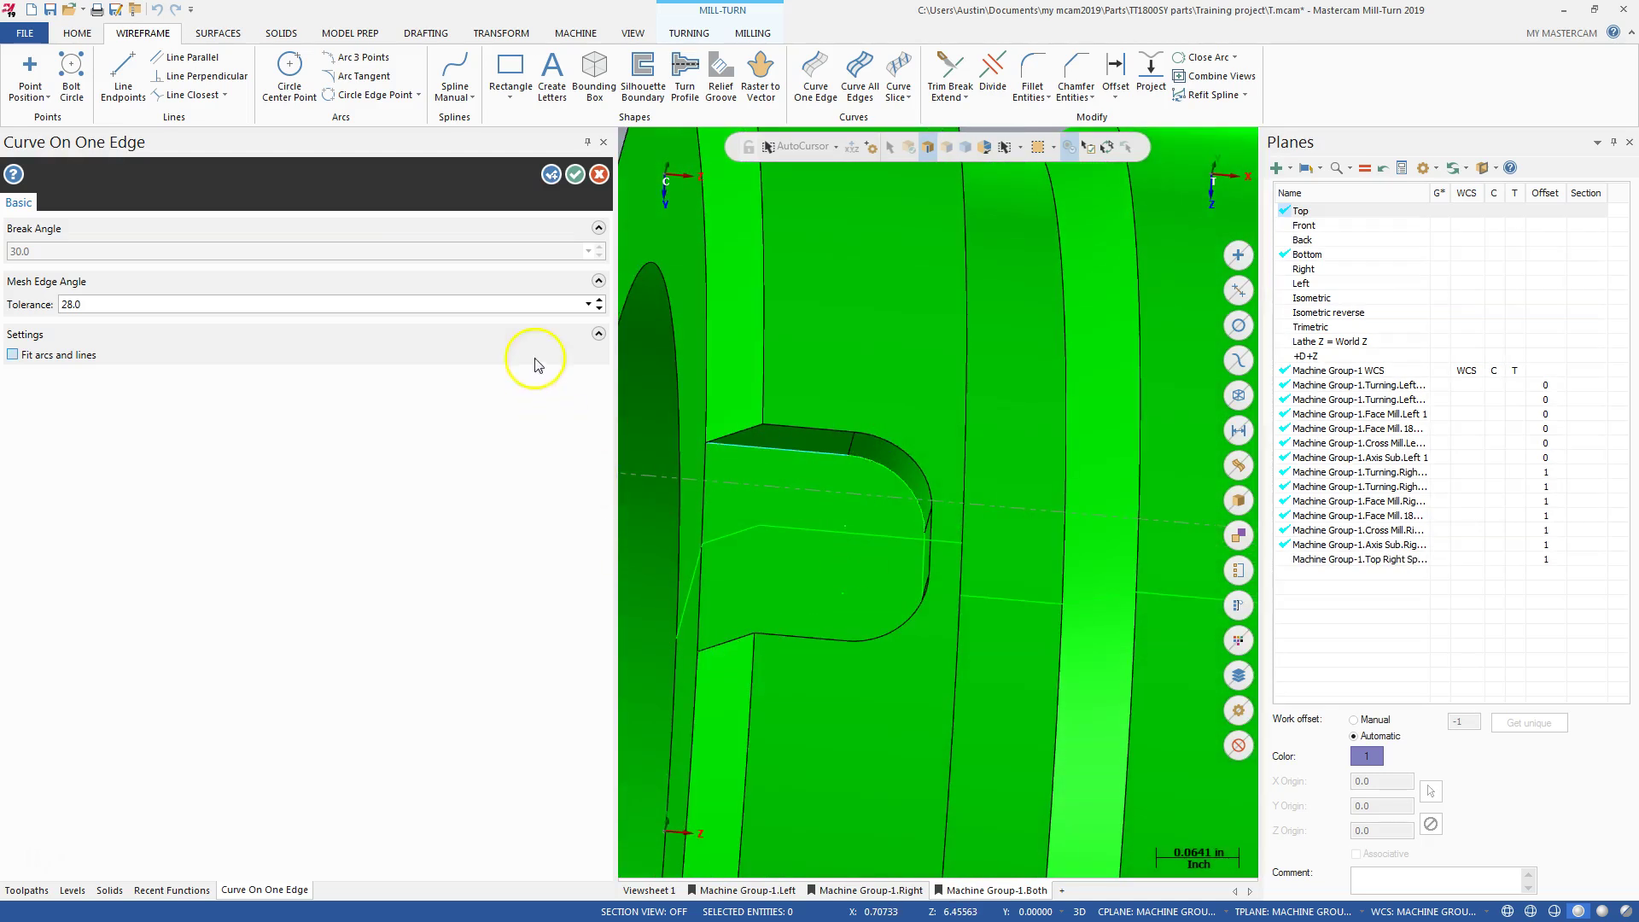
Create the slot edge curves, then hide levels 21, 11 and 10 to inspect them
{"action": "left_click", "coordinate": [574, 176]}
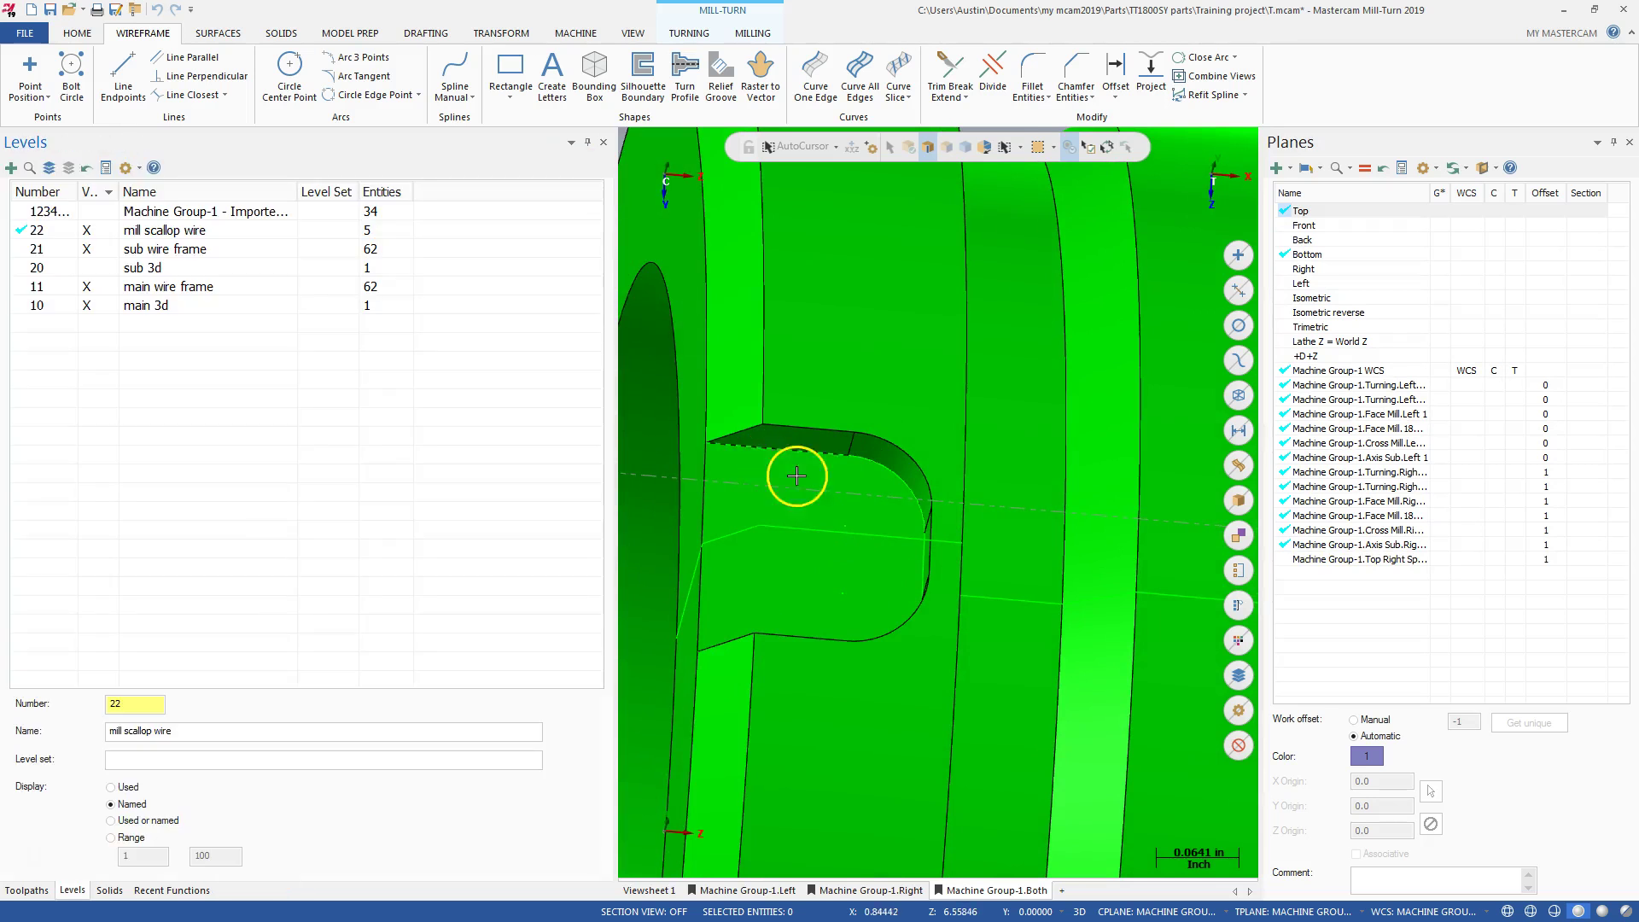
{"action": "mouse_move", "coordinate": [797, 469]}
{"action": "middle_mouse_down"}
{"action": "mouse_move", "coordinate": [819, 475]}
{"action": "mouse_move", "coordinate": [855, 626]}
{"action": "mouse_move", "coordinate": [842, 567]}
{"action": "middle_mouse_up"}
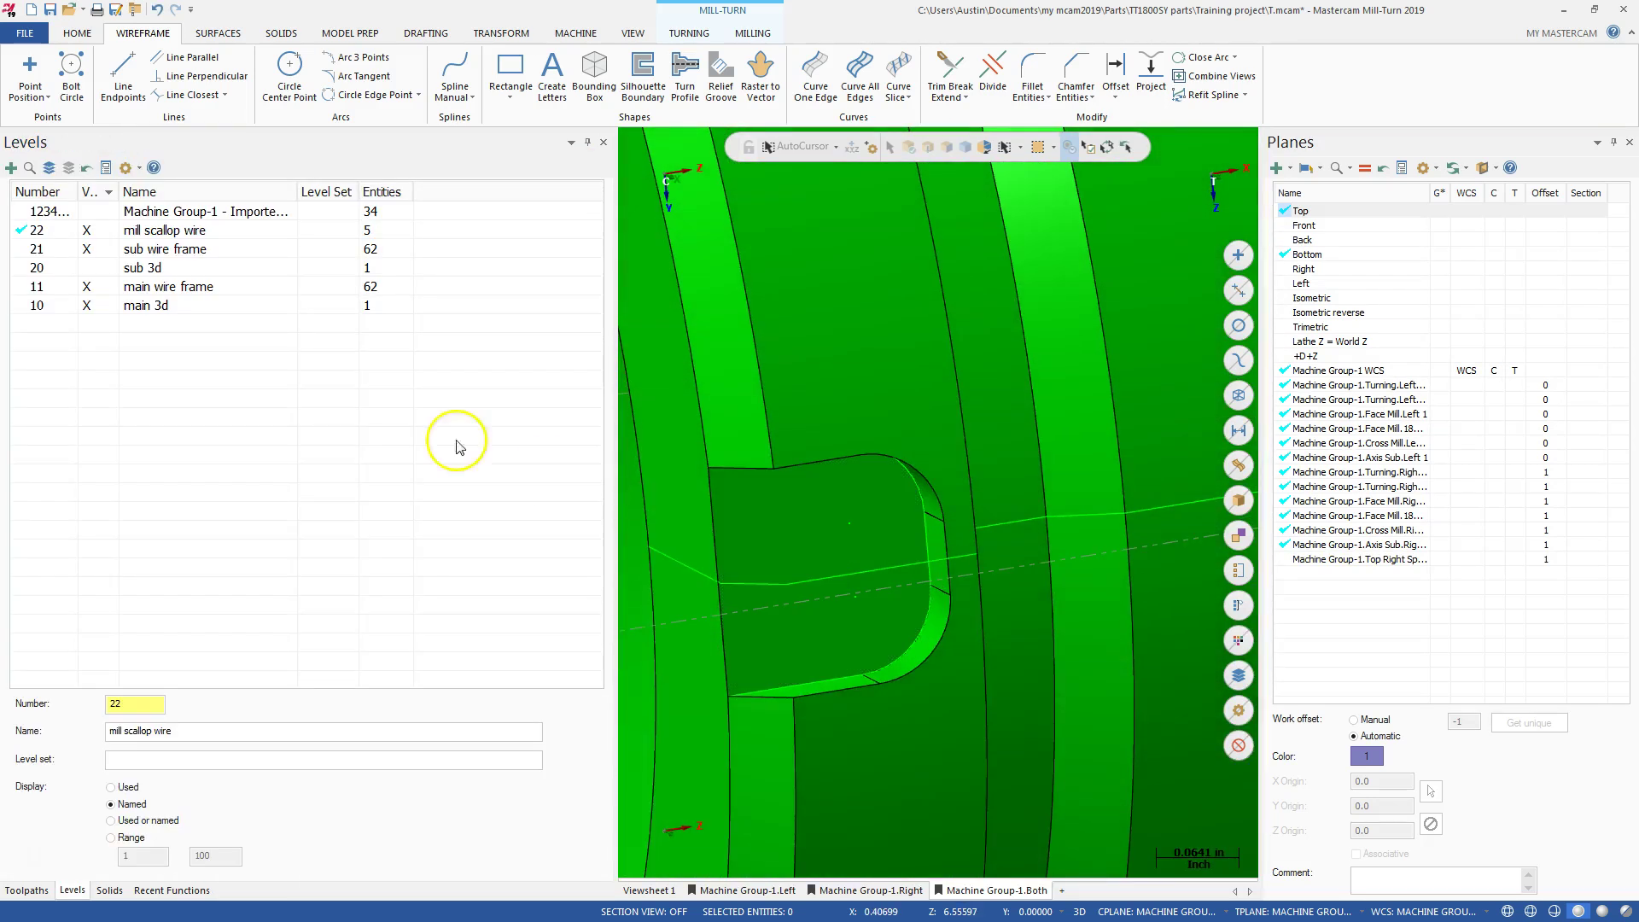
{"action": "left_click", "coordinate": [87, 248]}
{"action": "left_click", "coordinate": [87, 286]}
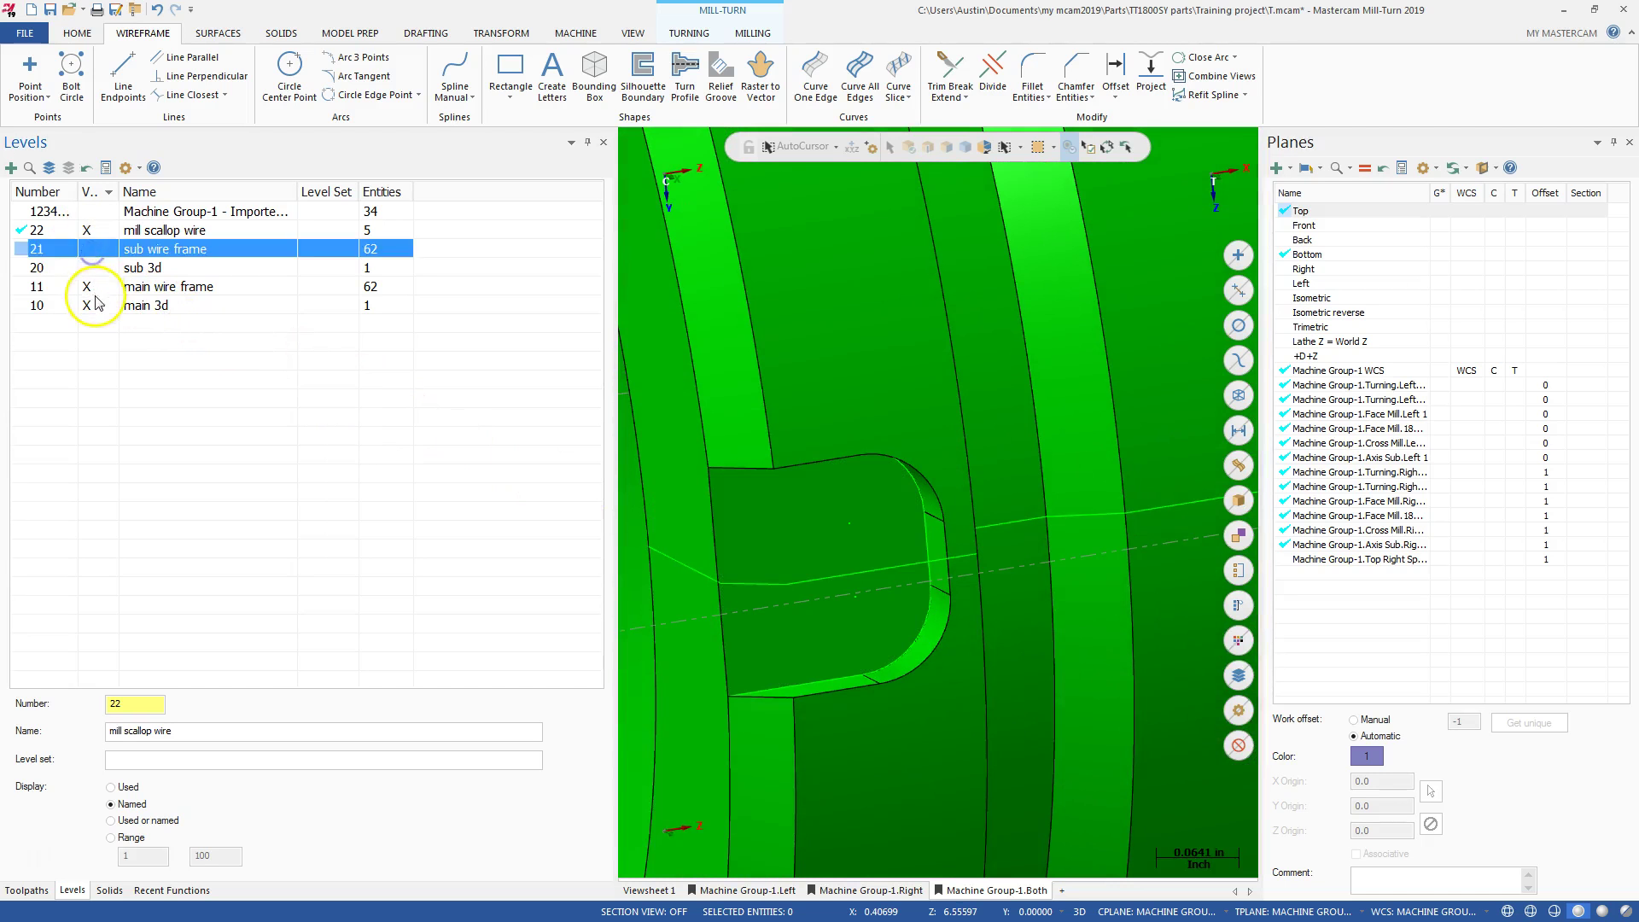
{"action": "left_click", "coordinate": [87, 304]}
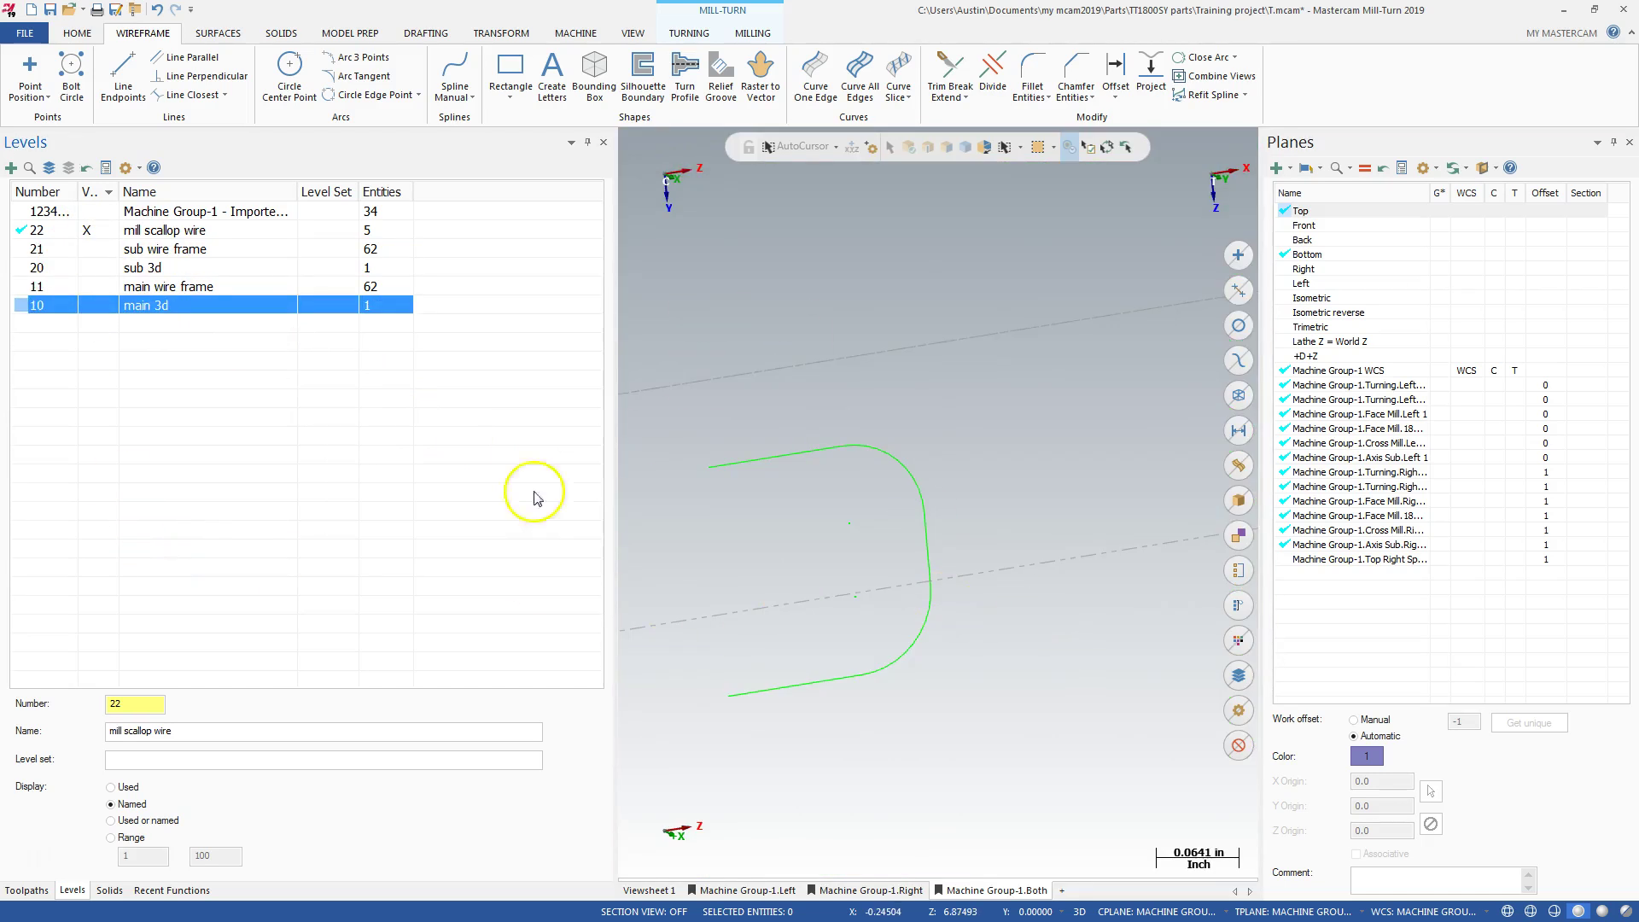
Turn levels 21, 20, 11 and 10 back on, including the sub 3d solid
{"action": "left_click", "coordinate": [87, 249]}
{"action": "left_click", "coordinate": [87, 268]}
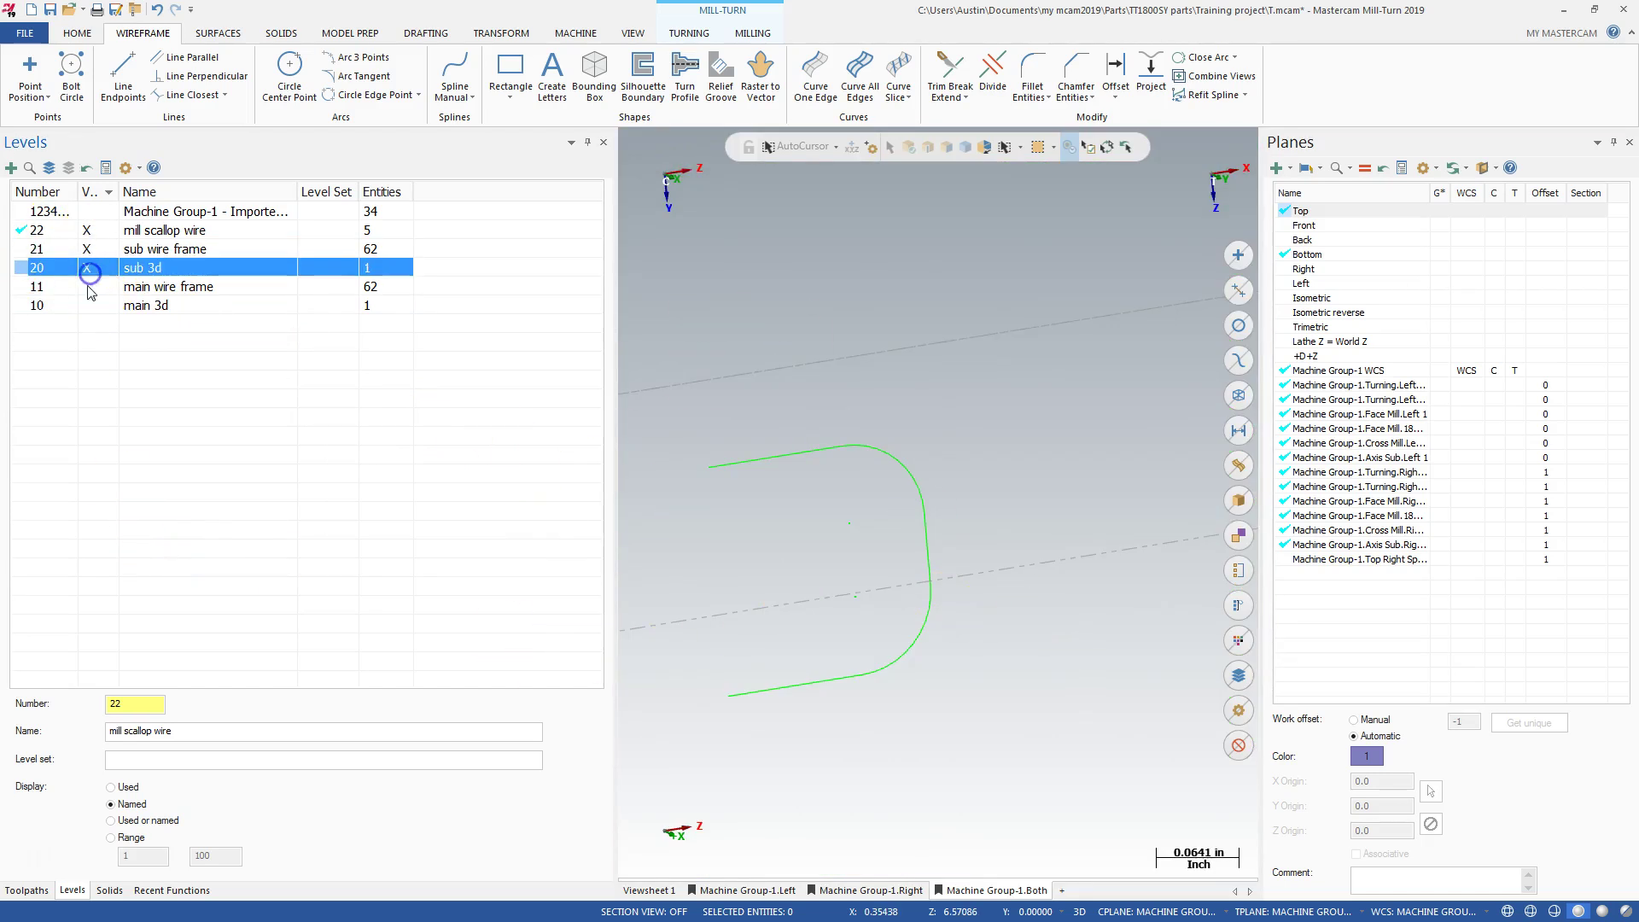
{"action": "left_click", "coordinate": [88, 286]}
{"action": "left_click", "coordinate": [87, 305]}
Zoom out and switch the viewport to the Top (WCS) view
{"action": "scroll", "coordinate": [953, 612], "scroll_direction": "up", "scroll_amount": 5}
{"action": "scroll", "coordinate": [953, 612], "scroll_direction": "down", "scroll_amount": 10}
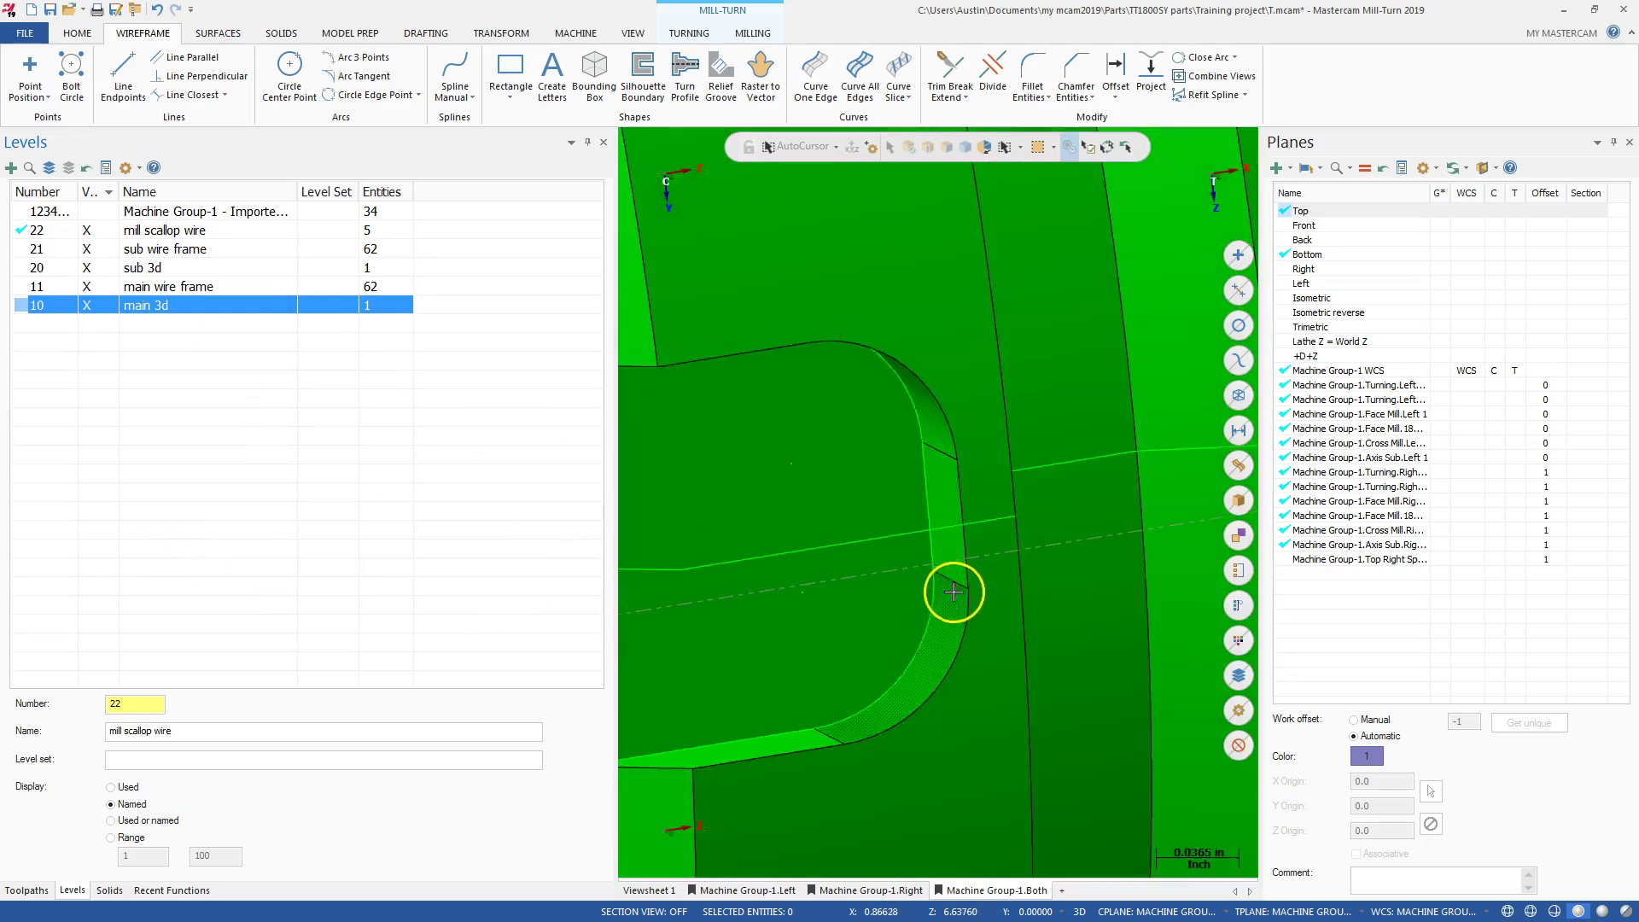
{"action": "scroll", "coordinate": [793, 601], "scroll_direction": "down", "scroll_amount": 3}
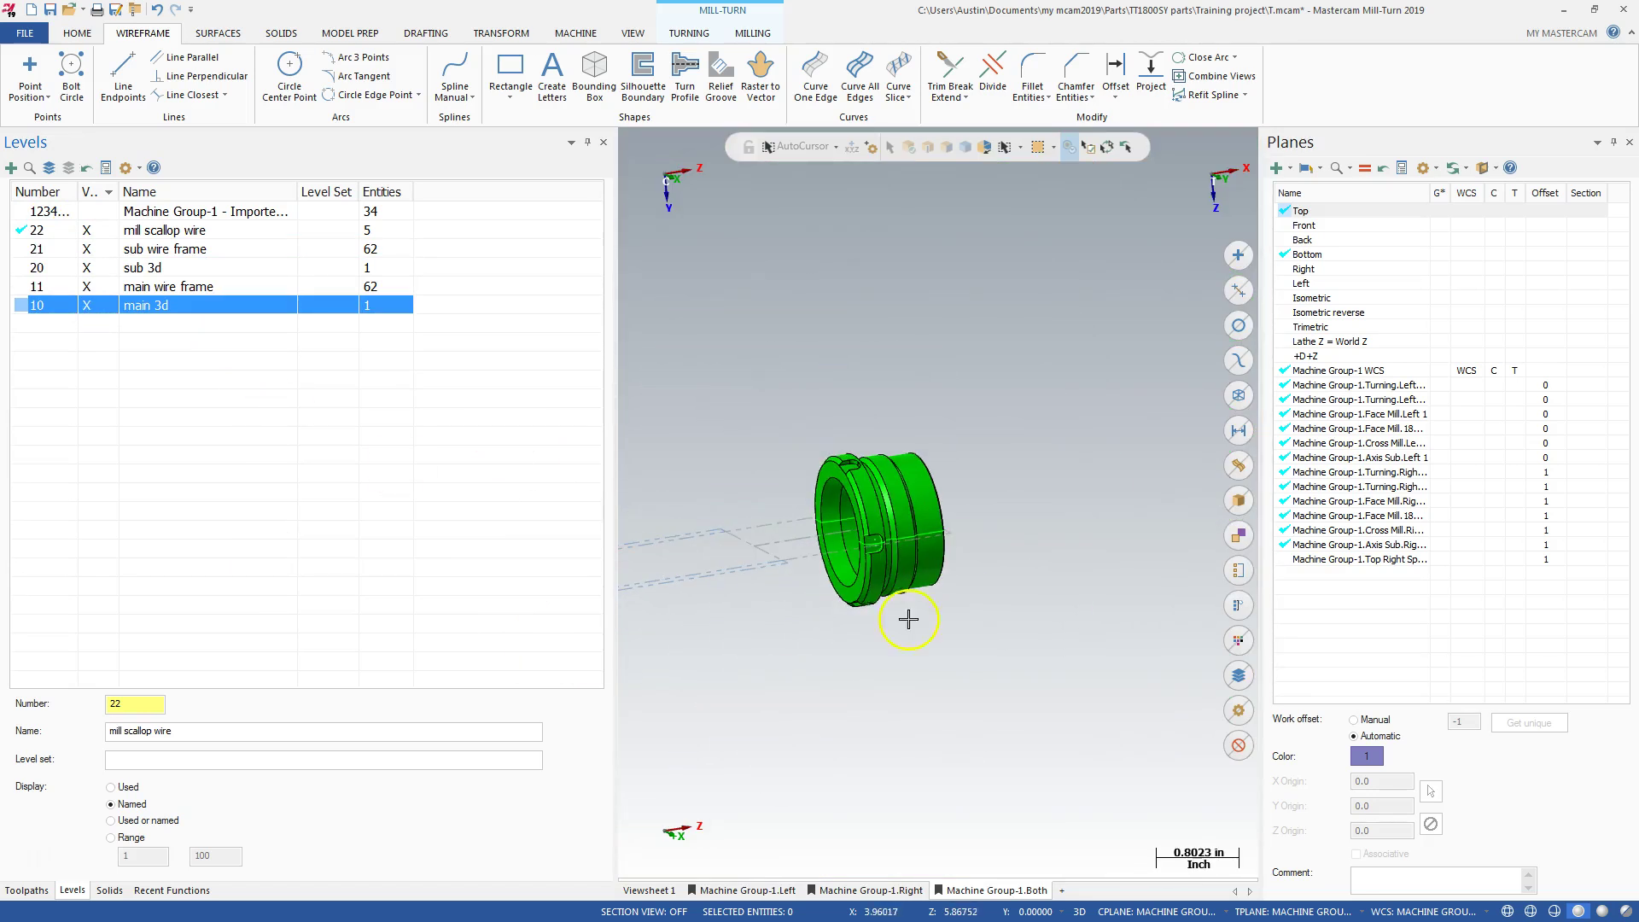
{"action": "right_click", "coordinate": [996, 688]}
{"action": "left_click", "coordinate": [1063, 534]}
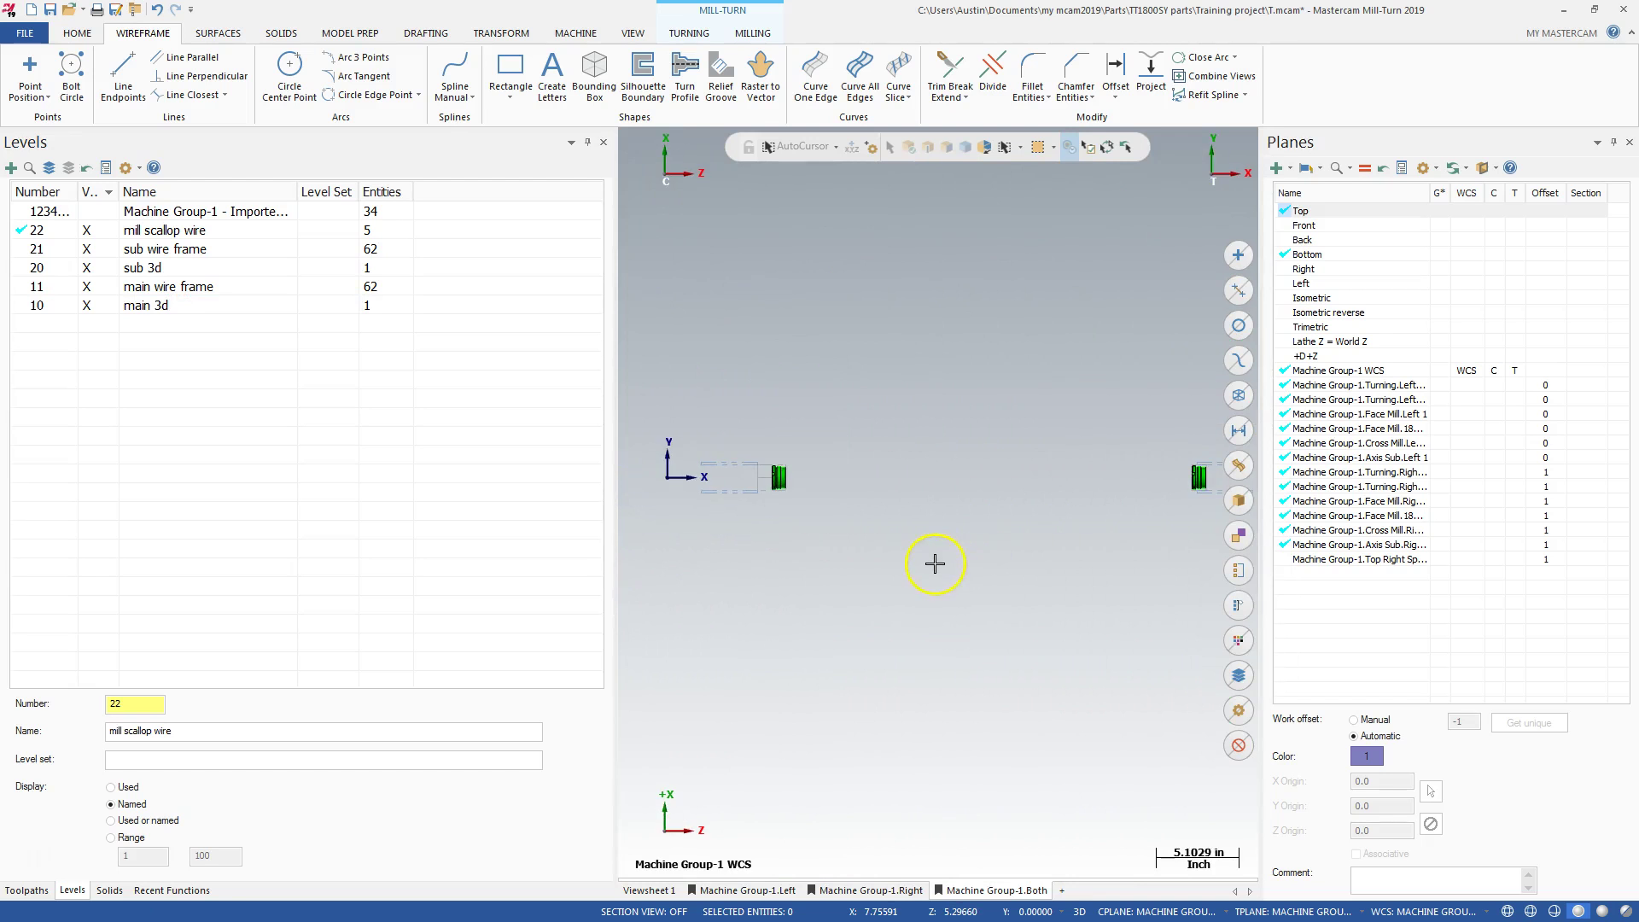